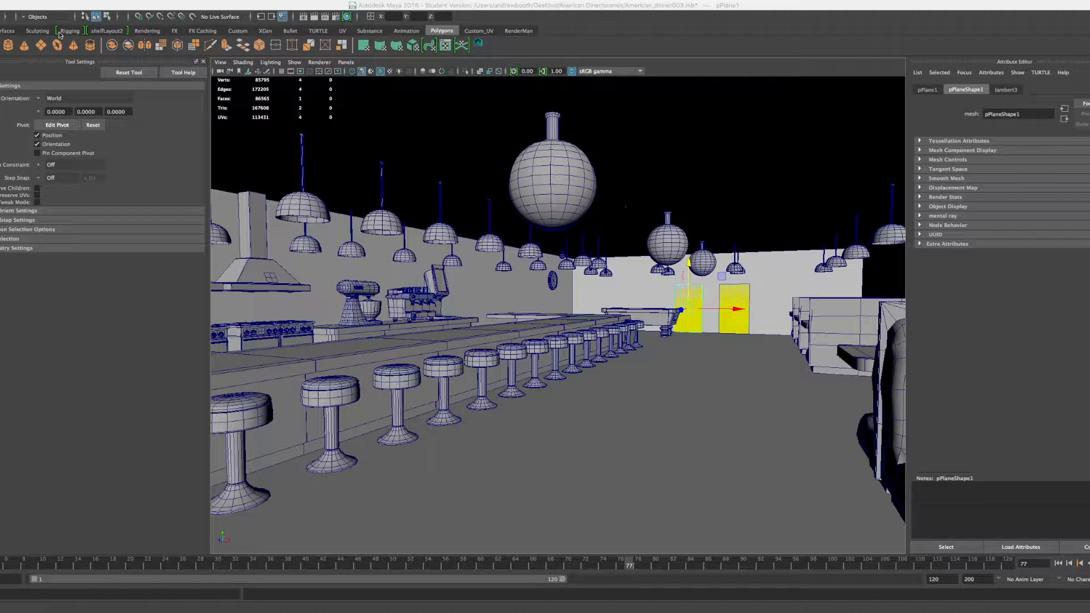
Step: Bring up the browser window and look through the portfolio website's 3D scenes and video tutorials
left_click_drag(1, 8, 754, 14)
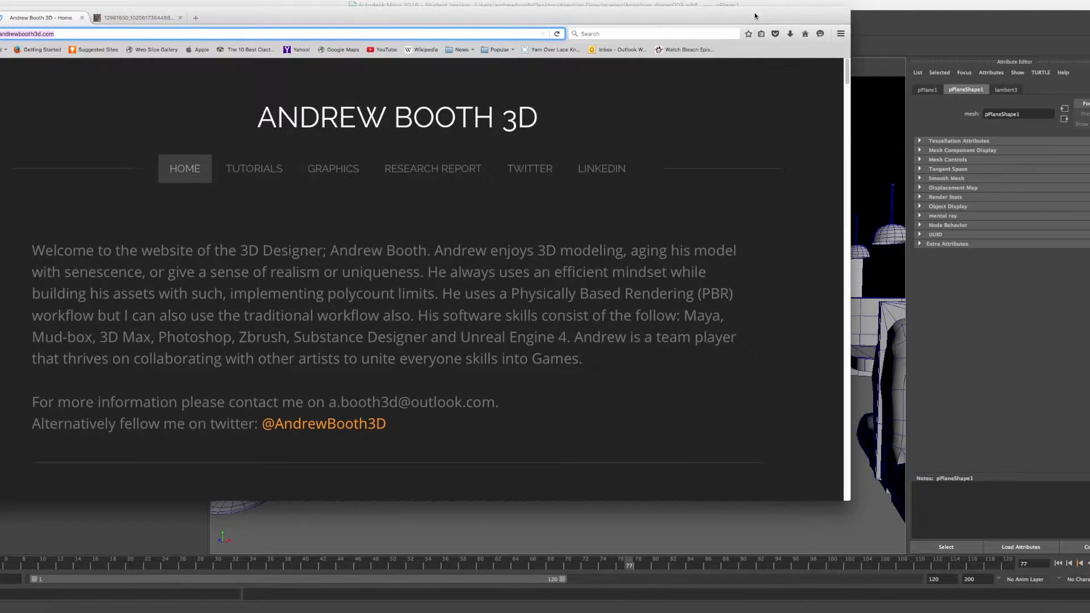
left_click_drag(860, 499, 1089, 612)
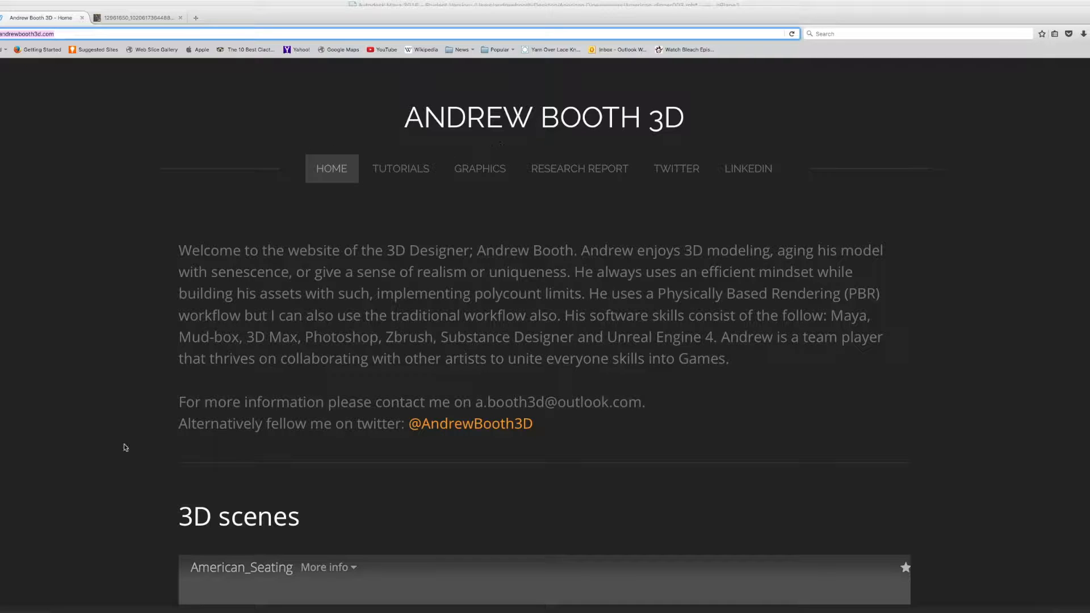
scroll(221, 461, "down", 1)
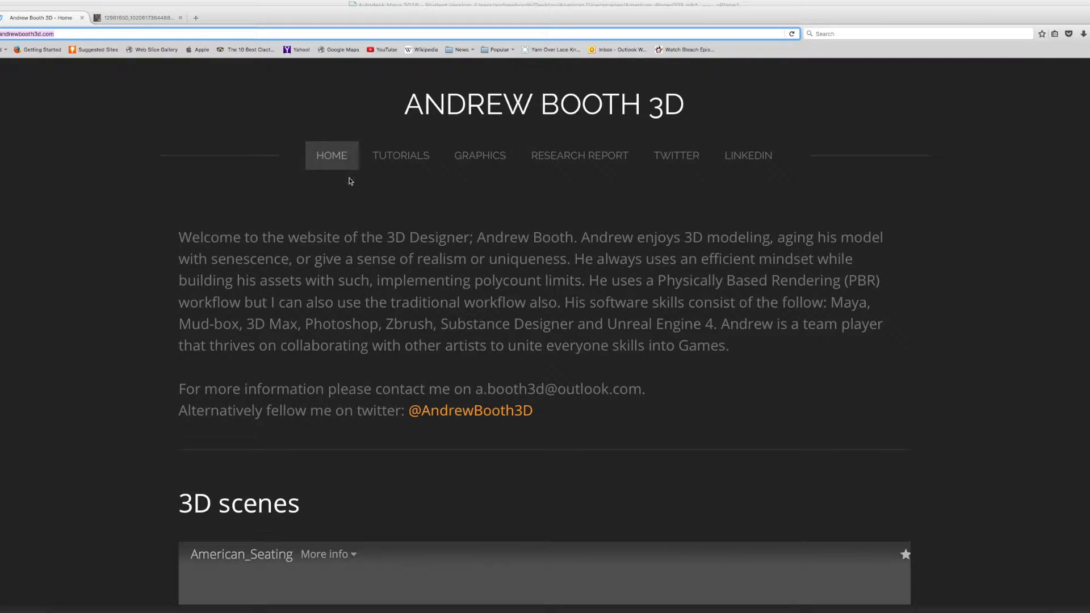
scroll(508, 347, "down", 15)
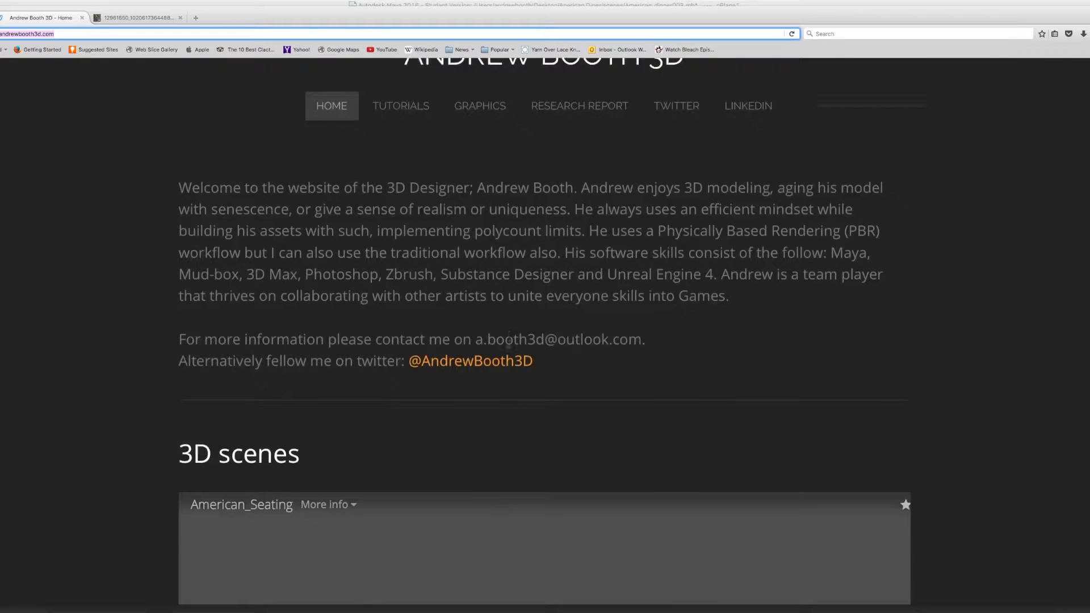
scroll(509, 350, "down", 15)
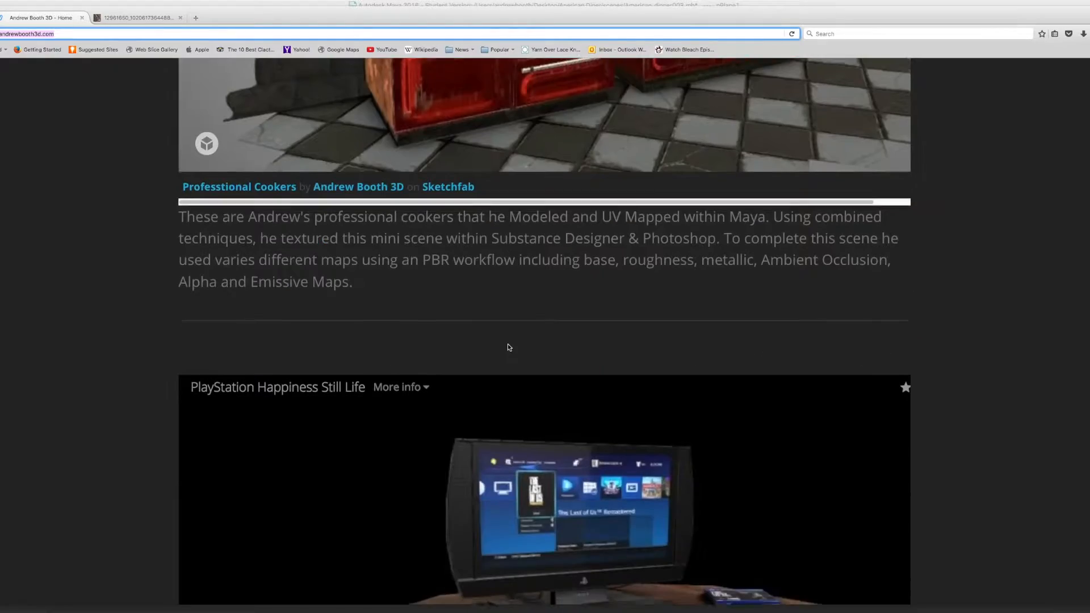
scroll(510, 346, "up", 20)
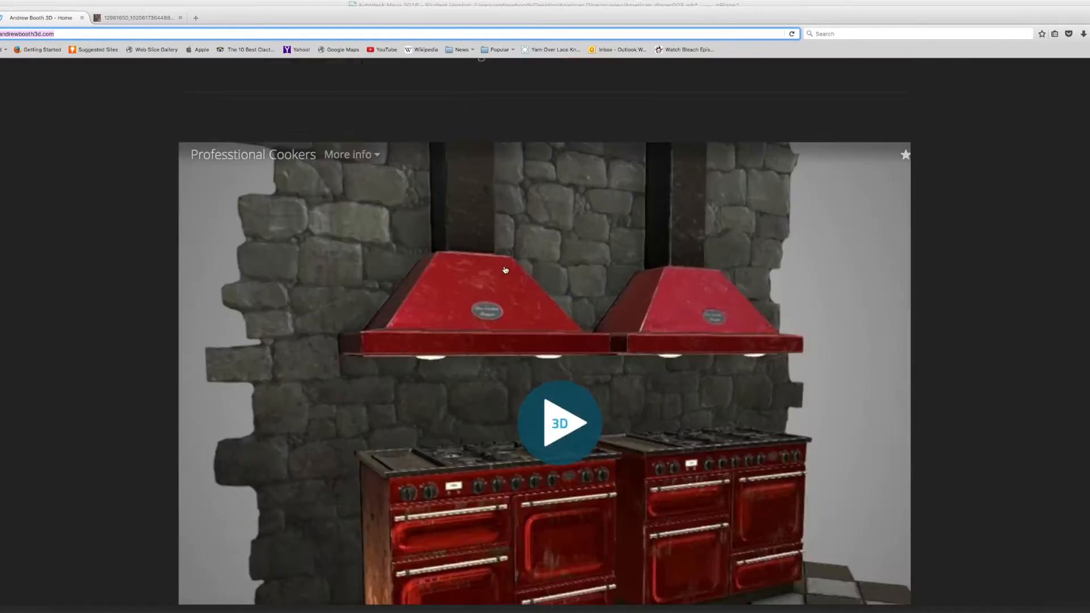
scroll(504, 260, "down", 20)
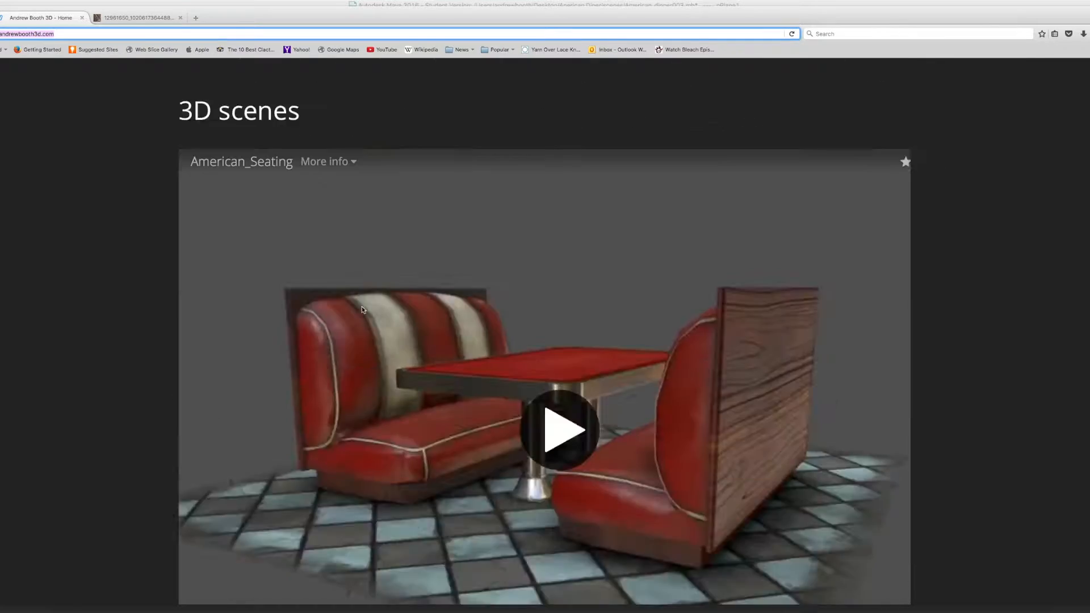
scroll(399, 399, "down", 11)
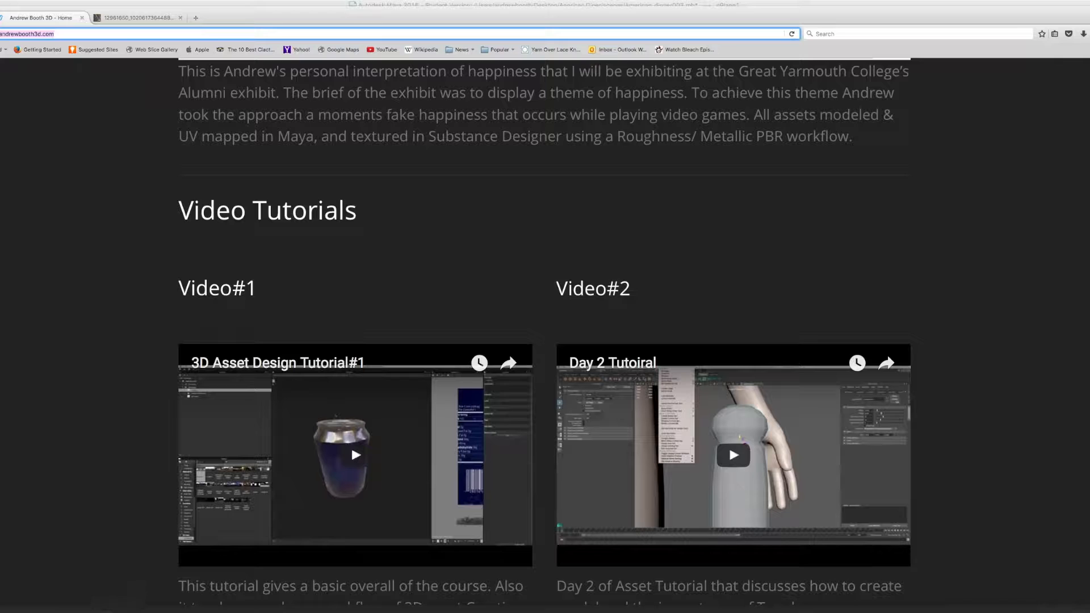
scroll(294, 503, "down", 4)
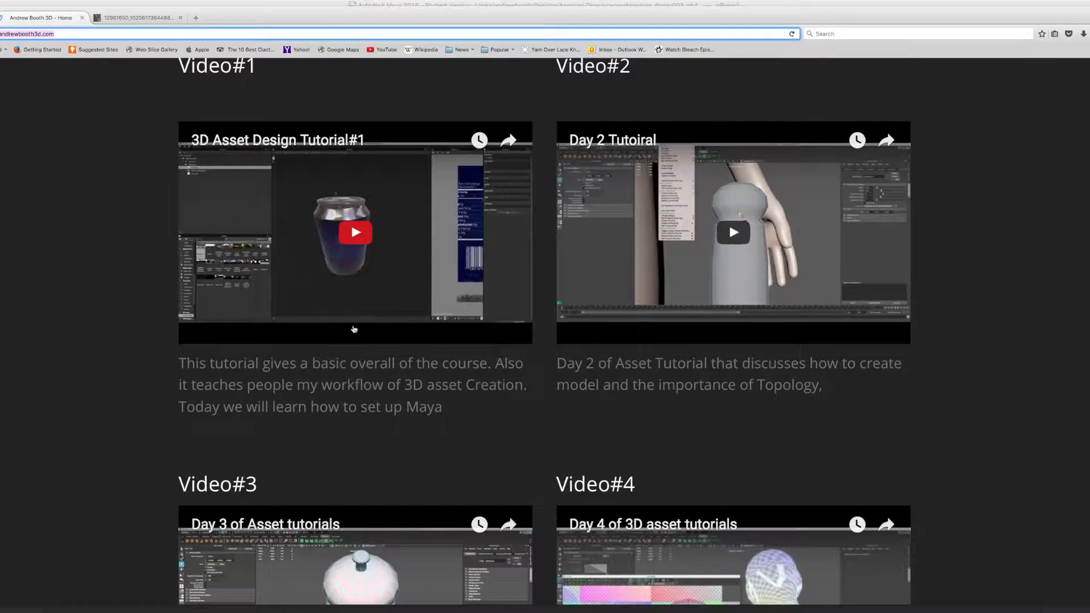
scroll(932, 353, "up", 15)
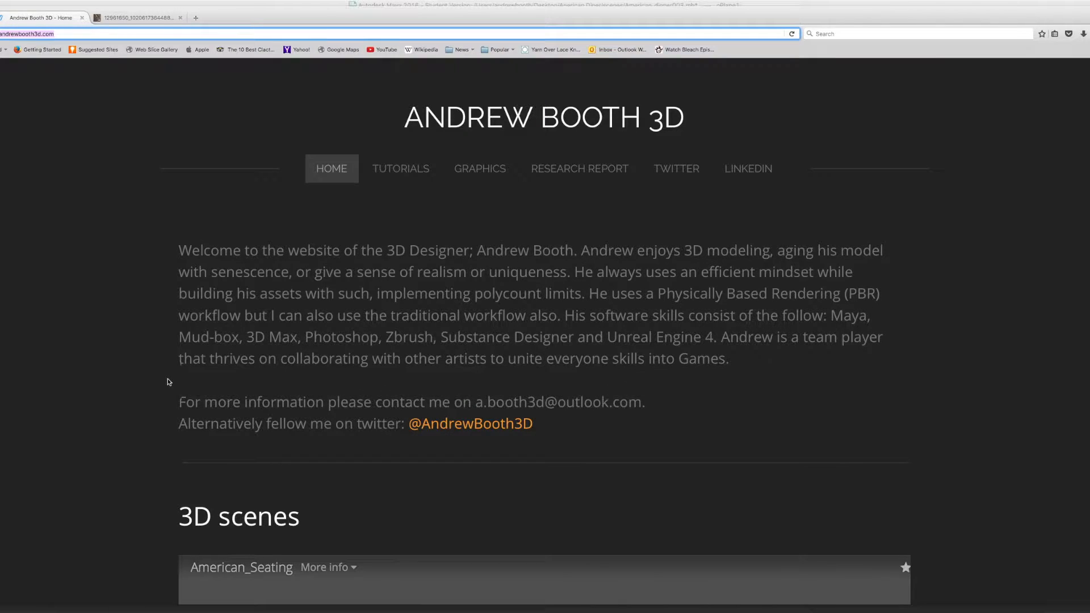
scroll(165, 375, "down", 3)
scroll(163, 370, "up", 3)
Step: Close the portfolio website's tab and minimize the browser to return to the diner scene in Maya
left_click(82, 18)
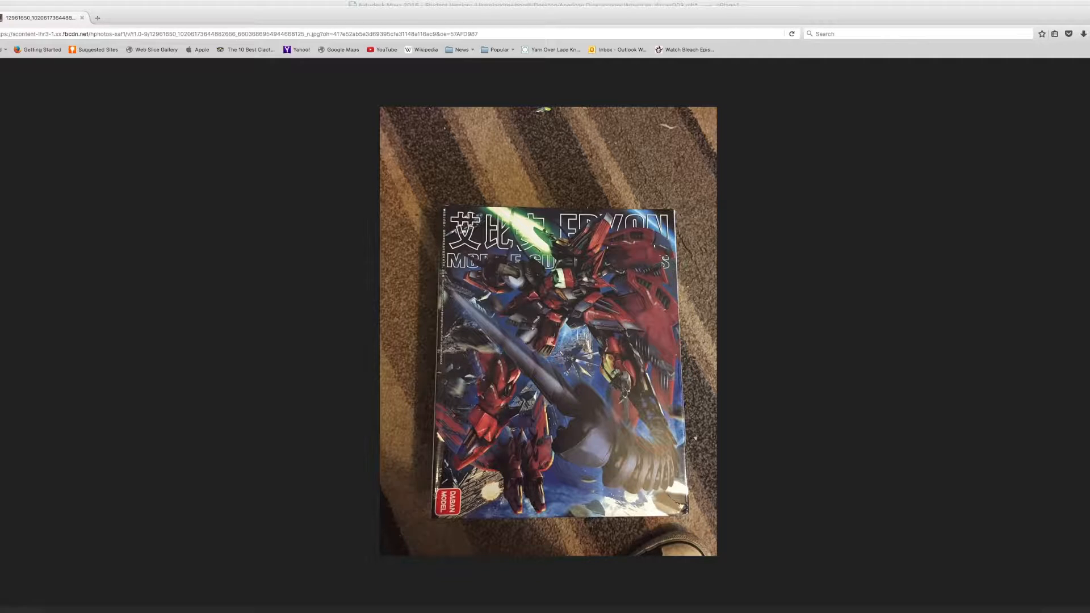
key("super+m")
scroll(434, 301, "up", 10)
scroll(439, 299, "down", 5)
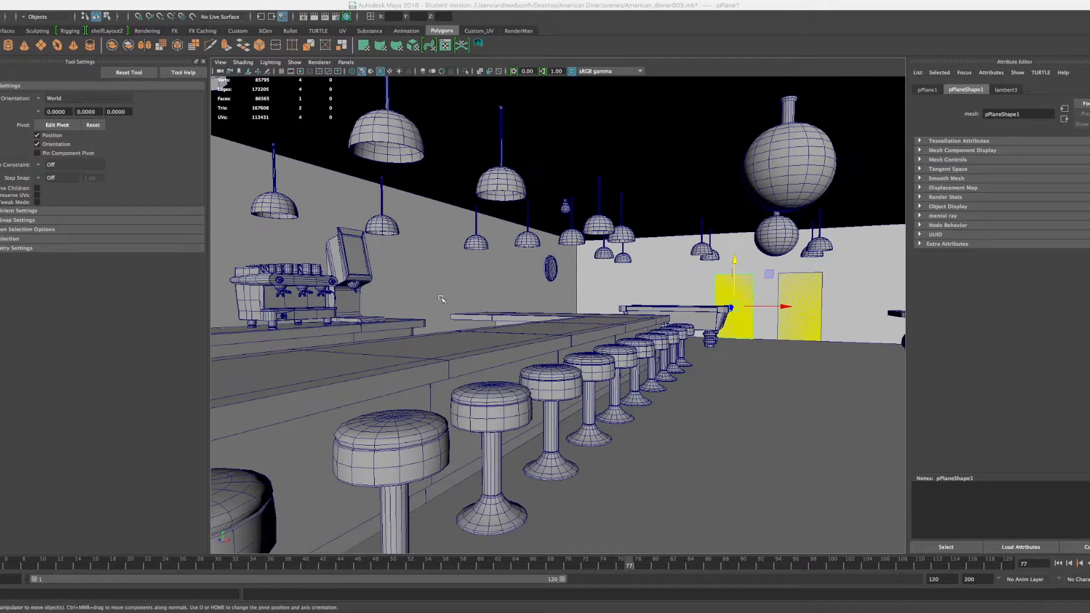
Step: Select the snooker table body at the far end of the diner and frame its legs
left_click(703, 319)
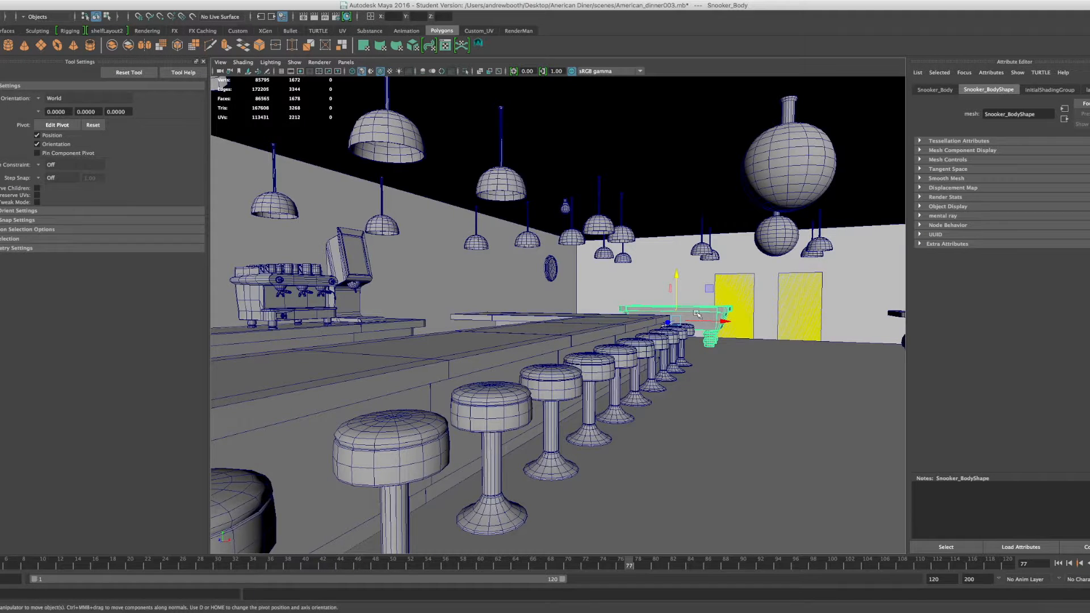
key("f")
scroll(671, 352, "up", 6)
scroll(673, 352, "down", 3)
left_click_drag(676, 351, 669, 285, "alt")
left_click_drag(657, 285, 638, 319, "alt")
scroll(637, 320, "up", 3)
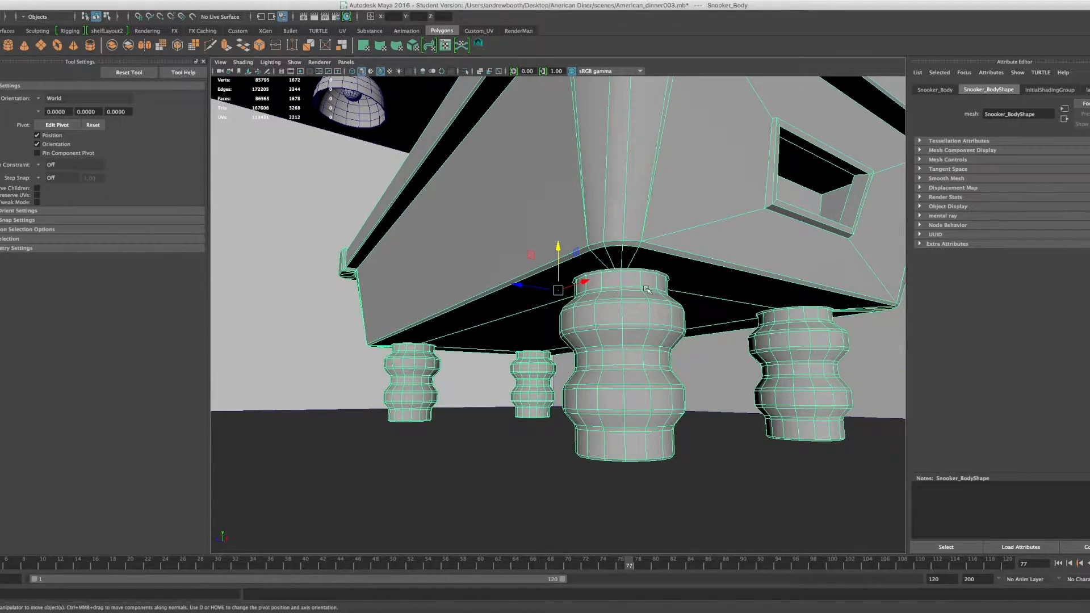
Step: Examine the shape of the snooker table's legs and where they meet the table's underside
left_click_drag(578, 395, 643, 399, "alt")
left_click_drag(624, 343, 555, 322, "alt")
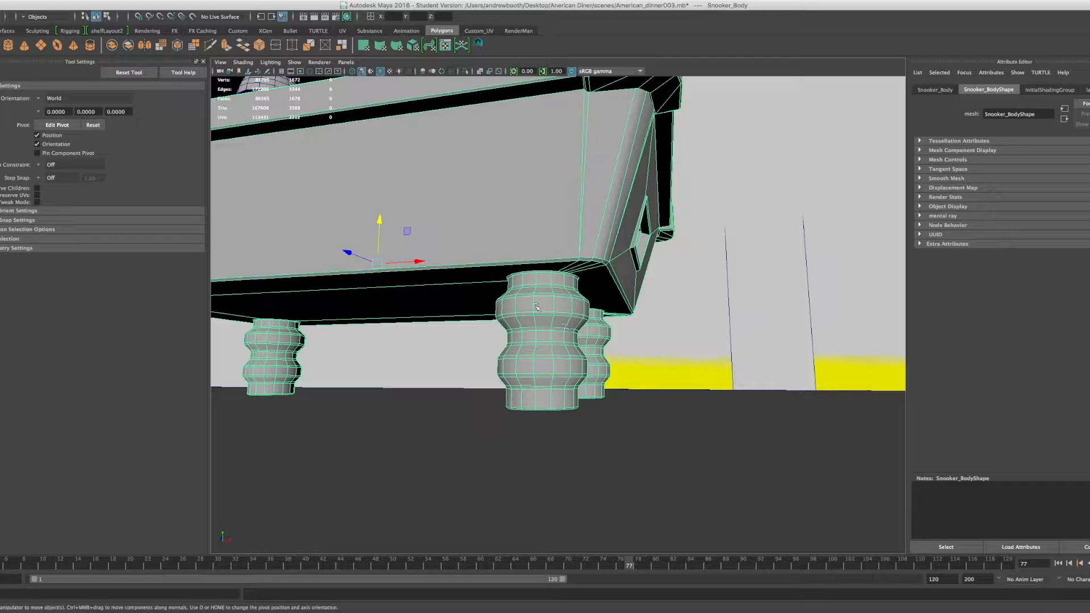
left_click_drag(371, 327, 403, 331, "alt")
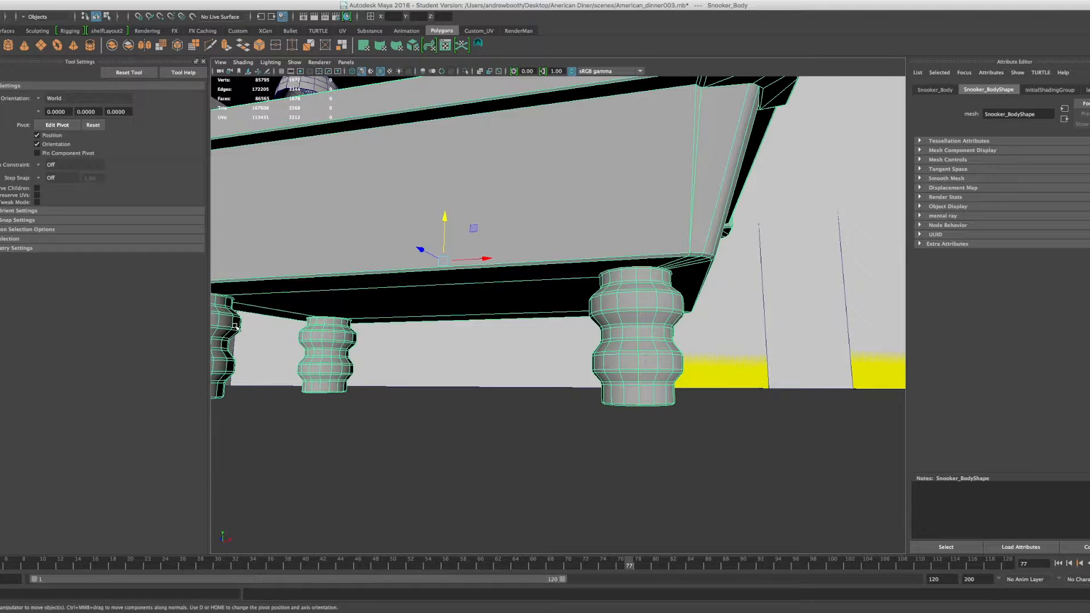
left_click_drag(236, 326, 280, 328, "alt")
left_click_drag(275, 365, 478, 322, "alt")
scroll(480, 322, "up", 8)
scroll(480, 322, "down", 3)
middle_click_drag(488, 315, 520, 311, "alt")
left_click_drag(521, 310, 513, 248, "alt")
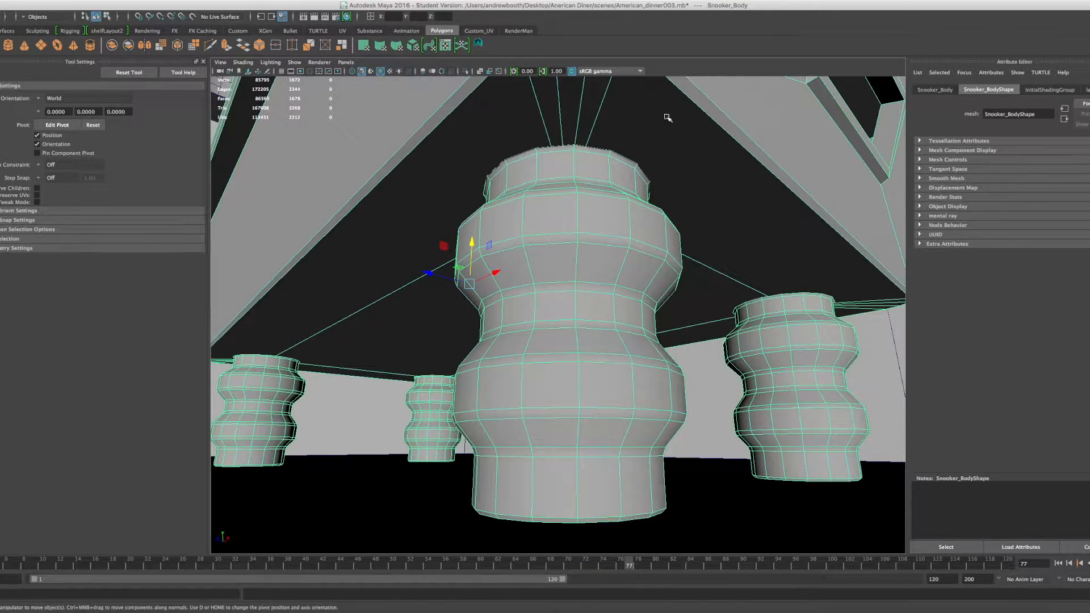
left_click_drag(392, 253, 652, 271, "alt")
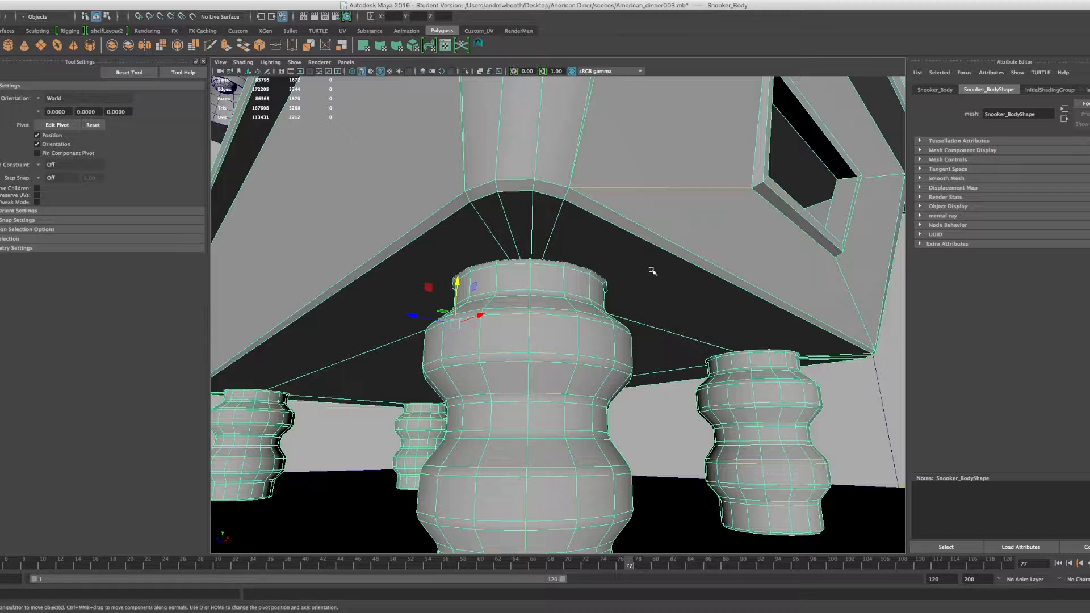
left_click_drag(607, 291, 538, 199, "alt")
scroll(538, 198, "up", 5)
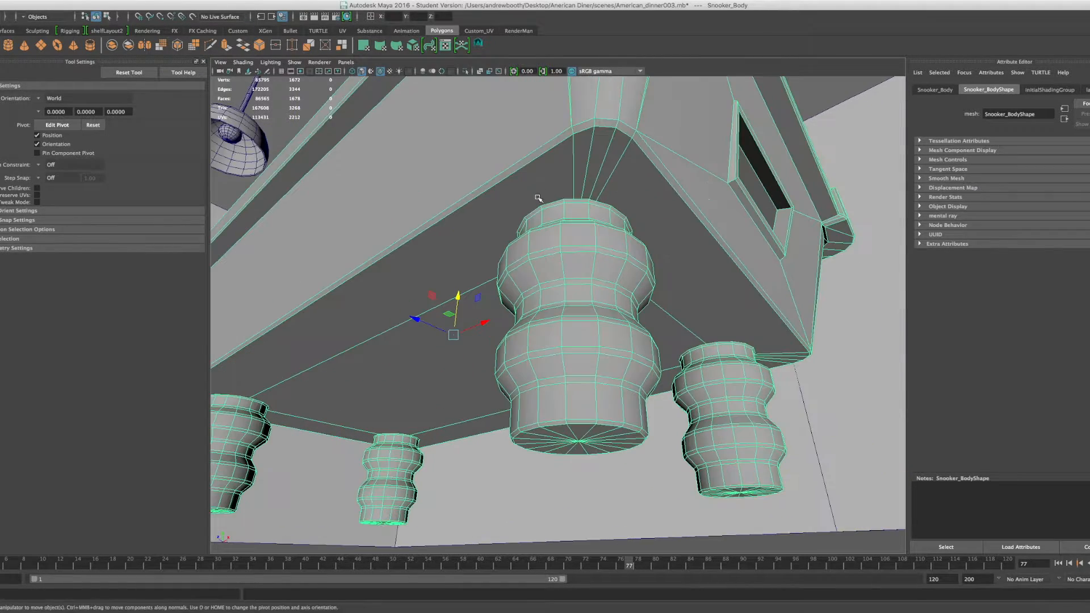
Step: Examine the whole snooker table and the bottom caps of its legs from a low angle
scroll(397, 317, "down", 5)
left_click_drag(397, 318, 461, 303, "alt")
scroll(461, 315, "up", 5)
scroll(460, 316, "down", 5)
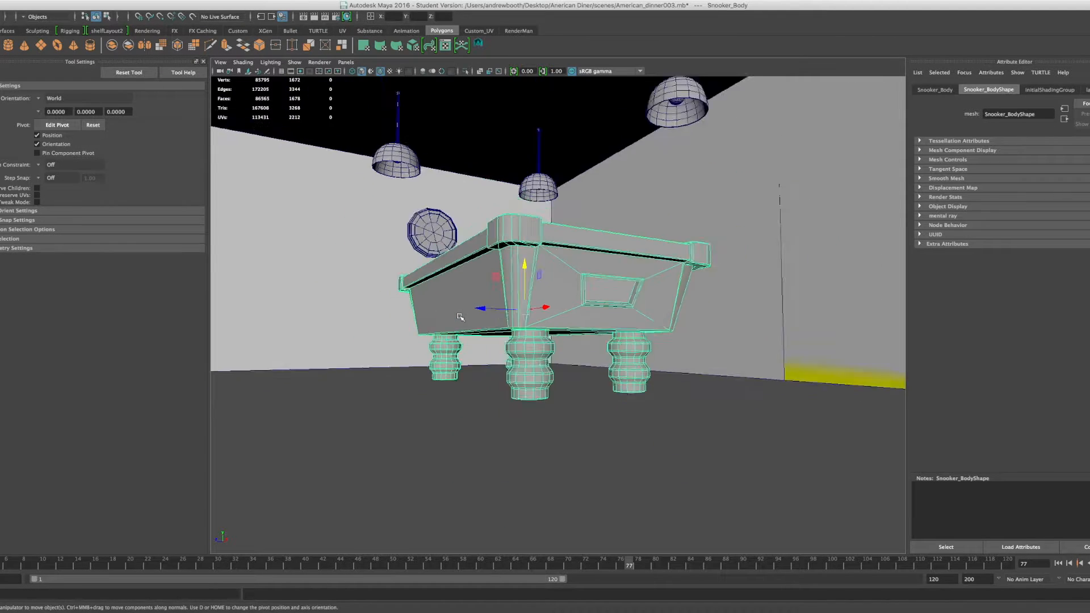
scroll(460, 317, "up", 5)
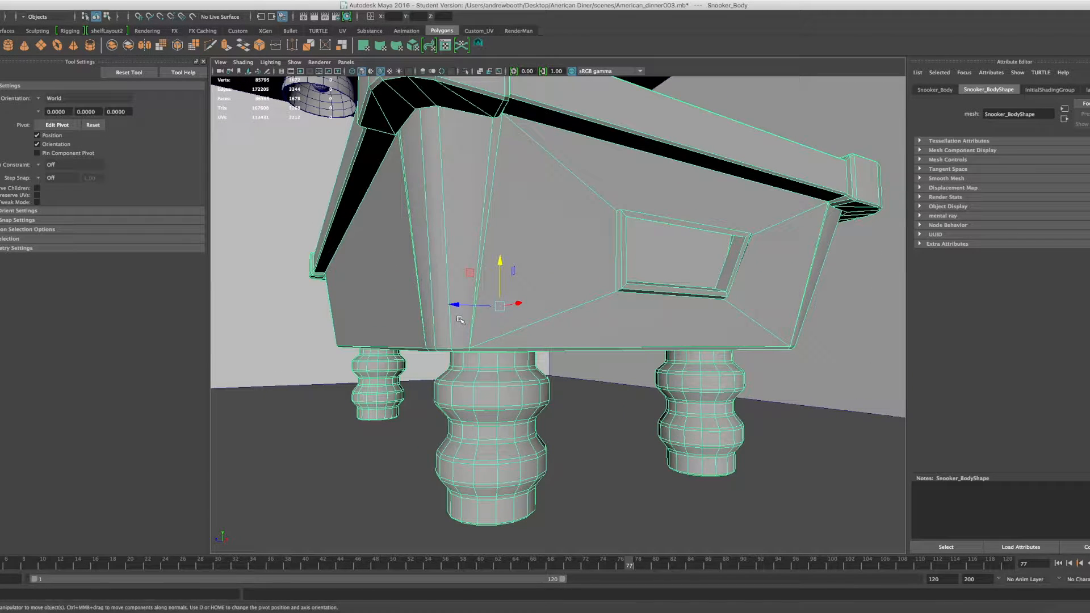
scroll(460, 319, "down", 3)
scroll(460, 319, "up", 5)
left_click_drag(460, 319, 559, 256, "alt")
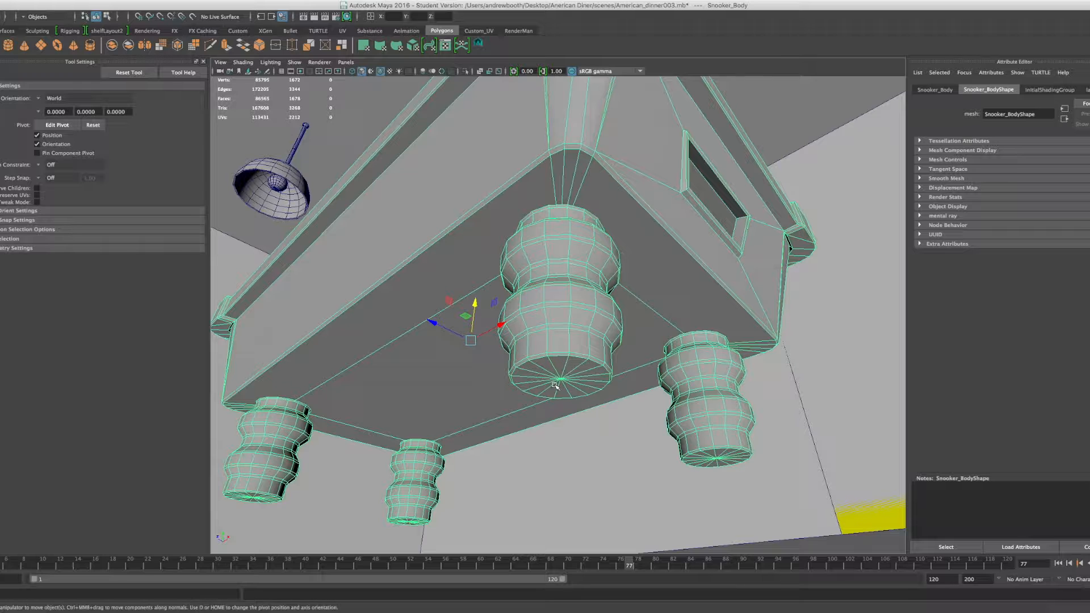
mouse_move(688, 279)
left_mouse_down("alt")
mouse_move(647, 312)
mouse_move(683, 291)
left_mouse_up("alt")
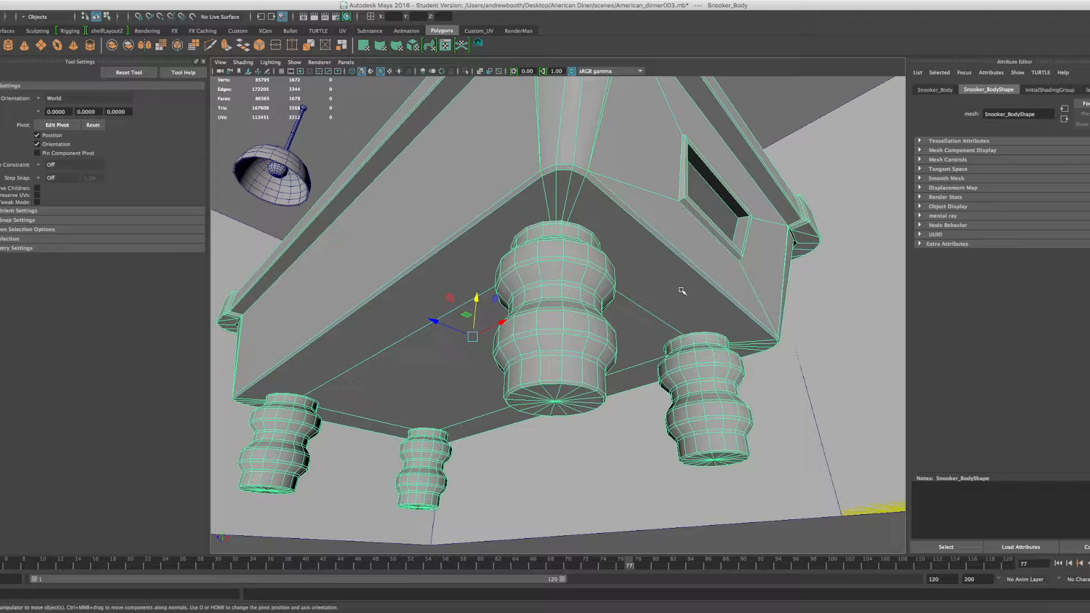
Step: Delete every second radial edge on the bottom cap of the nearest snooker table leg
scroll(549, 324, "up", 10)
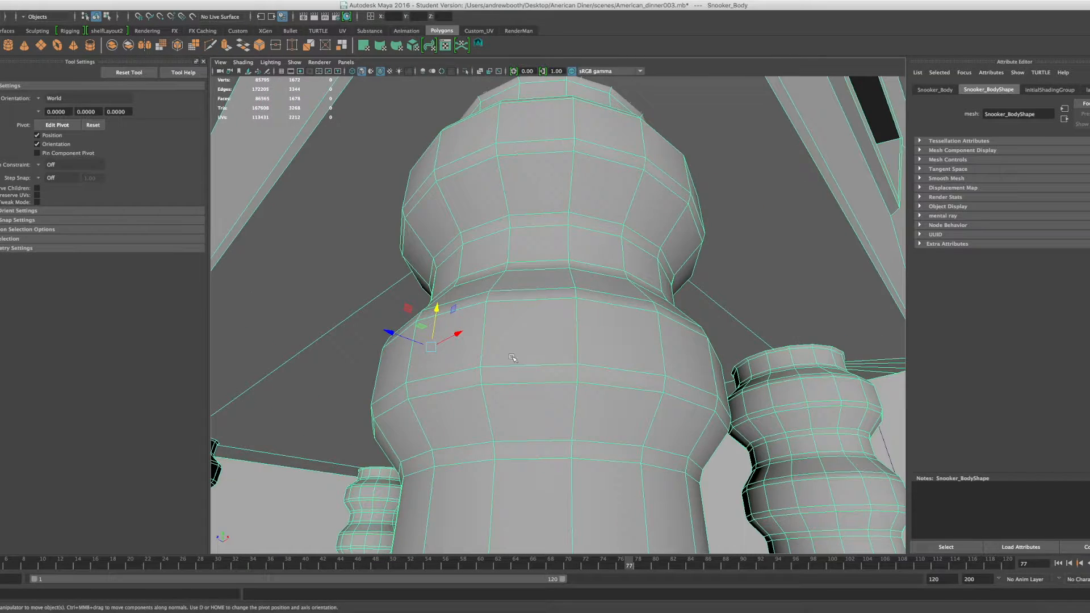
scroll(473, 389, "down", 10)
middle_click_drag(467, 390, 459, 340, "alt")
scroll(459, 340, "up", 5)
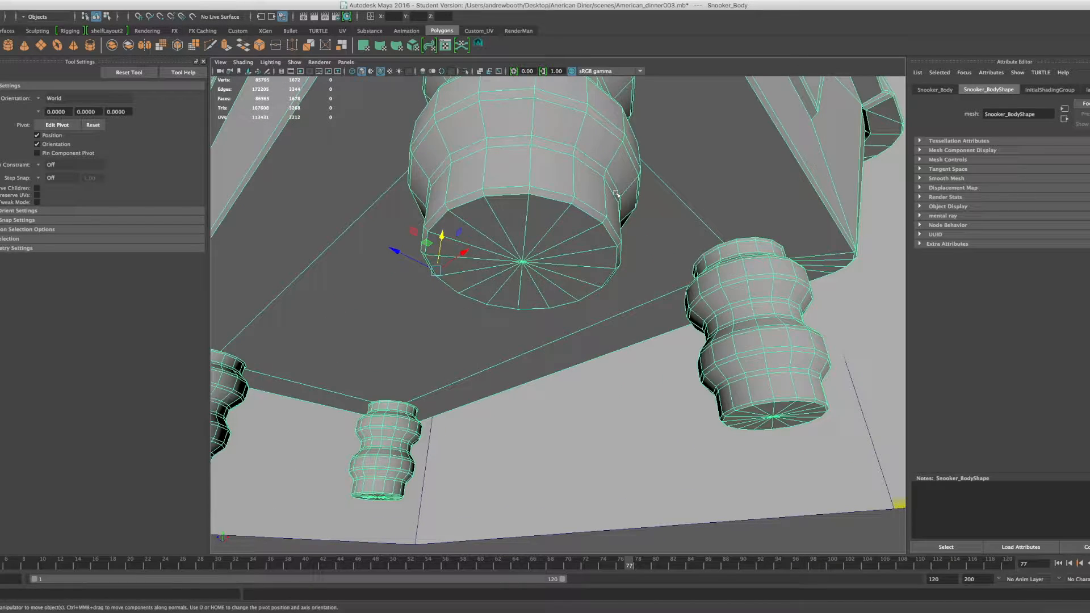
right_click_drag(605, 199, 605, 178)
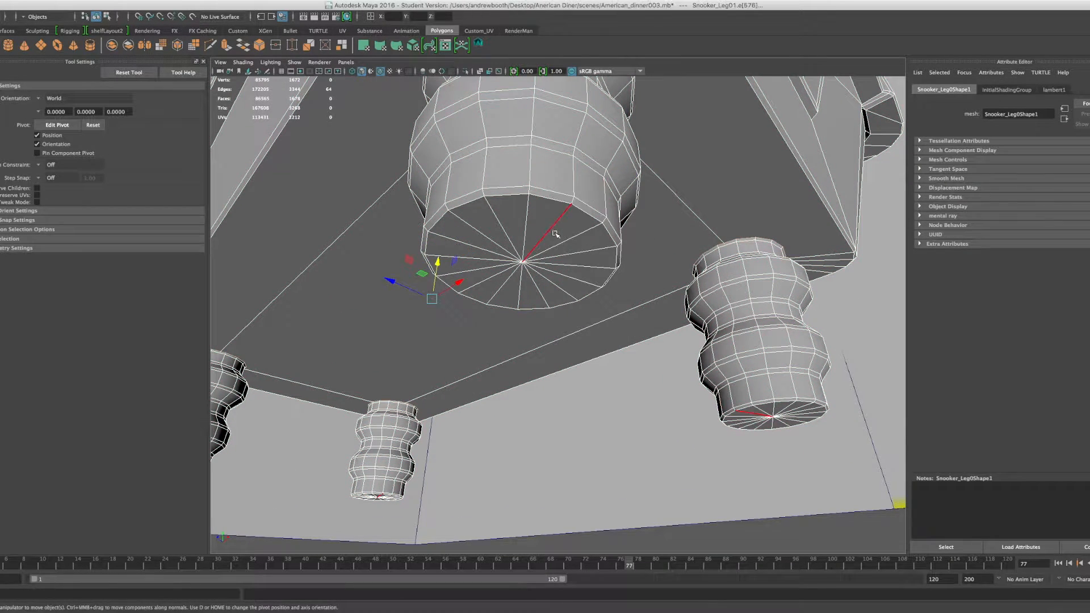
left_click(544, 226)
left_click(499, 223, "shift")
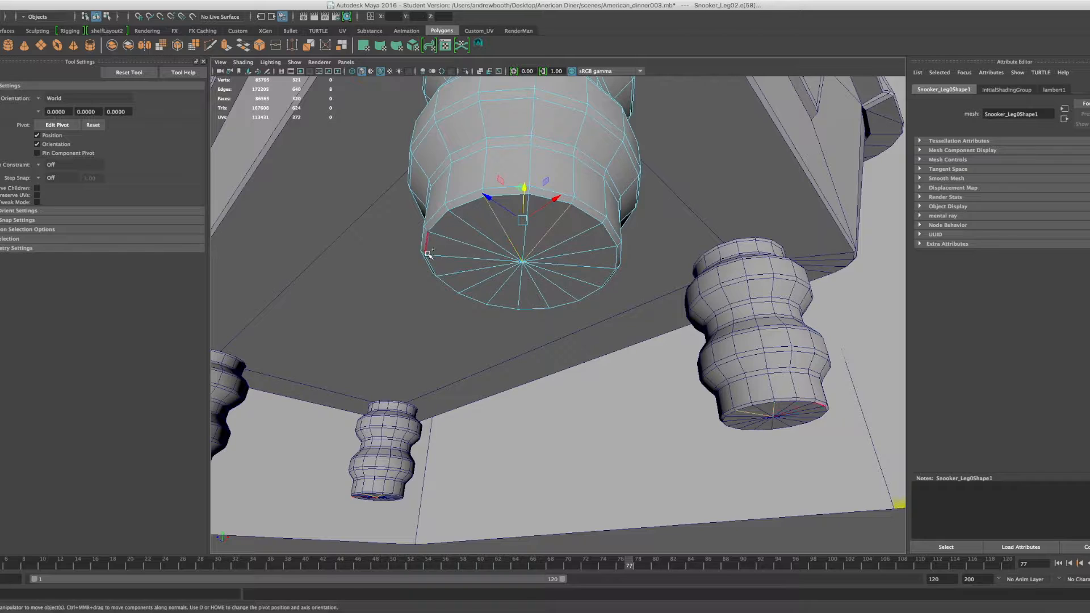
left_click(450, 239, "shift")
left_click(451, 274, "shift")
left_click(493, 299, "shift")
left_click(540, 296, "shift")
left_click(582, 278, "shift")
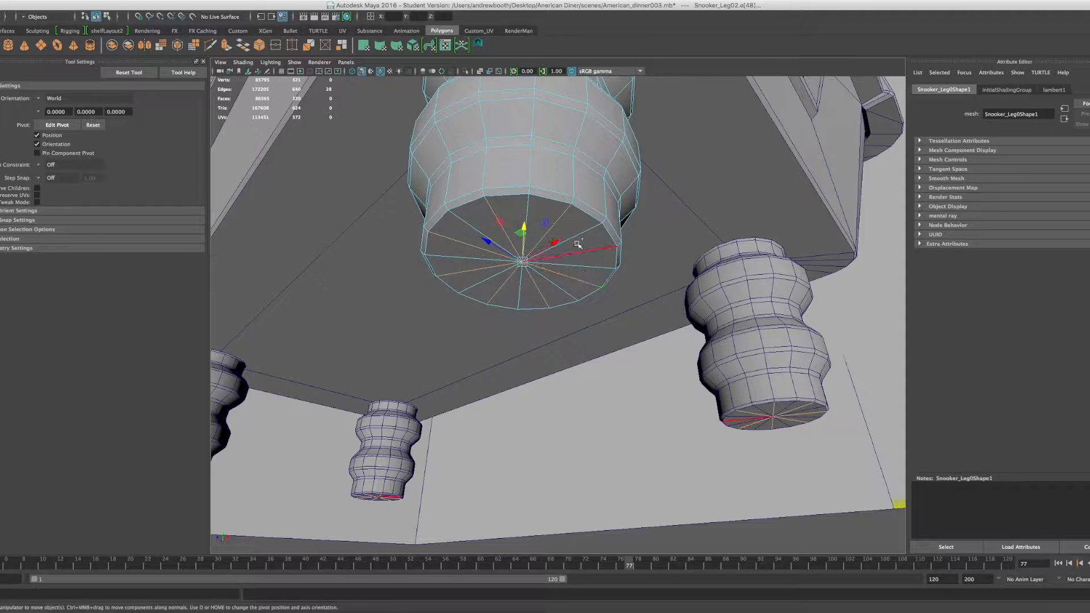
left_click(581, 253, "shift")
key("F12")
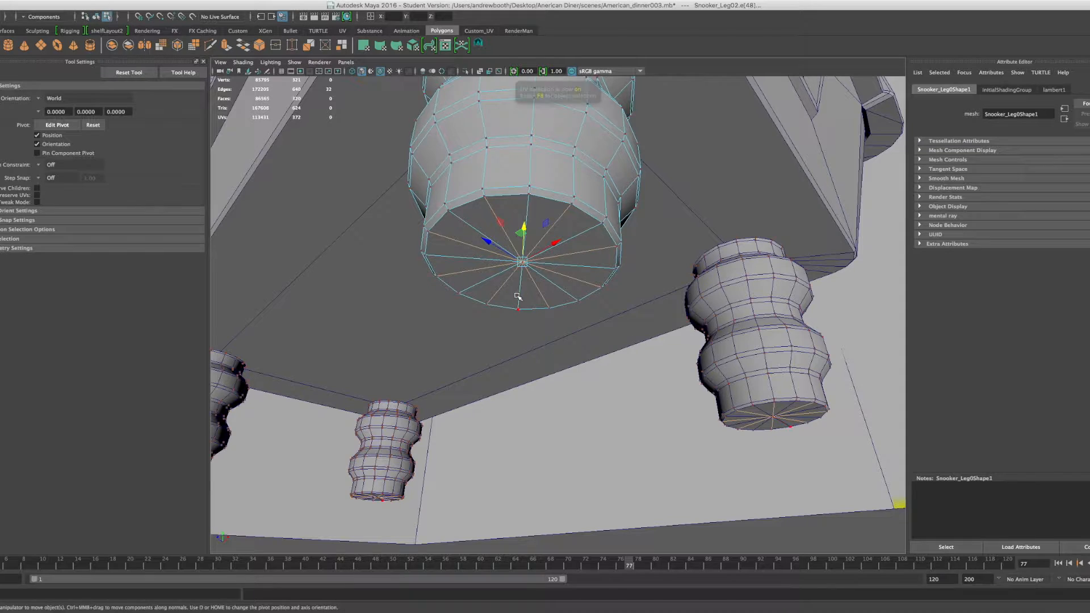
left_click(548, 226)
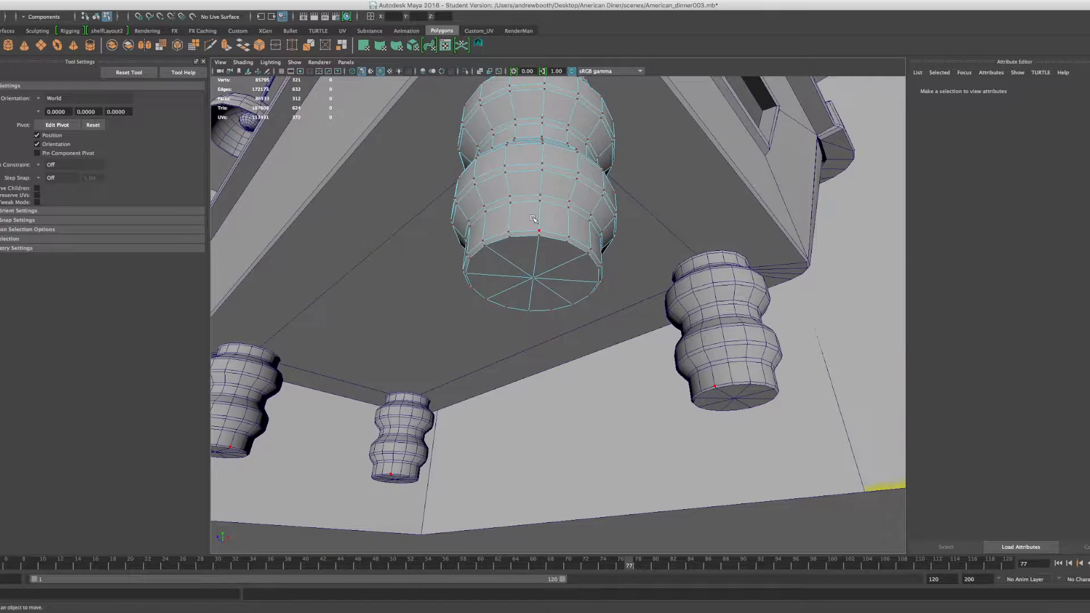
Step: Inspect the remaining edges and vertices of the leg's bottom cap up close and from a distance
scroll(534, 219, "down", 5)
scroll(537, 220, "up", 5)
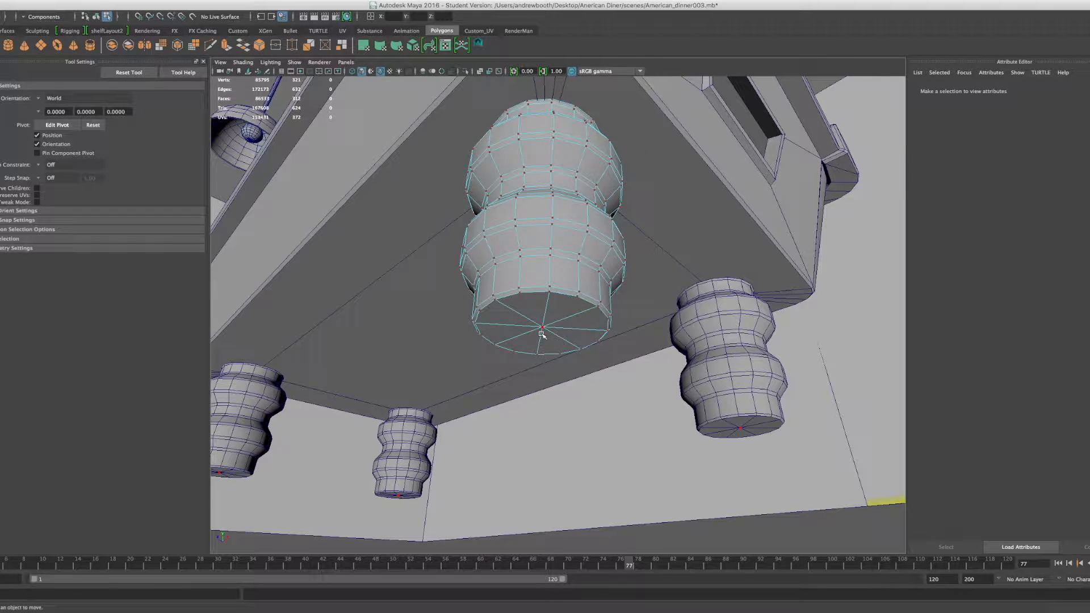
scroll(534, 321, "up", 8)
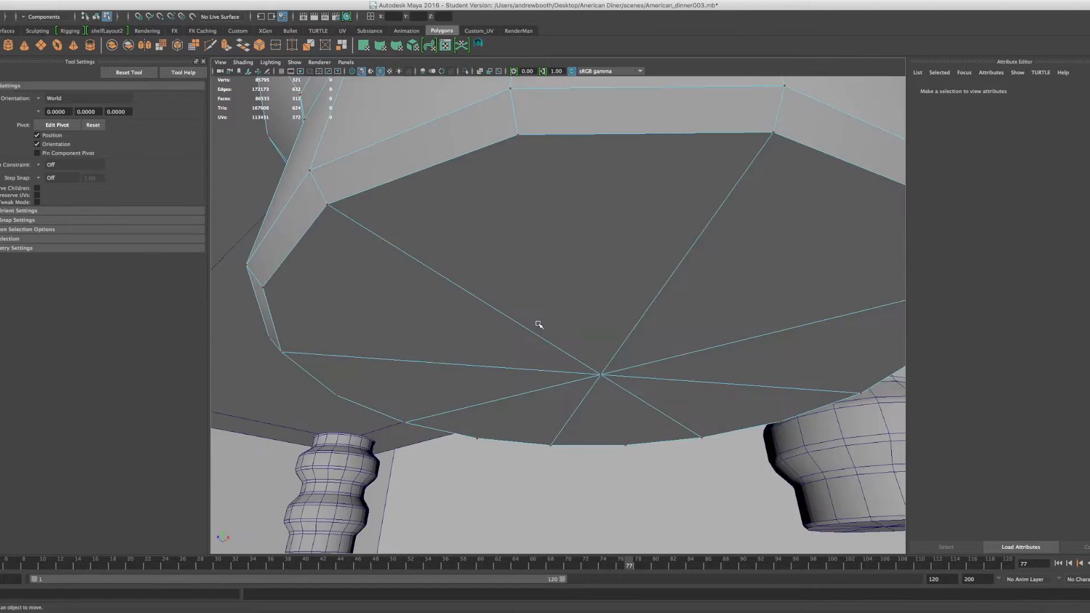
scroll(539, 324, "down", 4)
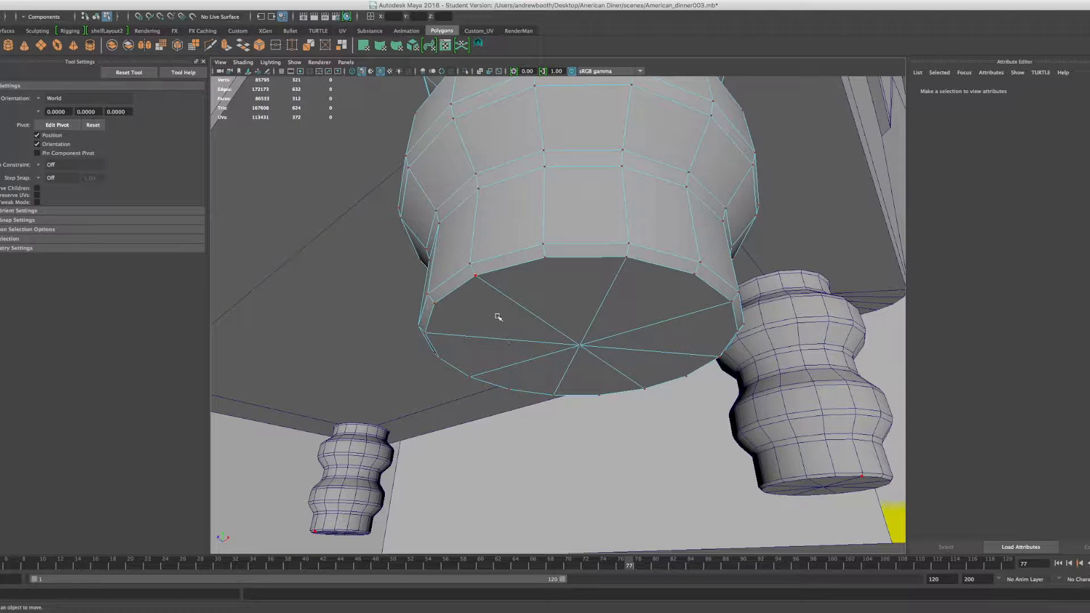
scroll(531, 359, "down", 5)
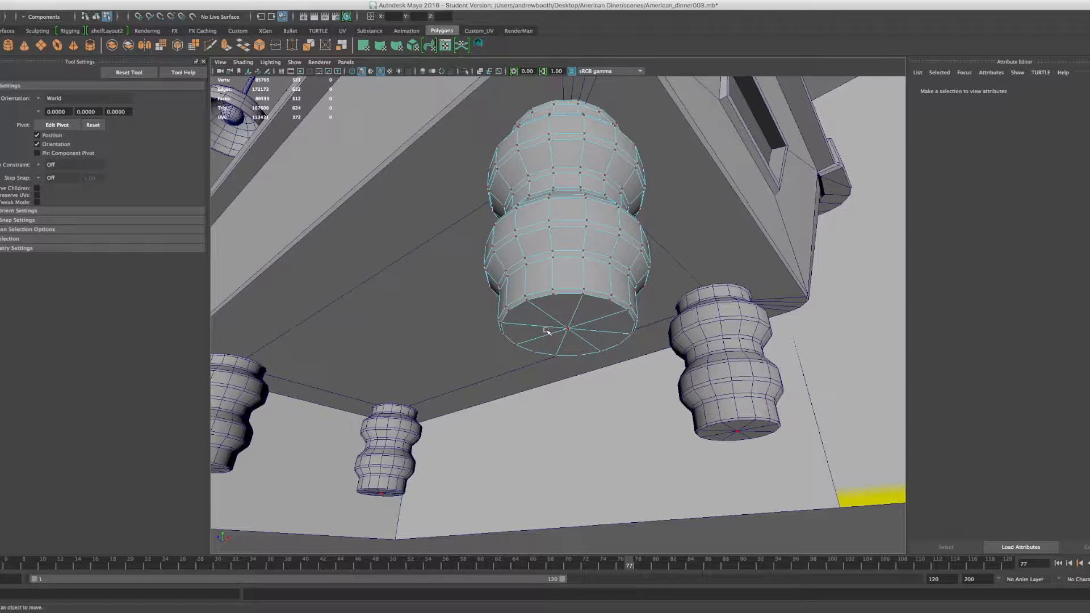
scroll(541, 314, "up", 2)
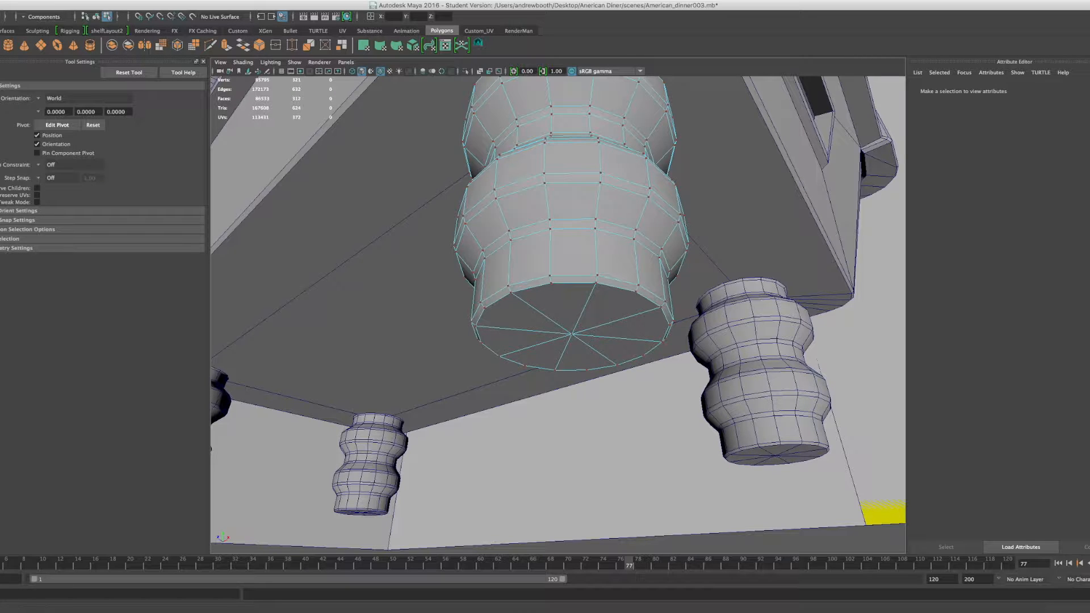
Step: Open the Outliner and select the Snooker_Table group near the end of the scene hierarchy
left_click(477, 45)
scroll(555, 356, "down", 5)
scroll(542, 340, "up", 3)
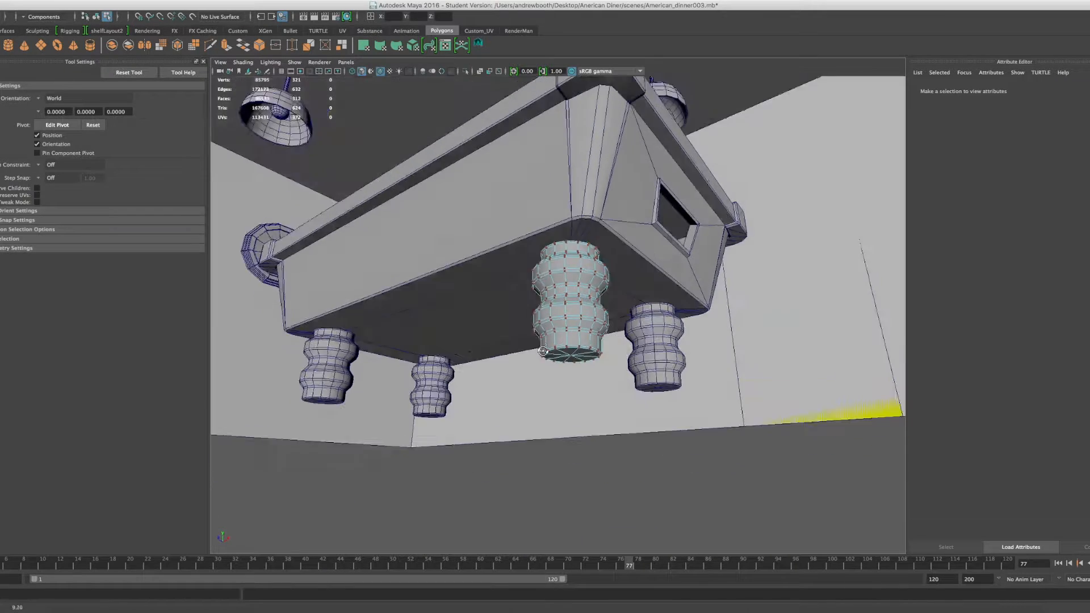
left_click_drag(543, 351, 533, 381, "alt")
scroll(533, 382, "up", 4)
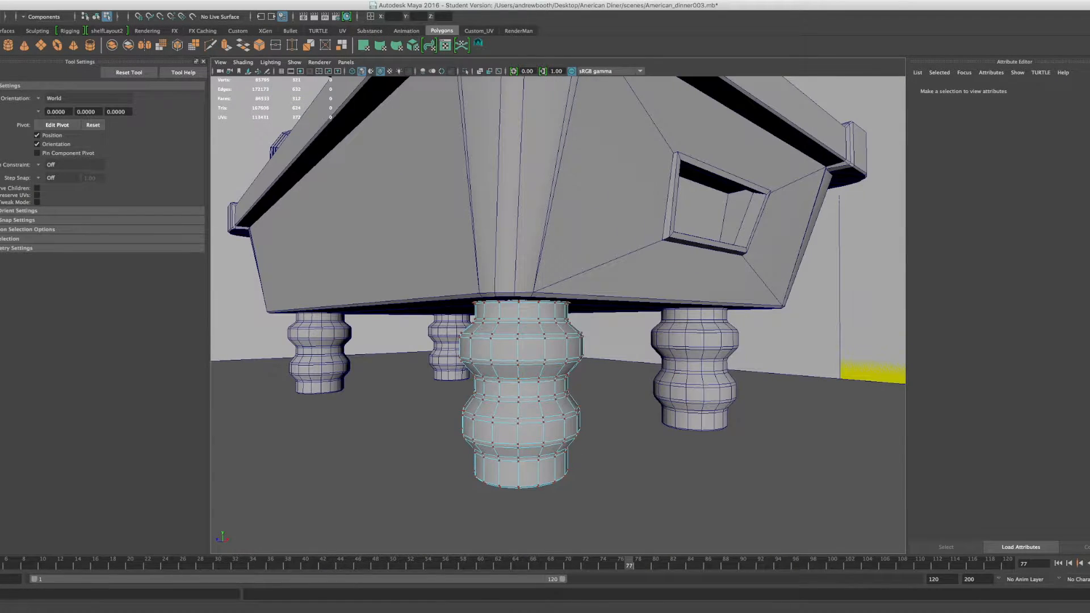
left_click(256, 0)
mouse_move(158, 1)
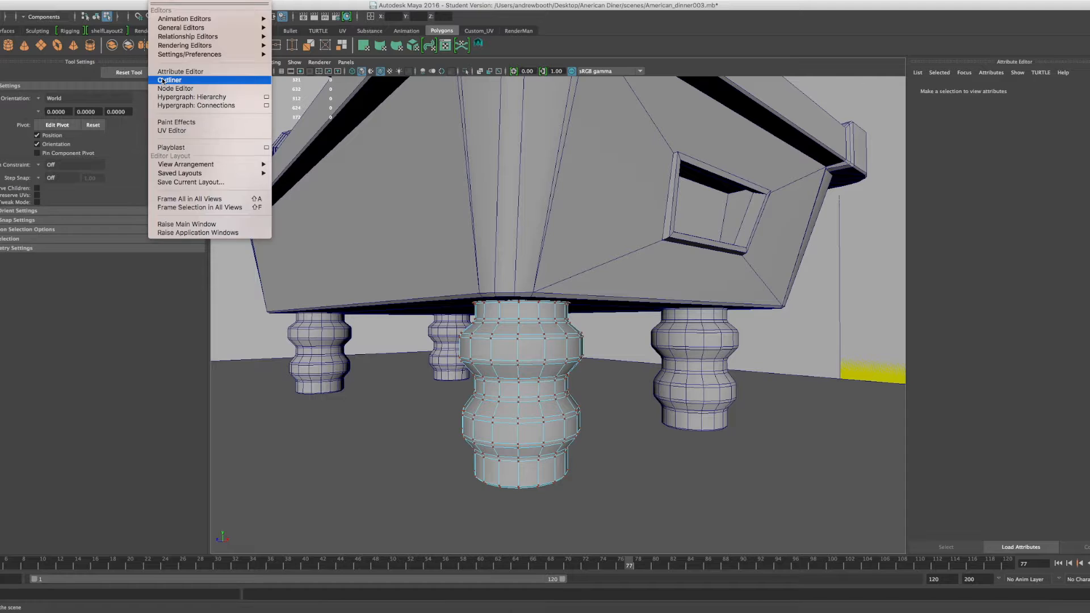
left_click(164, 80)
scroll(281, 281, "down", 5)
scroll(182, 470, "up", 5)
scroll(187, 448, "down", 10)
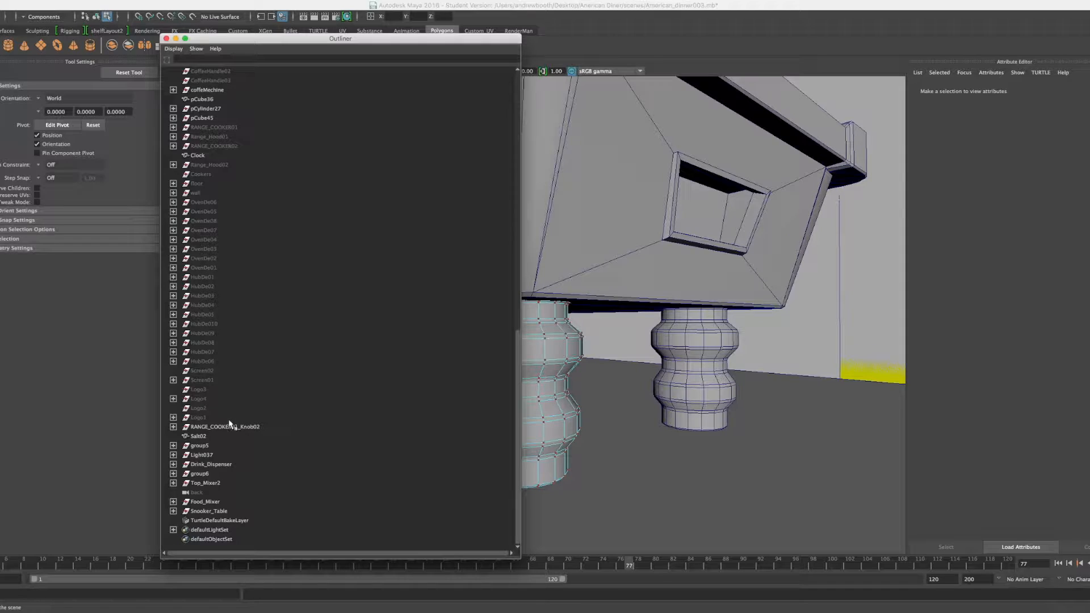
left_click(197, 512)
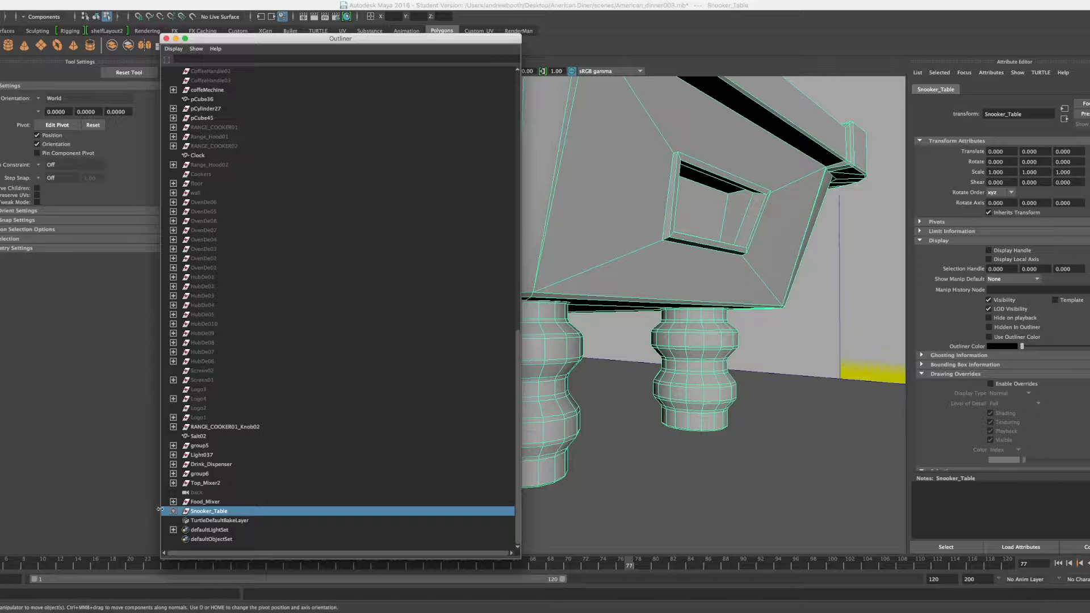
Step: Expand the Snooker_Table group and its Snooker_Body object to show the leg objects parented beneath it
left_click(174, 512)
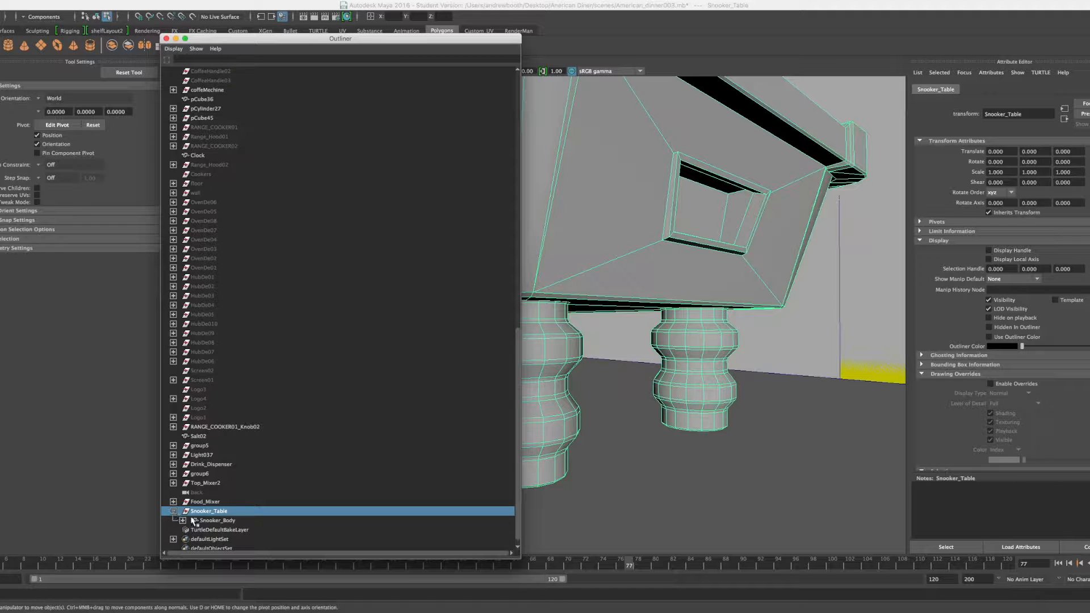
left_click(234, 521)
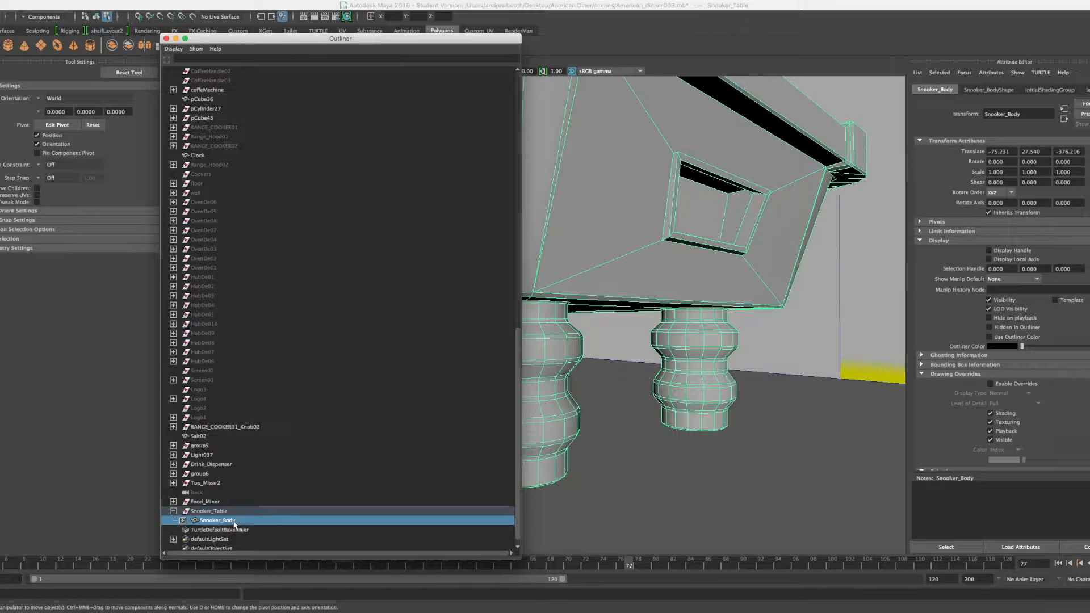
left_click(183, 520)
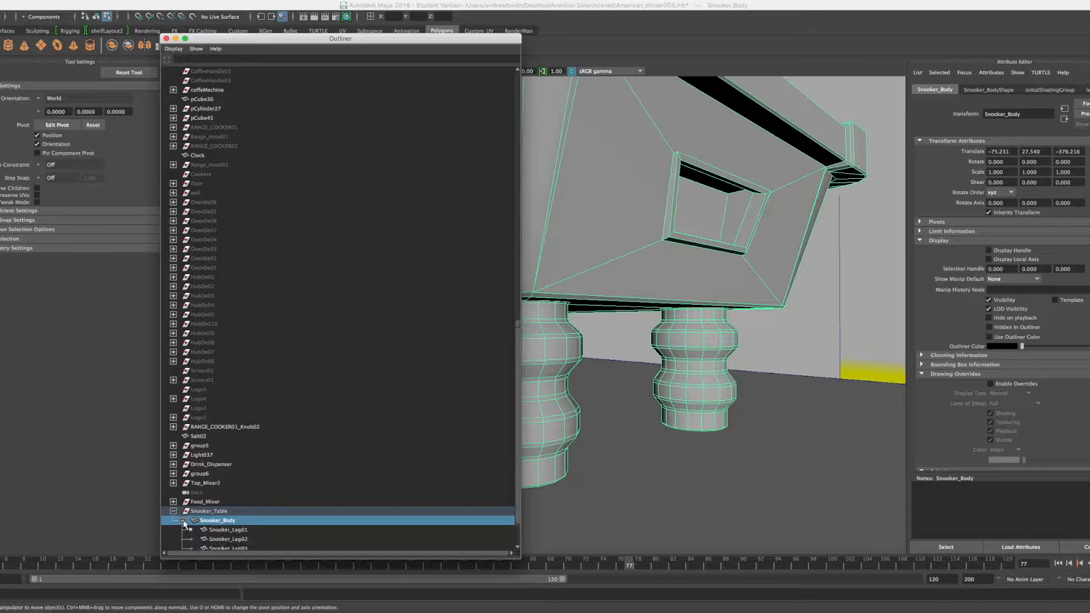
scroll(202, 534, "up", 5)
scroll(230, 483, "down", 7)
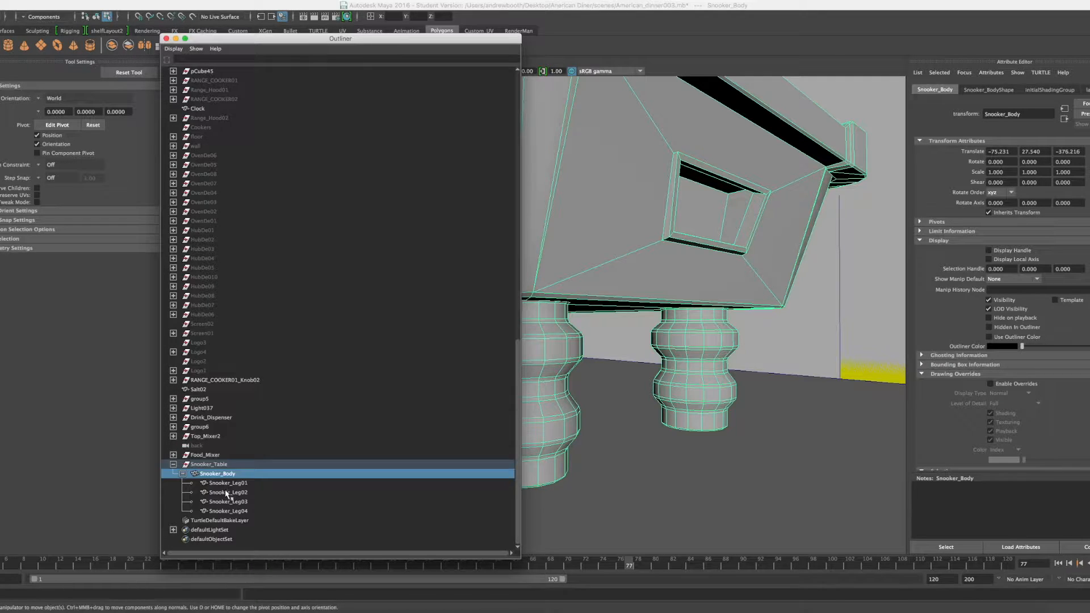
Step: Select the four Snooker_Leg objects one by one to match them to the model, finishing on Snooker_Leg02
left_click(226, 493)
left_click(222, 511)
left_click(234, 484)
left_click(232, 503)
left_click(230, 494)
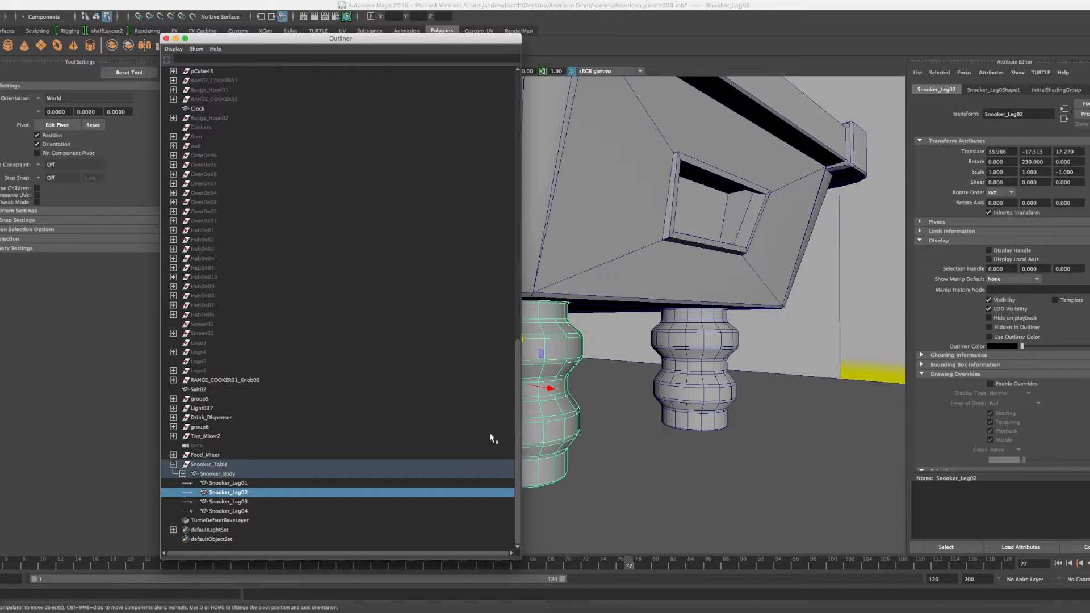
scroll(633, 372, "down", 4)
scroll(633, 372, "down", 3)
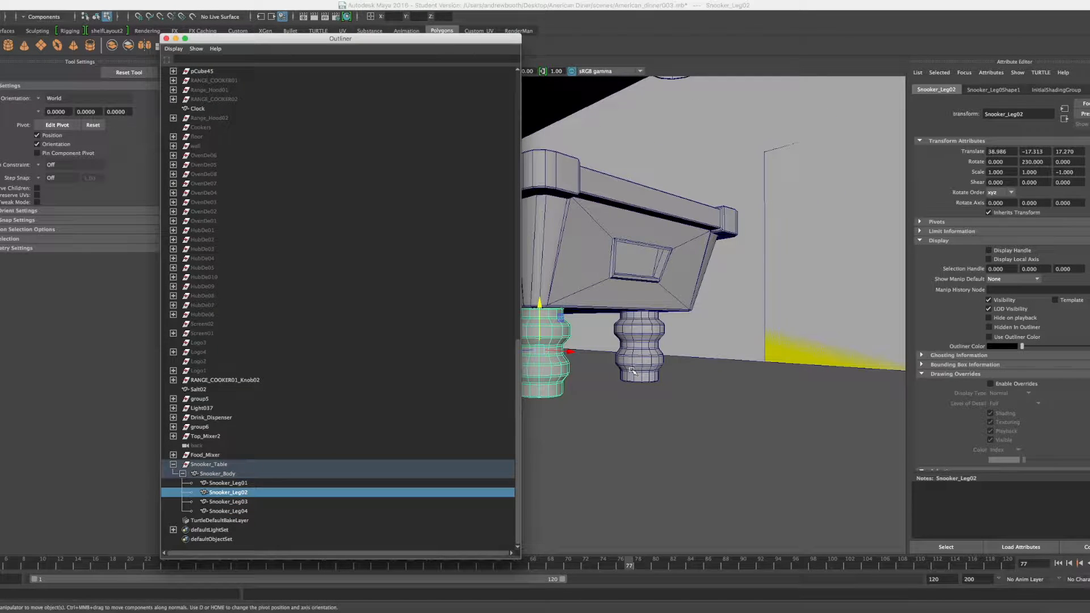
scroll(633, 371, "down", 3)
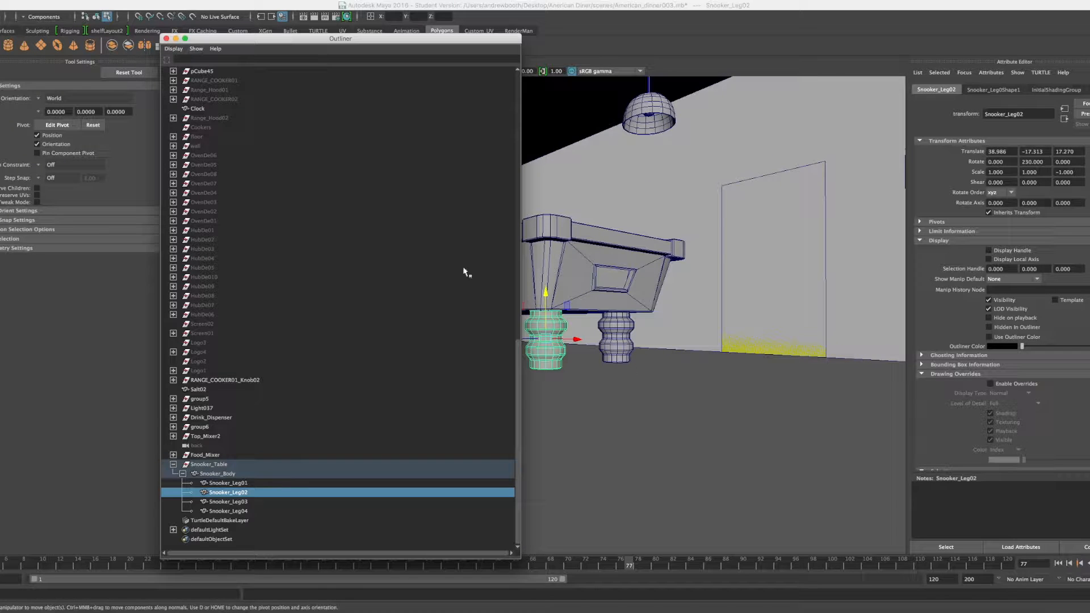
Step: Select Snooker_Body with its legs, collapse the Snooker_Table group and close the Outliner
left_click(219, 474)
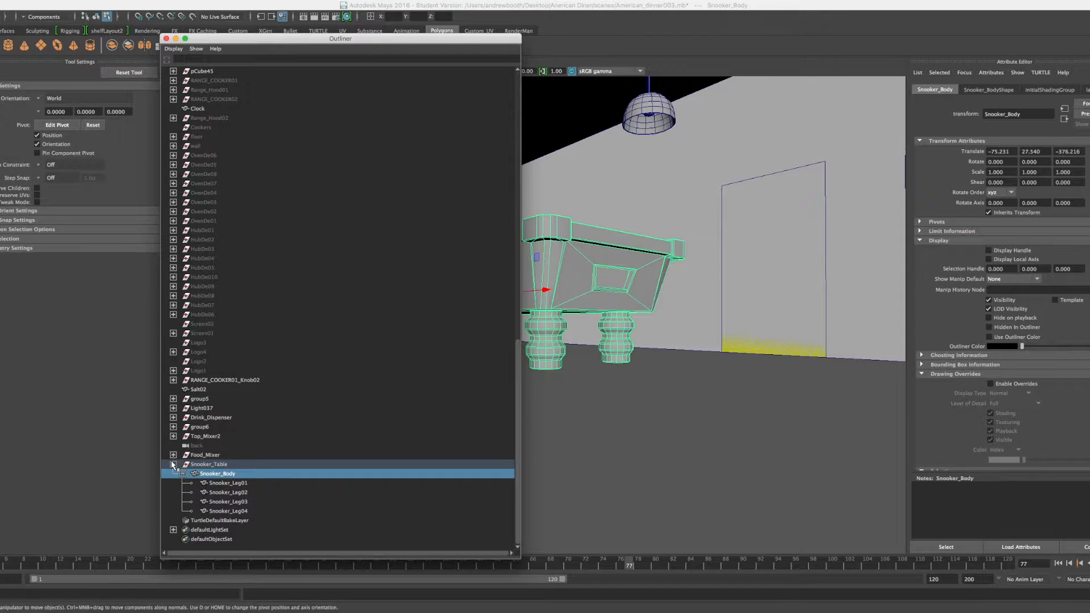
left_click(173, 465)
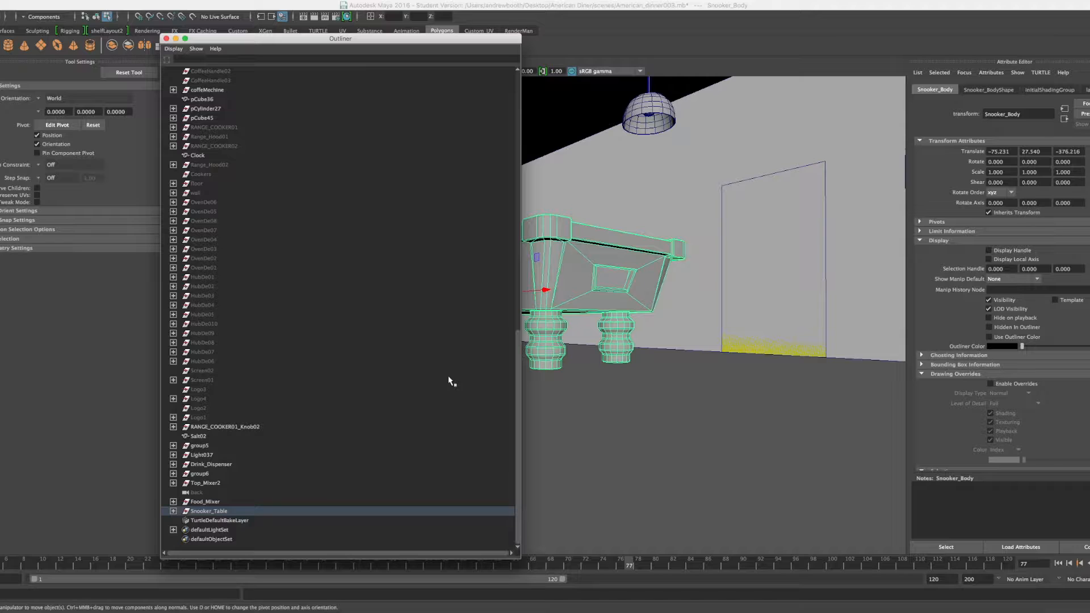
left_click(166, 39)
Step: Examine the edges on the snooker table's corner, rim and recessed end opening from several low angles
right_click_drag(399, 300, 471, 279, "alt")
left_click_drag(472, 278, 487, 233, "alt")
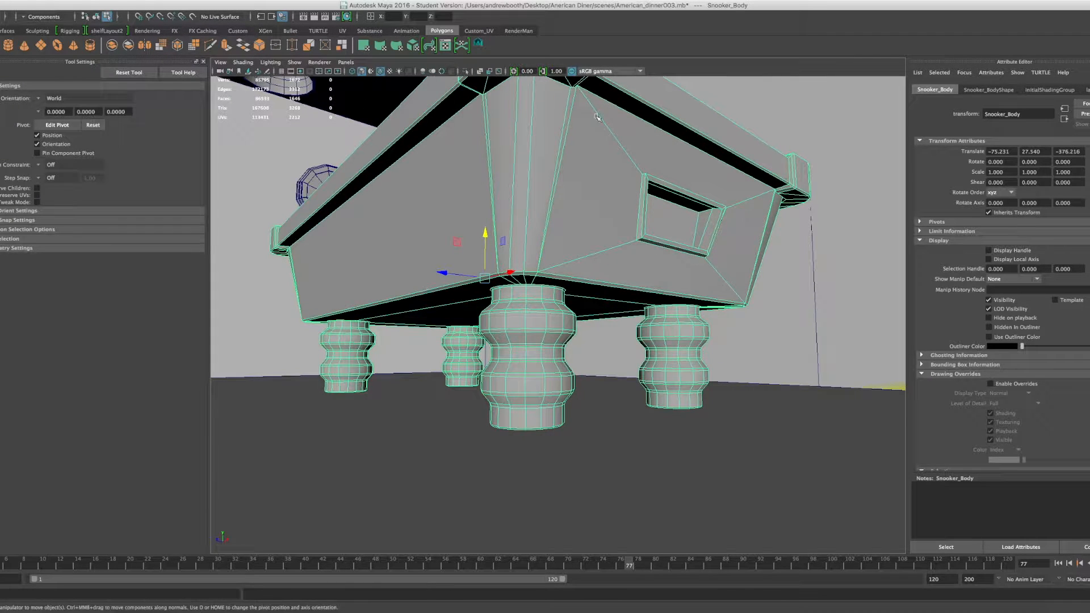
middle_click_drag(483, 126, 482, 250, "alt")
right_click_drag(482, 250, 484, 311, "alt")
left_click_drag(543, 376, 528, 297, "alt")
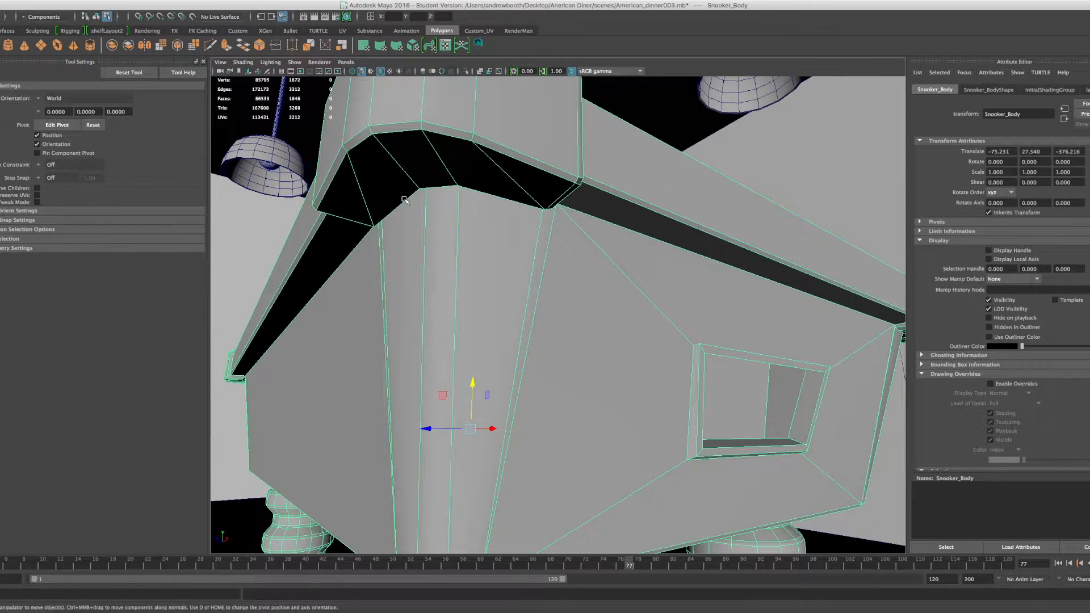
left_click_drag(488, 223, 514, 266, "alt")
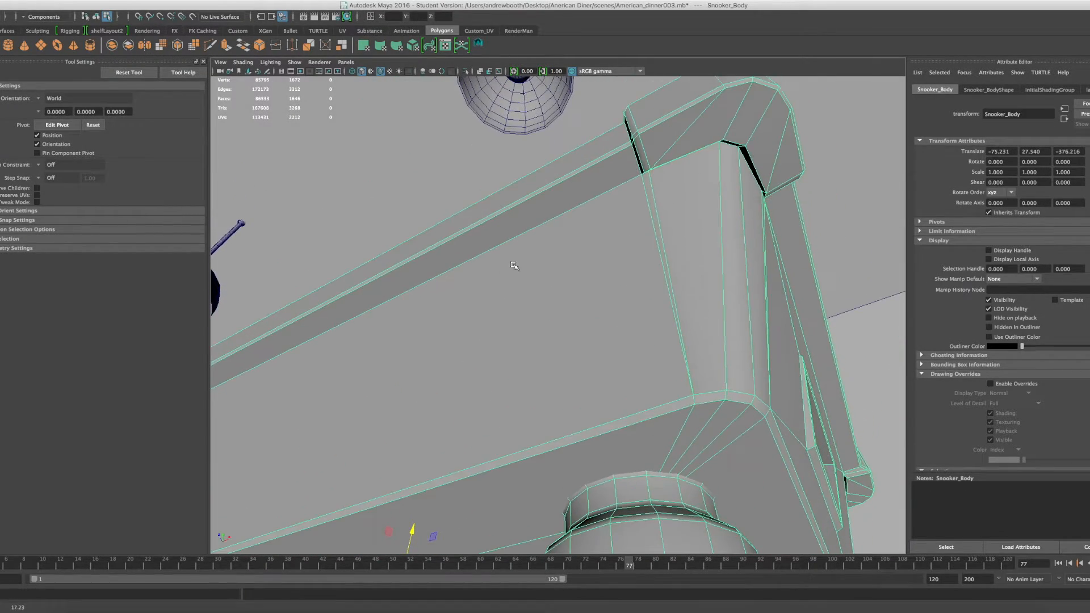
left_click_drag(707, 174, 574, 226, "alt")
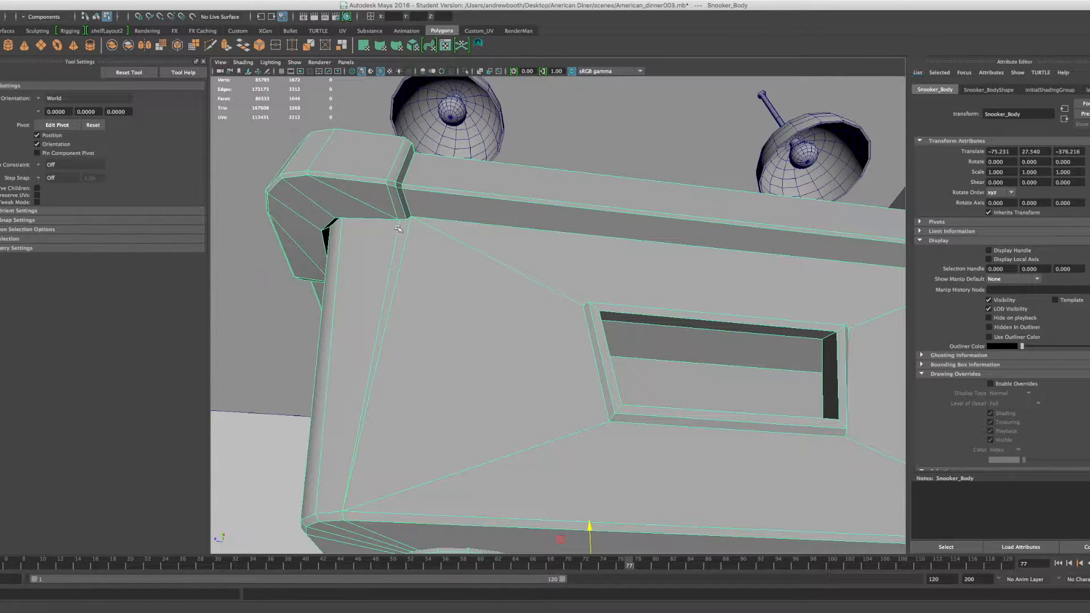
left_click_drag(401, 227, 342, 150, "alt")
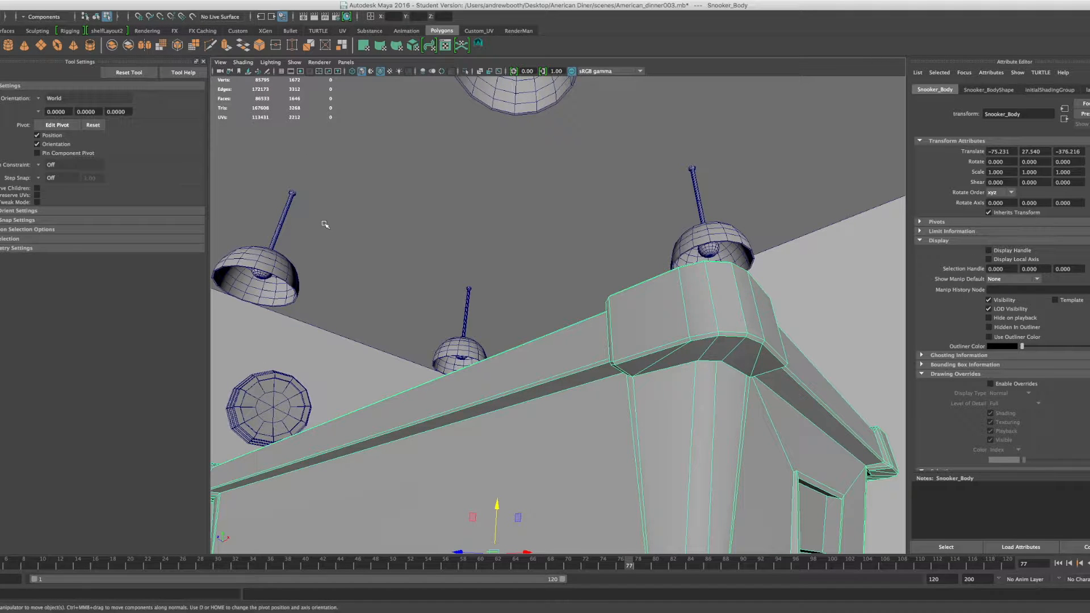
Step: Show the components of the selected snooker table, and return it to object selection mode
key("F8")
right_click_drag(584, 485, 535, 441, "alt")
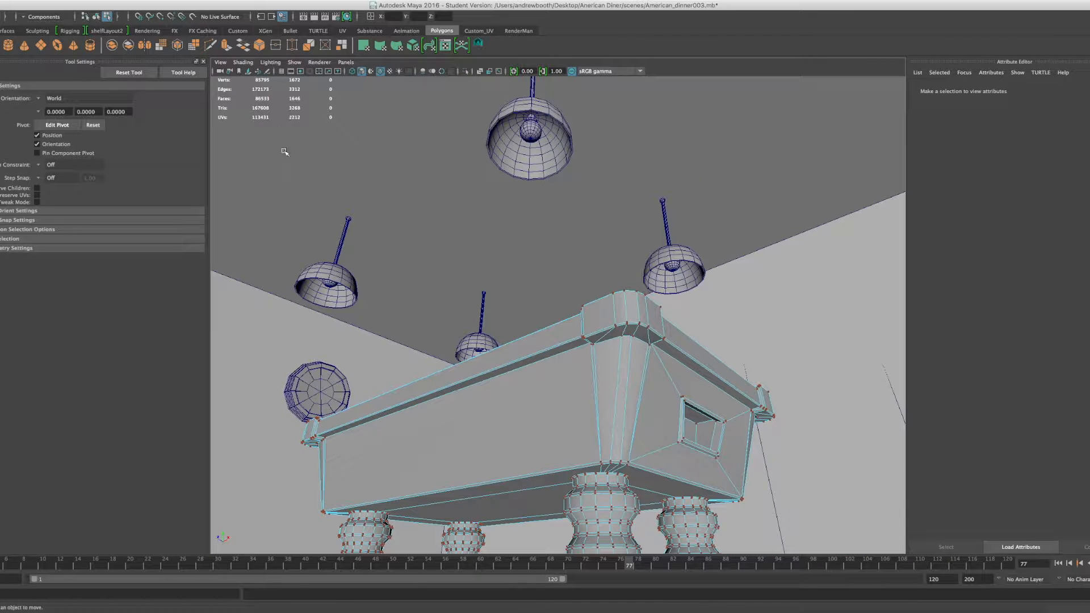
right_click_drag(556, 384, 601, 371)
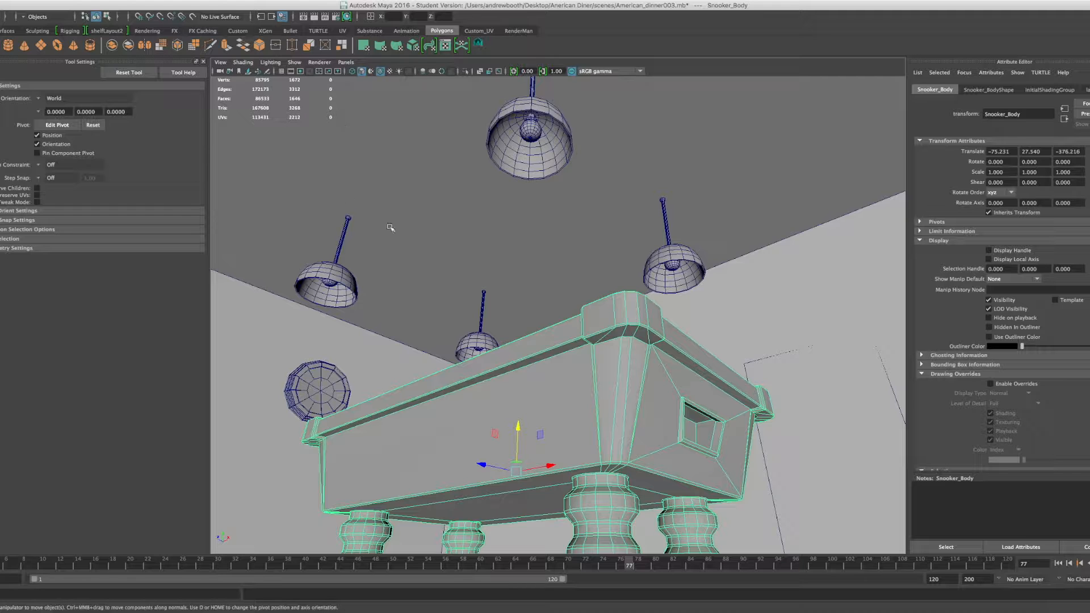
scroll(500, 255, "down", 2)
scroll(500, 256, "up", 2)
middle_click_drag(522, 473, 516, 443, "alt")
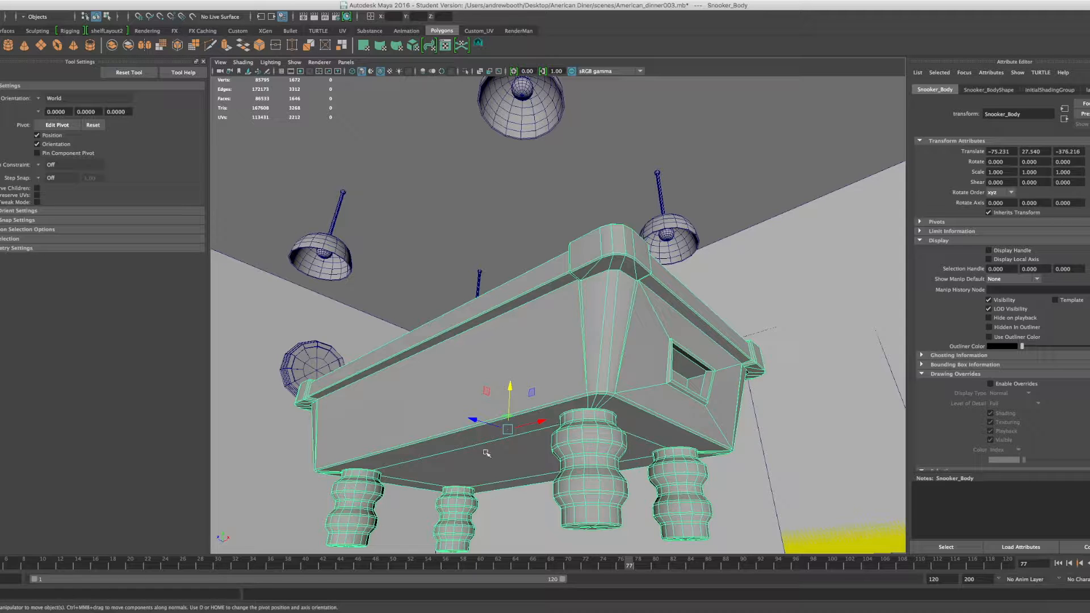
Step: Examine the snooker table's underside and legs from close up and from a distance
scroll(584, 464, "up", 2)
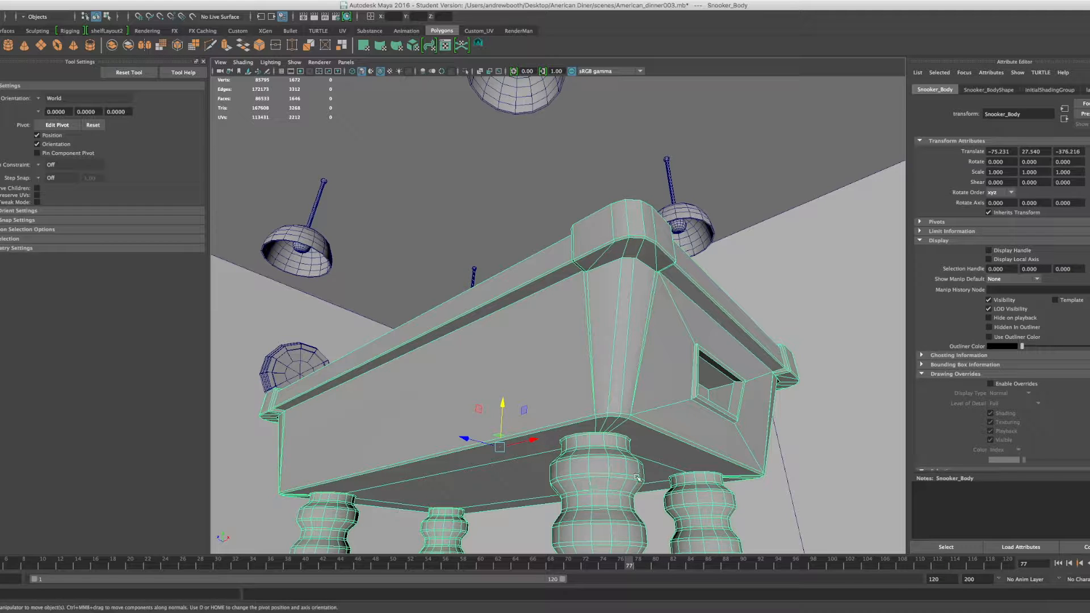
scroll(621, 507, "down", 3)
scroll(620, 507, "up", 3)
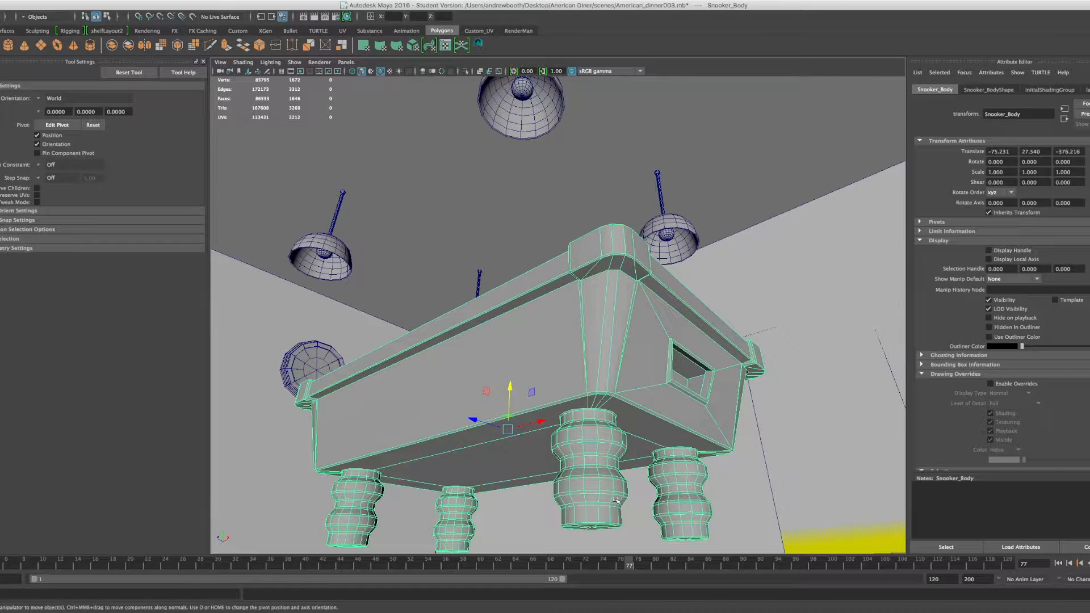
scroll(360, 436, "down", 2)
scroll(398, 437, "up", 2)
scroll(617, 497, "up", 4)
middle_click_drag(617, 514, 600, 373, "alt")
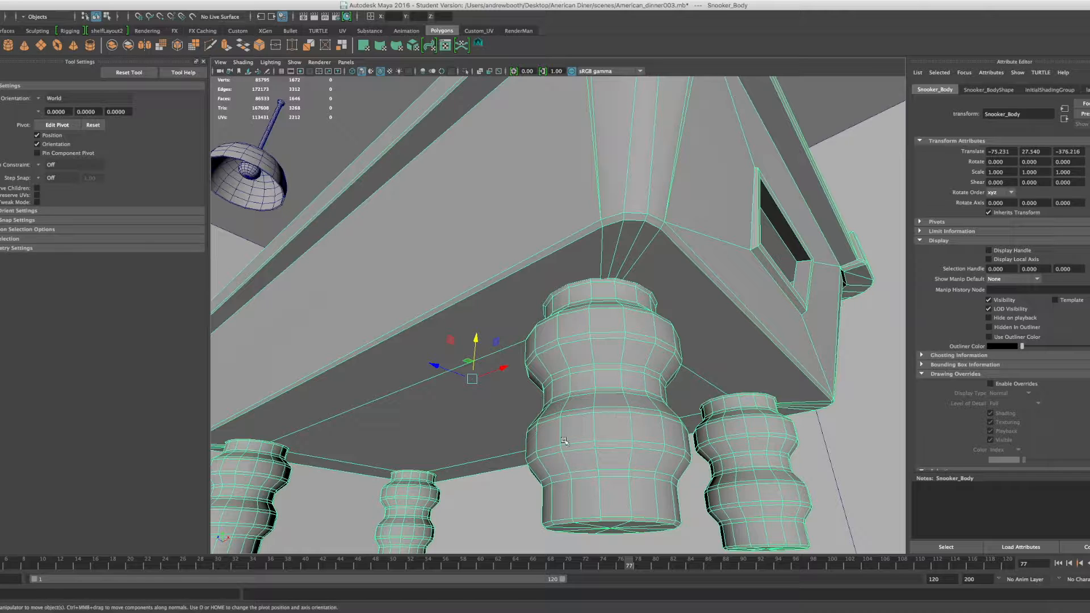
scroll(559, 440, "down", 5)
left_click_drag(560, 440, 598, 300, "alt")
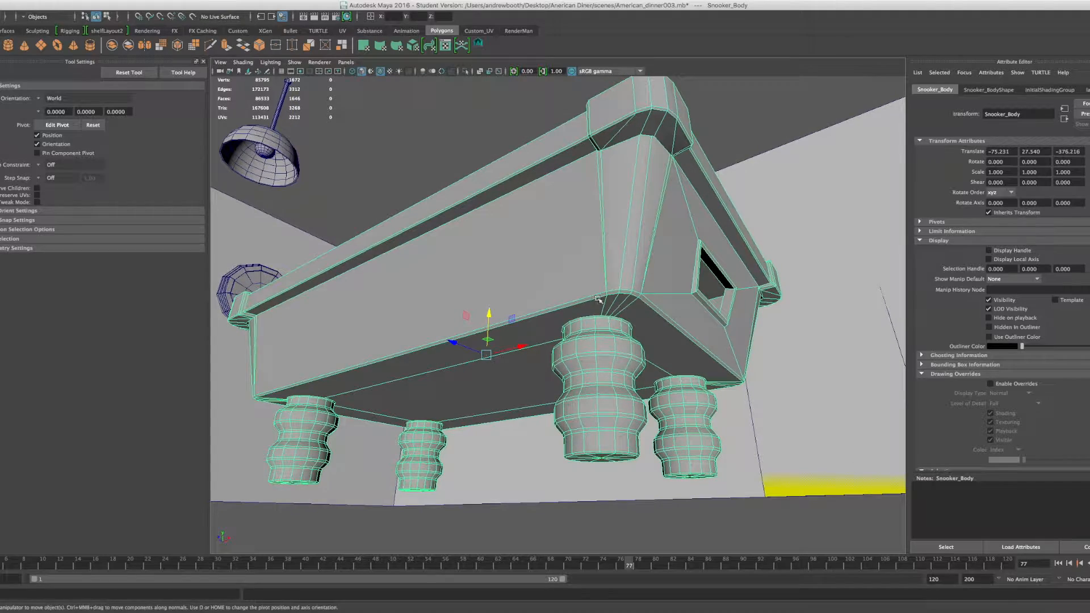
Step: Select the room shell instead of the table, and hide the wireframe overlay to view the table shaded only
left_click(323, 147)
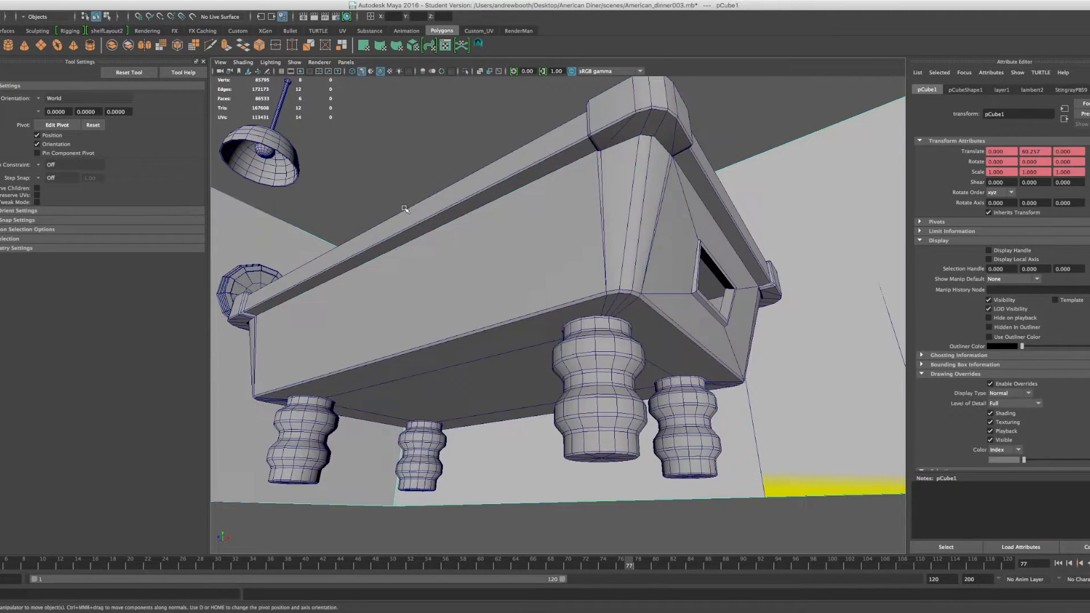
scroll(406, 276, "down", 2)
scroll(412, 296, "up", 2)
left_click_drag(482, 312, 454, 163, "alt")
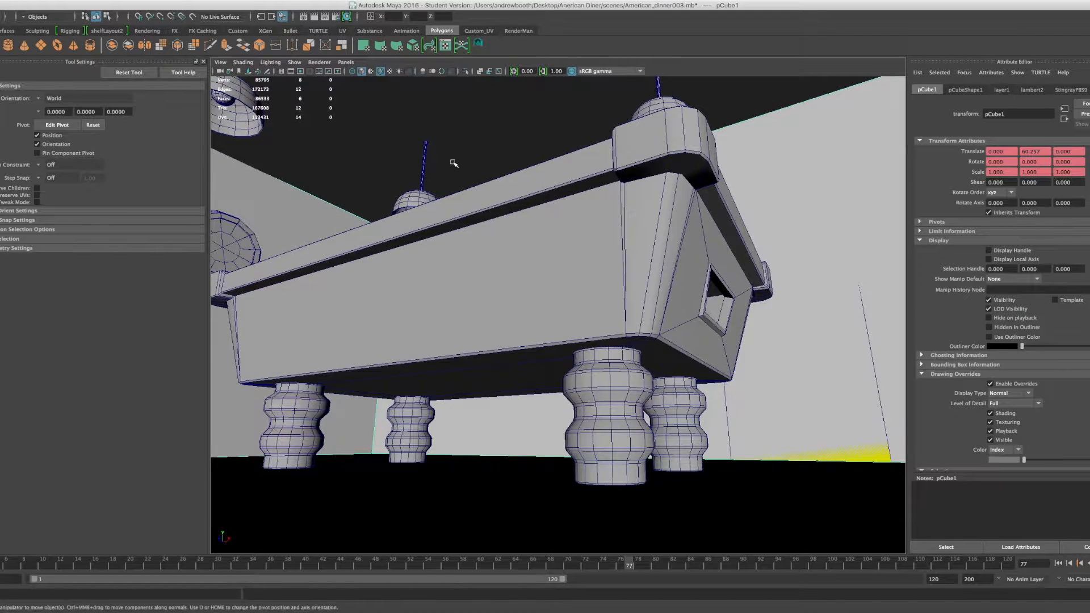
left_click(381, 72)
mouse_move(392, 161)
left_mouse_down("alt")
mouse_move(425, 167)
mouse_move(268, 185)
mouse_move(370, 186)
left_mouse_up("alt")
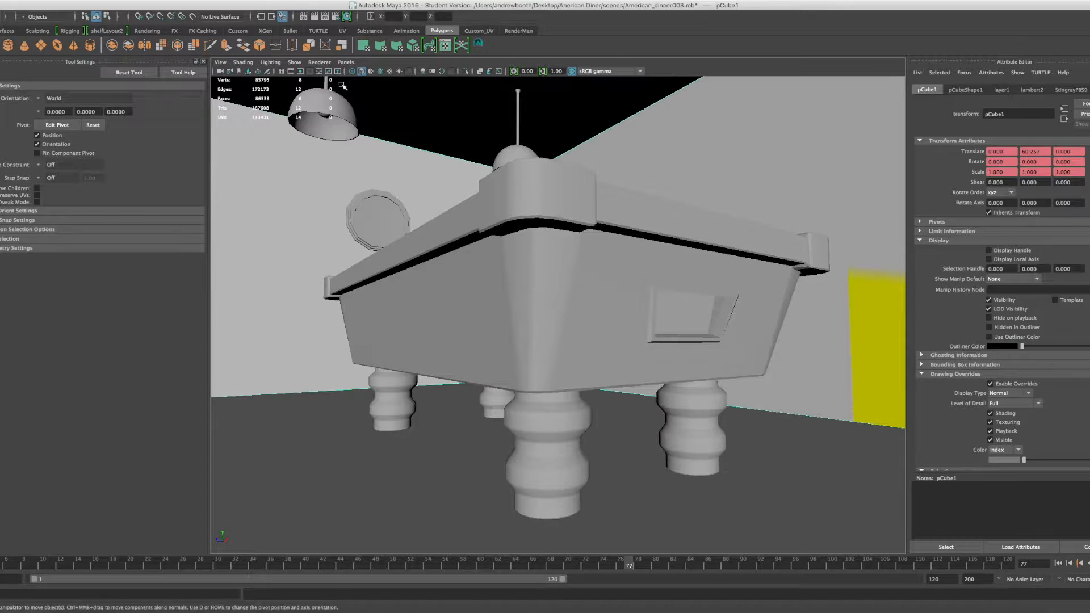
Step: View the shaded snooker table from farther away and turn the wireframe overlay back on
left_click(465, 72)
left_click(465, 72)
scroll(336, 182, "down", 4)
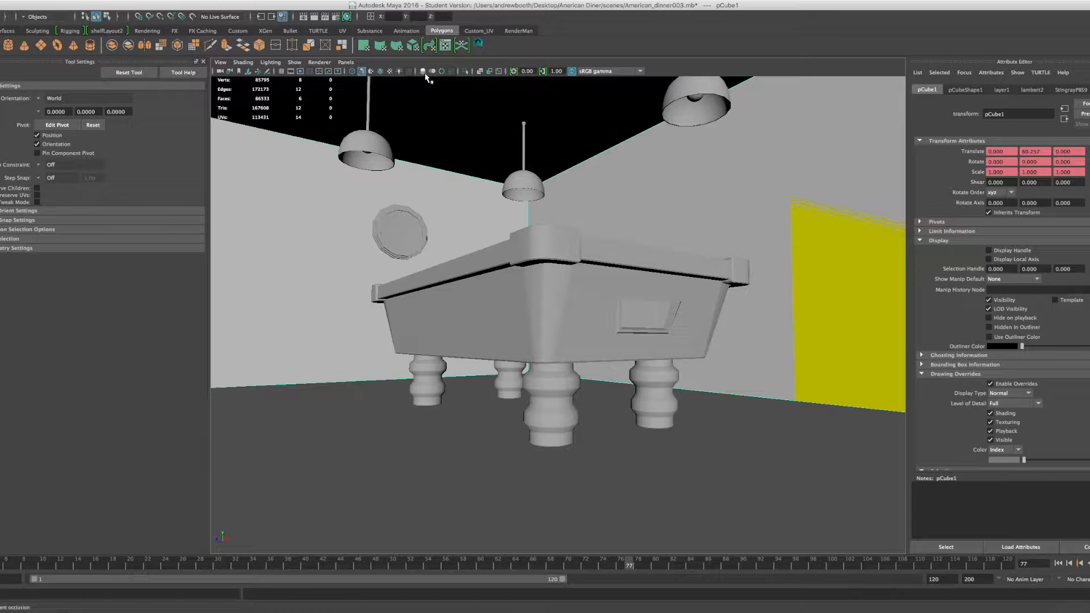
middle_click_drag(375, 134, 408, 143, "alt")
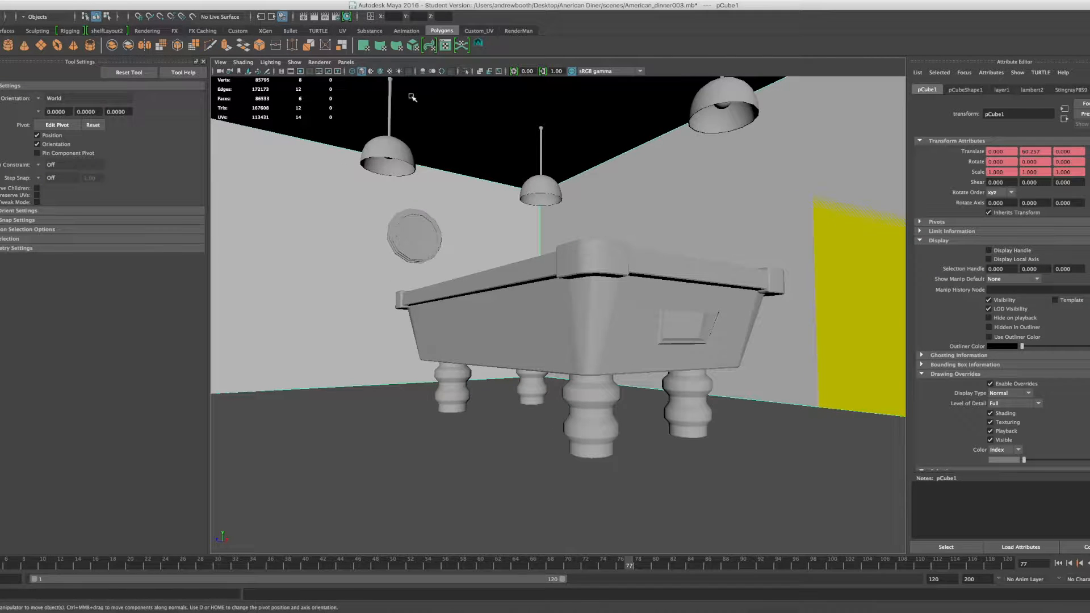
left_click(379, 72)
Step: Go across the diner to the counter, select the food mixer's Mixer_Base and frame it in the view
mouse_move(407, 277)
middle_mouse_down("alt")
mouse_move(520, 277)
mouse_move(646, 319)
mouse_move(758, 281)
middle_mouse_up("alt")
scroll(521, 277, "down", 10)
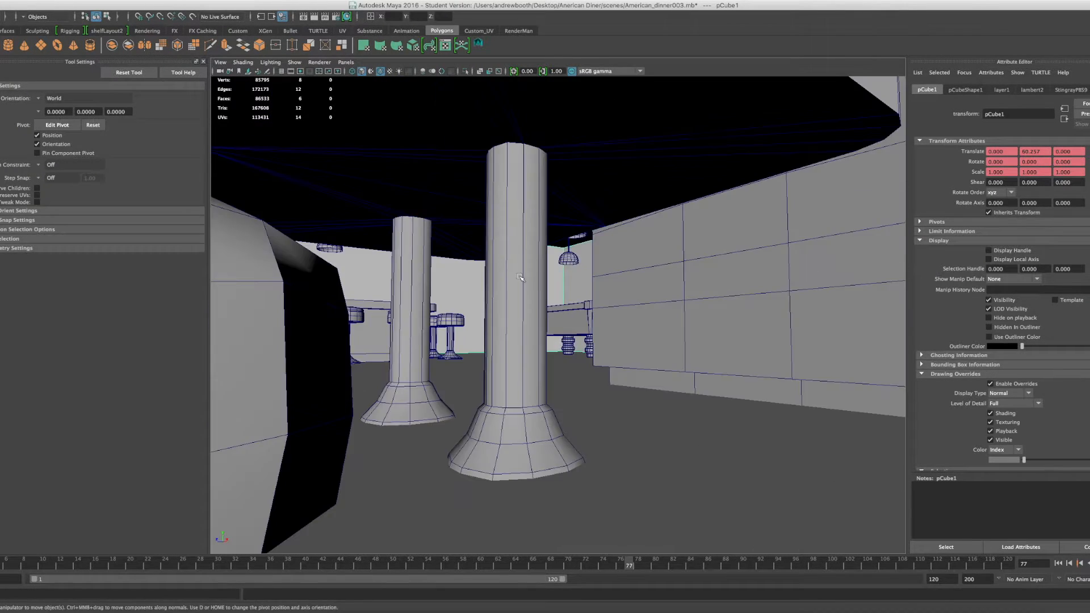
scroll(645, 318, "down", 5)
scroll(645, 319, "up", 5)
scroll(758, 282, "down", 10)
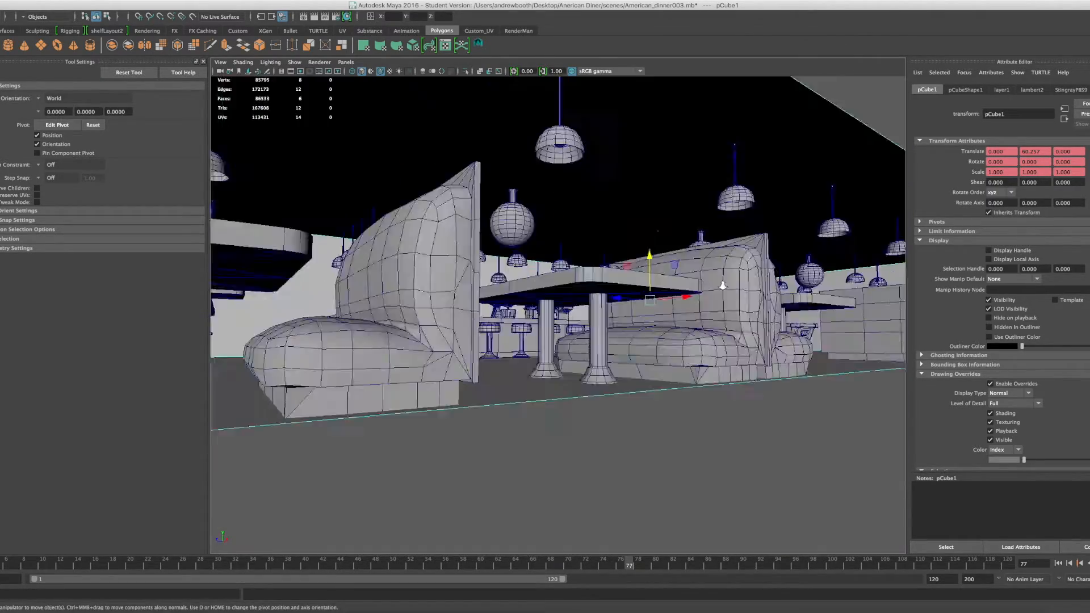
scroll(719, 283, "up", 4)
middle_click_drag(671, 274, 721, 298, "alt")
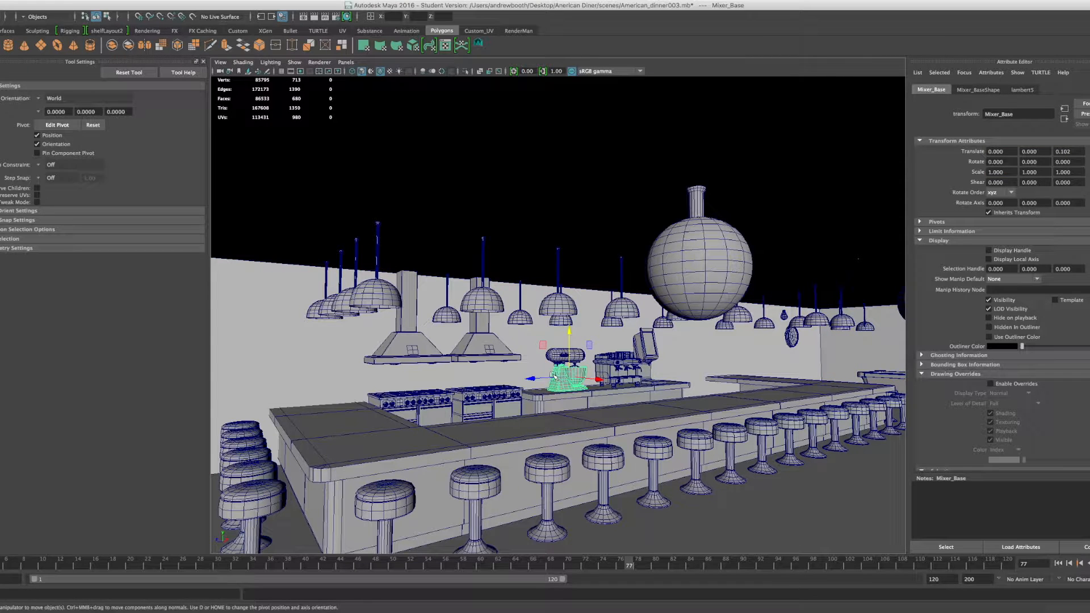
key("f")
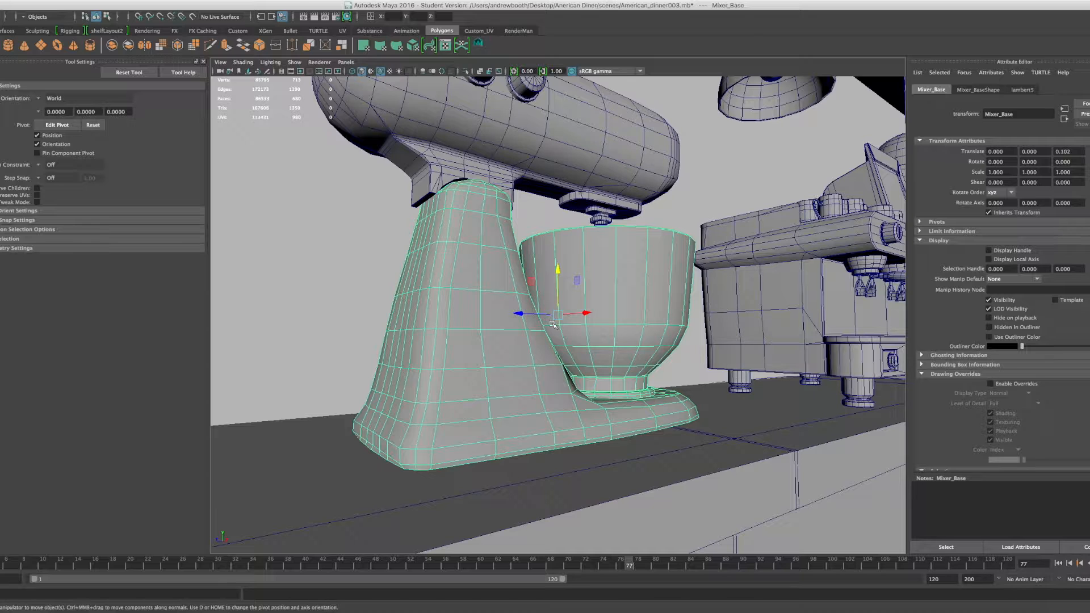
Step: Select the food mixer's upper body, Top_Mixer, to check which parts are highlighted with it
mouse_move(511, 165)
right_mouse_down("alt")
mouse_move(521, 165)
mouse_move(492, 168)
right_mouse_up("alt")
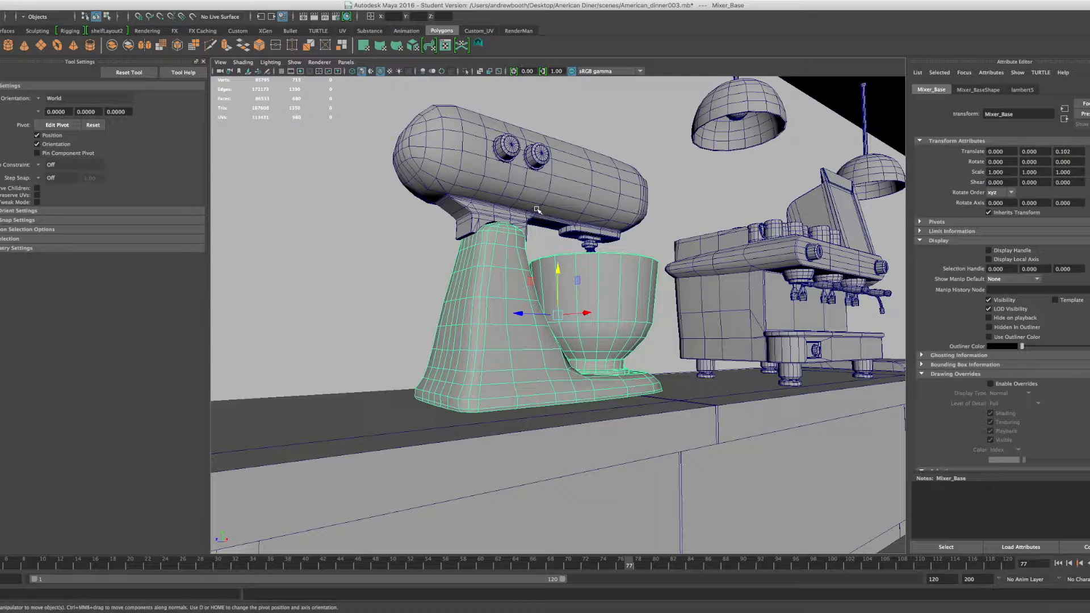
key("[")
key("]")
left_click(480, 165)
key("[")
key("]")
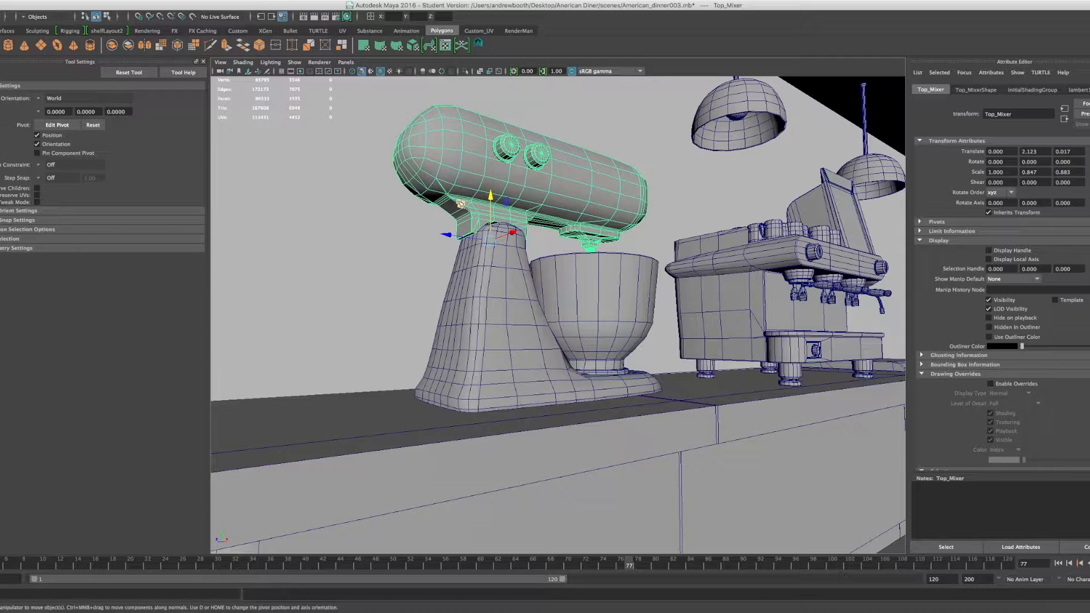
Step: Select Mixer_Base, frame it and view the food mixer from its side
left_click(476, 242)
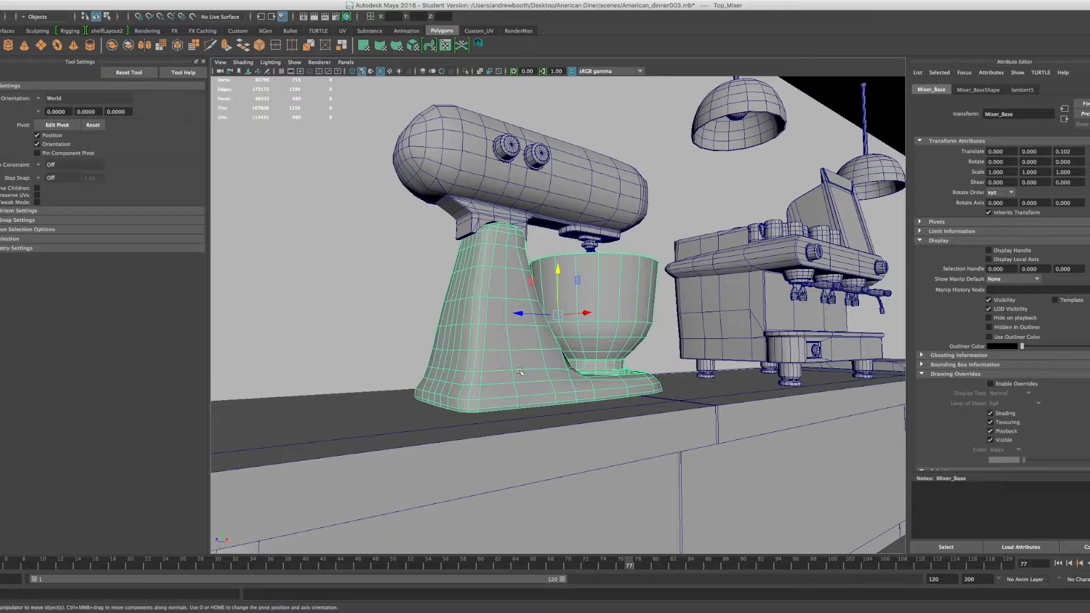
key("f")
scroll(480, 251, "down", 2)
middle_click_drag(481, 250, 521, 290, "alt")
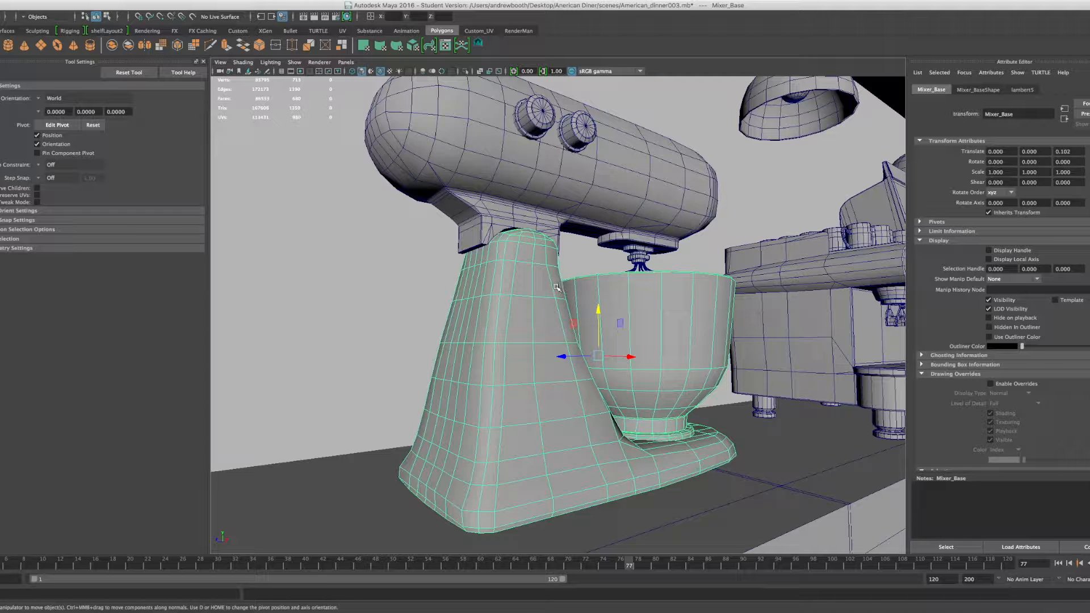
left_click_drag(556, 304, 501, 336, "alt")
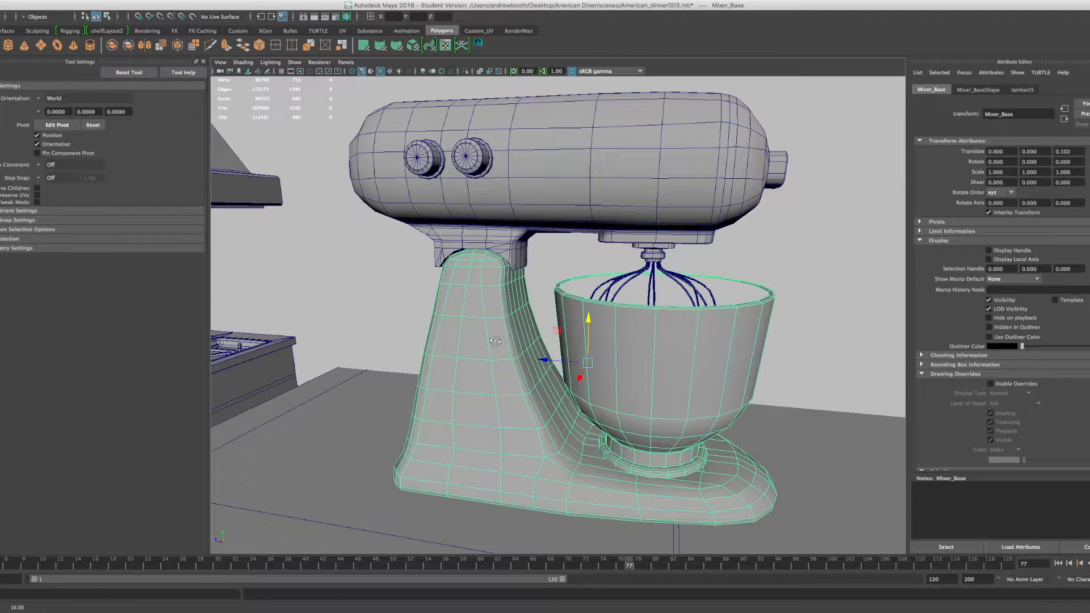
Step: Select the mixer's top, bowl and base in turn to check how they are grouped
left_click(549, 147)
left_click(669, 359)
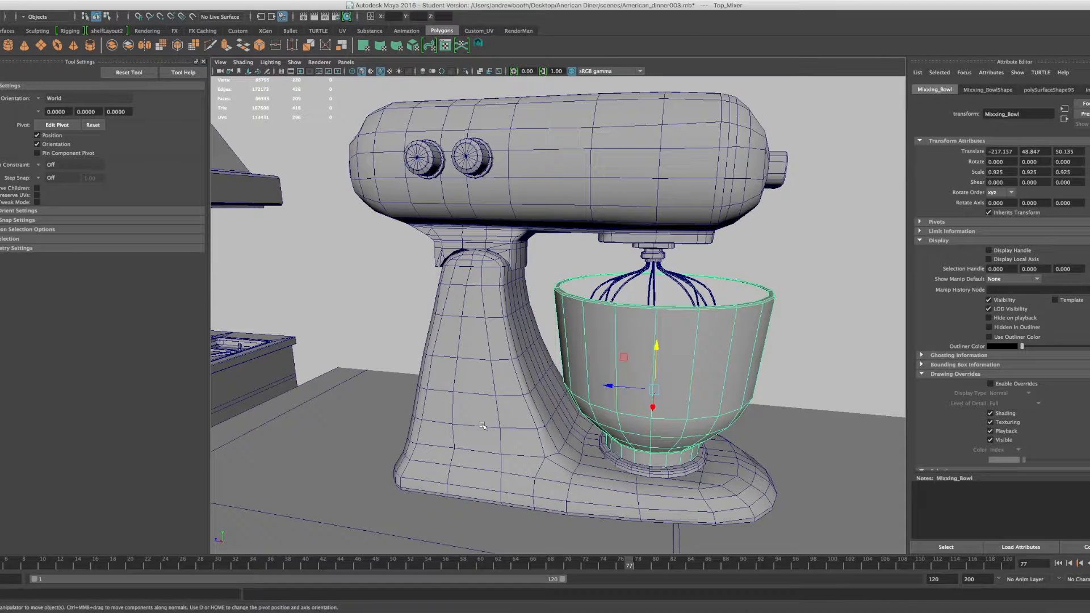
left_click(482, 427)
Step: Check the whisk's hierarchy up close by selecting the wire Wasp02, its holder WaspHolder and the parent Top_Mixer
left_click(683, 281)
scroll(682, 279, "up", 3)
scroll(682, 279, "up", 3)
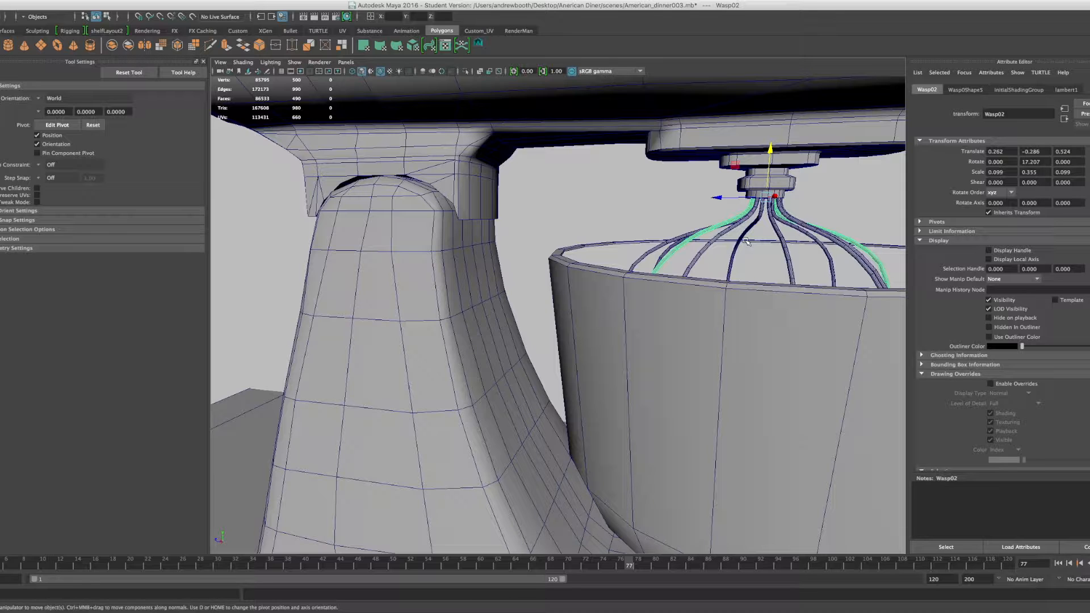
left_click(786, 251)
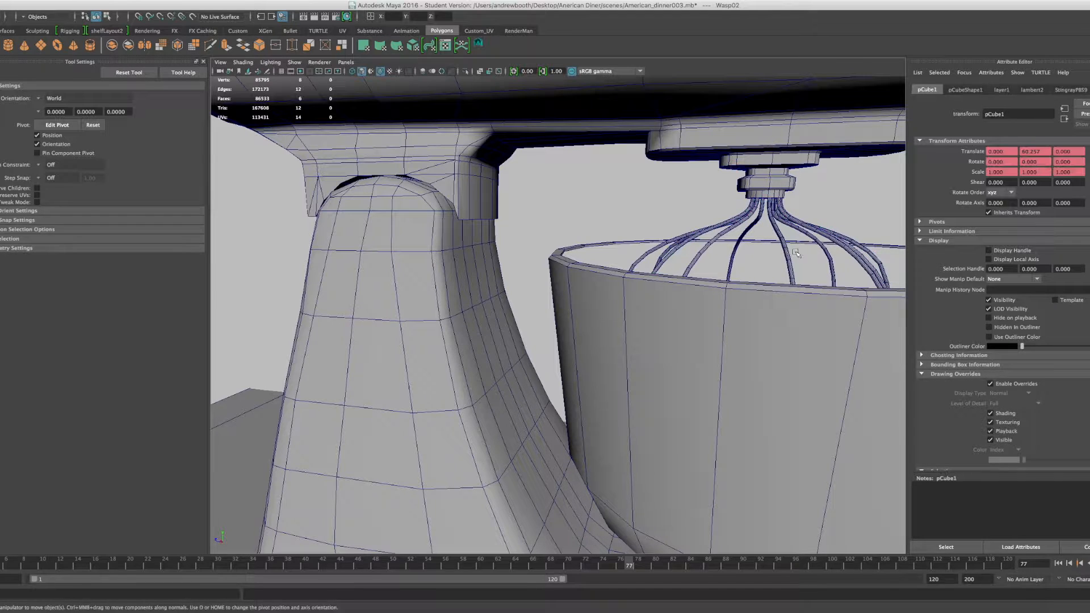
left_click(768, 200)
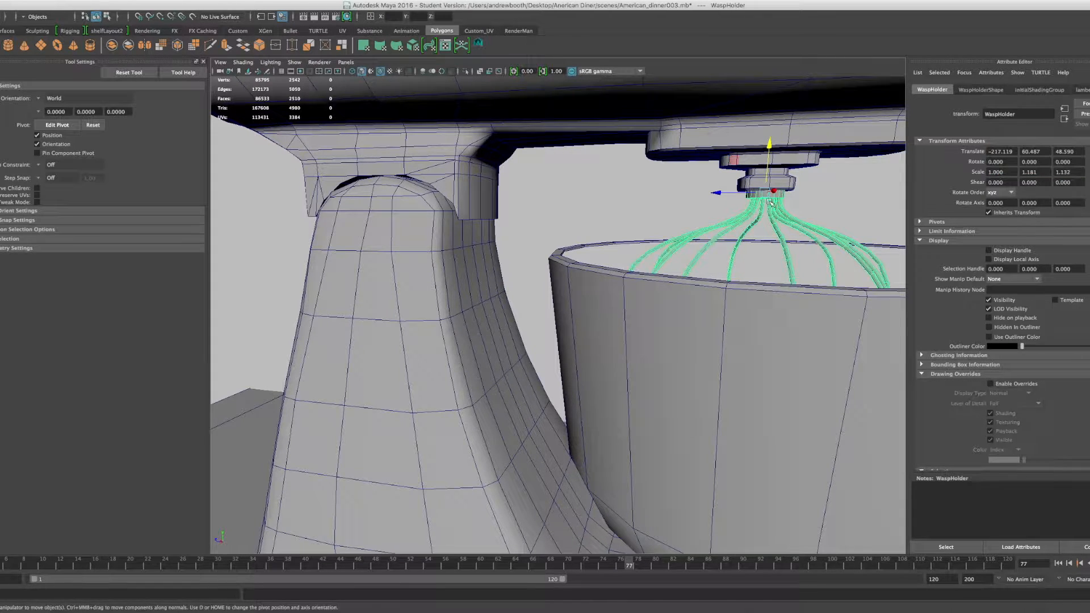
left_click(789, 147)
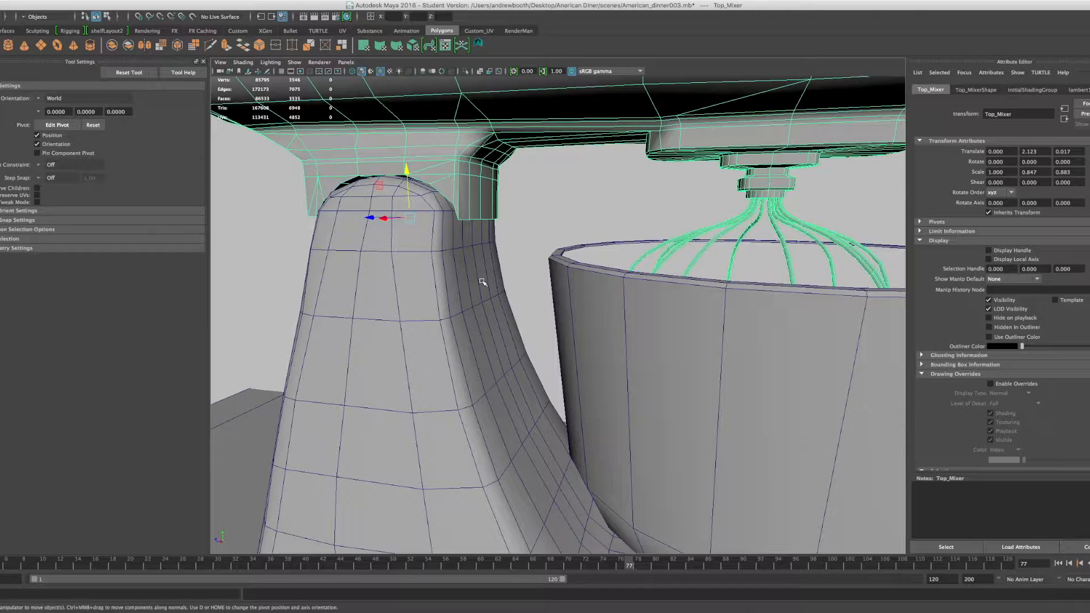
Step: Step through the mixer's parts again from the bowl to the base and the top, finishing on Mixer_Base
scroll(483, 282, "down", 3)
left_click(586, 362)
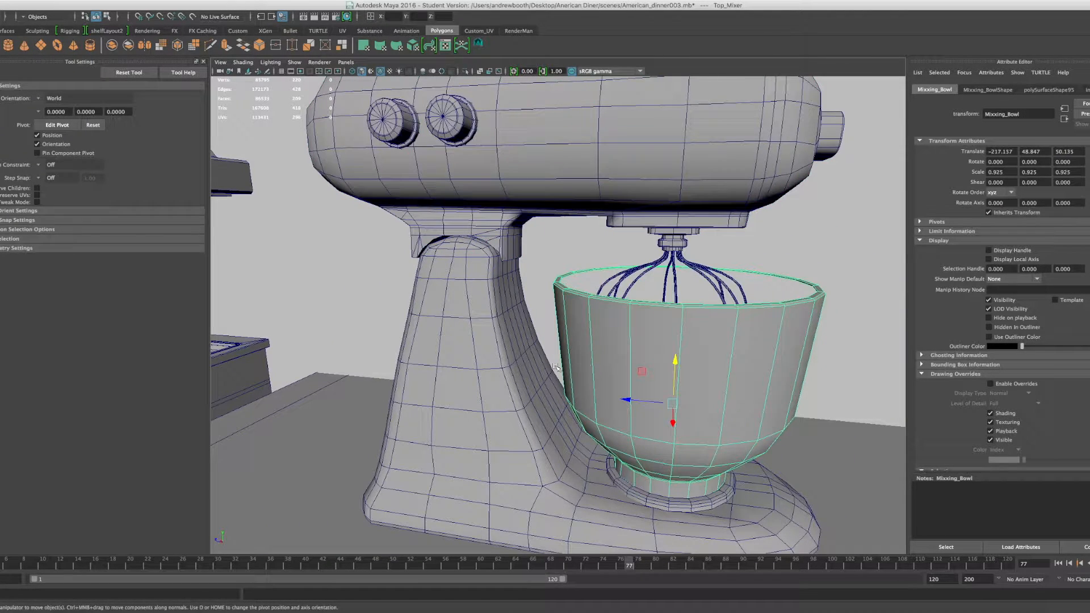
left_click(500, 379)
left_click(506, 153)
left_click(468, 410)
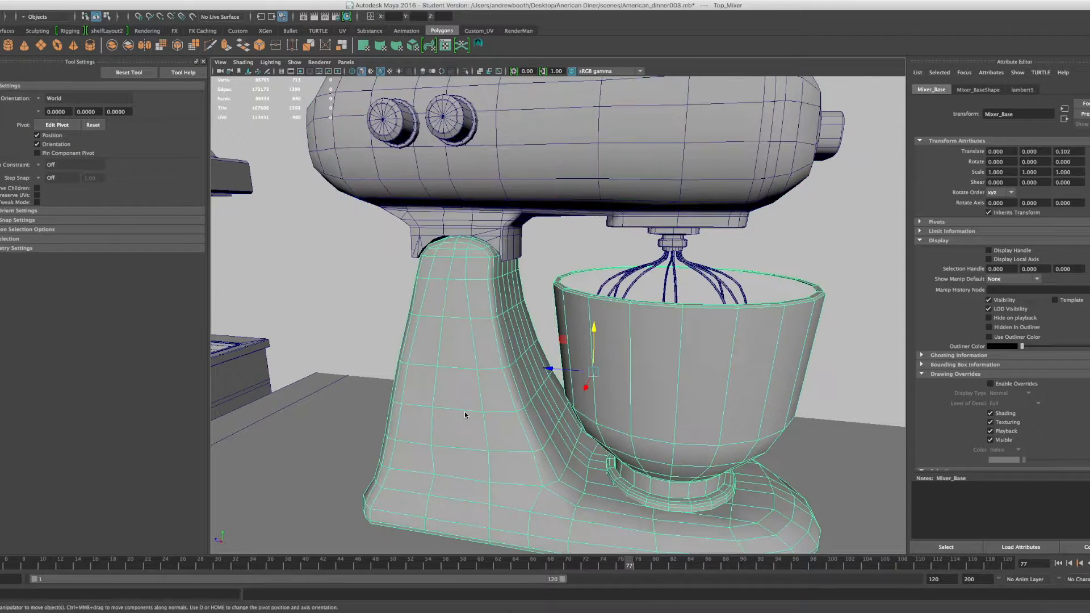
Step: Examine the food mixer from farther away, together with the counter equipment and hanging lights around it
scroll(476, 400, "down", 3)
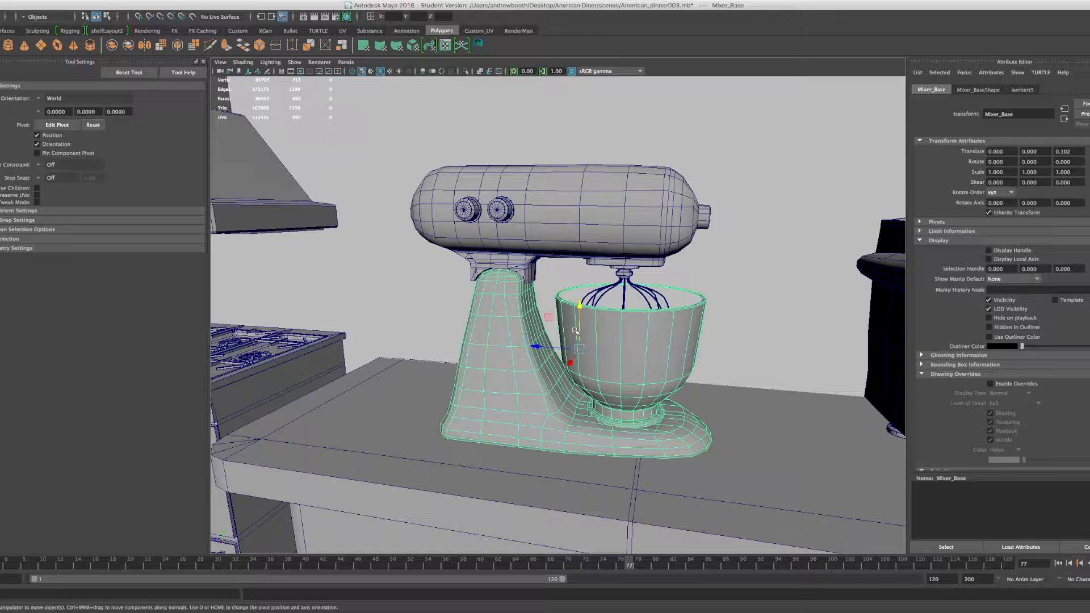
scroll(575, 331, "down", 5)
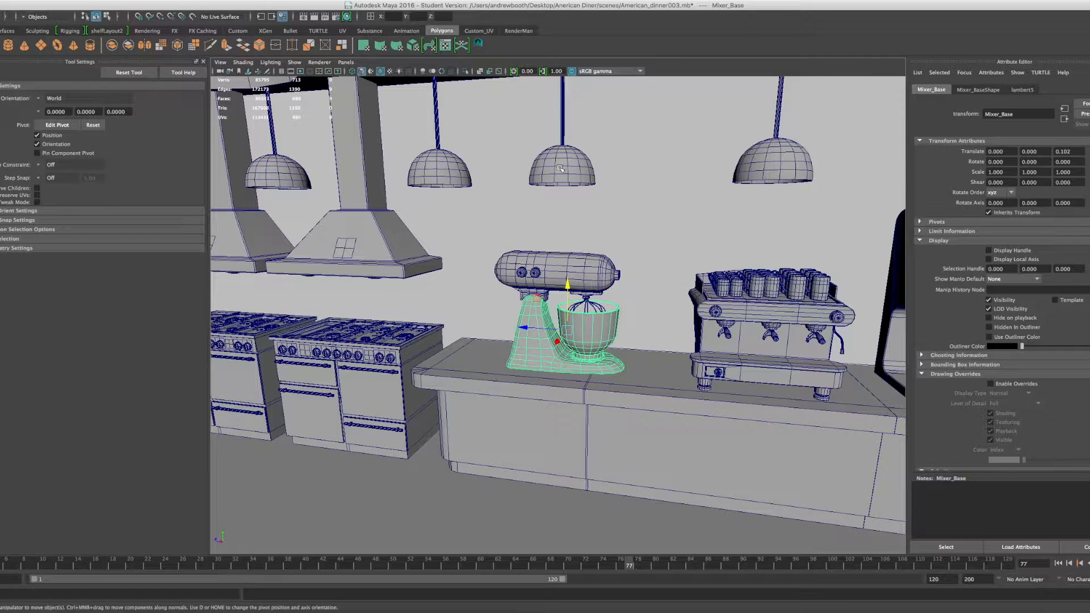
scroll(560, 169, "down", 2)
scroll(560, 171, "up", 2)
scroll(568, 170, "down", 2)
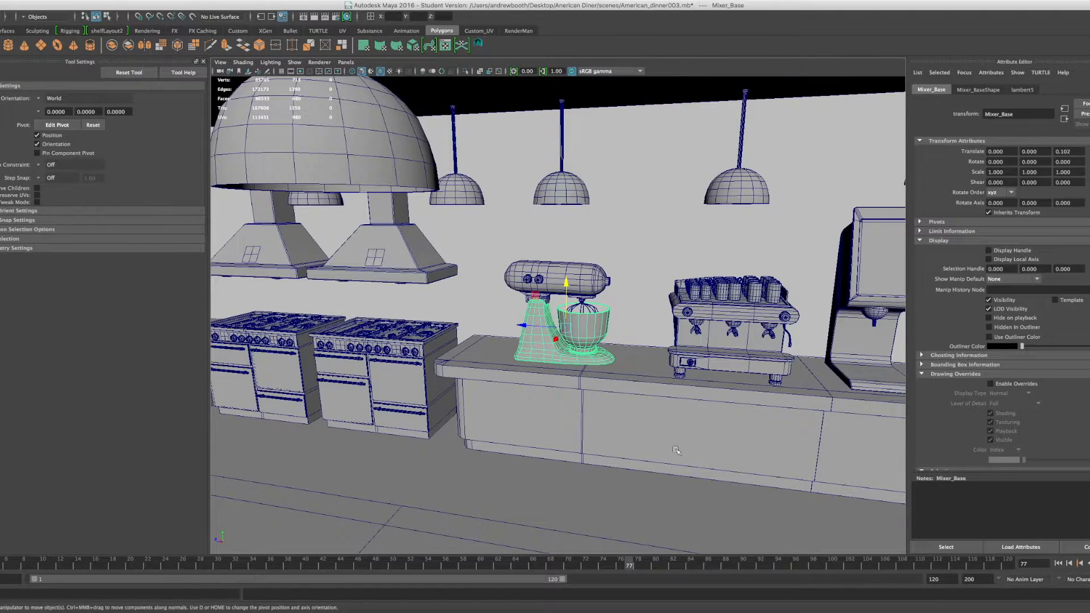
scroll(742, 432, "down", 4)
left_click_drag(740, 421, 816, 328, "alt")
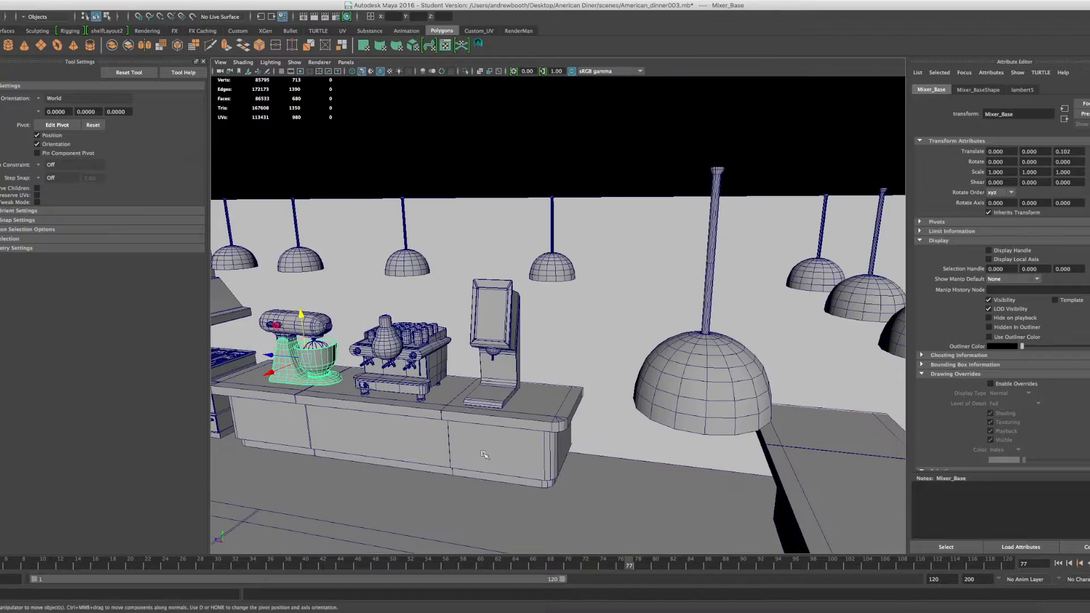
scroll(816, 327, "up", 3)
Step: Select the pendant light LightShade01 and view the rows of hanging lights from above
left_click(833, 296)
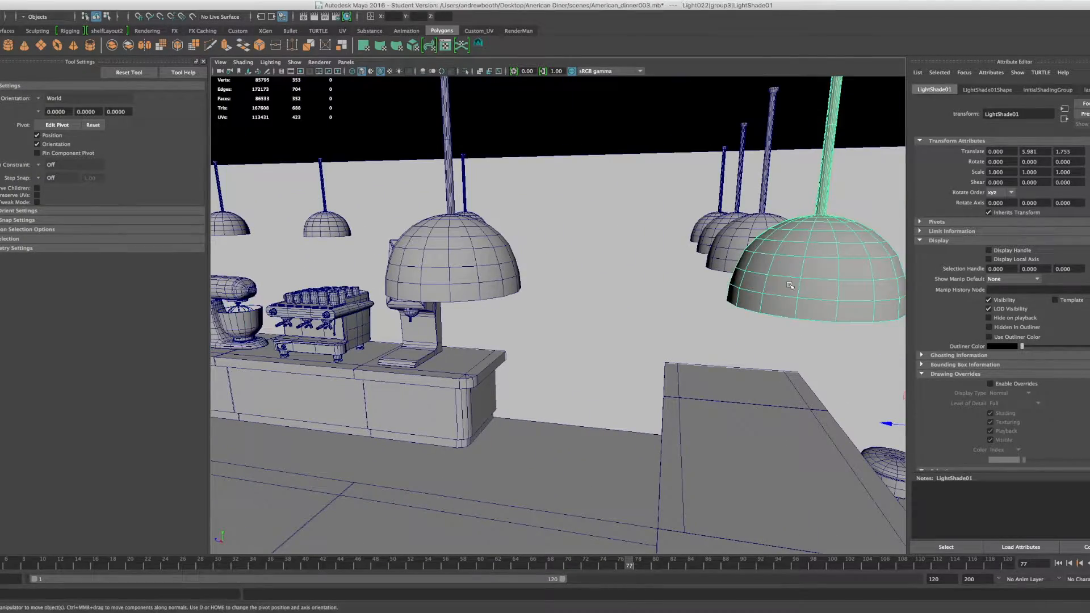
scroll(792, 288, "down", 4)
scroll(792, 288, "up", 3)
mouse_move(737, 282)
left_mouse_down("alt")
mouse_move(679, 307)
mouse_move(726, 290)
left_mouse_up("alt")
left_click_drag(623, 318, 660, 318, "alt")
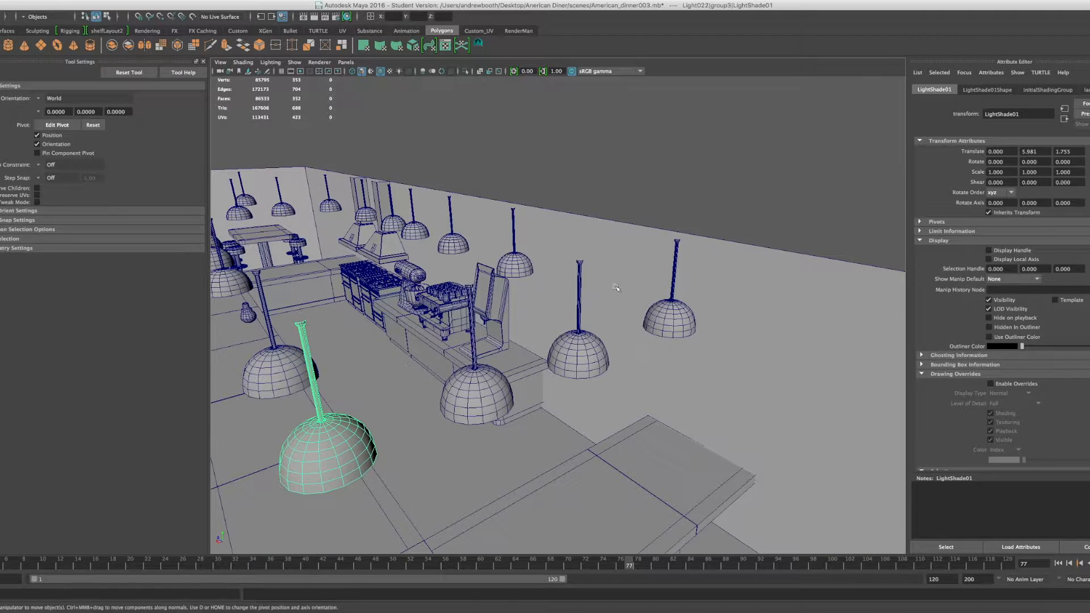
scroll(337, 307, "down", 6)
scroll(340, 309, "up", 2)
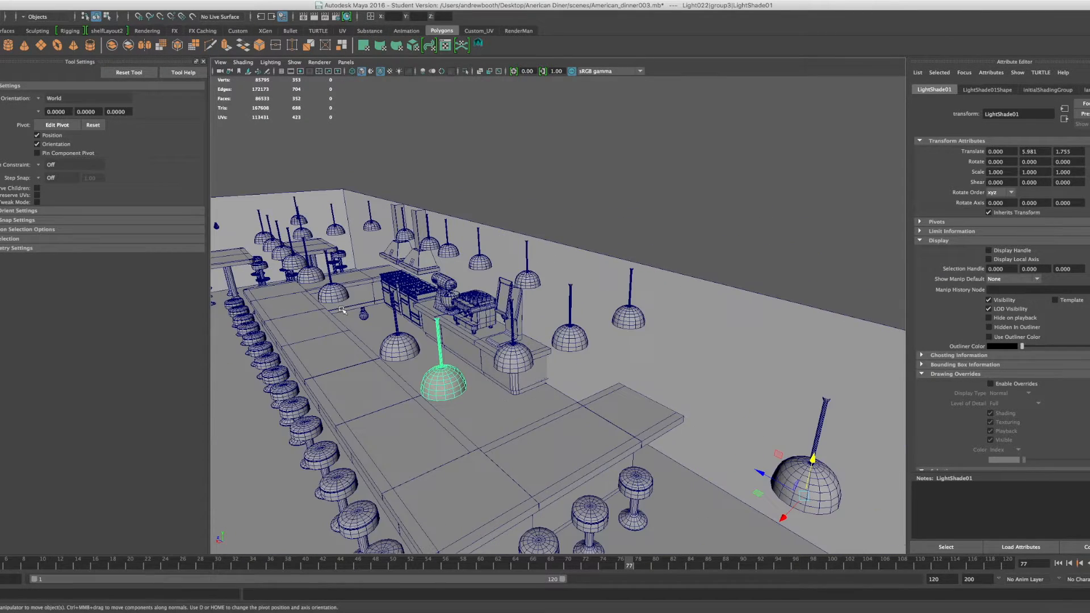
Step: Look over the whole diner, from the counter and bar stools to the booths and snooker table
middle_click_drag(344, 310, 299, 286, "alt")
middle_click_drag(430, 320, 301, 278, "alt")
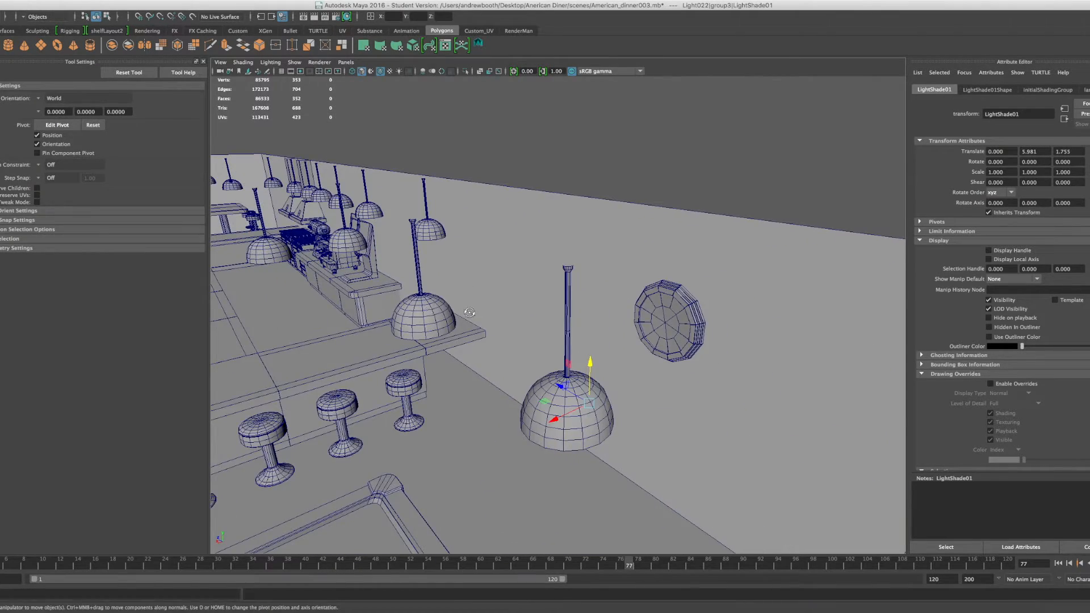
left_click_drag(466, 313, 586, 244, "alt")
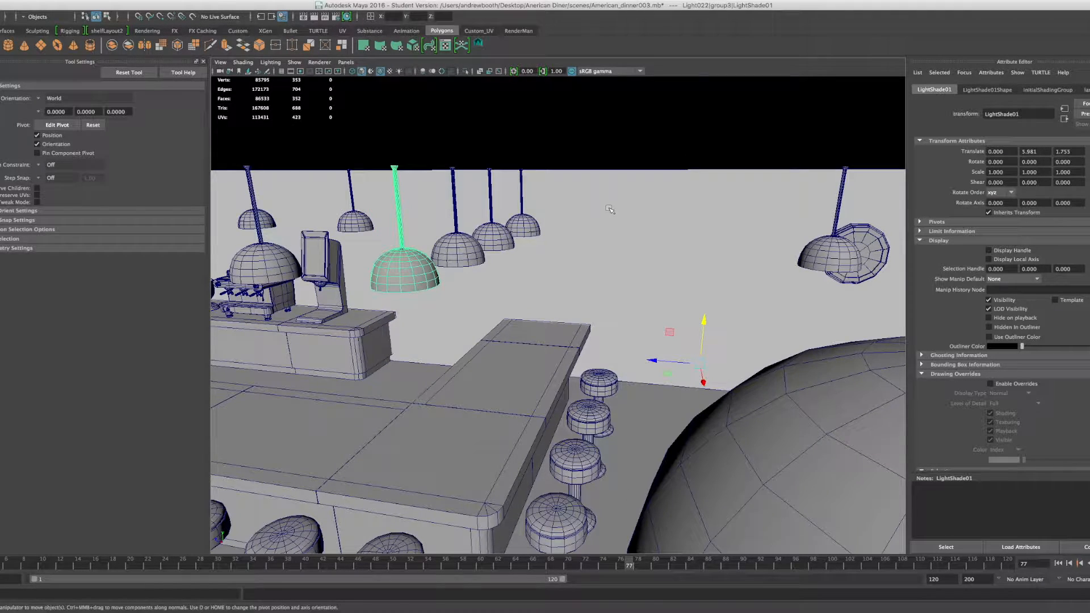
middle_click_drag(655, 195, 407, 238, "alt")
left_click_drag(406, 238, 347, 323, "alt")
middle_click_drag(387, 322, 843, 320, "alt")
left_click_drag(335, 384, 459, 369, "alt")
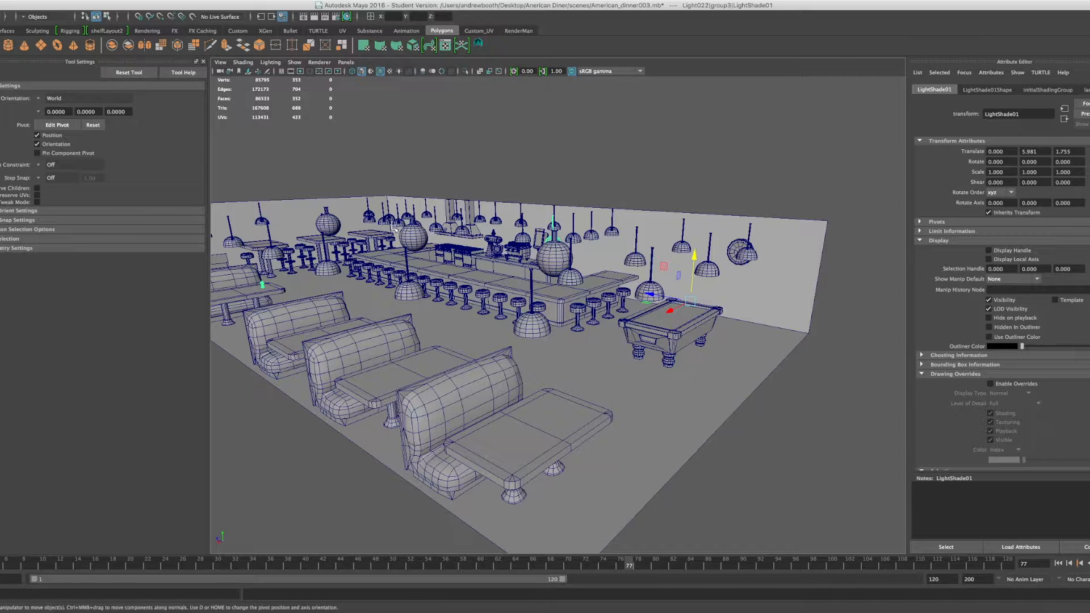
Step: Return to the counter, frame the food mixer by its Mixer_Base and select its Top_Mixer part
right_click_drag(463, 299, 528, 311, "alt")
scroll(460, 317, "up", 8)
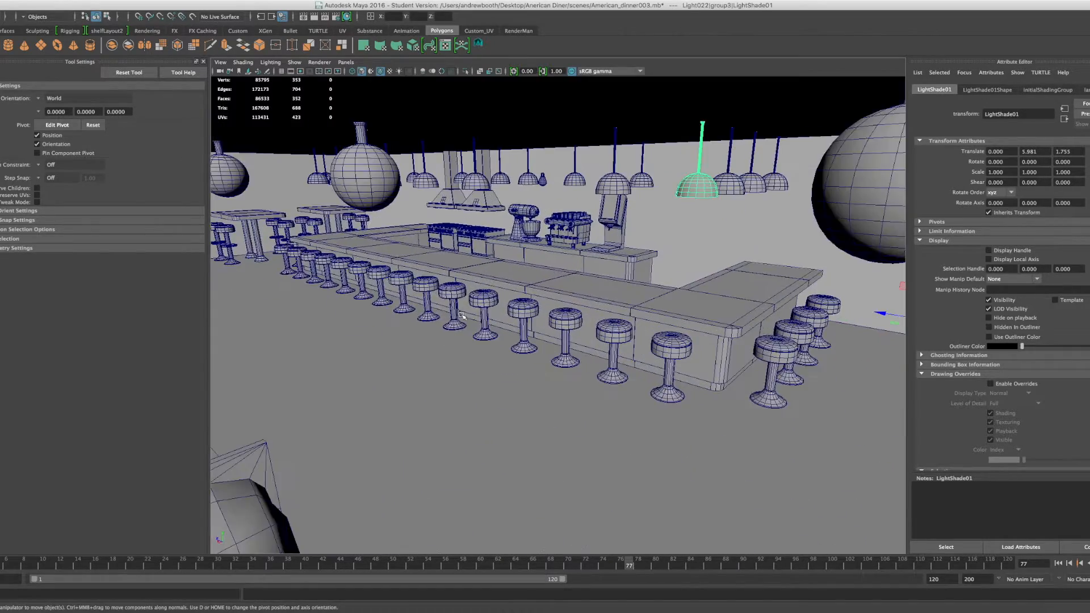
right_click_drag(463, 316, 641, 306, "alt")
middle_click_drag(642, 306, 686, 351, "alt")
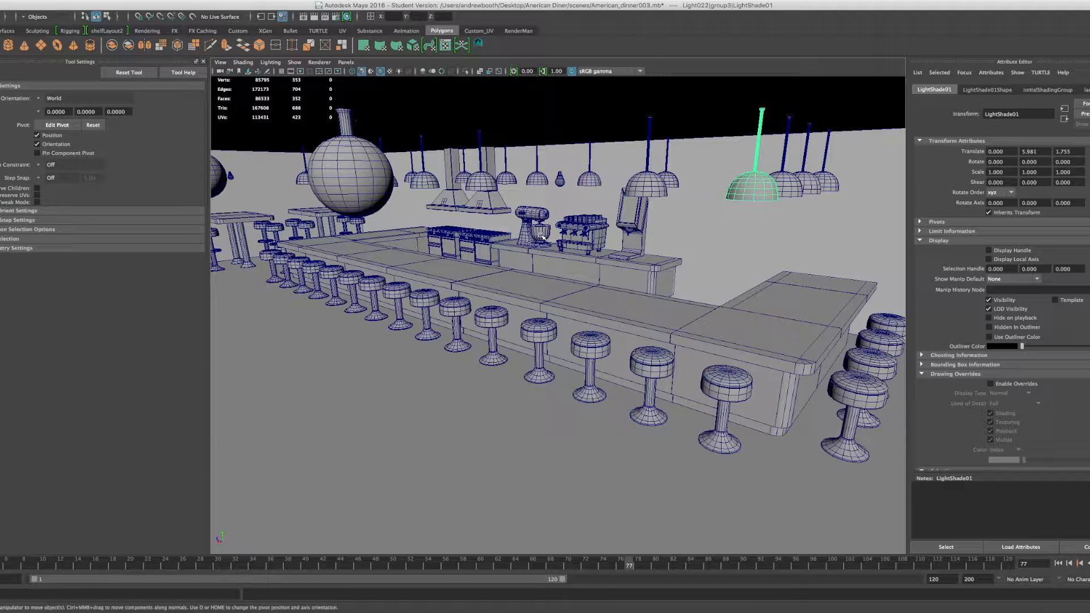
left_click(529, 238)
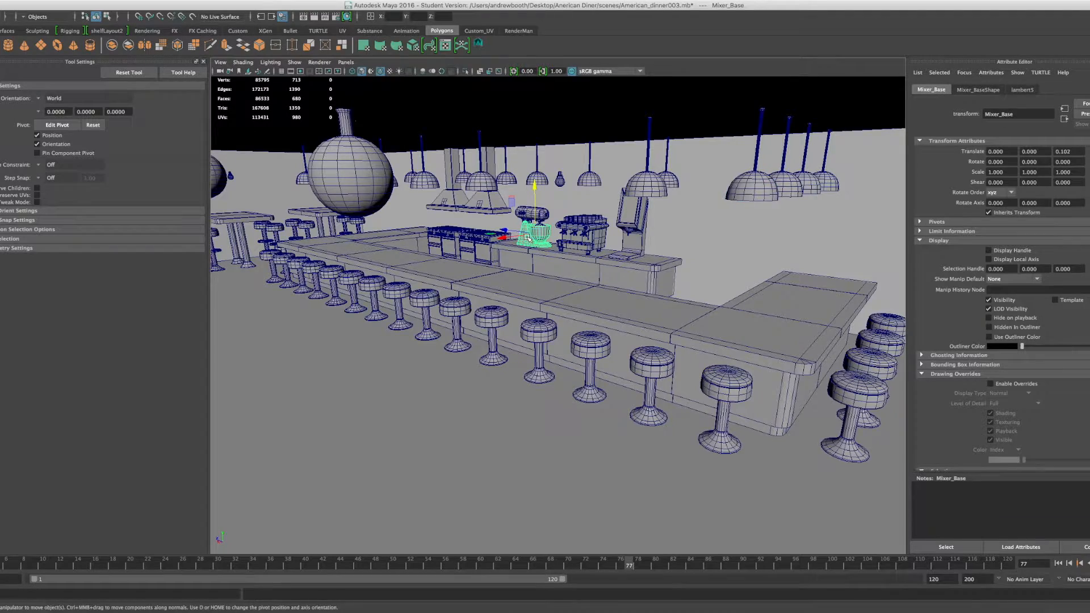
key("f")
scroll(514, 246, "down", 5)
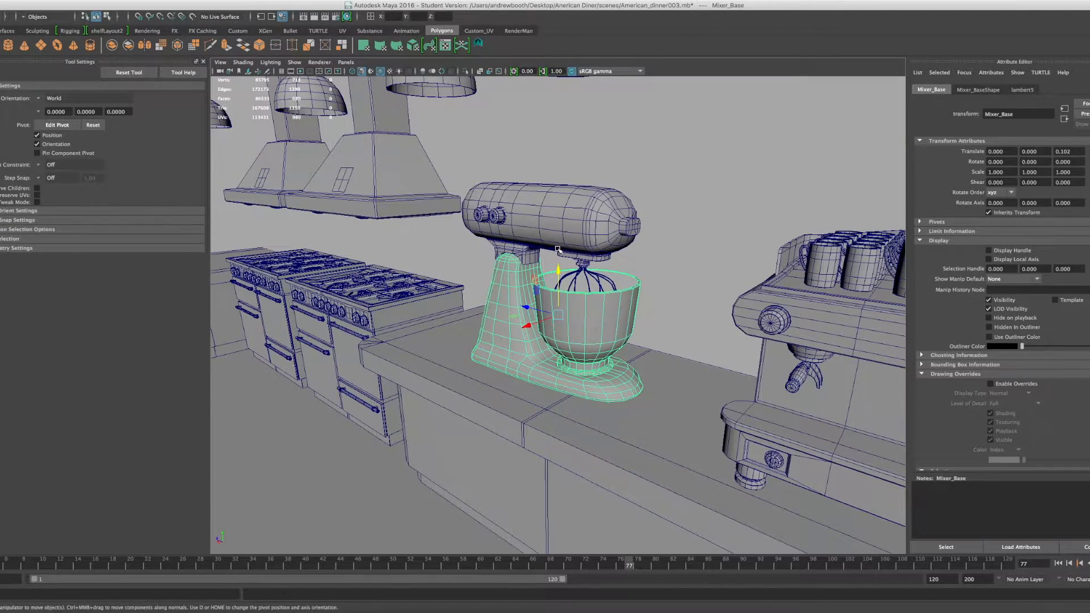
left_click_drag(530, 259, 534, 287, "alt")
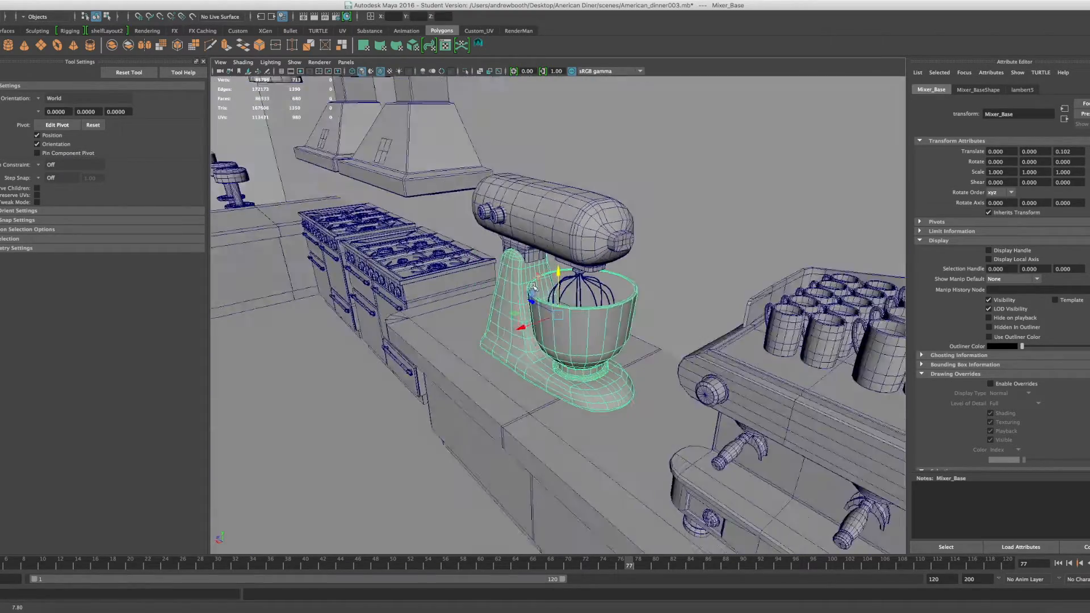
scroll(495, 265, "up", 2)
scroll(488, 272, "up", 2)
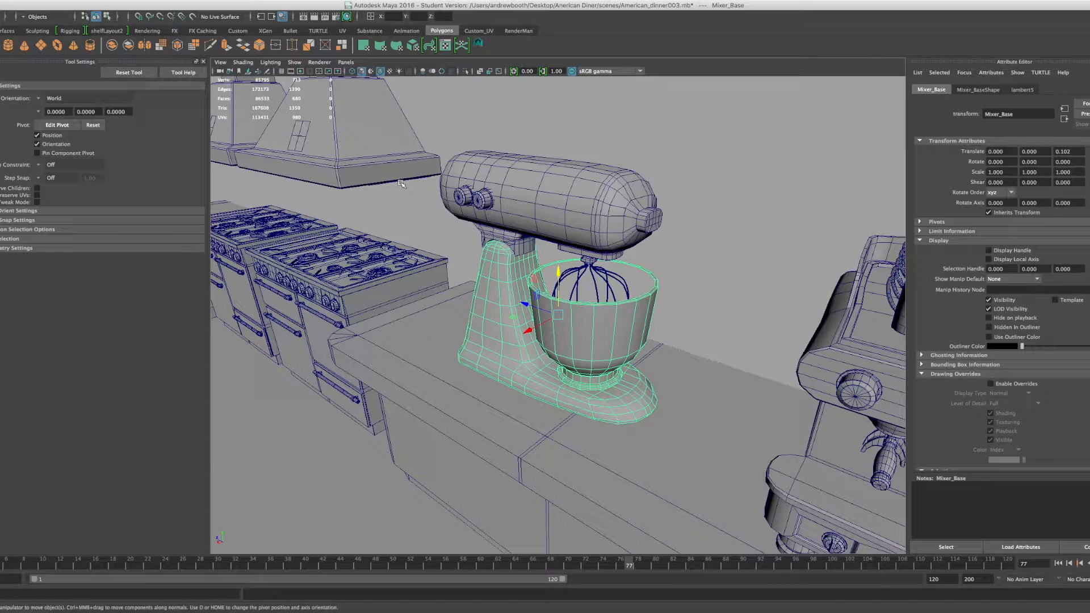
left_click(627, 208)
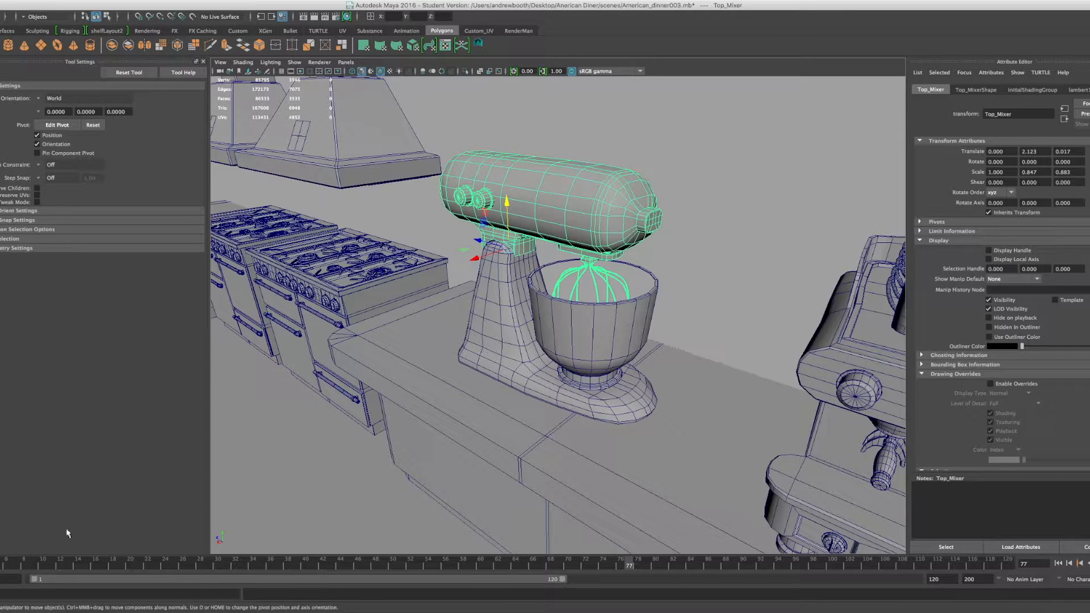
Step: Switch to Finder and open the FBX_Files folder inside the American Diner project folder on the Desktop
left_click(70, 606)
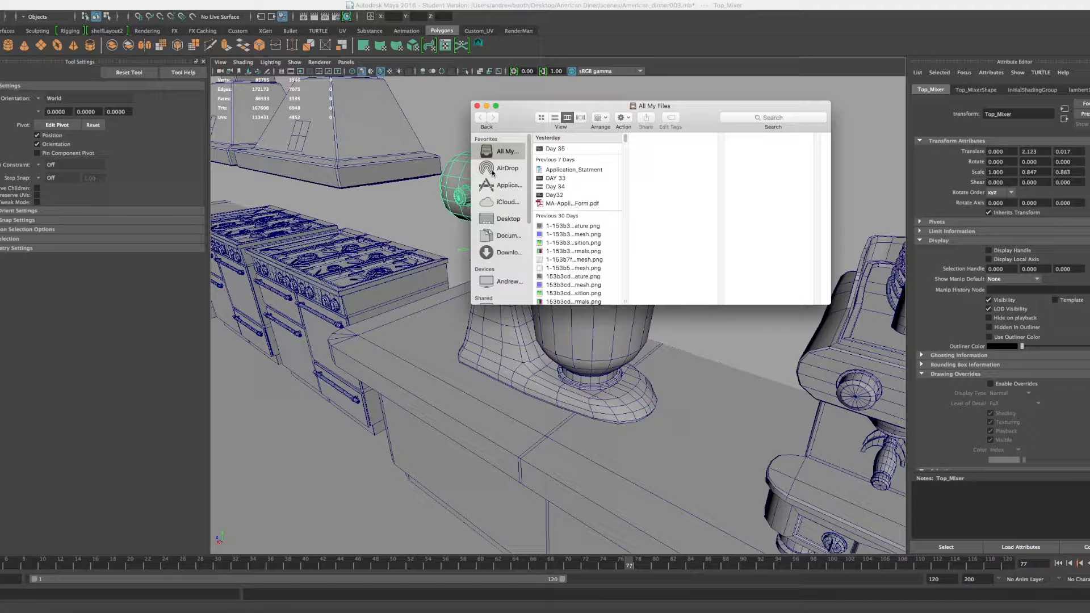
scroll(561, 223, "down", 1)
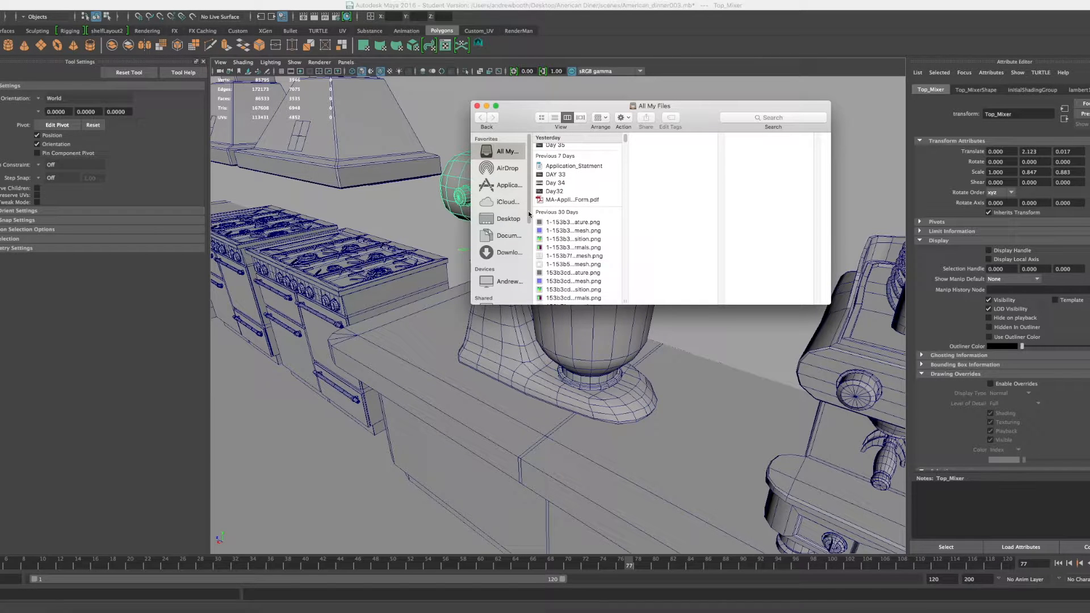
left_click(497, 220)
scroll(572, 255, "up", 5)
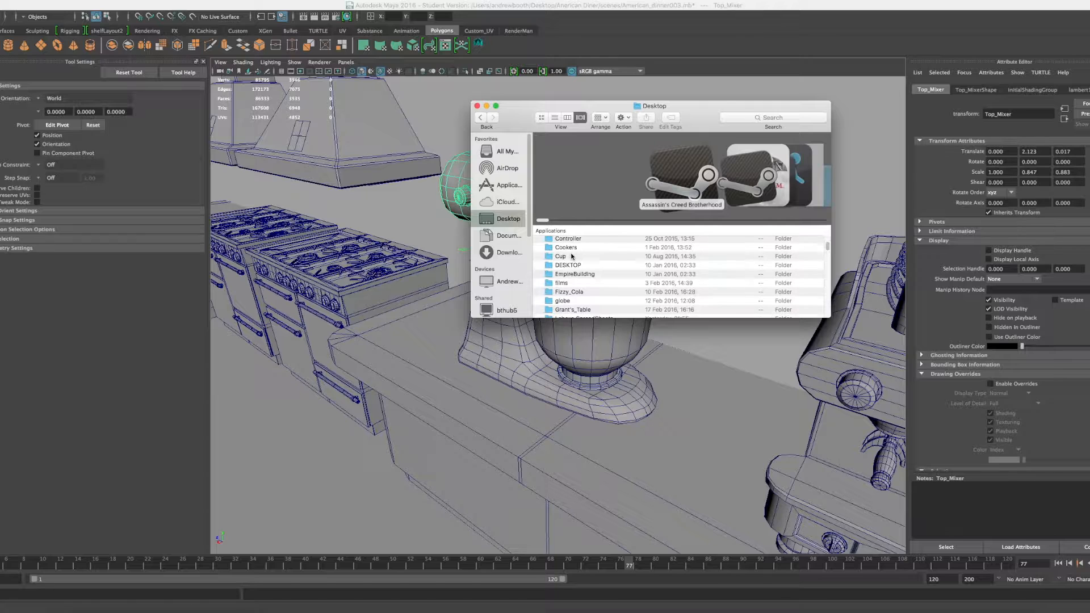
scroll(554, 286, "up", 3)
scroll(562, 283, "down", 3)
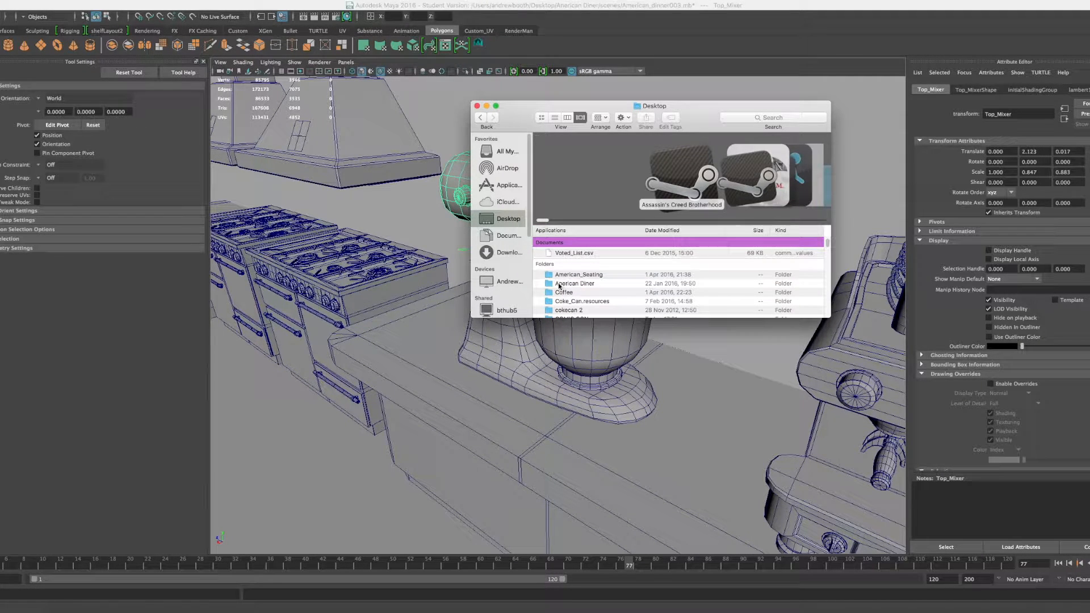
double_click(574, 283)
scroll(557, 250, "down", 1)
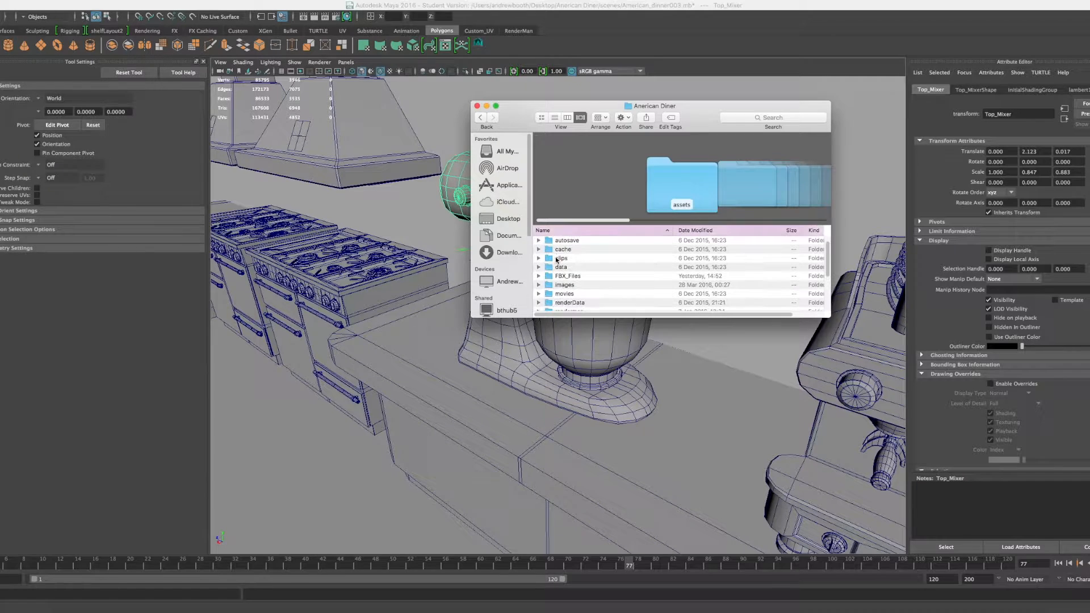
double_click(563, 278)
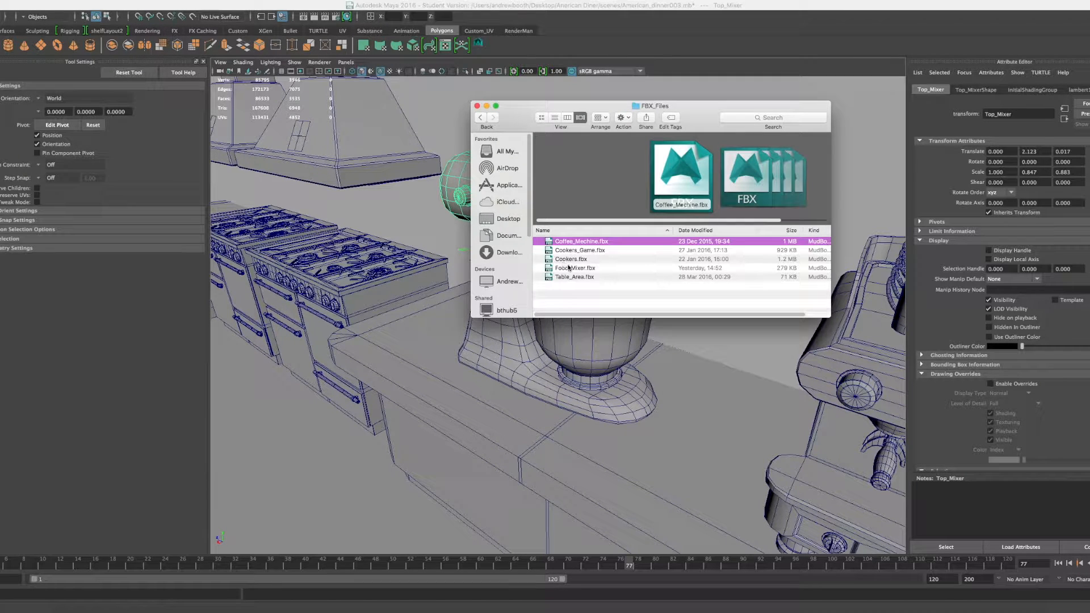
Step: Open Food_Mixer.fbx from the FBX_Files folder in Maya without saving the diner scene, and frame the whole mixer
left_click_drag(566, 270, 250, 609)
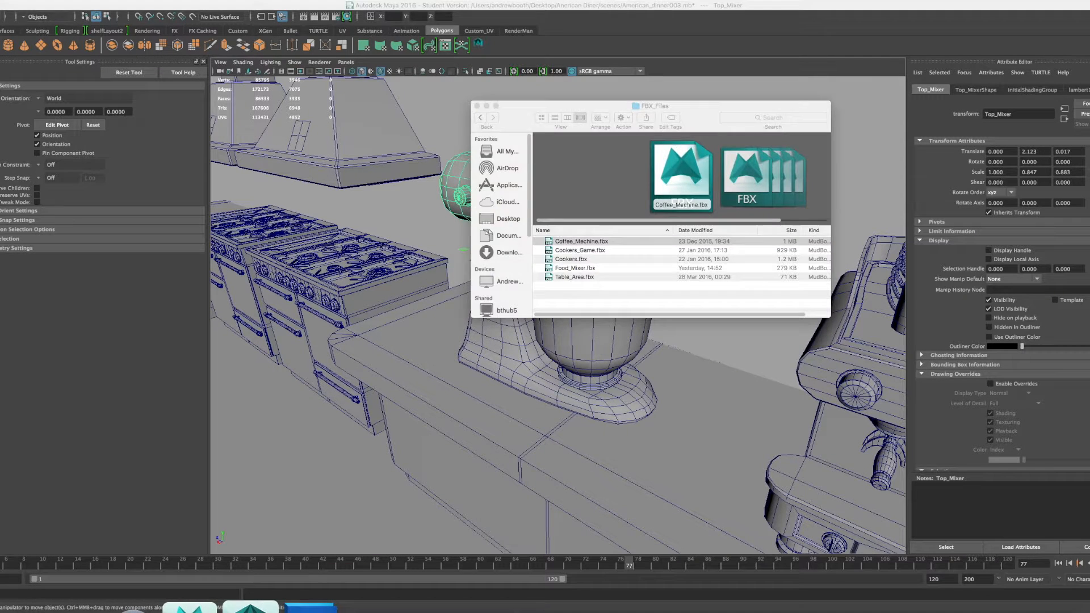
left_click(546, 315)
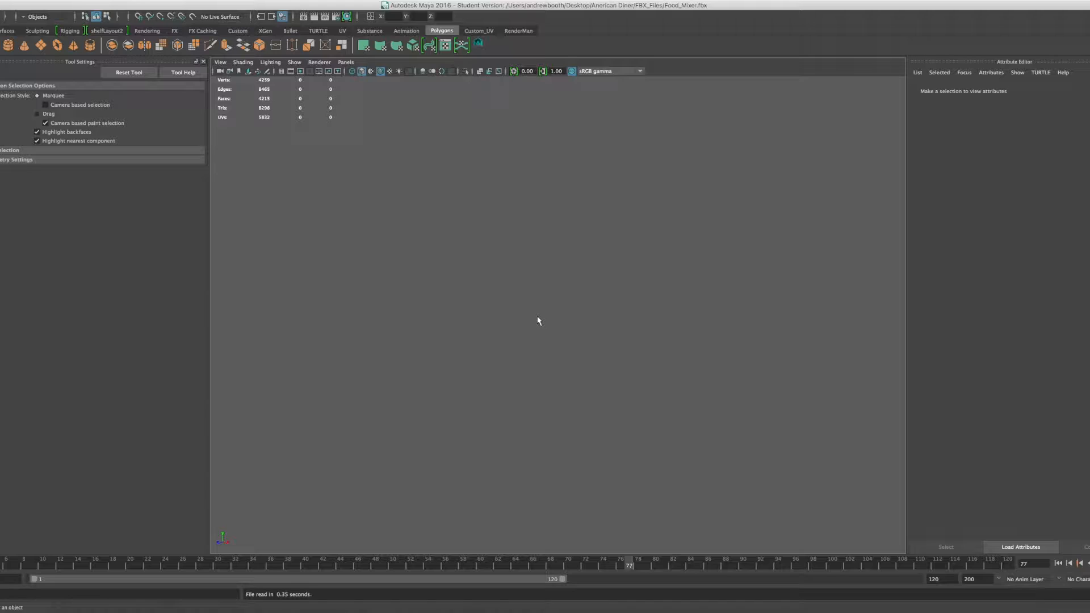
key("a")
scroll(534, 324, "down", 3)
scroll(535, 330, "down", 2)
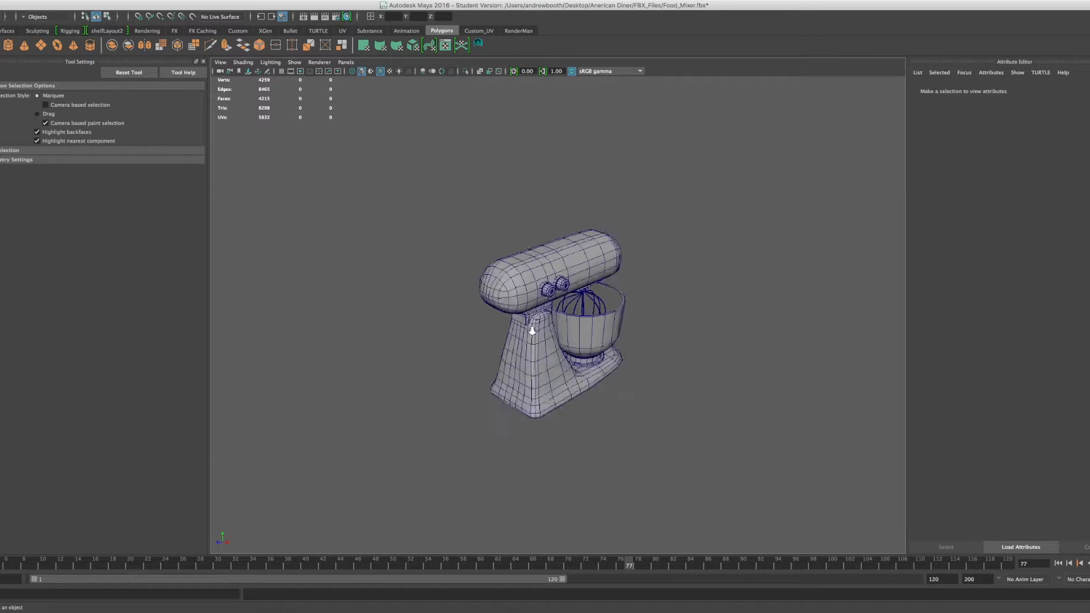
scroll(535, 329, "up", 3)
mouse_move(298, 606)
right_click(239, 606)
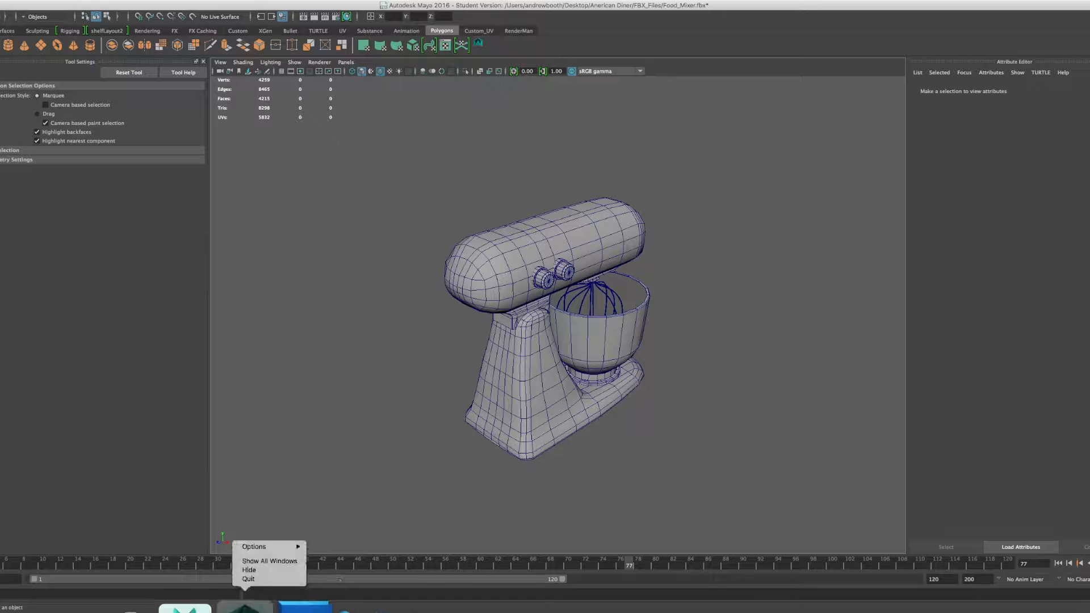
left_click(249, 579)
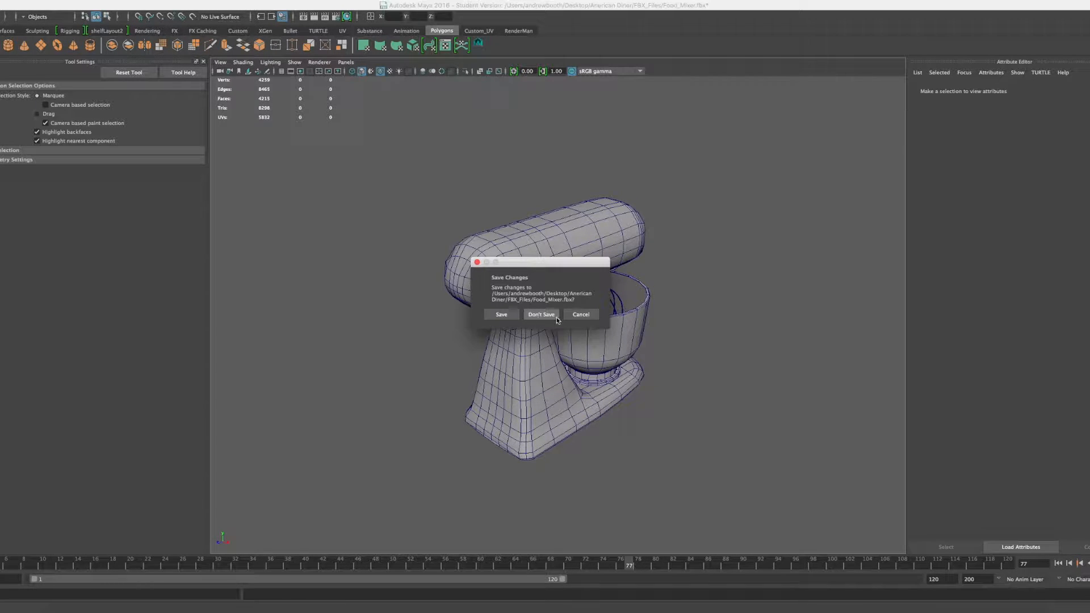
left_click(585, 314)
Step: Switch to Firefox, reopen the 3D portfolio home page from the browsing history and view its Pepper_Grinder and Fizzy Cola models
mouse_move(864, 607)
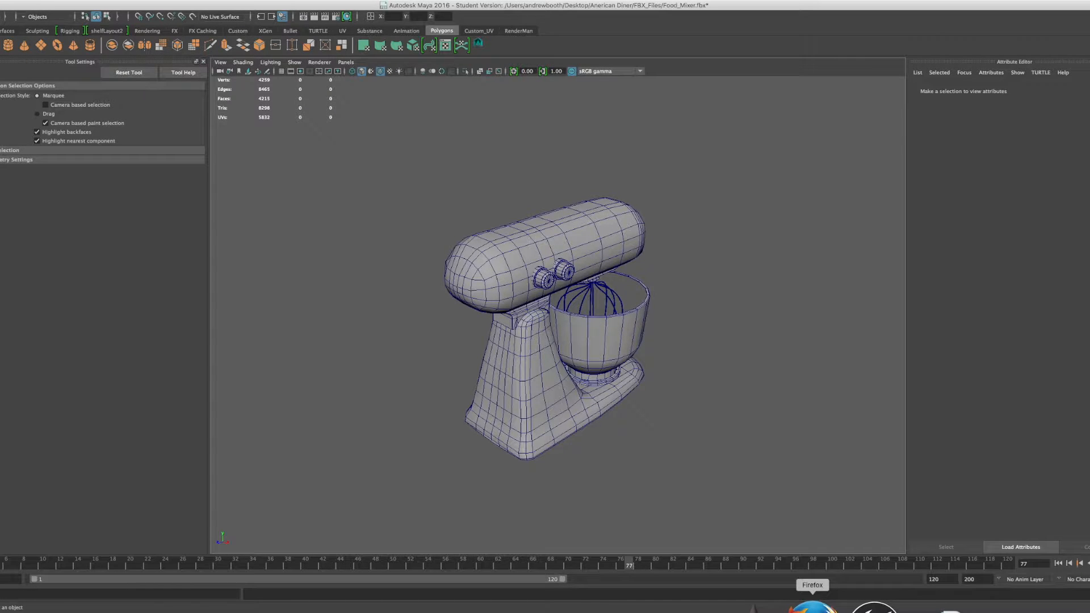
left_click(812, 609)
left_click(114, 1)
mouse_move(76, 1)
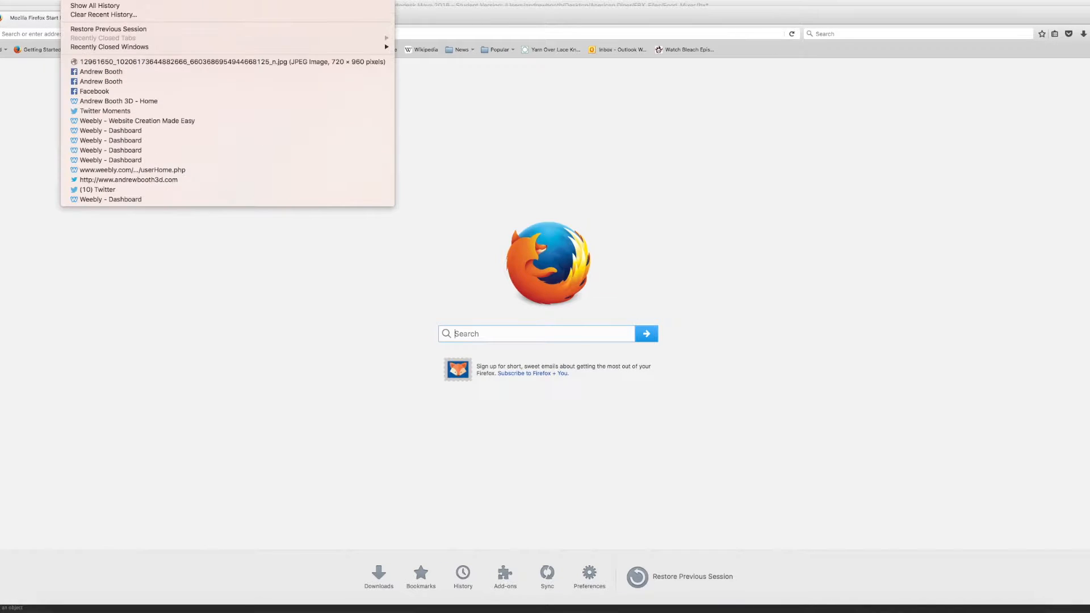
left_click(105, 101)
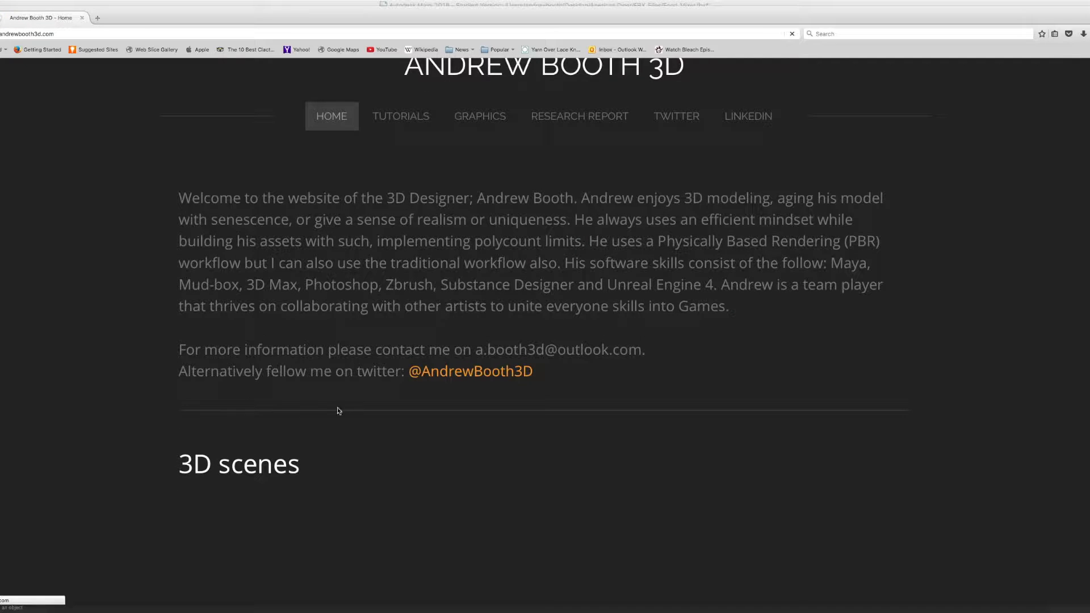
scroll(365, 411, "down", 10)
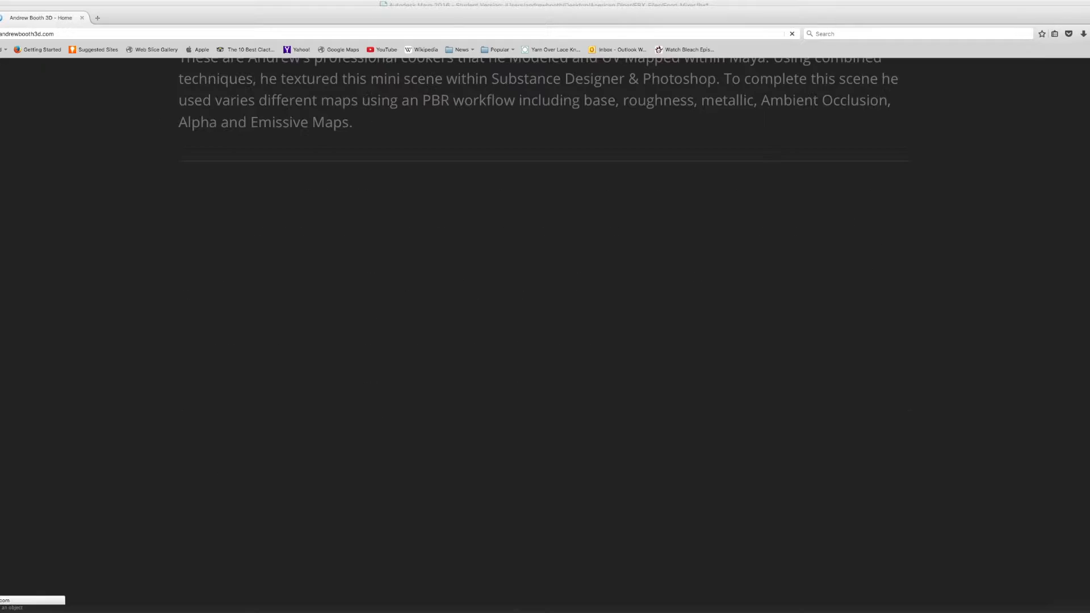
scroll(441, 461, "down", 8)
scroll(442, 463, "down", 15)
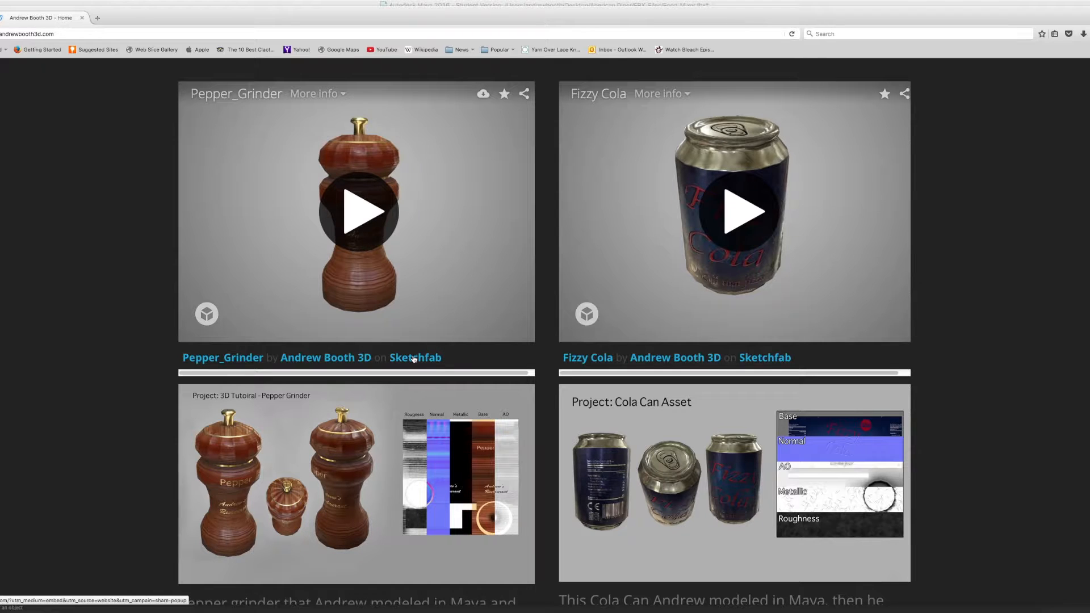
scroll(413, 358, "down", 1)
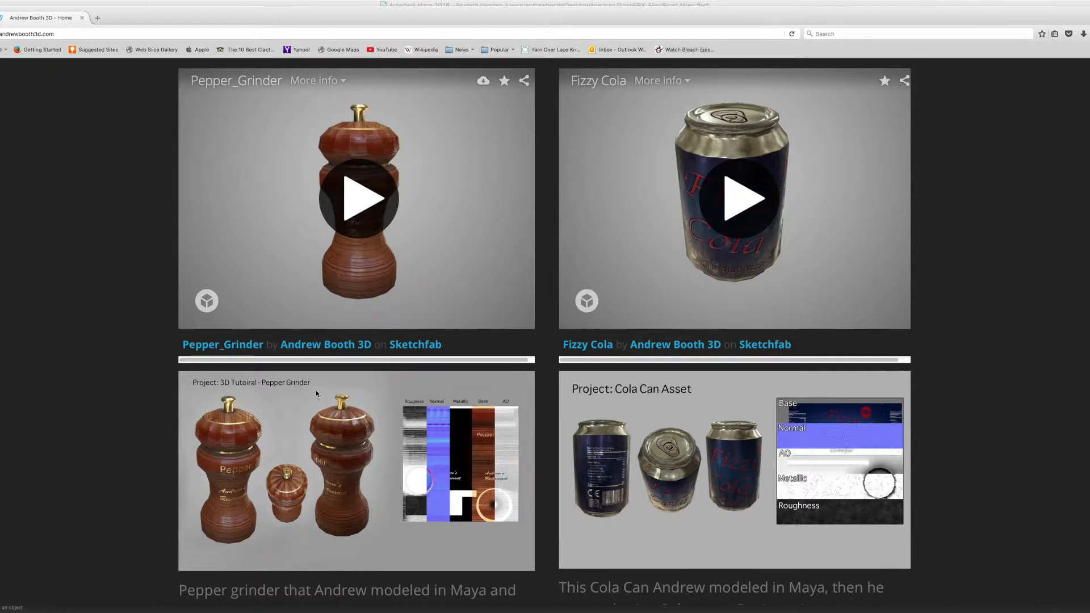
Step: Quit Maya and discard the changes to Food_Mixer.fbx
mouse_move(339, 607)
right_click(255, 608)
left_click(264, 582)
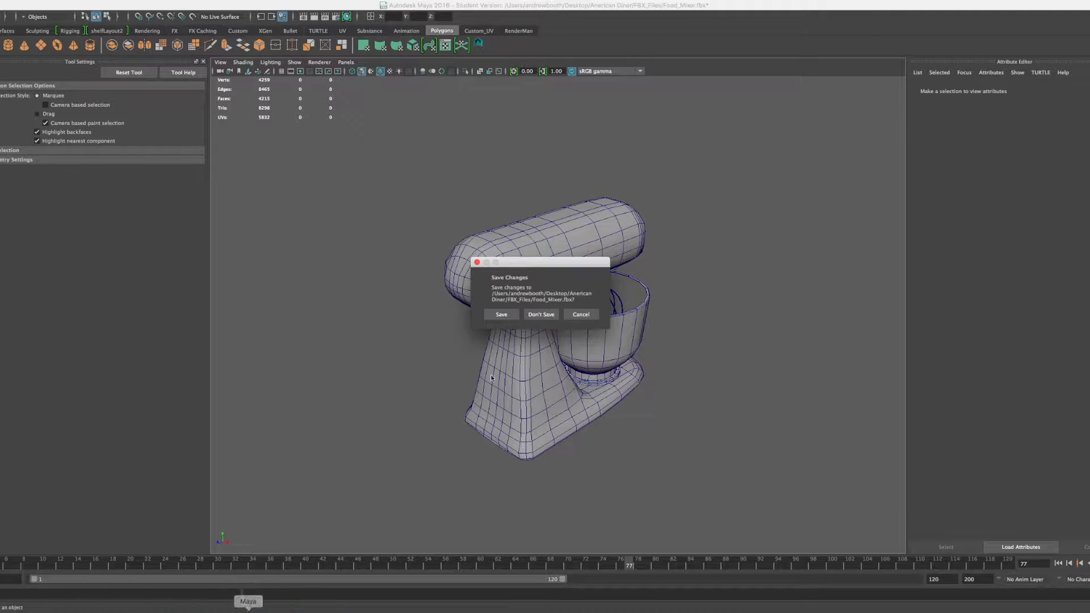
left_click(542, 314)
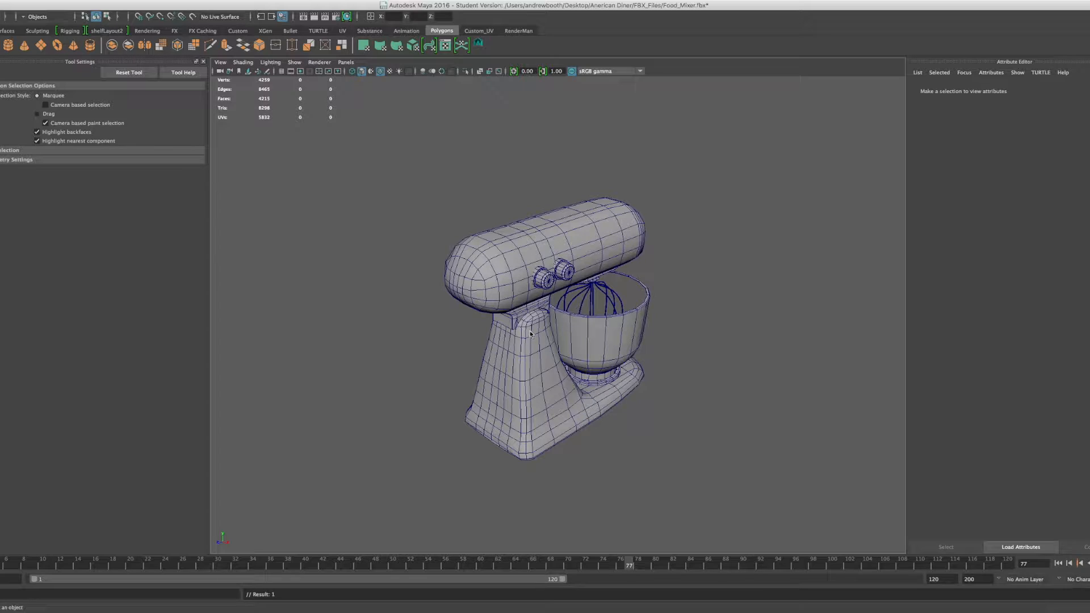
mouse_move(202, 612)
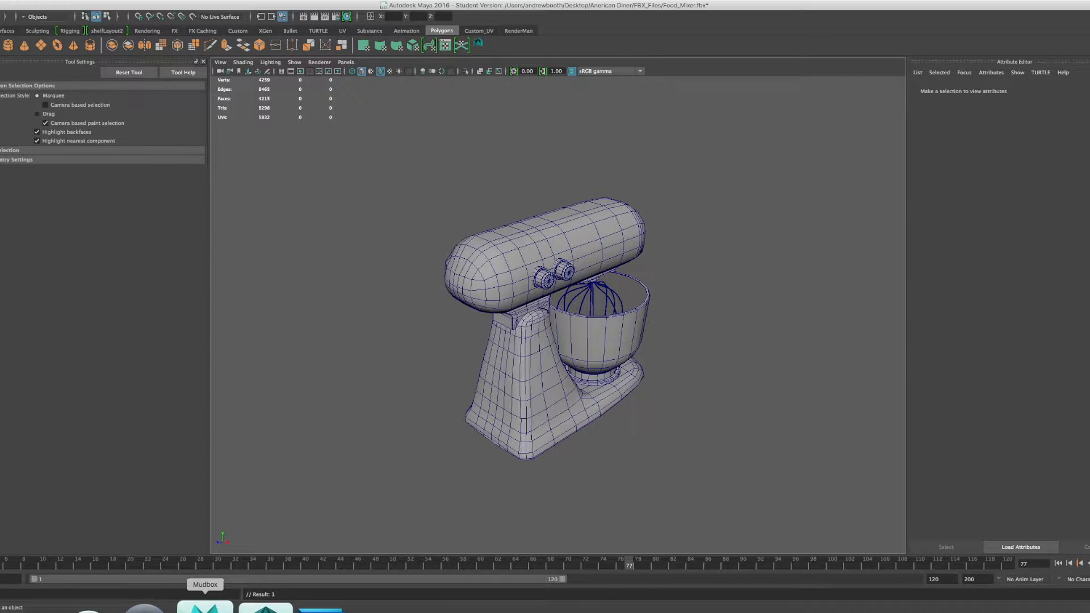
right_click(242, 610)
left_click(255, 579)
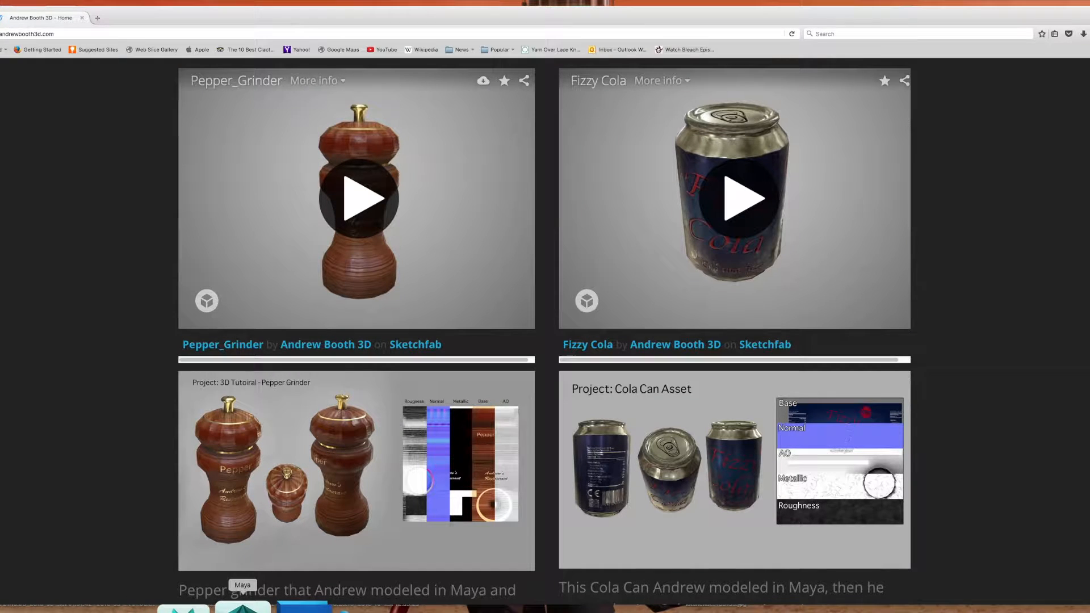
Step: Try to relaunch Maya with Food_Mixer.fbx from the FBX_Files folder in Finder, and dismiss the startup dialogs
left_click(67, 605)
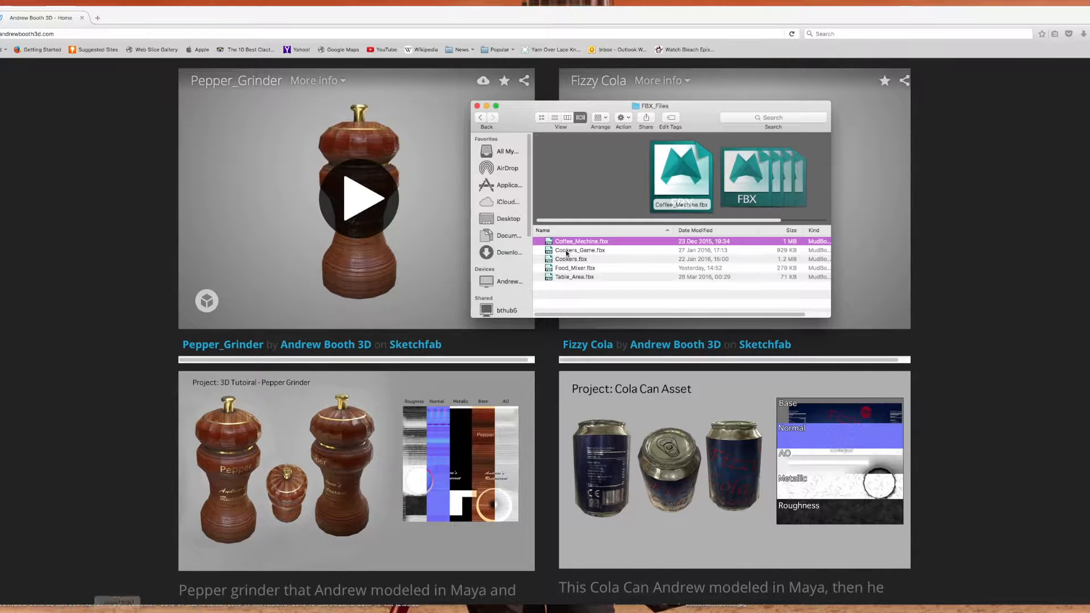
left_click_drag(554, 267, 568, 167)
left_click(610, 300)
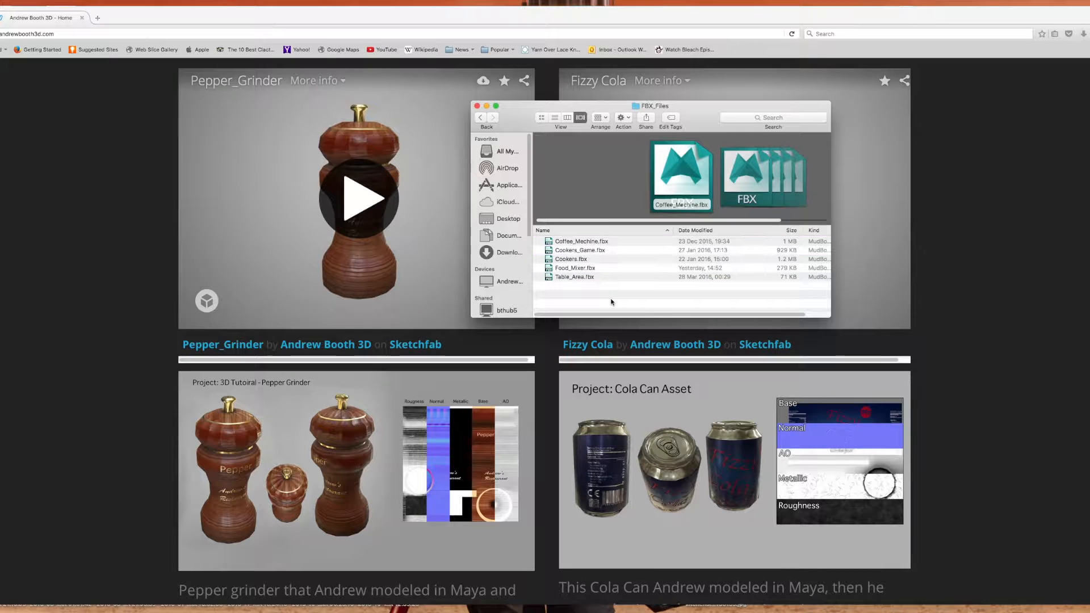
left_click_drag(582, 269, 254, 610)
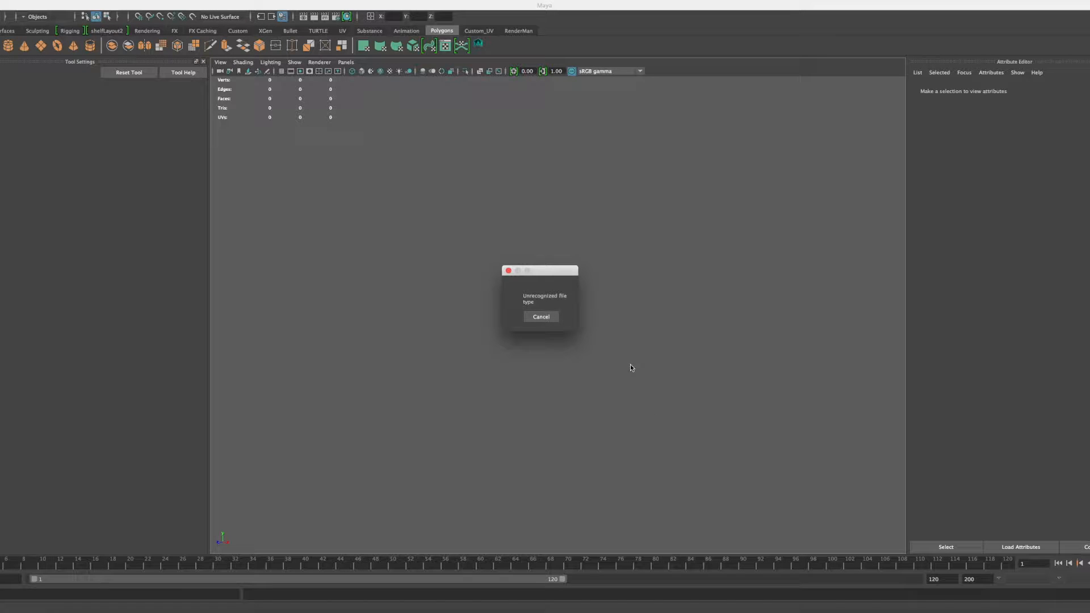
left_click(546, 315)
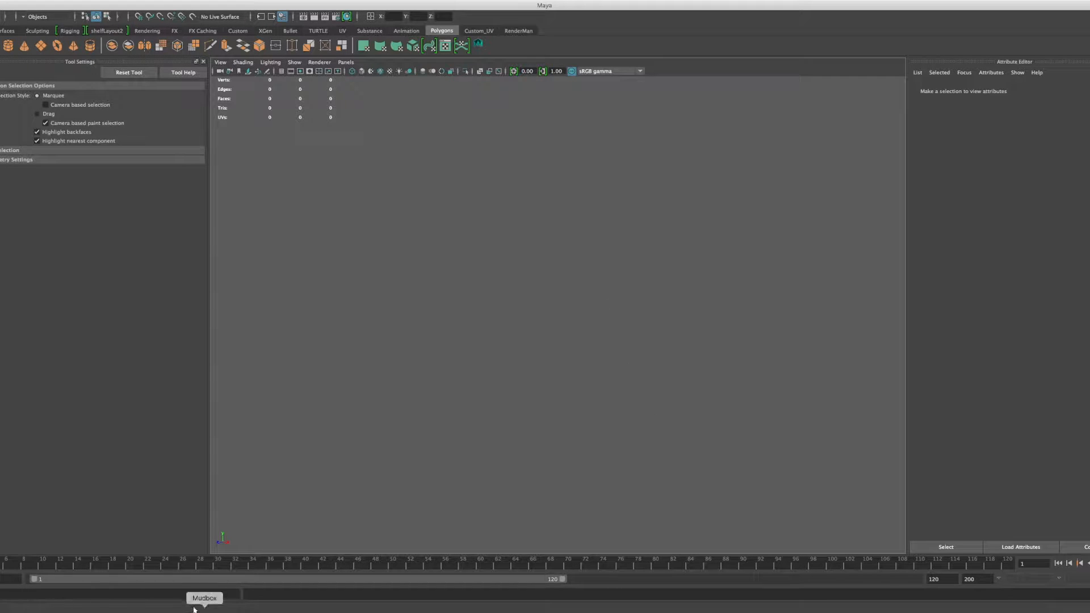
left_click(68, 609)
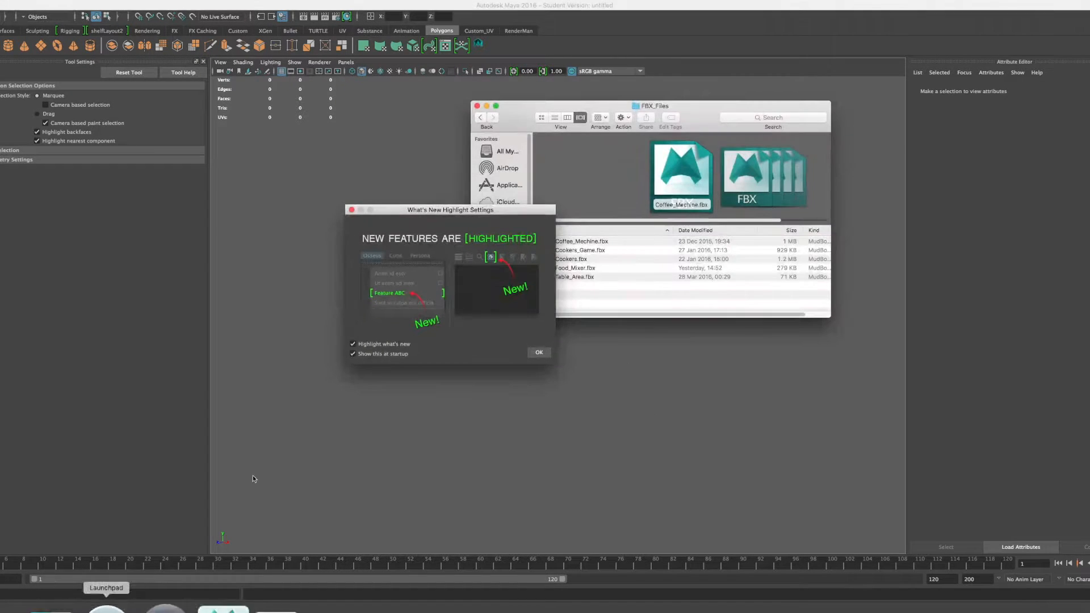
left_click(543, 354)
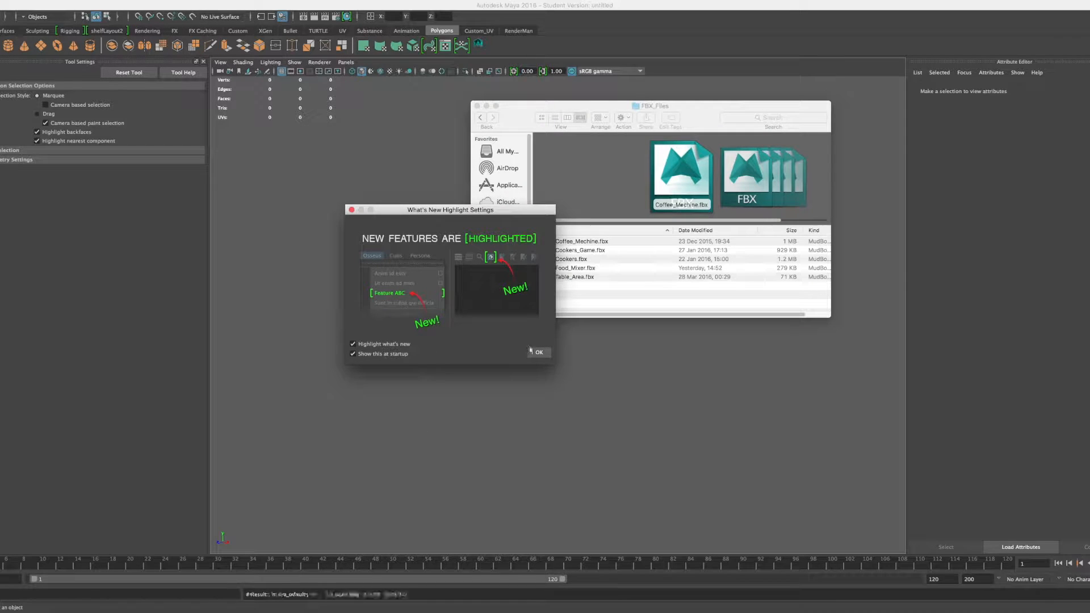
left_click(352, 209)
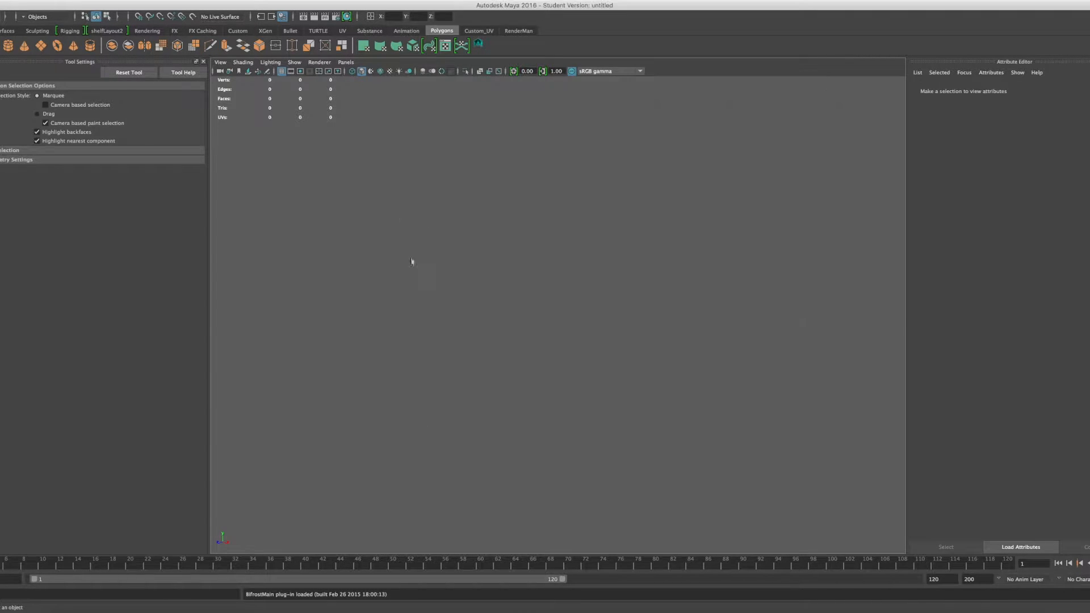
Step: Open Food_Mixer.fbx from the American Diner project's FBX_Files folder without saving the untitled scene, and frame the mixer
left_click(72, 0)
mouse_move(3, 1)
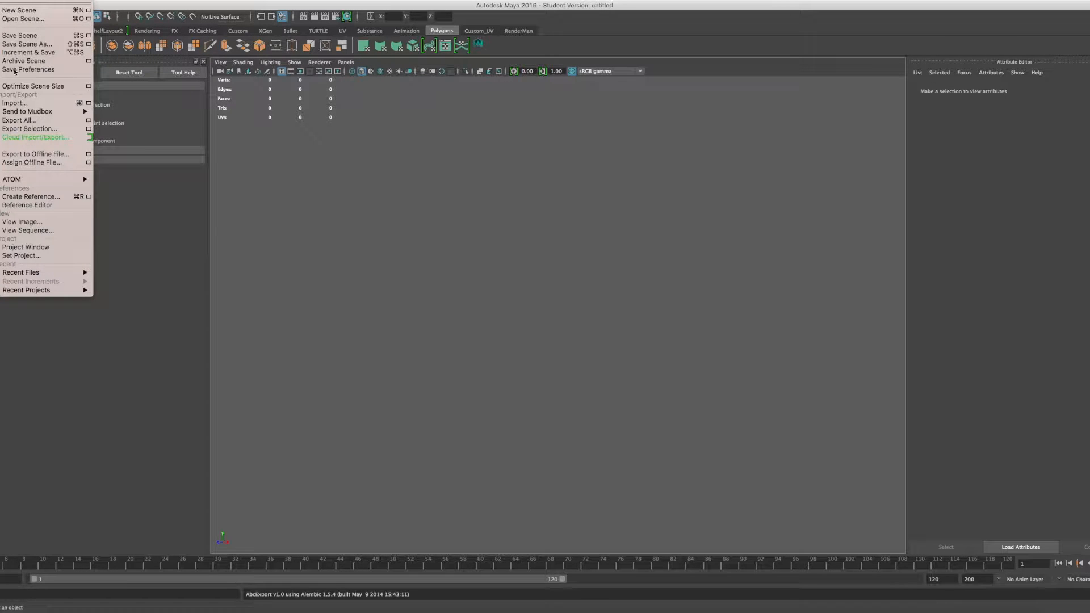
left_click(34, 19)
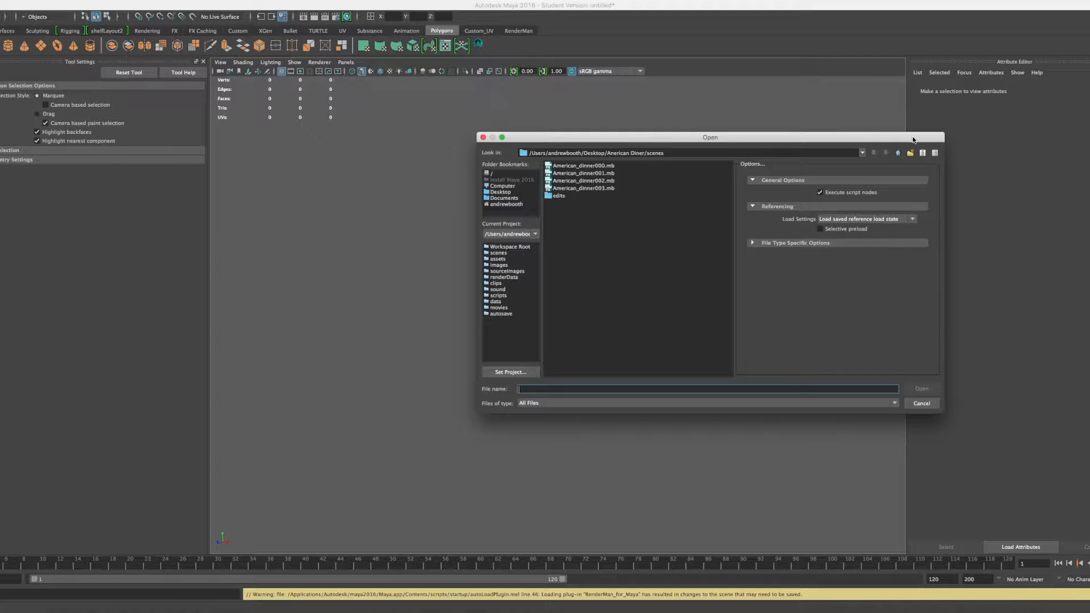
left_click(897, 154)
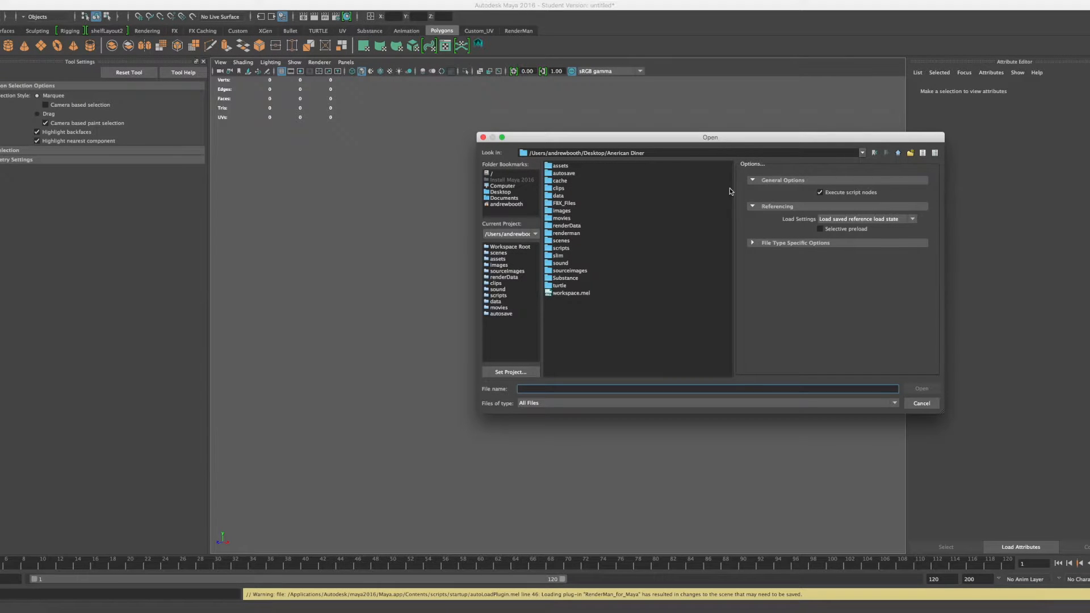
double_click(550, 203)
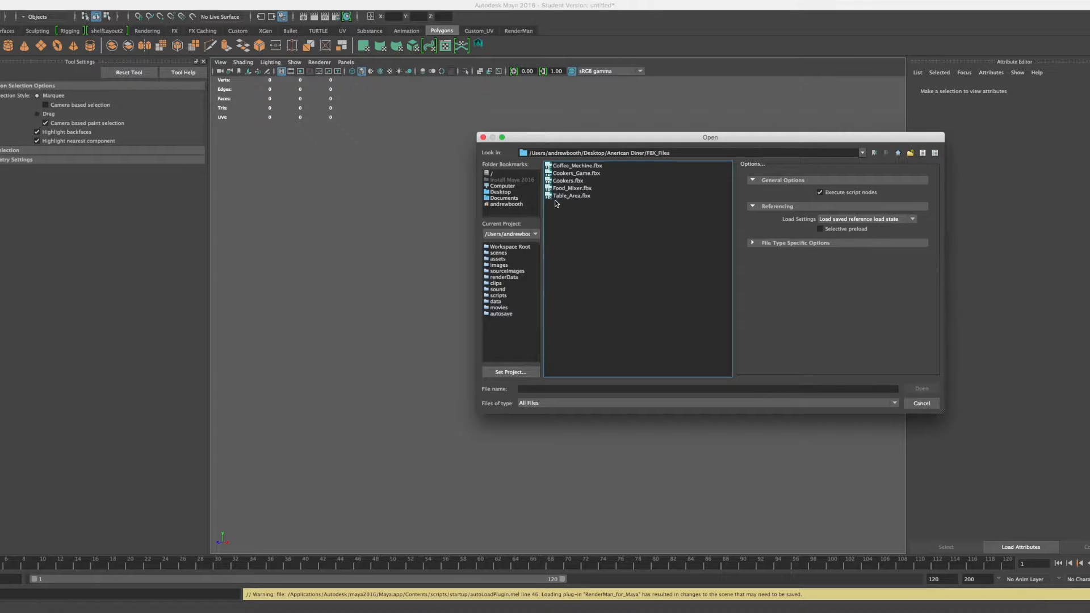
left_click(568, 188)
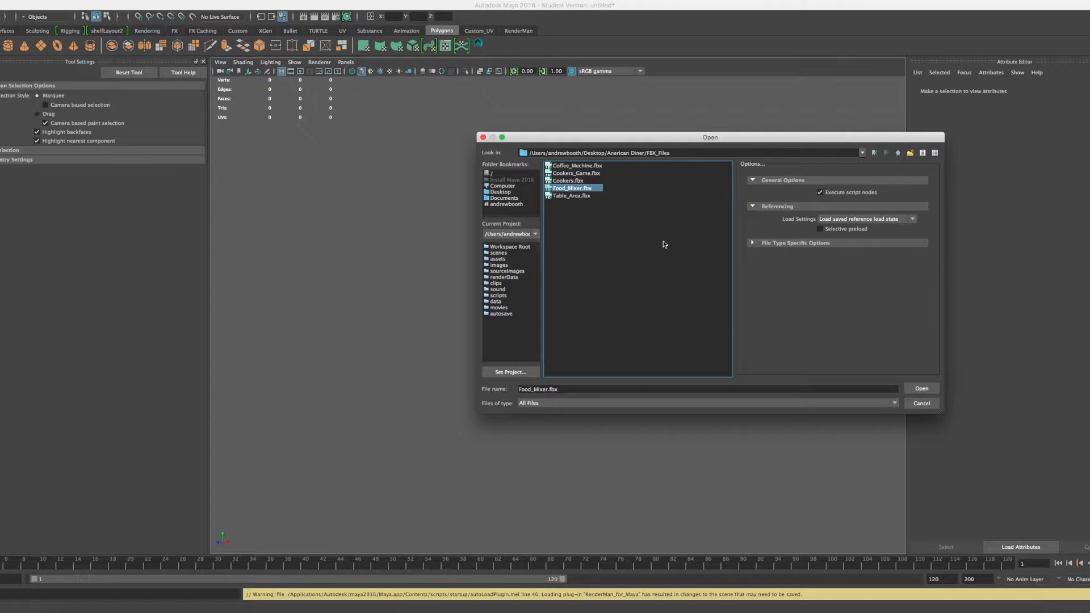
left_click(922, 389)
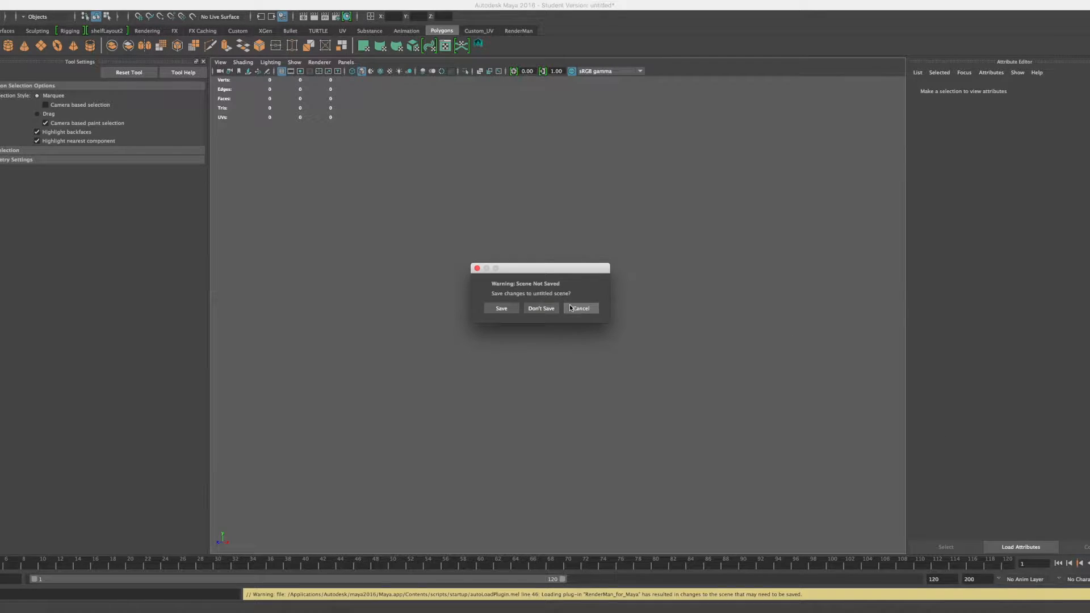
left_click(551, 311)
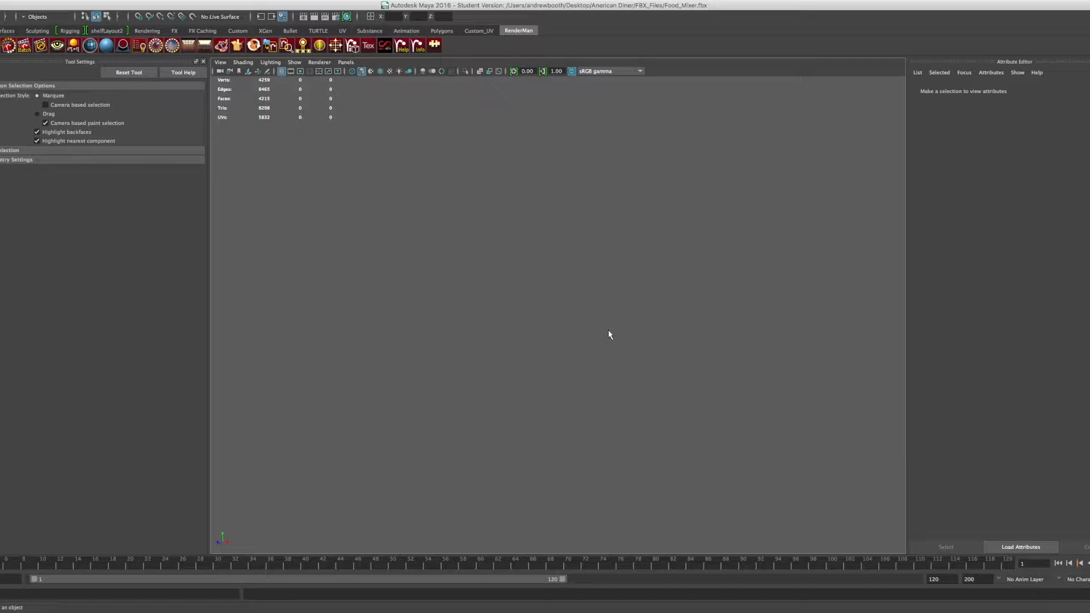
key("a")
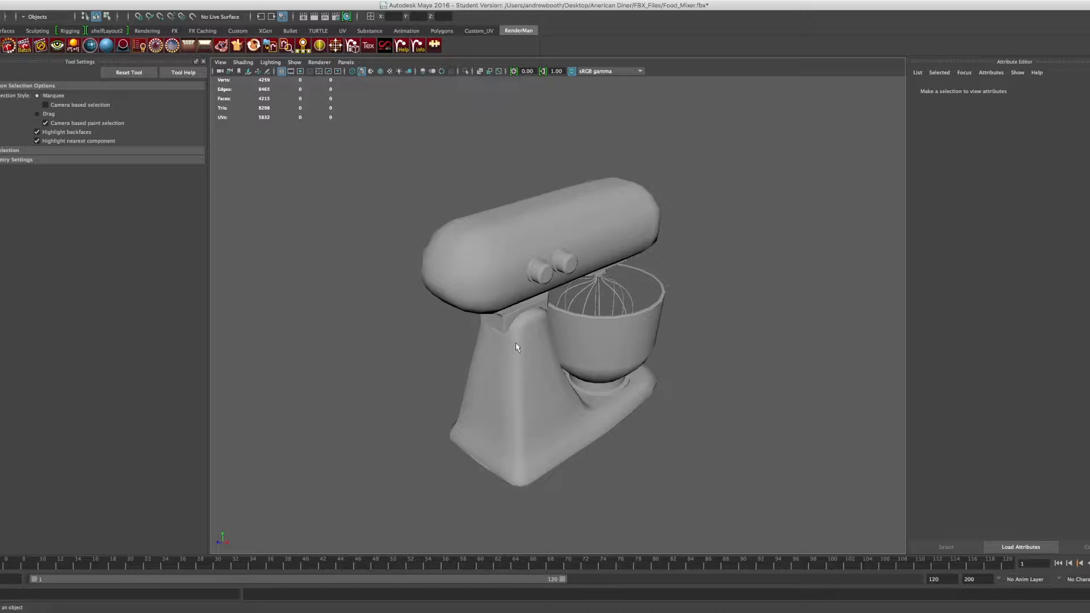
Step: Select the Top_Mixer part, then open the Outliner beside the model with the whole Food_Mixer group selected
left_click(494, 272)
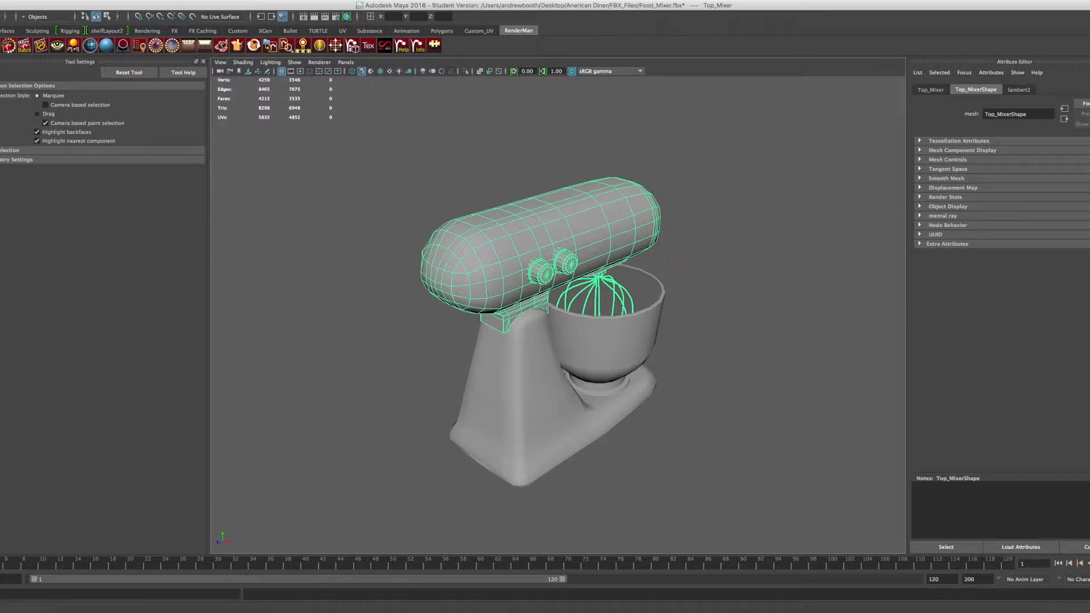
left_click(165, 0)
left_click(168, 76)
double_click(206, 71)
left_click_drag(273, 40, 104, 60)
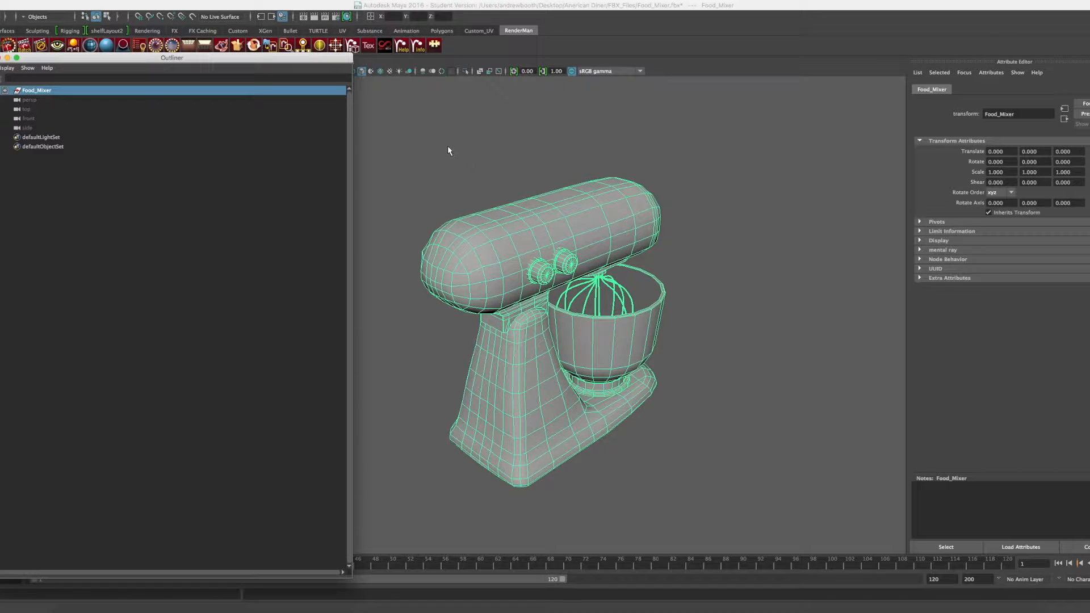
Step: Move the whole Food_Mixer group to the world origin by setting its absolute X, Y and Z position to 0, and frame it
left_click(392, 15)
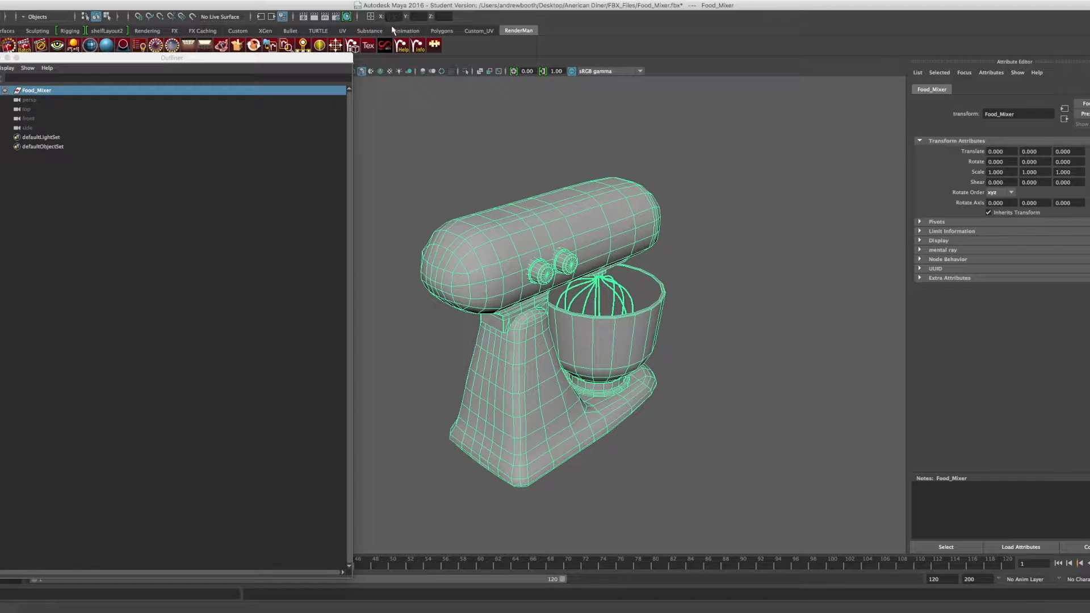
type("0")
key("Return")
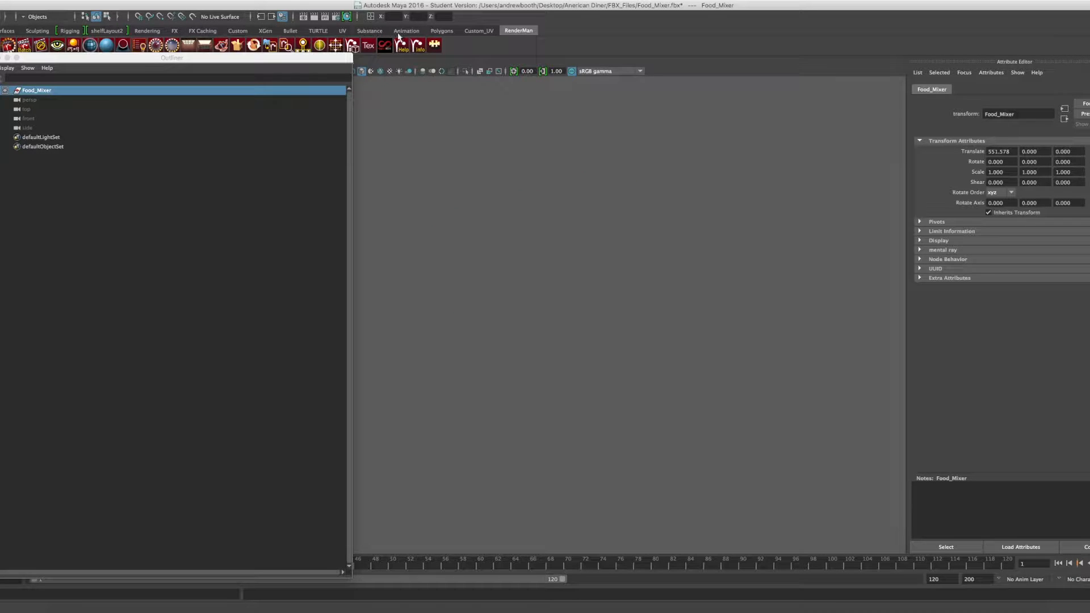
key("f")
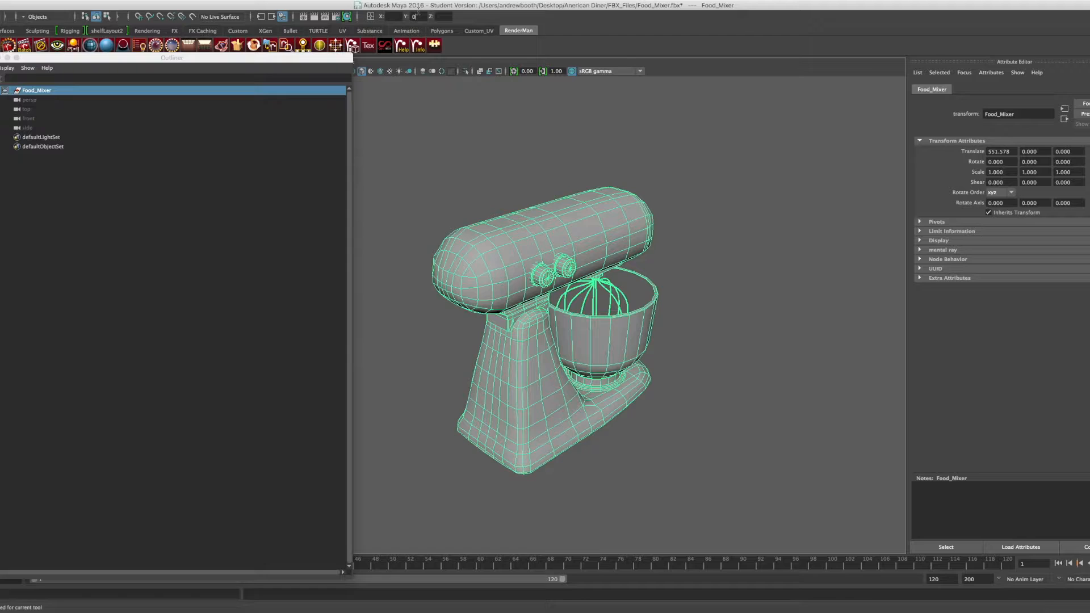
key("Return")
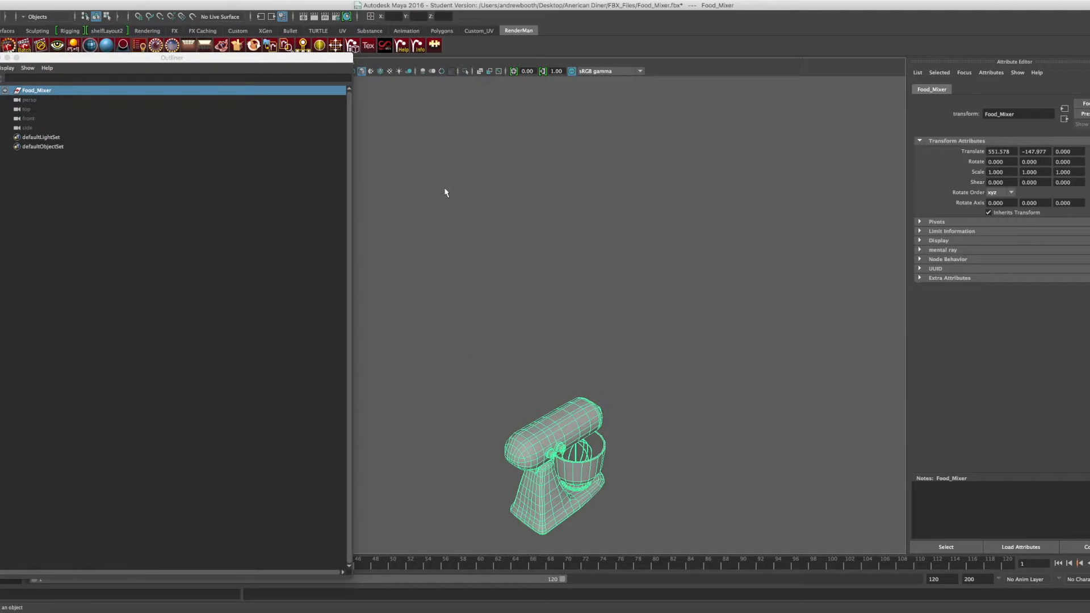
key("f")
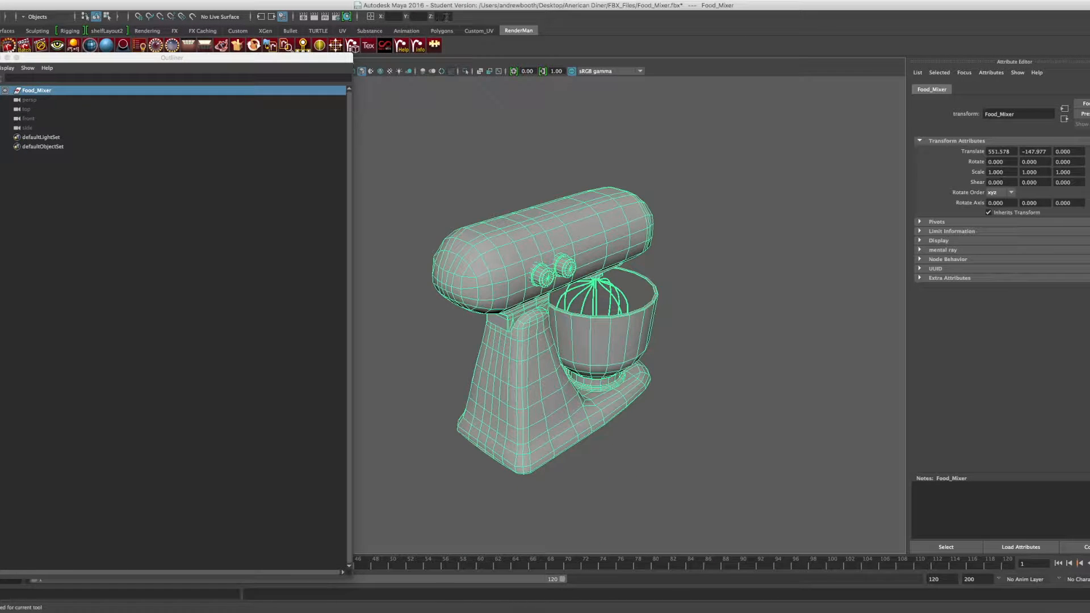
key("Return")
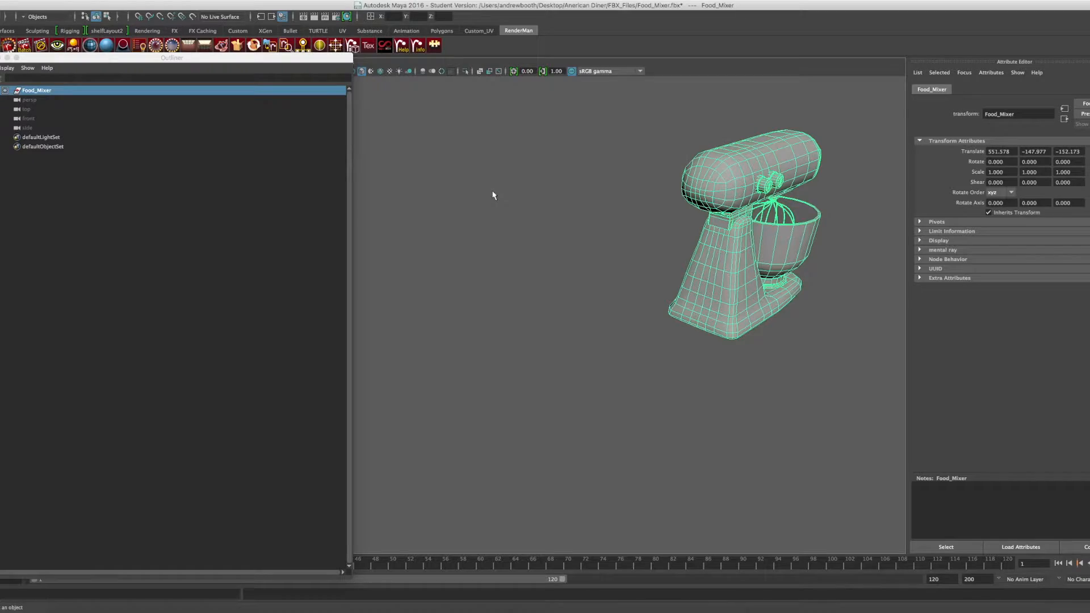
key("f")
scroll(575, 247, "down", 3)
scroll(596, 255, "up", 6)
mouse_move(637, 273)
left_mouse_down("alt")
mouse_move(592, 277)
mouse_move(485, 236)
mouse_move(653, 279)
left_mouse_up("alt")
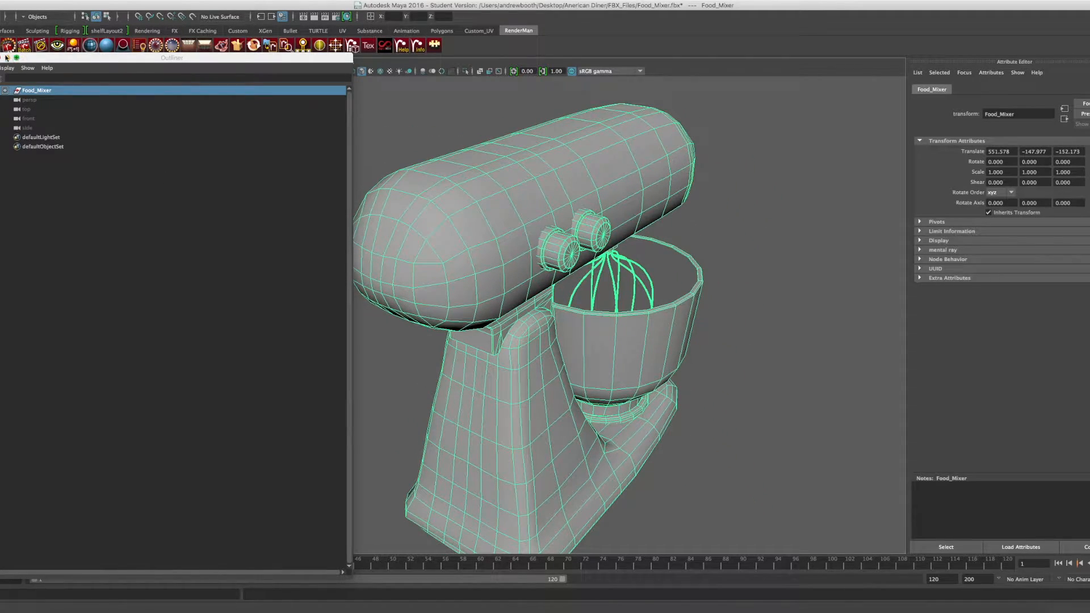
Step: Close the Outliner and show the Channel Box with the layer editor in place of the Attribute Editor
left_click(5, 58)
scroll(409, 254, "down", 5)
scroll(425, 246, "up", 10)
scroll(436, 241, "down", 6)
scroll(511, 284, "down", 3)
scroll(511, 284, "up", 3)
left_click_drag(491, 263, 423, 250, "alt")
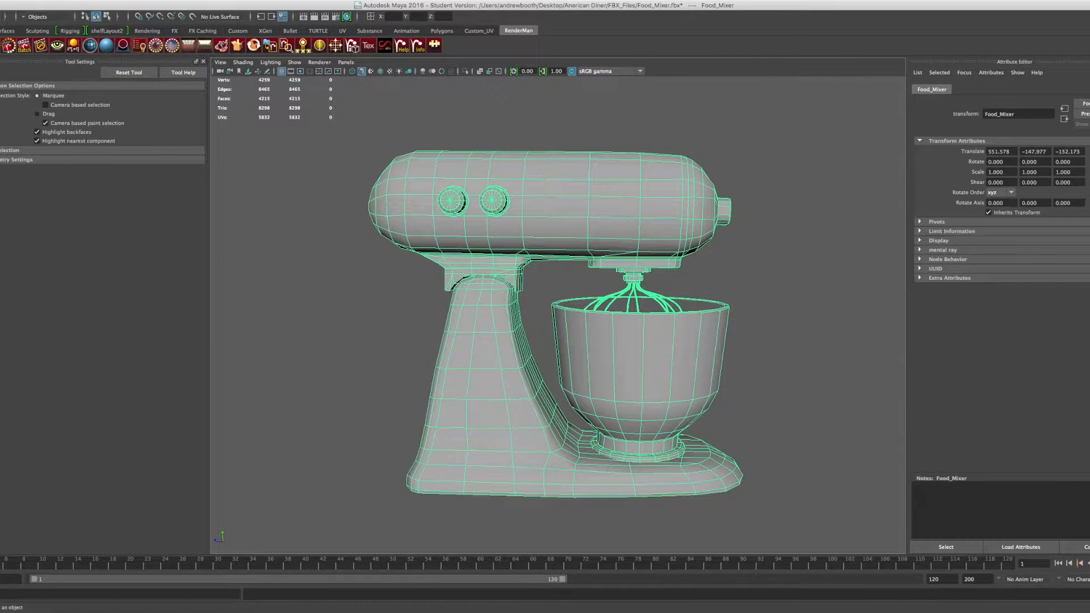
key("ctrl+a")
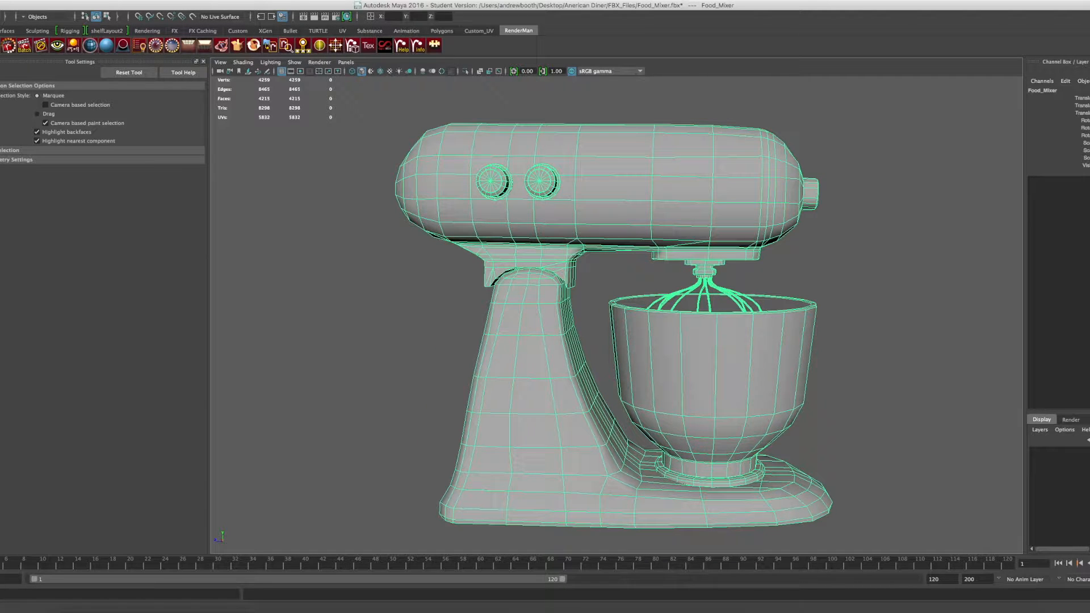
left_click_drag(710, 204, 713, 230, "alt")
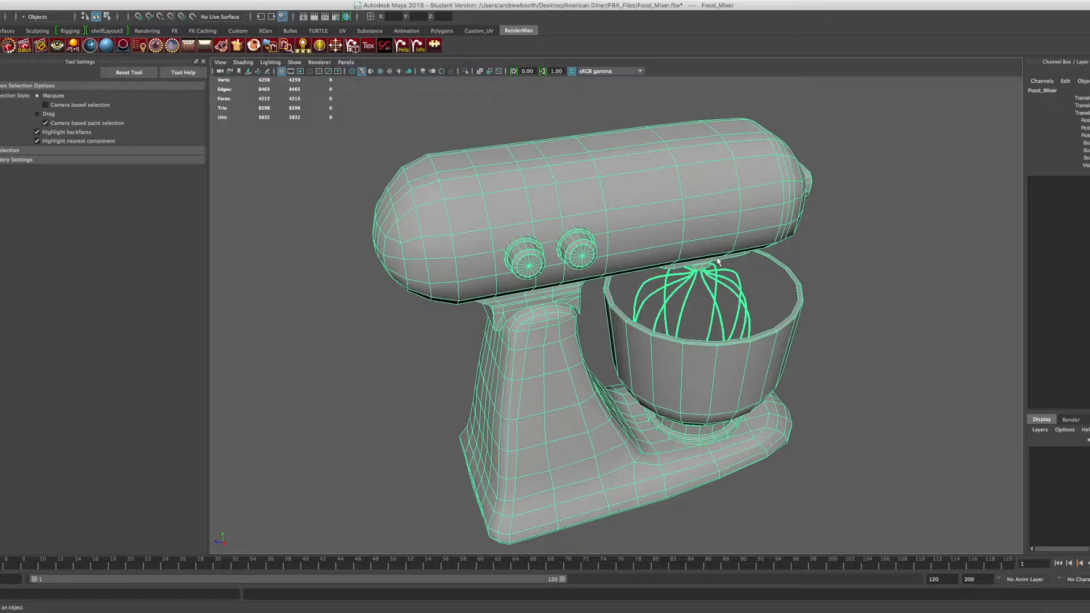
mouse_move(298, 609)
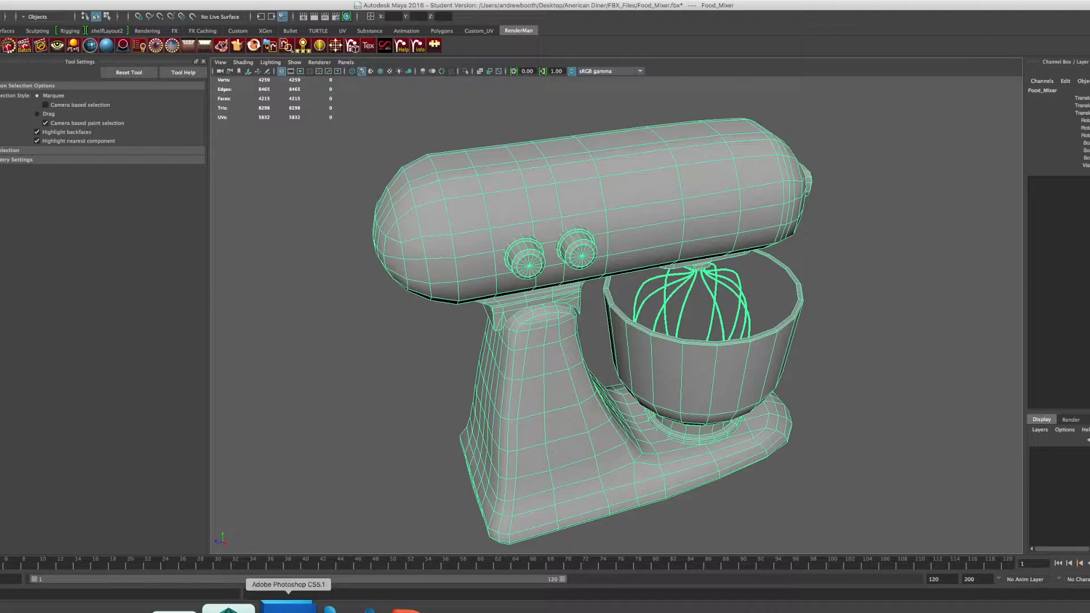
scroll(453, 409, "up", 5)
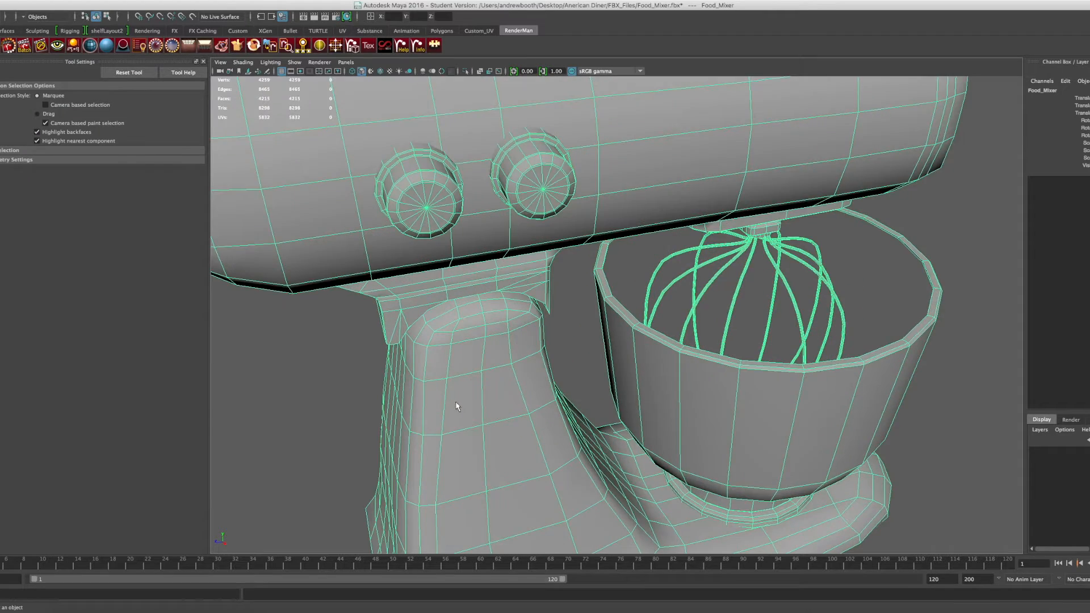
scroll(459, 408, "down", 7)
scroll(461, 409, "up", 3)
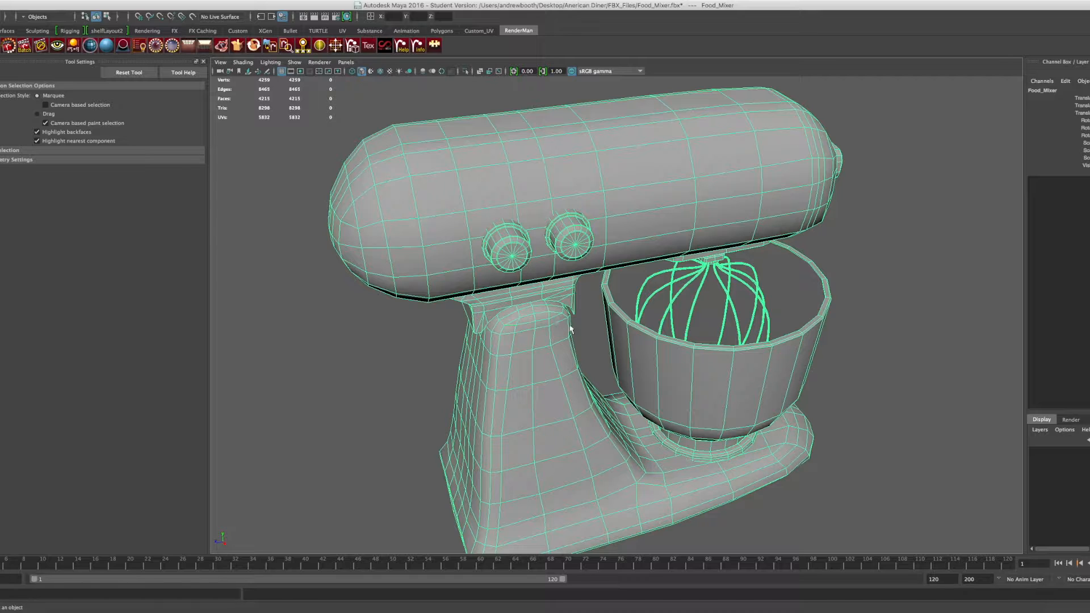
left_click(1039, 430)
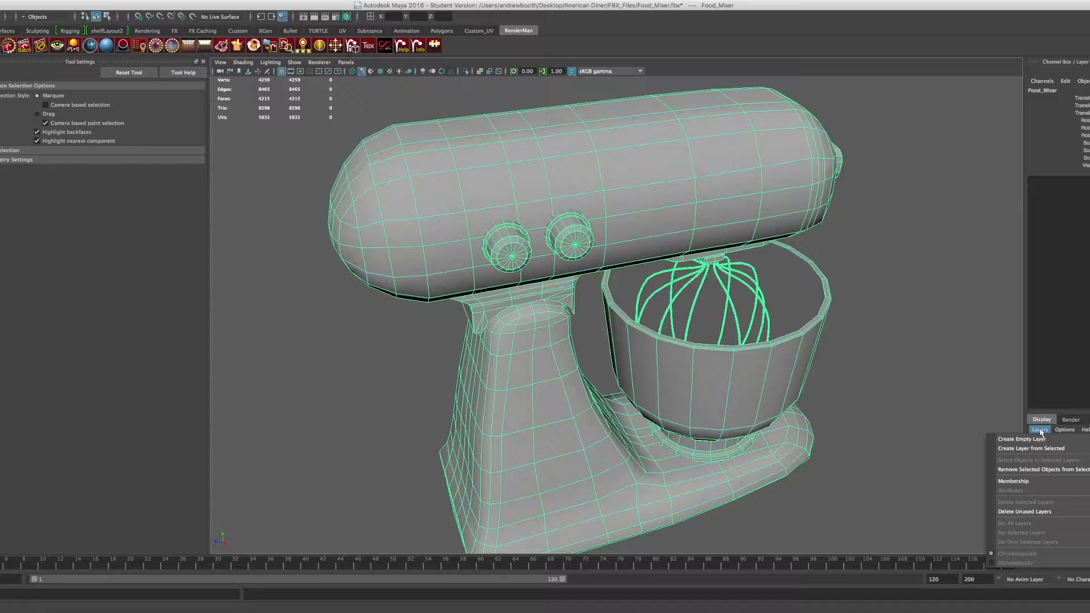
left_click(367, 364)
left_click(261, 0)
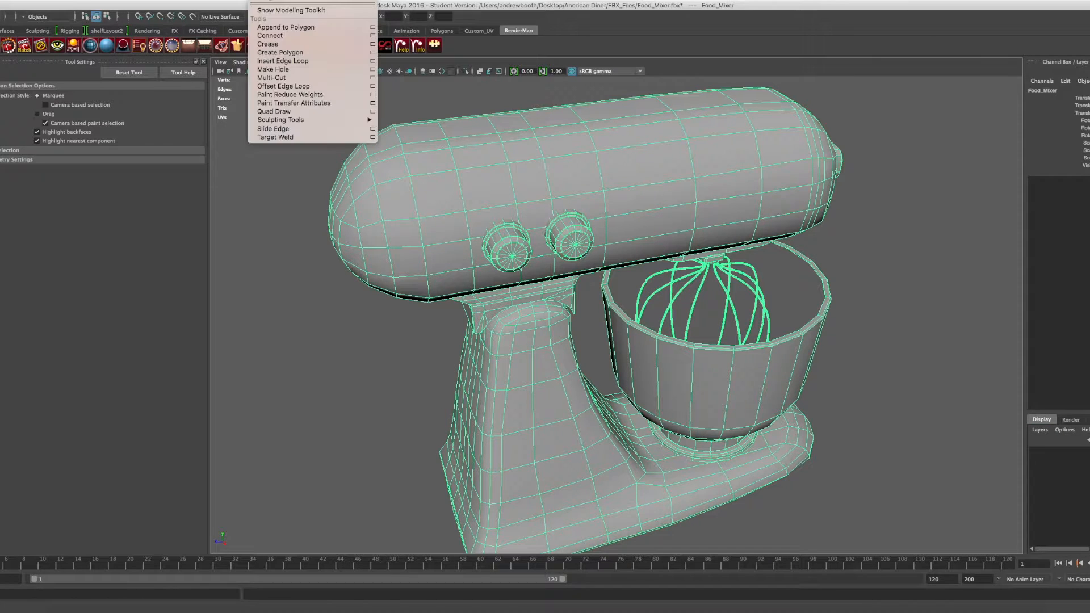
left_click(240, 245)
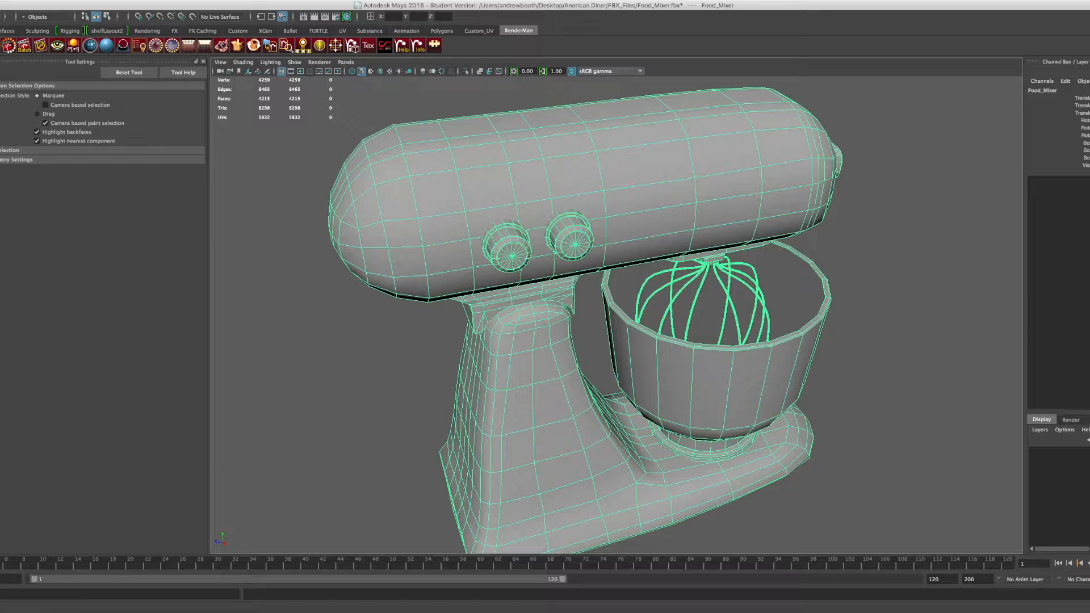
Step: Open Transfer Maps for the mixer, examine its target meshes and output map types, and close it without baking
left_click(160, 0)
mouse_move(213, 0)
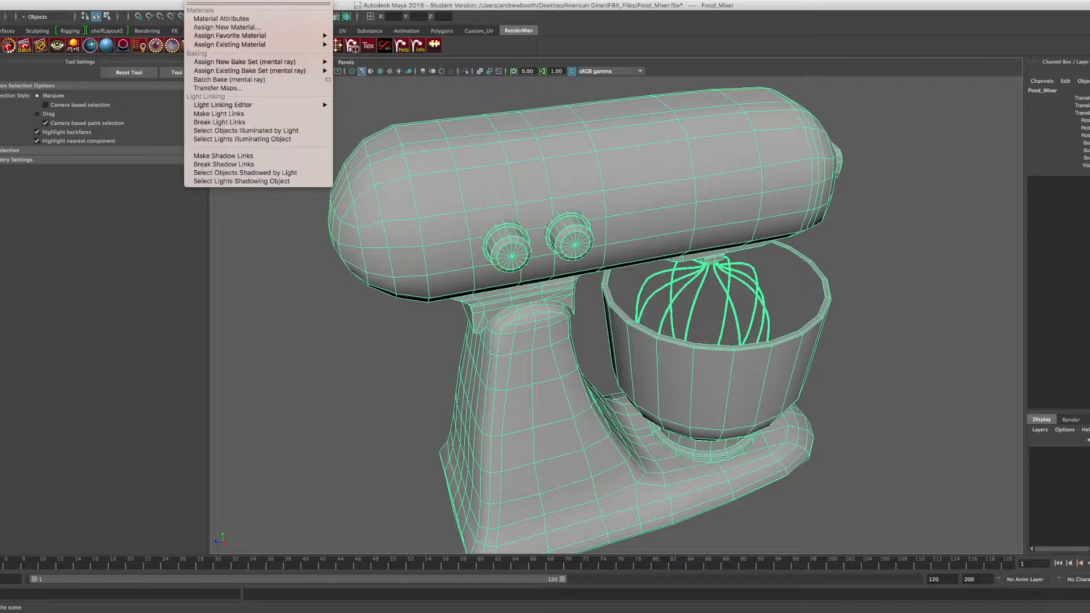
left_click(217, 87)
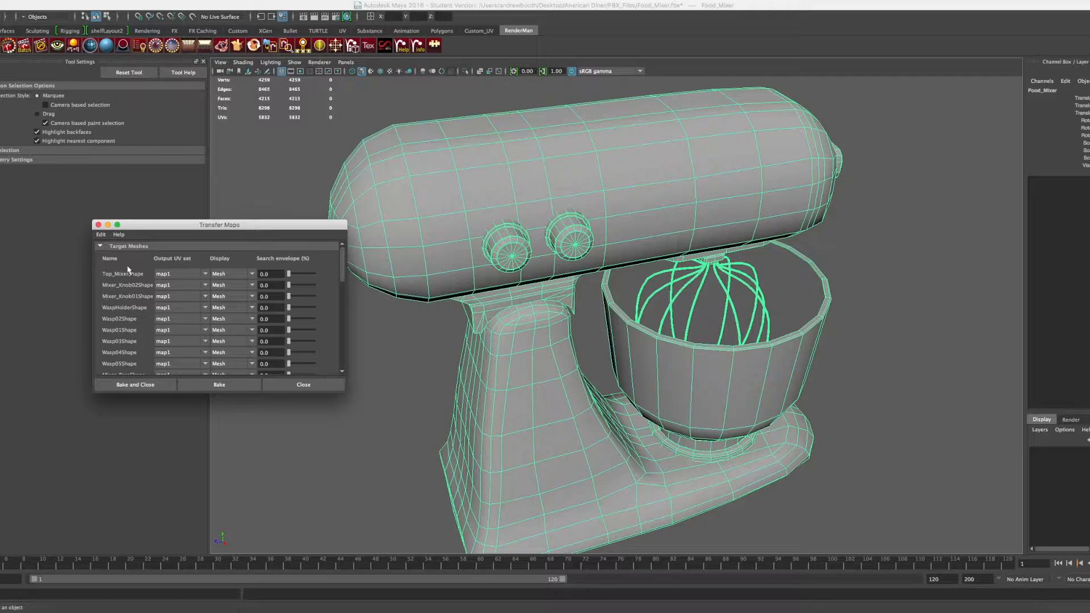
scroll(142, 293, "down", 10)
scroll(147, 299, "up", 5)
scroll(146, 299, "down", 5)
scroll(151, 282, "up", 2)
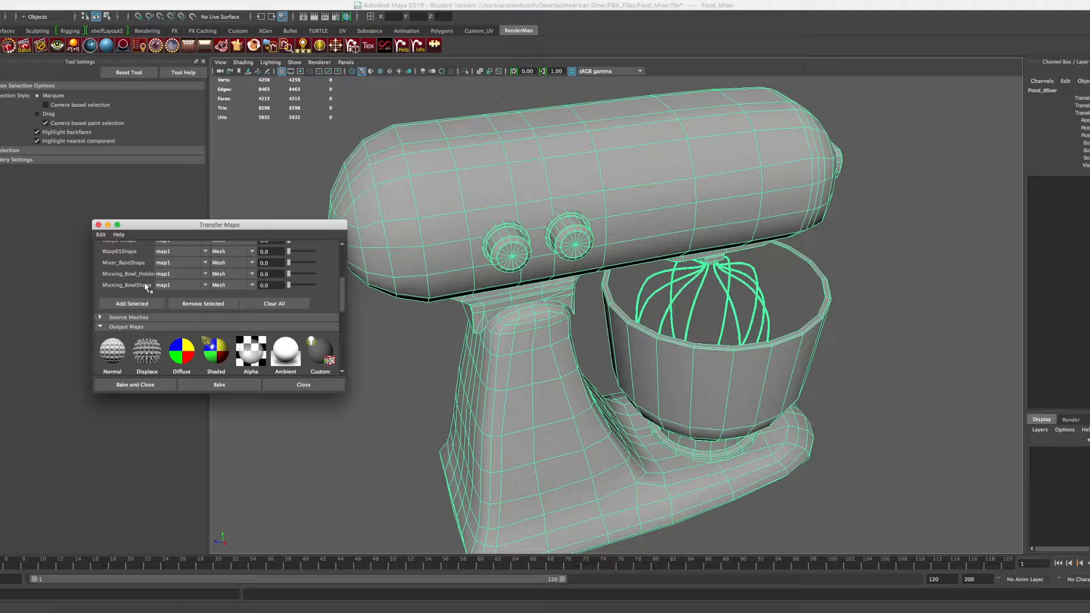
scroll(130, 271, "up", 5)
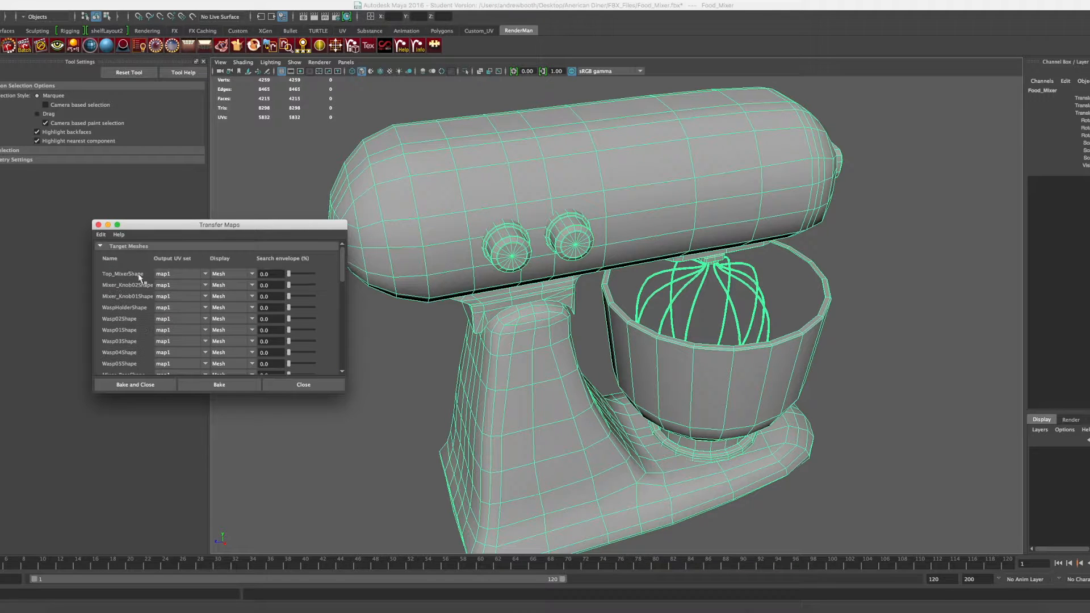
scroll(169, 310, "down", 3)
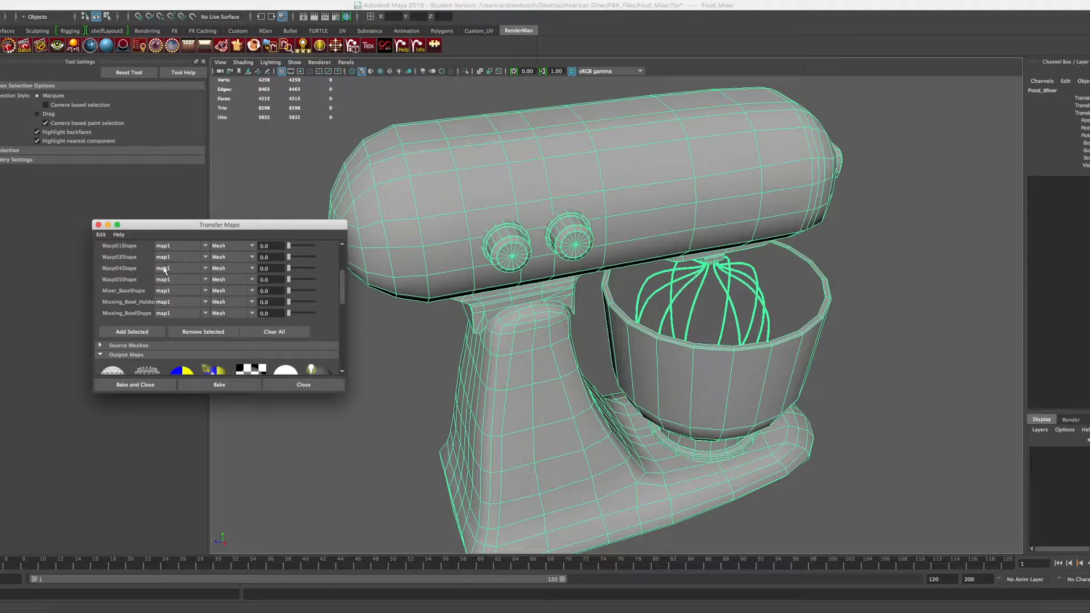
scroll(256, 348, "down", 3)
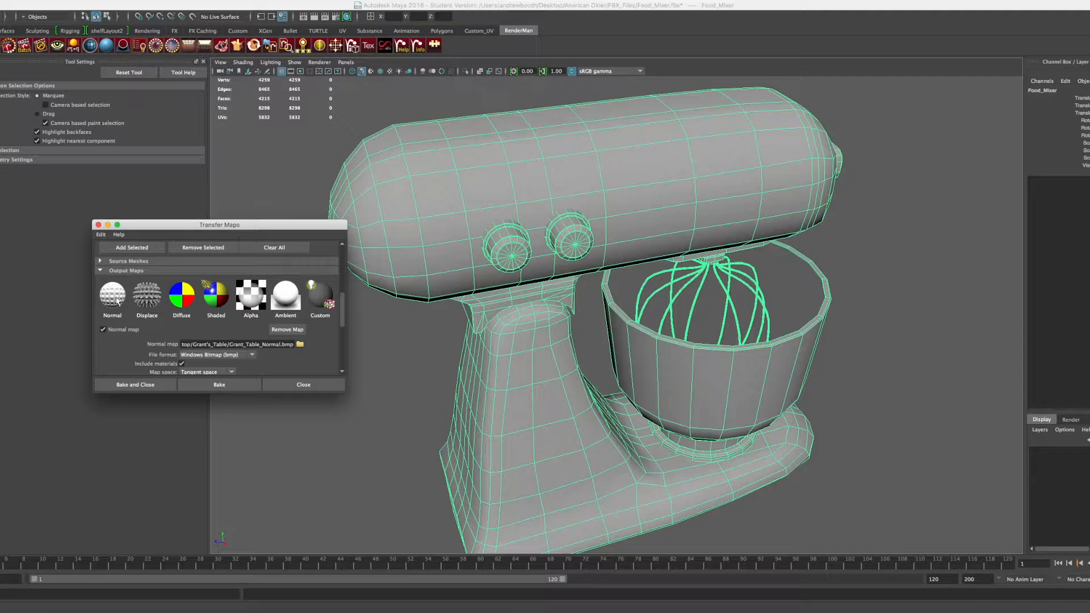
left_click(309, 385)
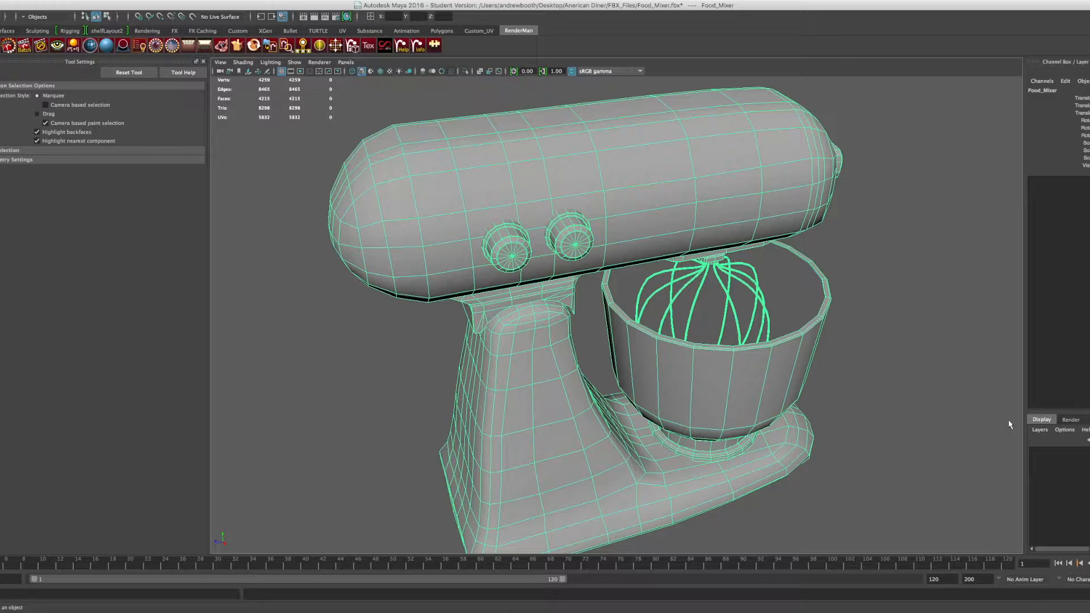
Step: Duplicate the Food_Mixer group in place and create a display layer from the selected duplicate
left_click(1040, 430)
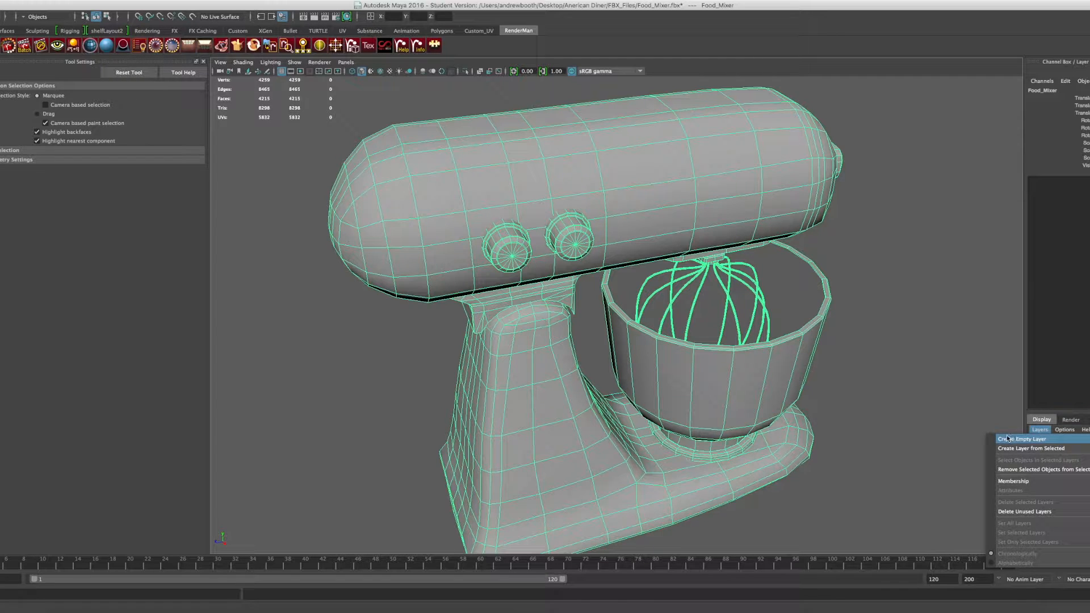
left_click(823, 181)
key("ctrl+d")
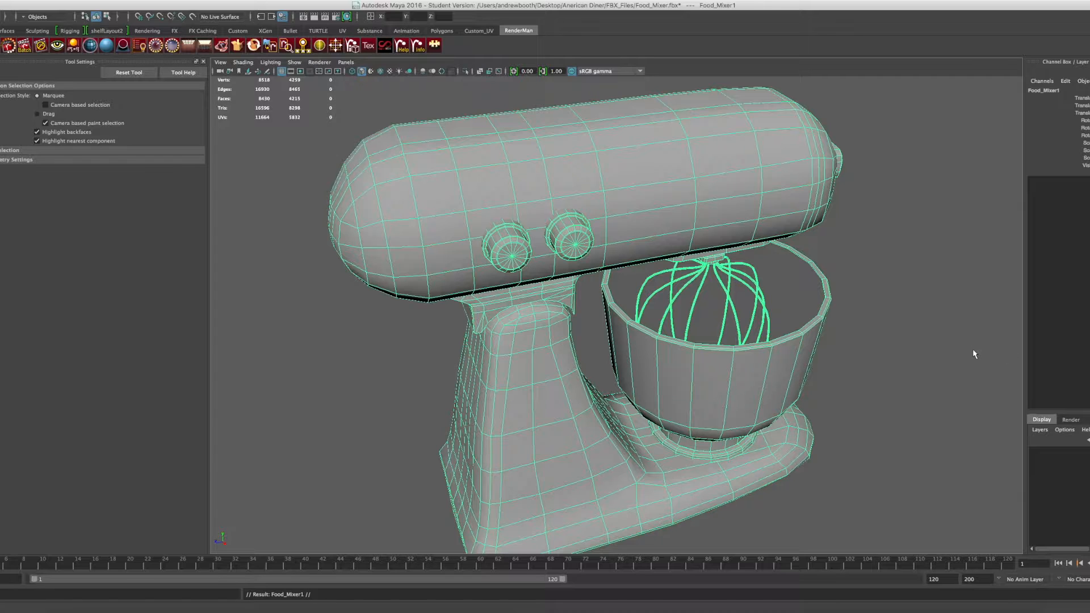
left_click(1040, 430)
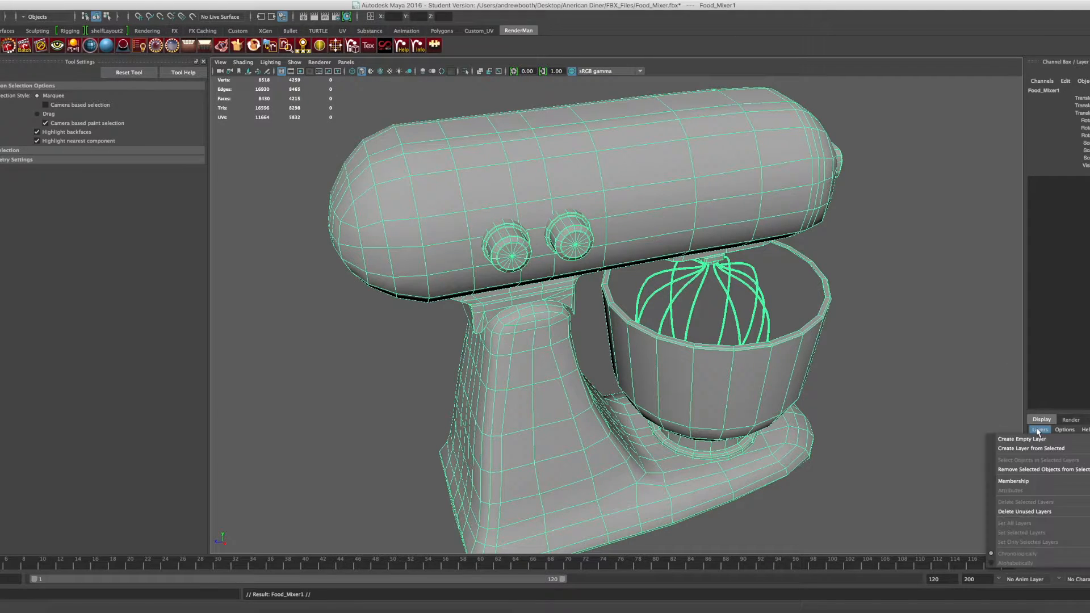
left_click(1006, 449)
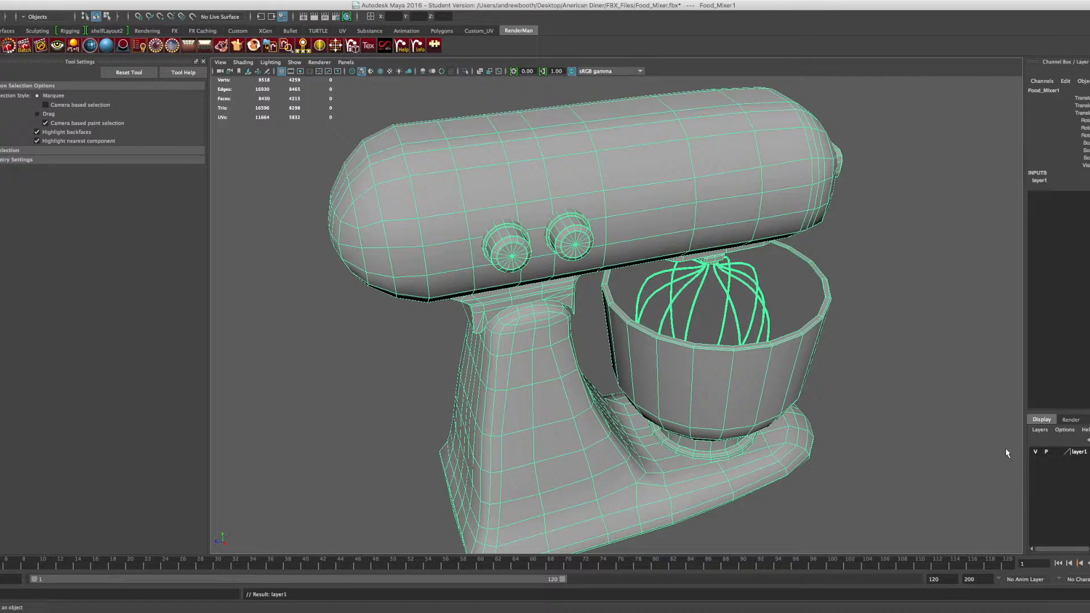
Step: Name the new display layer FoodMixerReal and give it a light pink colour
double_click(1080, 452)
left_click_drag(423, 223, 361, 219)
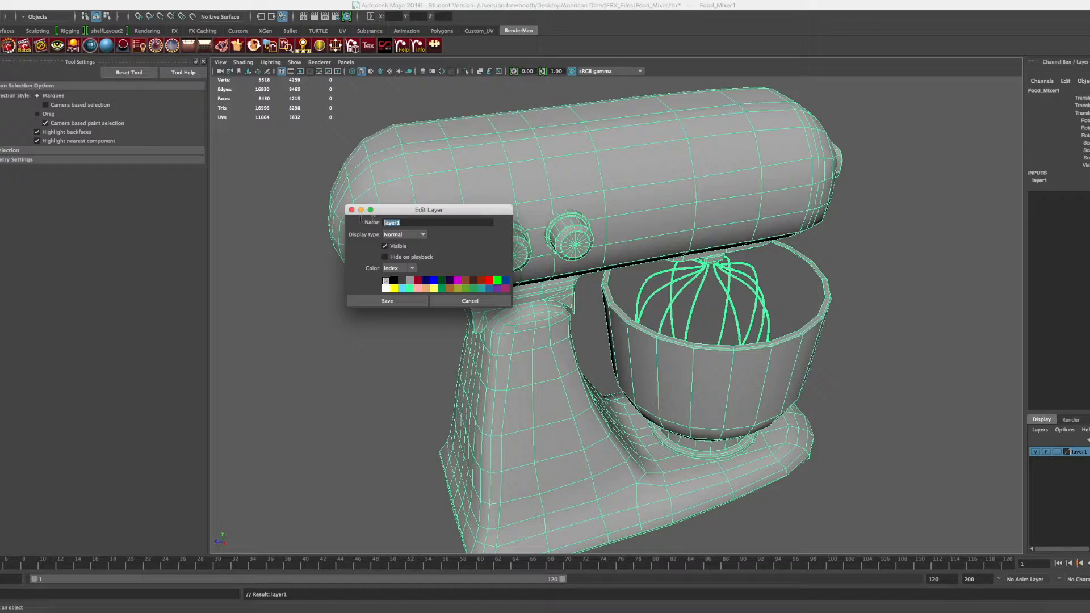
type("Food Mixer")
left_click(418, 289)
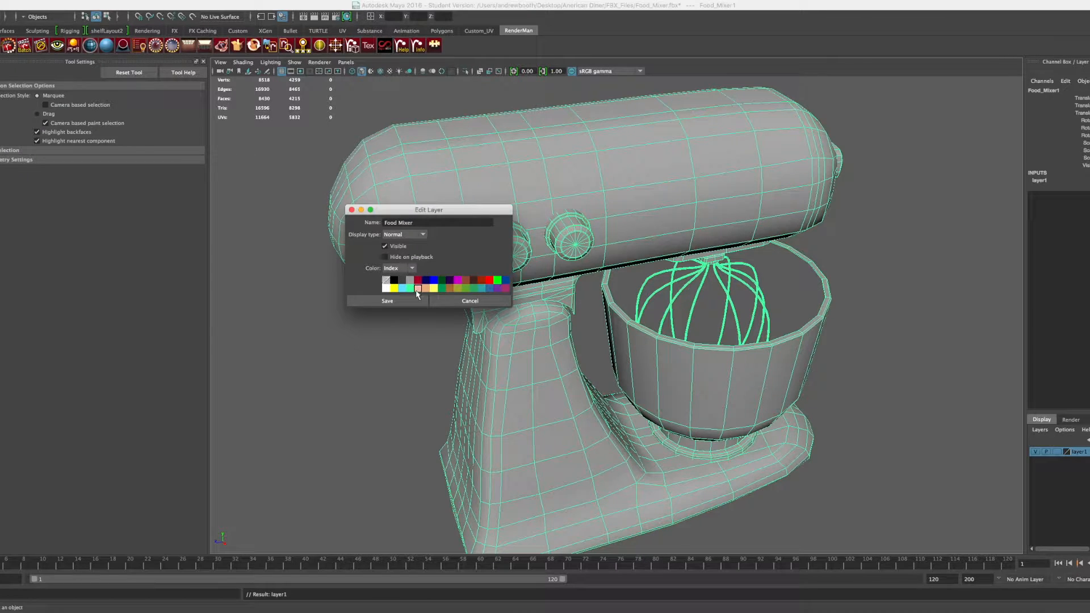
left_click(387, 301)
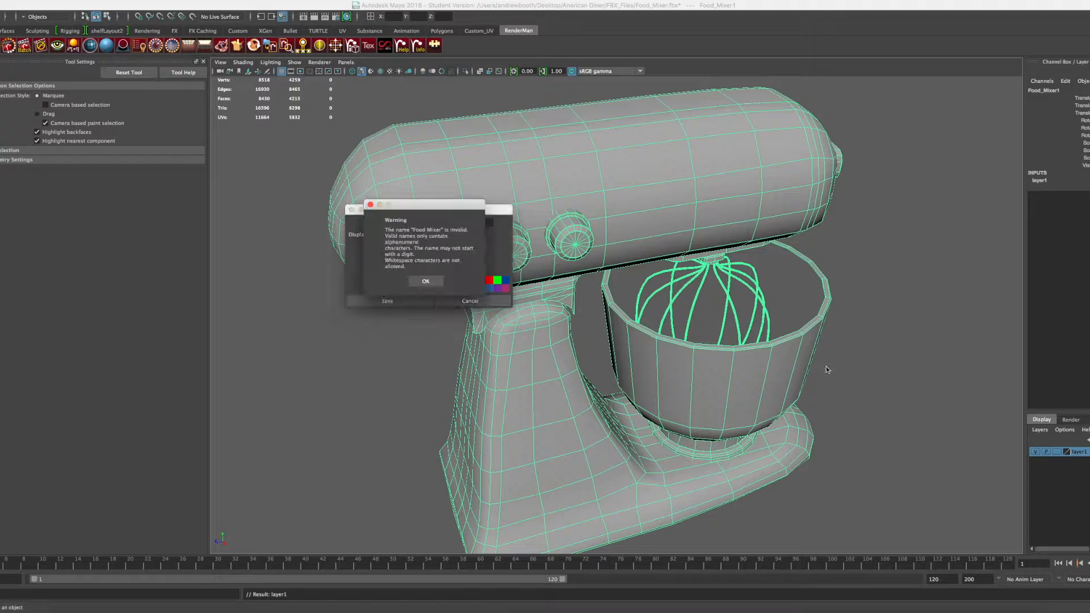
left_click(420, 282)
left_click(398, 219)
key("BackSpace")
left_click(426, 222)
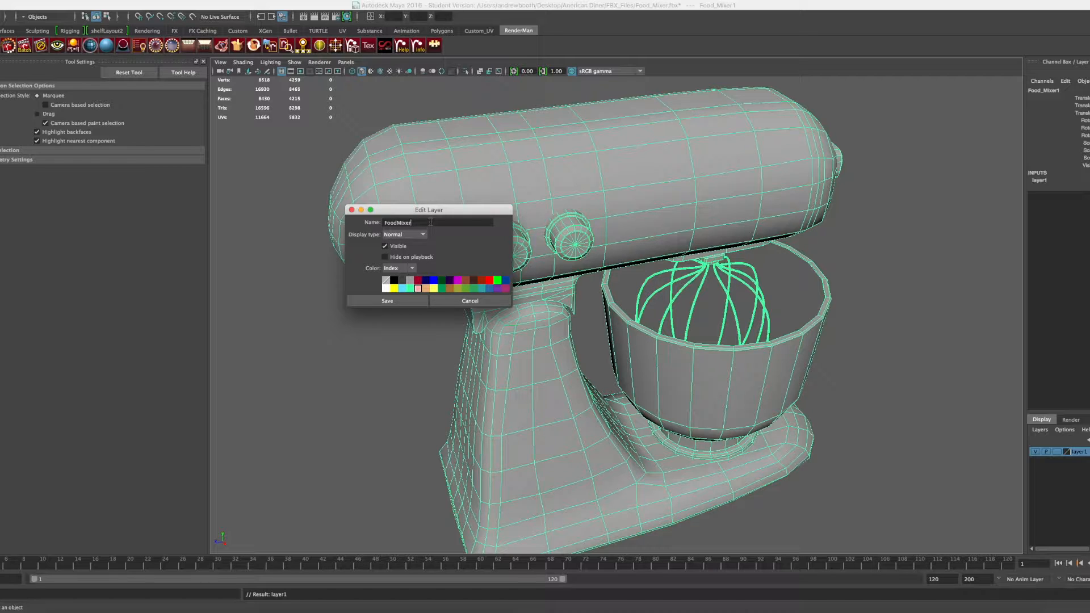
type("Real")
left_click(391, 300)
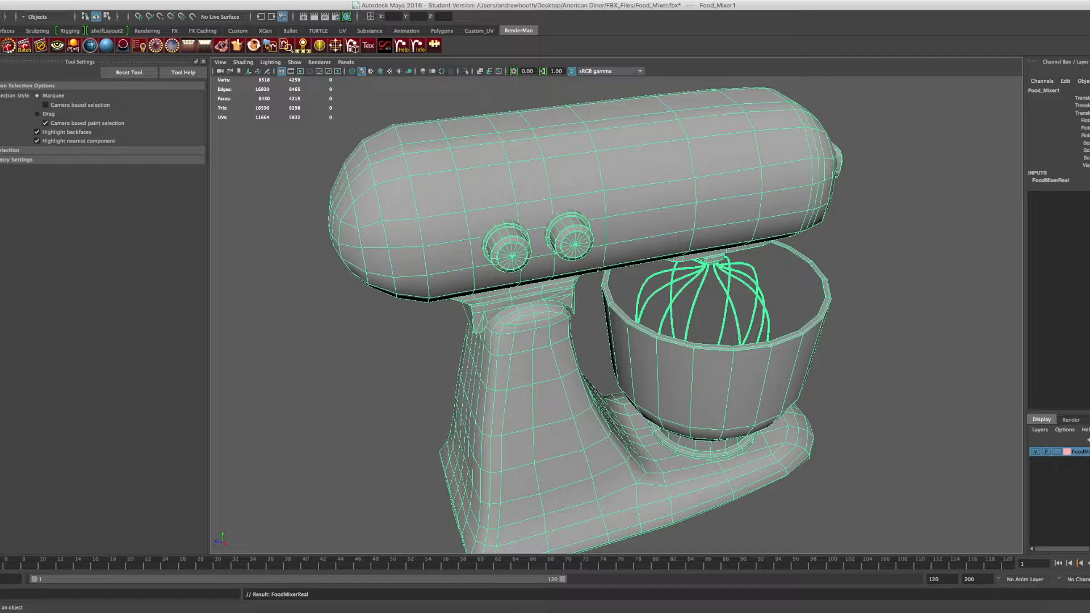
Step: Hide the FoodMixerReal layer and select the original mixer's bowl, then its Top_Mixer part
left_click(1020, 467)
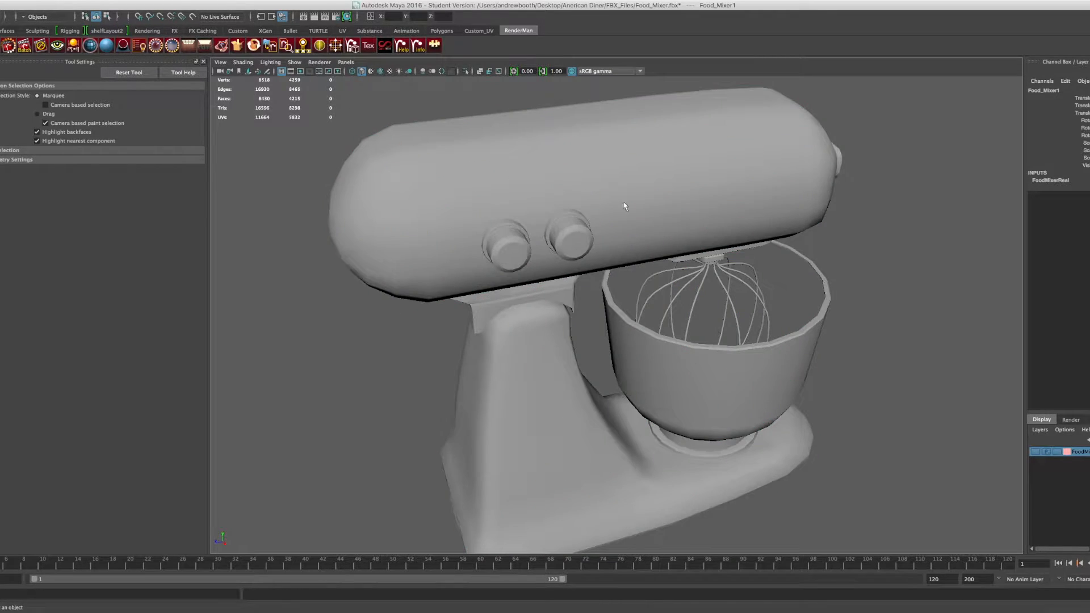
left_click(729, 183)
left_click(713, 404)
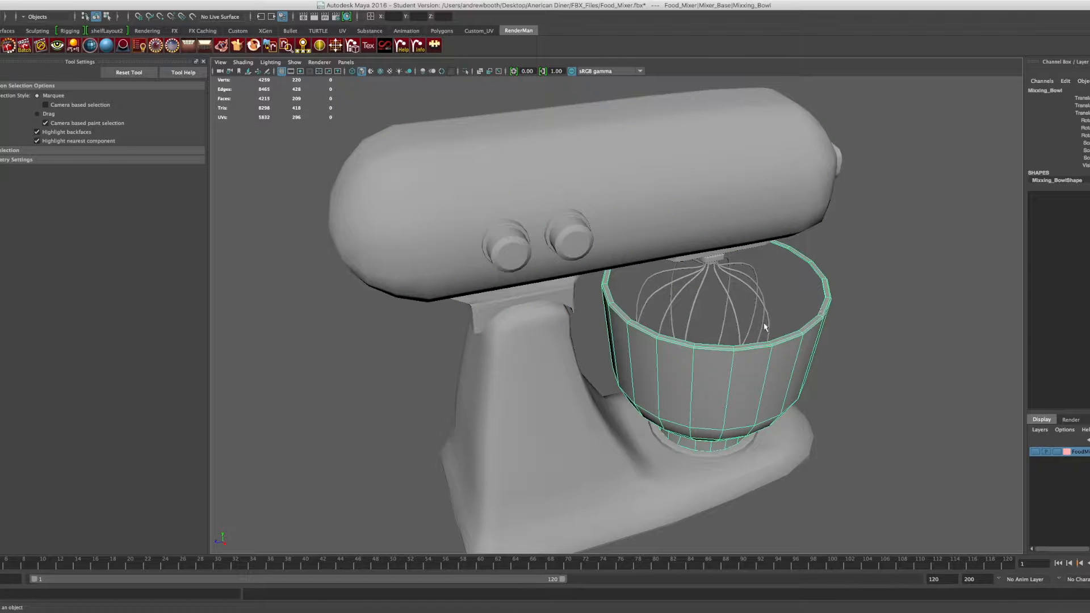
left_click(575, 204)
scroll(577, 213, "up", 5)
scroll(576, 213, "down", 3)
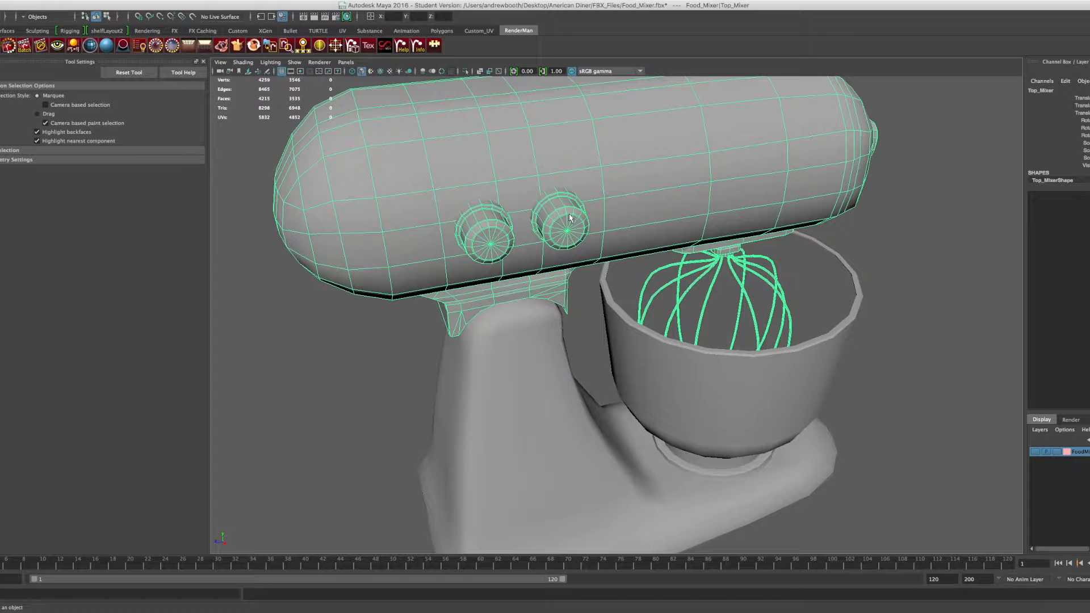
Step: Examine the UV layout of the Top_Mixer hierarchy in the UV Editor, and close the editor without editing
left_click_drag(587, 214, 526, 190, "alt")
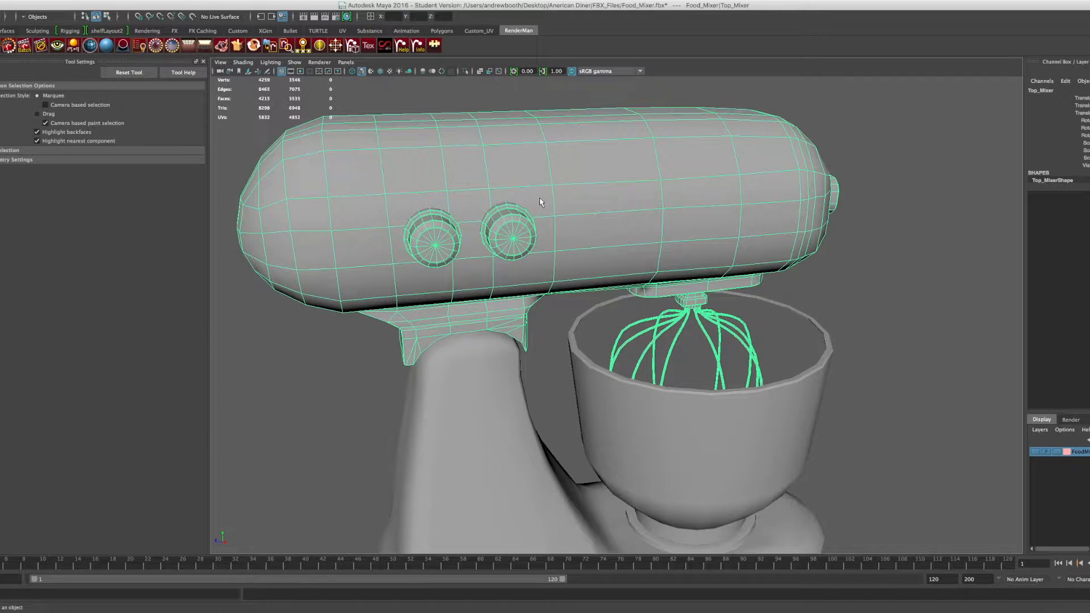
left_click(442, 31)
left_click(446, 48)
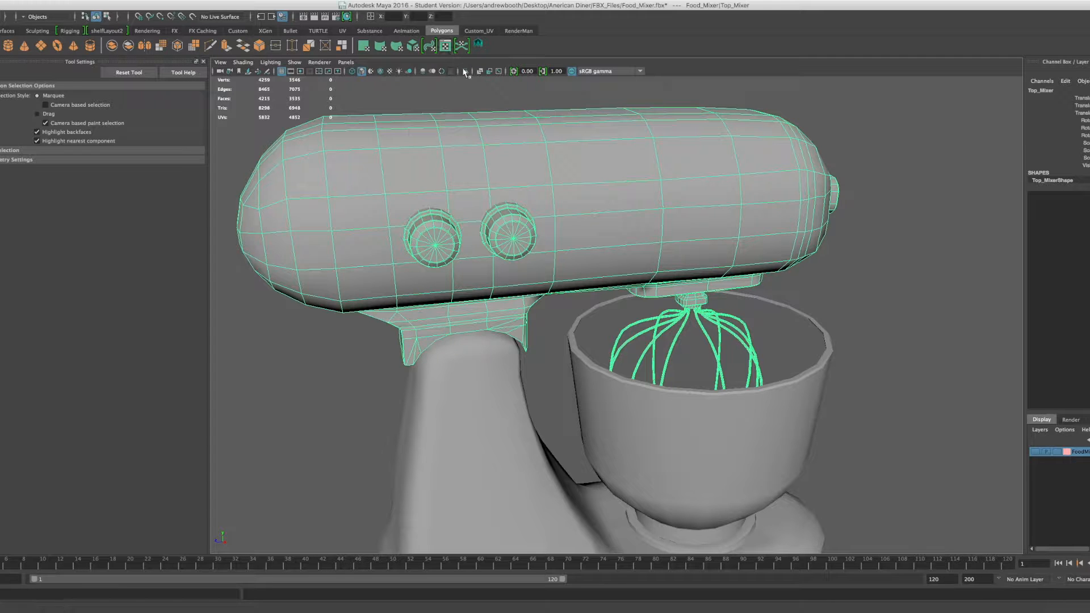
scroll(734, 376, "down", 3)
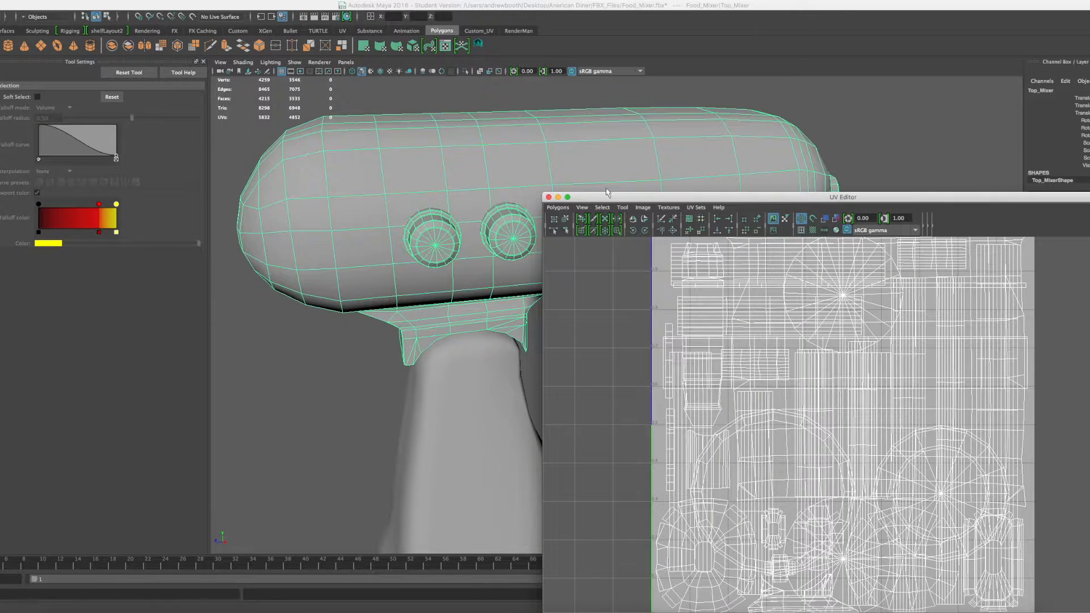
left_click(578, 176)
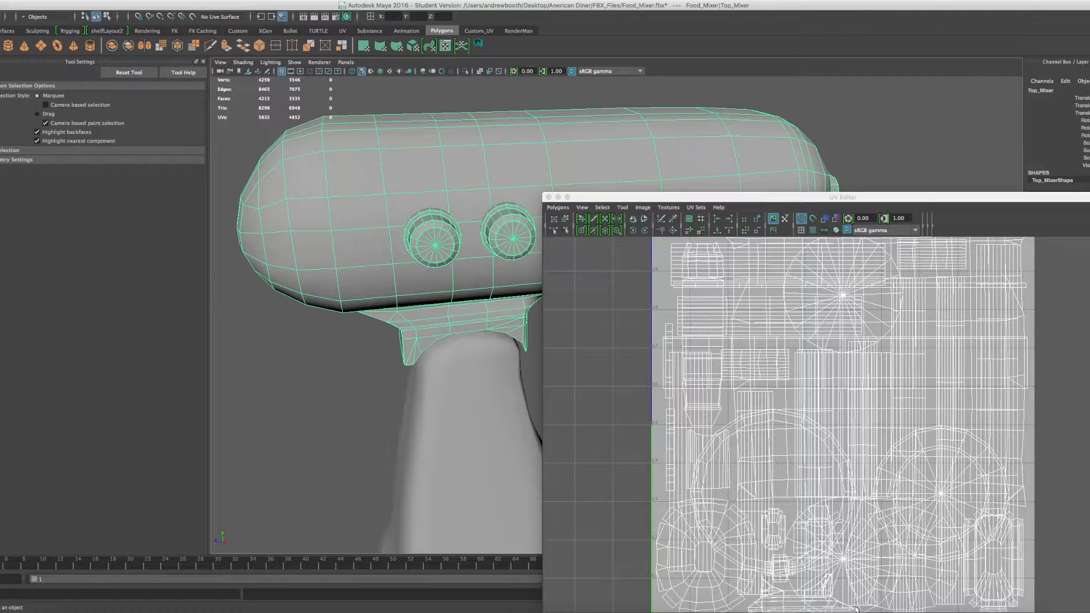
left_click(554, 223)
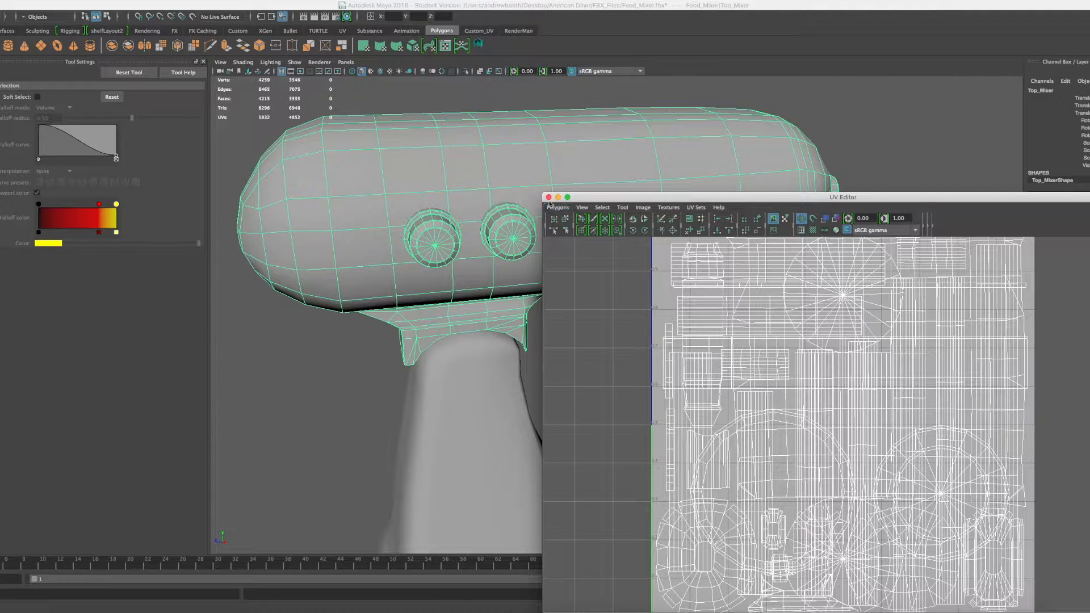
left_click(549, 197)
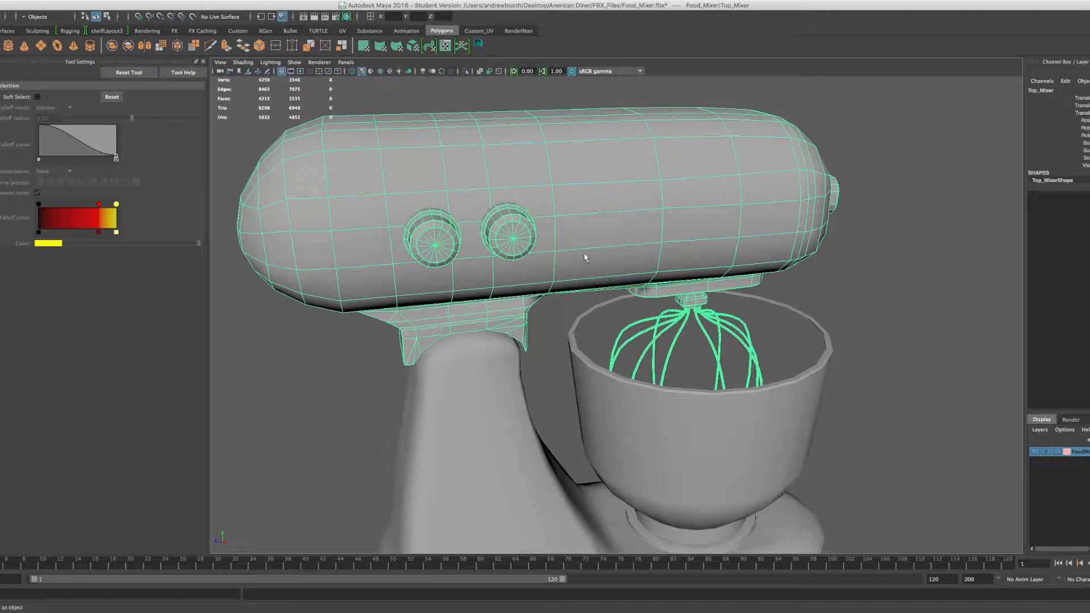
left_click(262, 1)
mouse_move(215, 1)
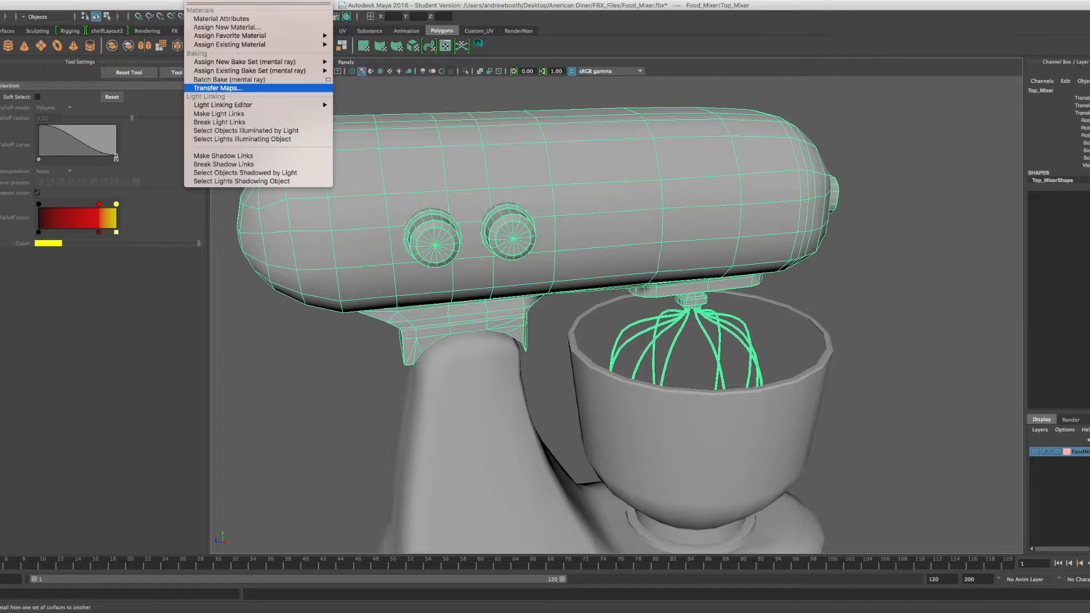
mouse_move(263, 1)
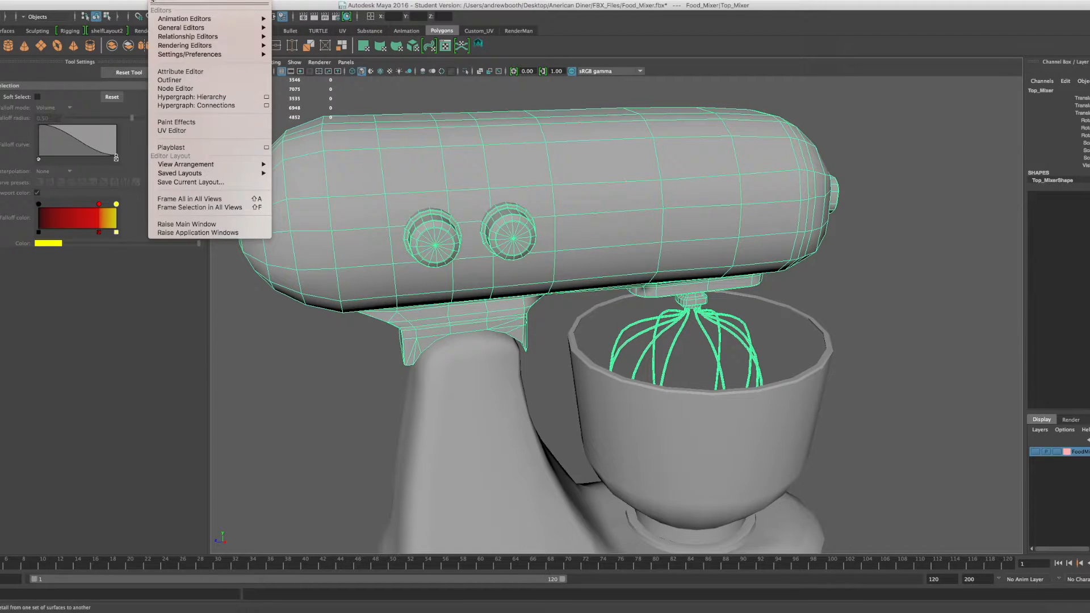
mouse_move(132, 1)
left_click(56, 404)
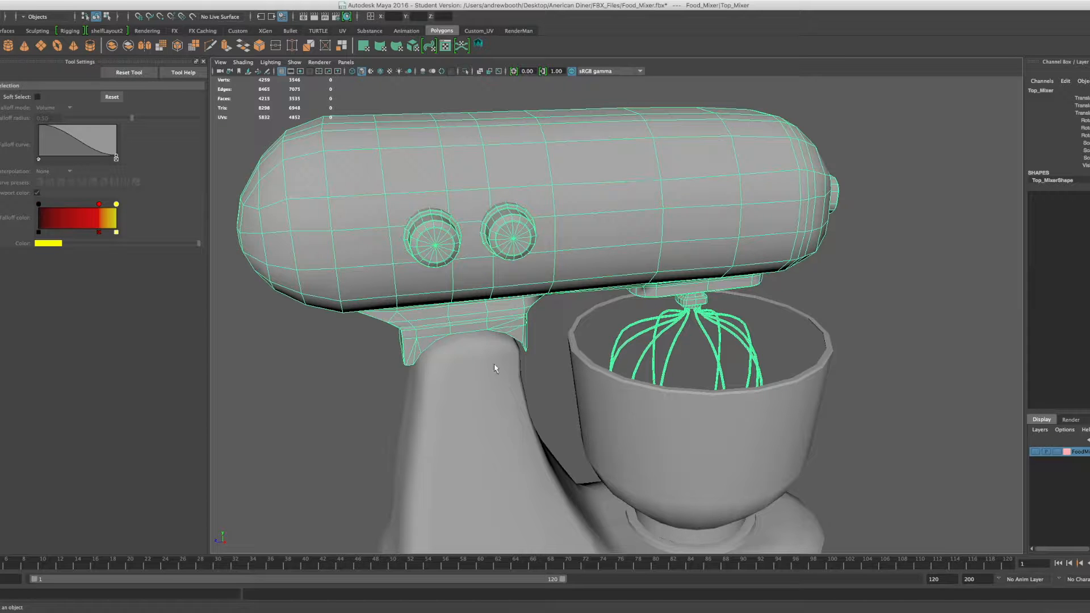
left_click(392, 448)
left_click(500, 125)
left_click(395, 321)
left_click(461, 444)
left_click(437, 176)
Step: Try to separate the Top_Mixer mesh into individual pieces
left_click(311, 1)
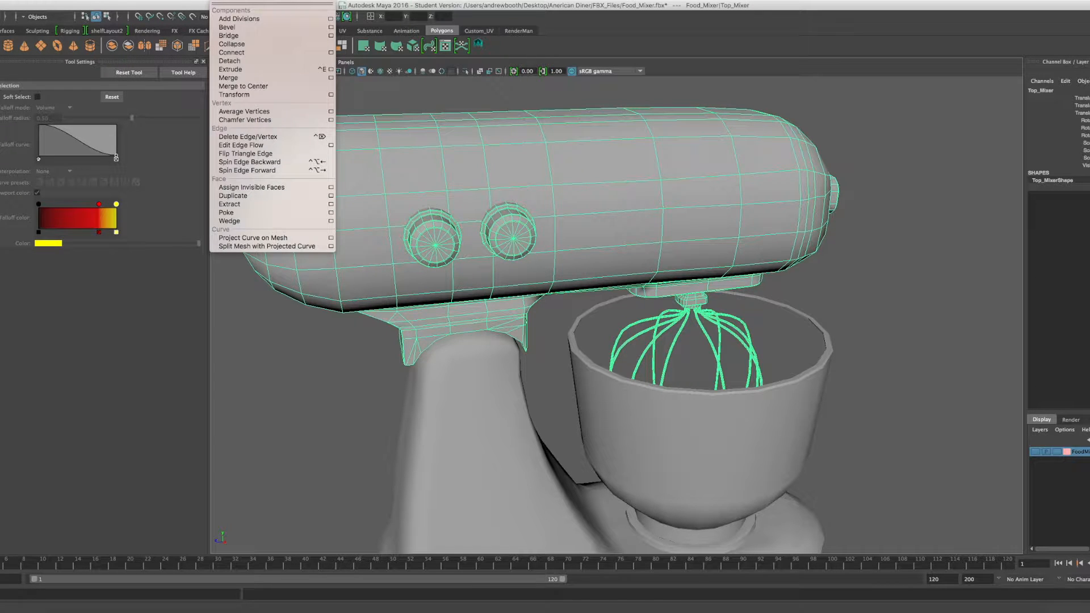
mouse_move(197, 0)
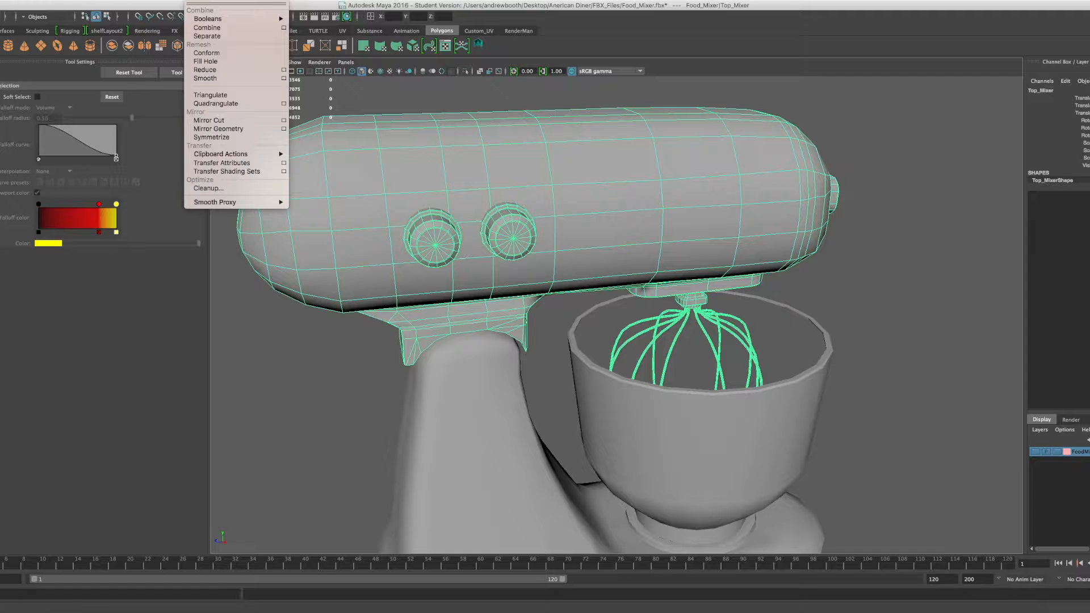
mouse_move(164, 1)
left_click(218, 37)
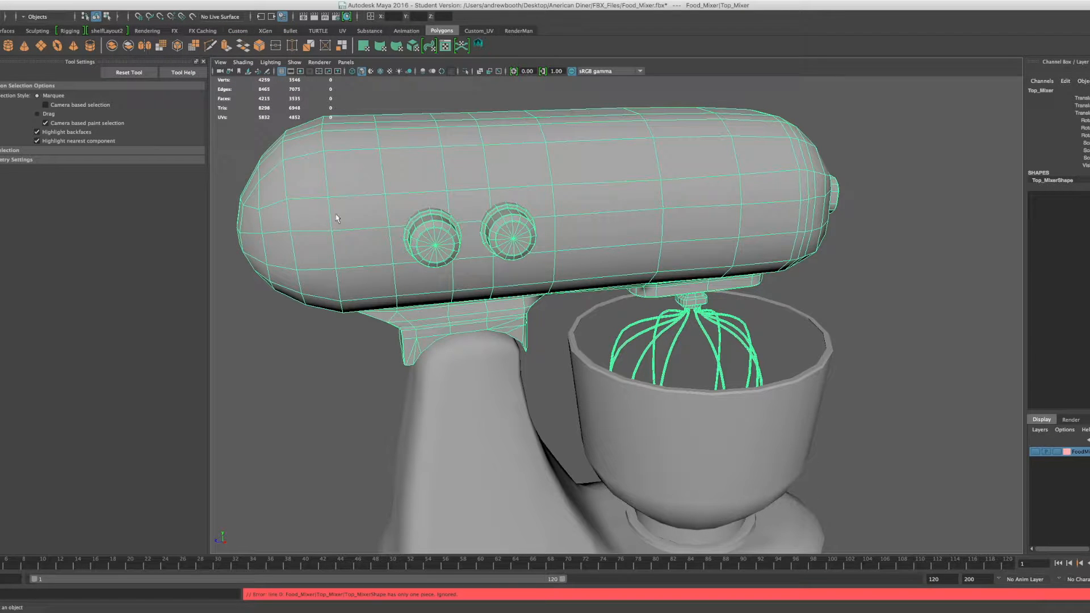
Step: Select the first knob by itself and reselect Top_Mixer to examine how the mixer's parts are connected
left_click(297, 325)
left_click(435, 242)
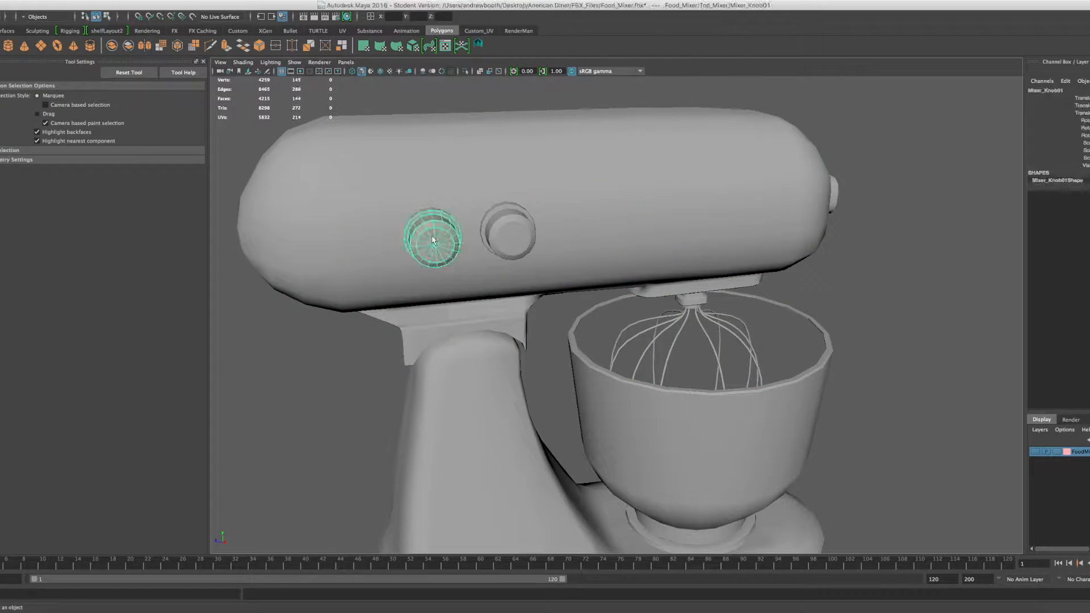
left_click(342, 143)
left_click(228, 0)
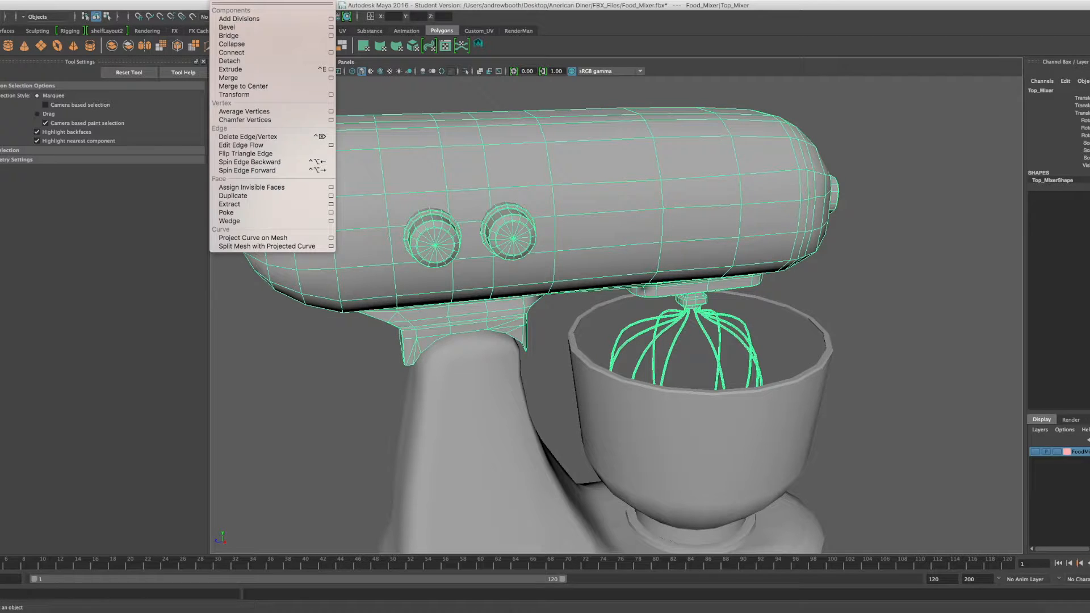
mouse_move(196, 1)
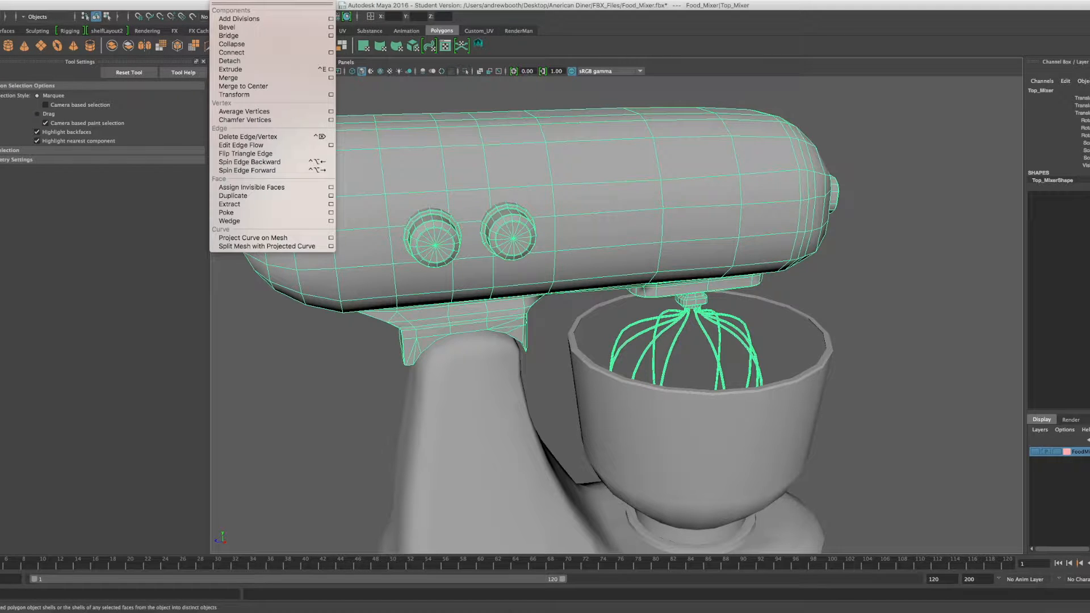
mouse_move(267, 1)
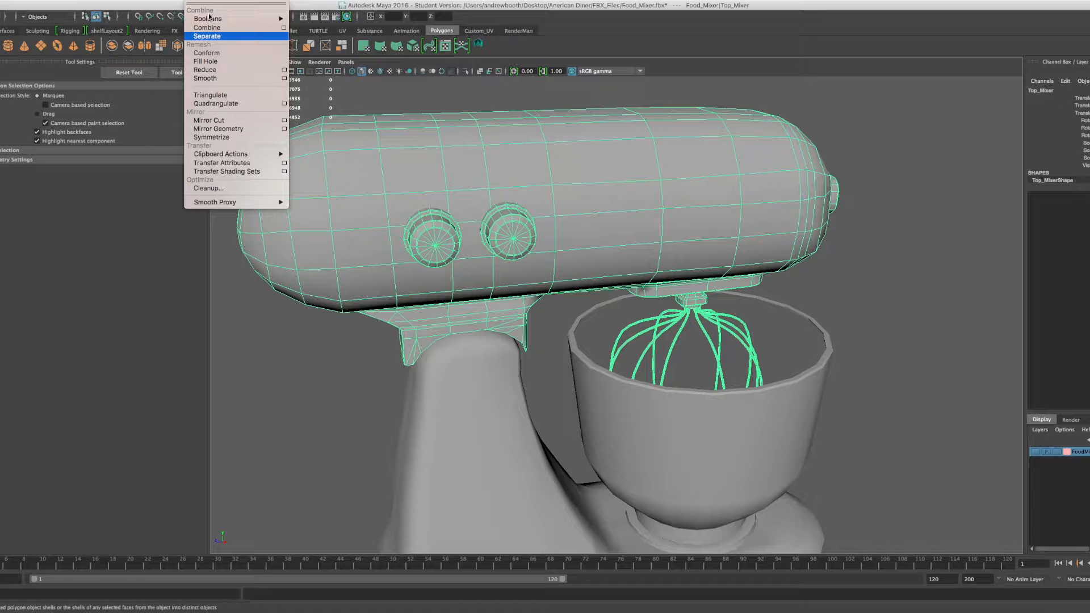
mouse_move(213, 18)
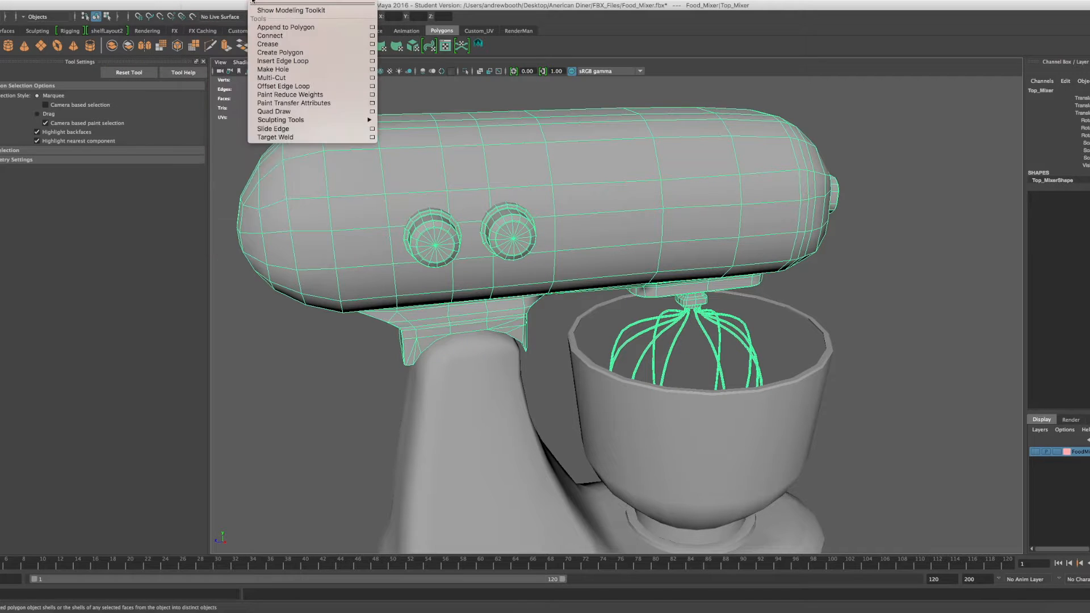
left_click(145, 232)
Step: In the Outliner, reparent Mixer_Knob01 and Mixer_Knob02 from Top_Mixer directly to the Food_Mixer group
left_click(156, 0)
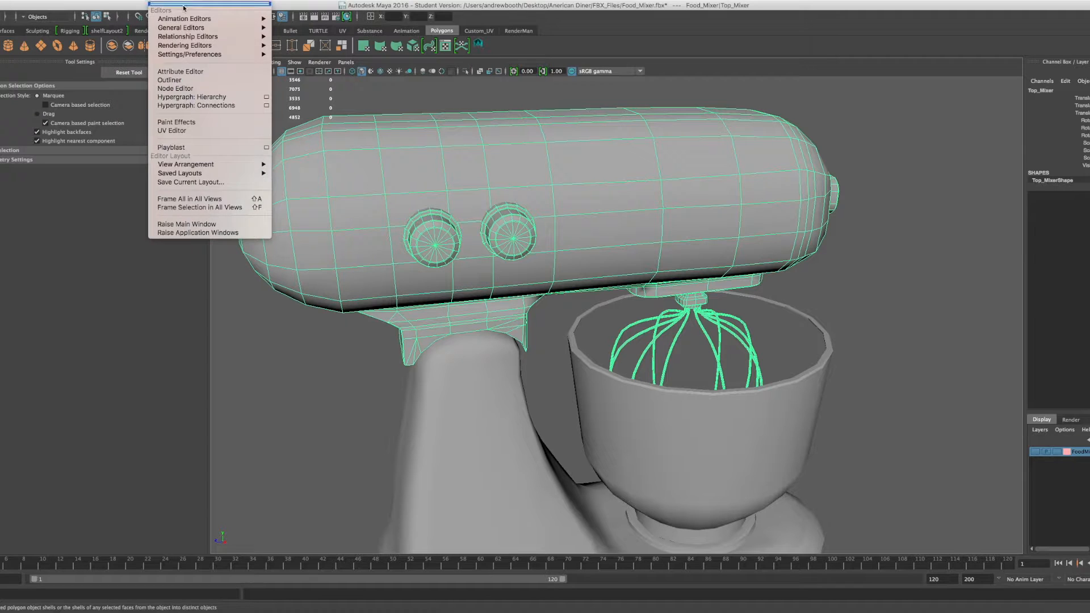
mouse_move(175, 55)
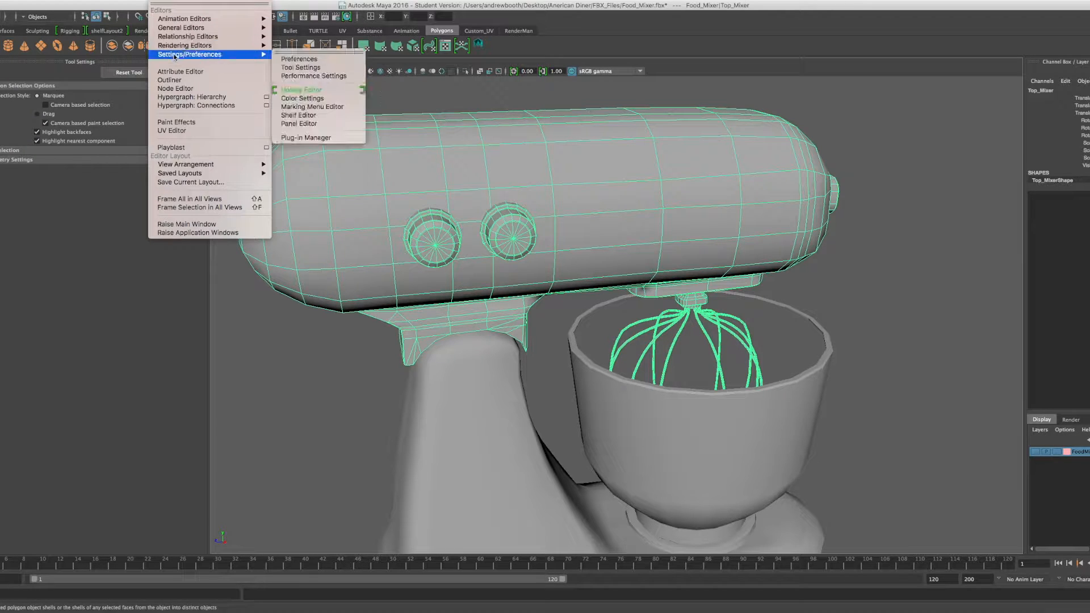
left_click(178, 80)
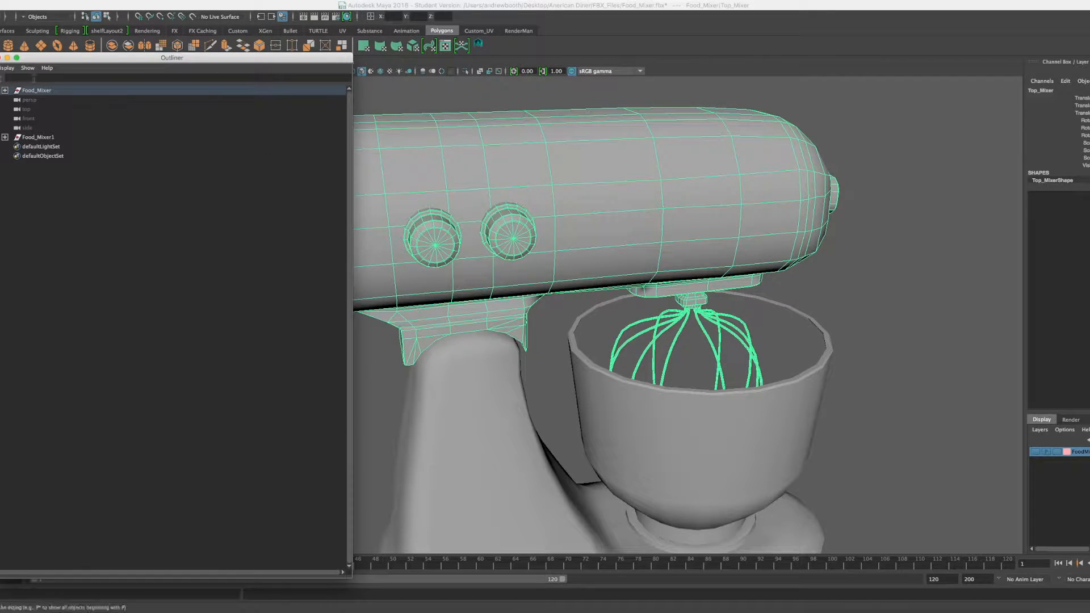
left_click(4, 90)
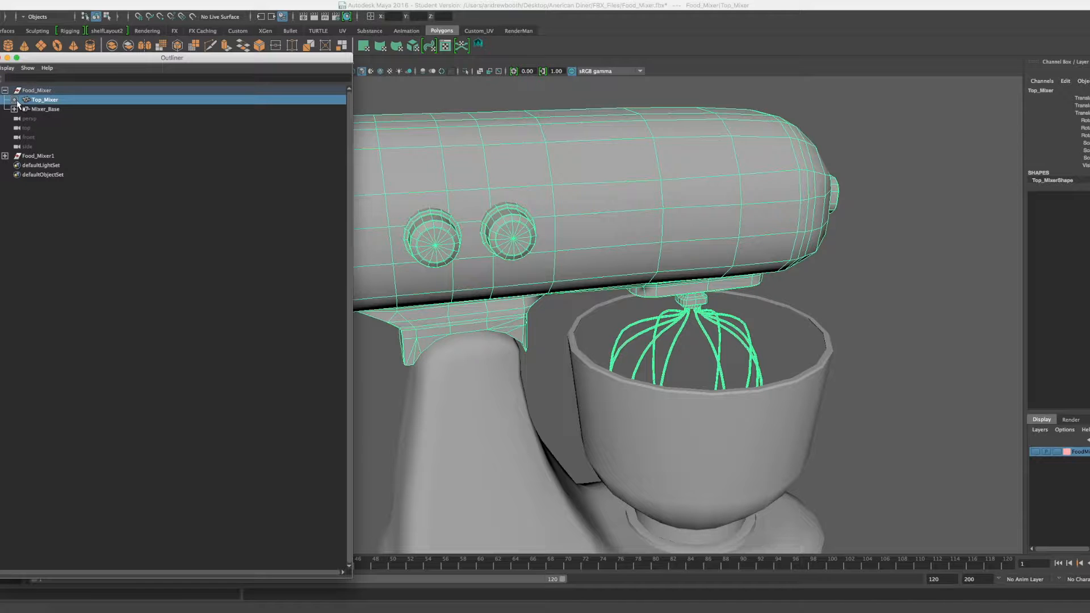
double_click(32, 153)
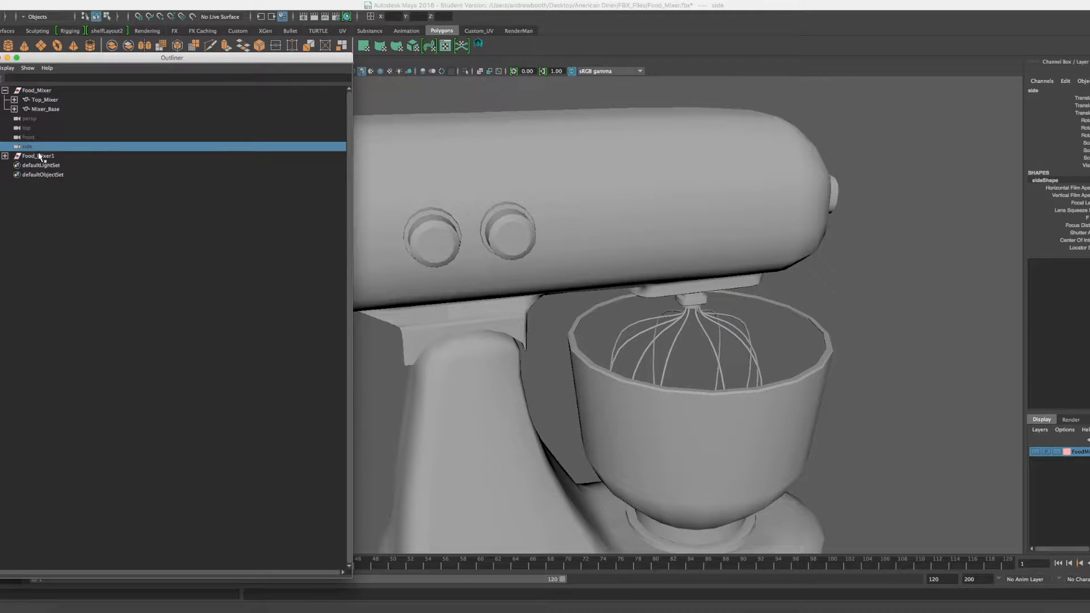
left_click(28, 119)
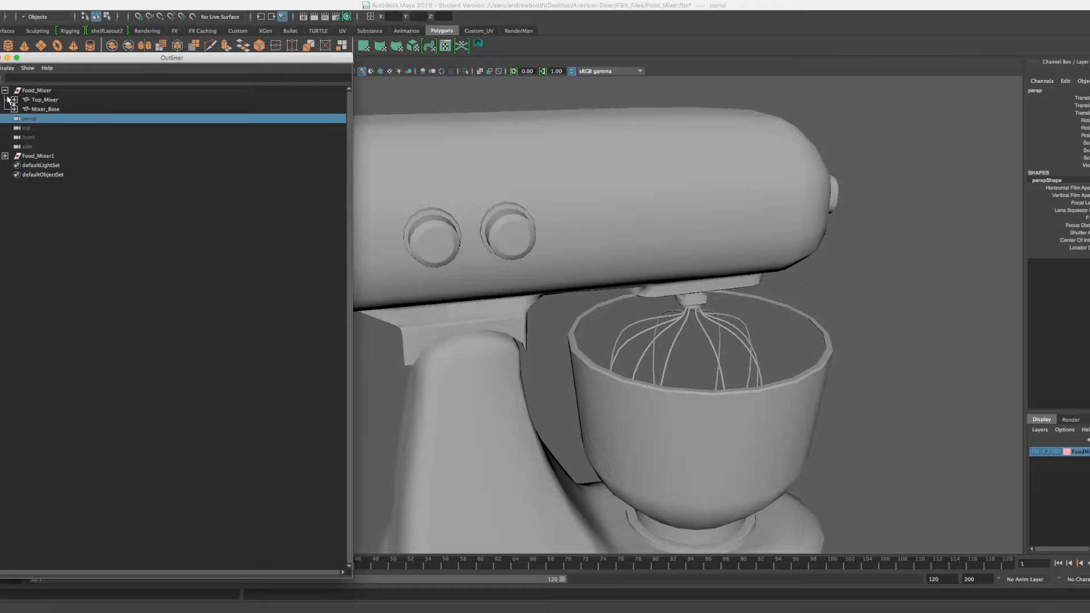
left_click(14, 100)
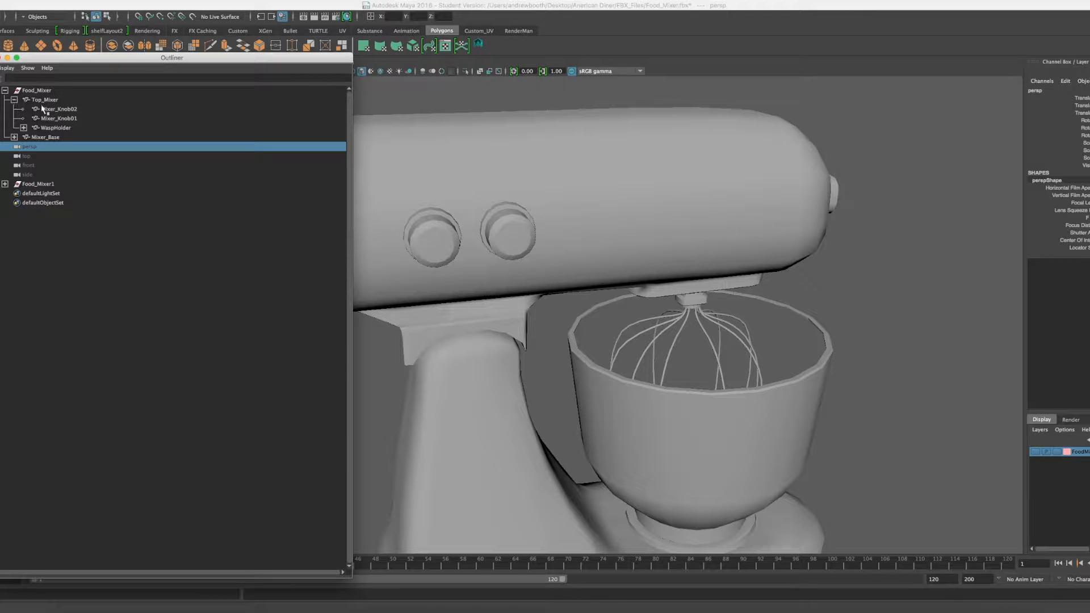
left_click_drag(86, 111, 82, 118)
middle_click_drag(59, 111, 52, 91)
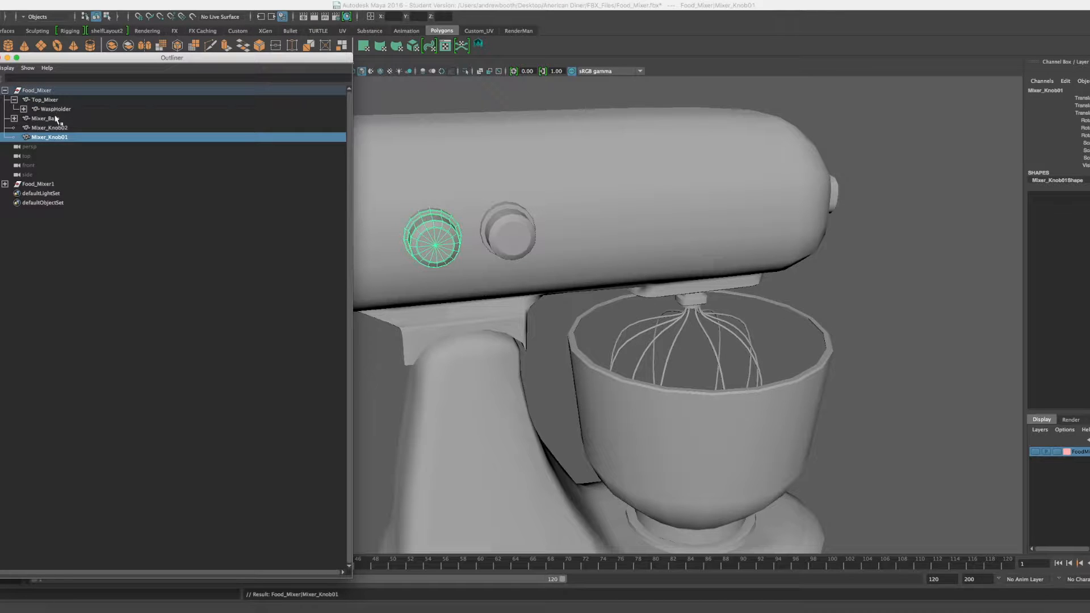
Step: Reparent Mixxing_Bowl_Holder and Mixxing_Bowl from Mixer_Base directly to the Food_Mixer group
left_click(25, 119)
left_click(14, 118)
left_click_drag(158, 140, 114, 128)
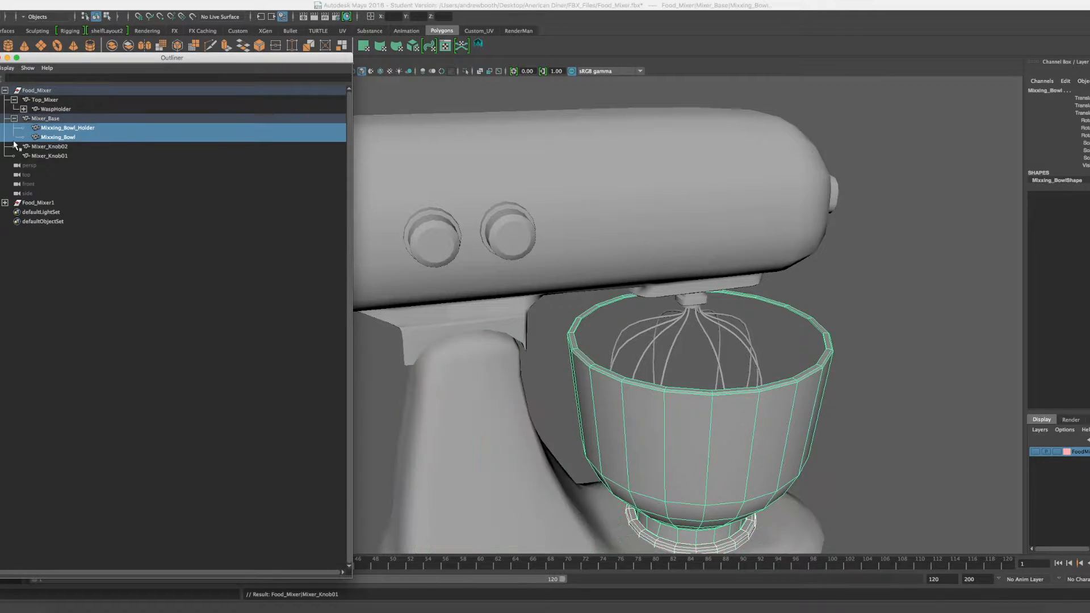
middle_click_drag(62, 138, 40, 92)
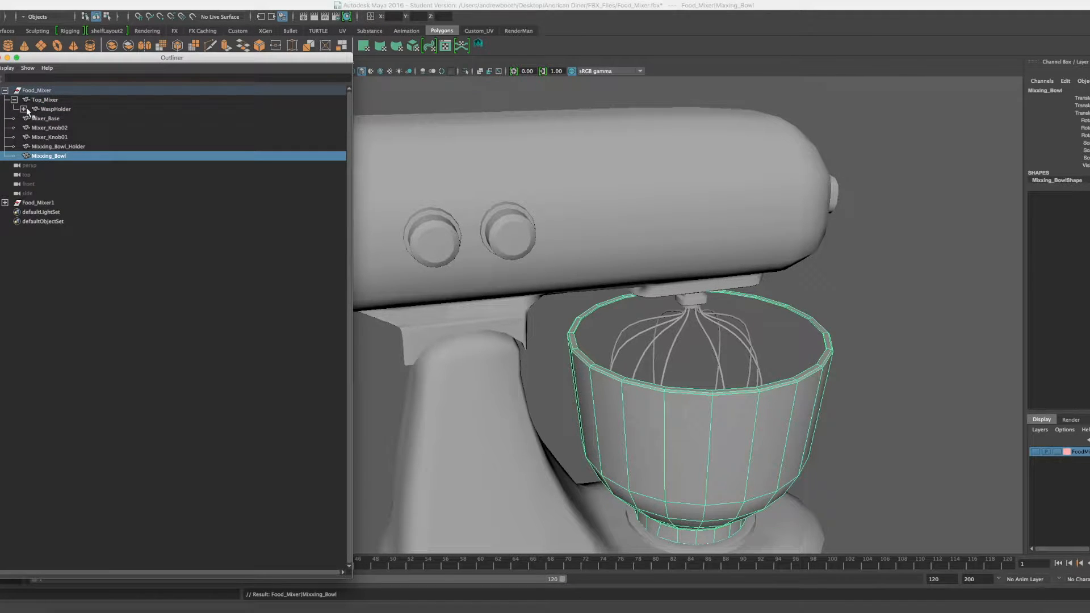
Step: Reparent WaspHolder with its whisk wires from Top_Mixer directly to the Food_Mixer group
left_click(23, 109)
mouse_move(54, 110)
left_mouse_down()
mouse_move(45, 99)
mouse_move(51, 108)
left_mouse_up()
left_click(122, 125)
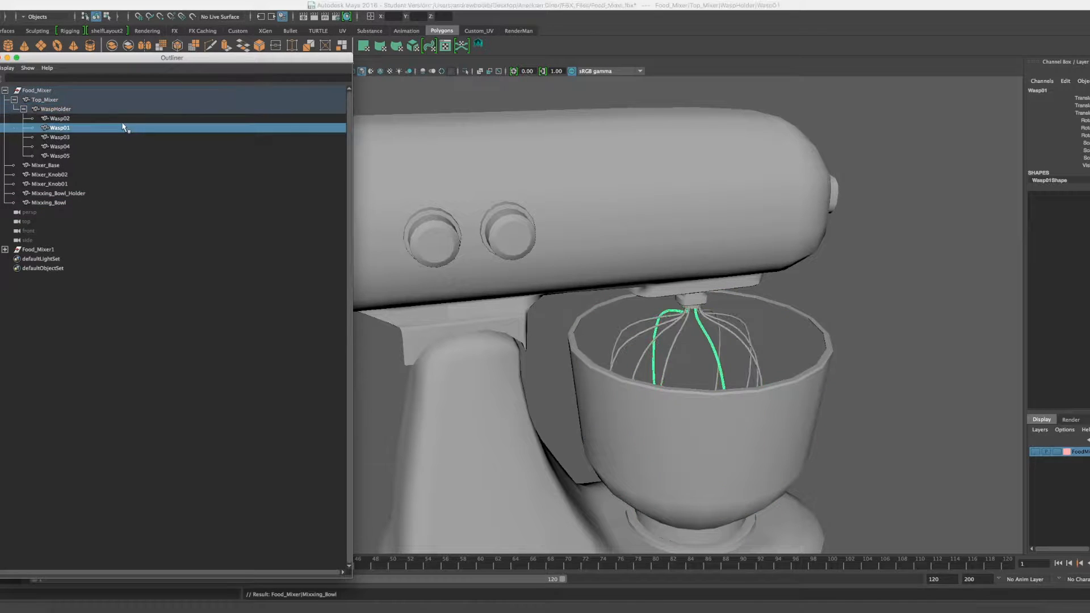
left_click(73, 112)
middle_click_drag(73, 111, 50, 94)
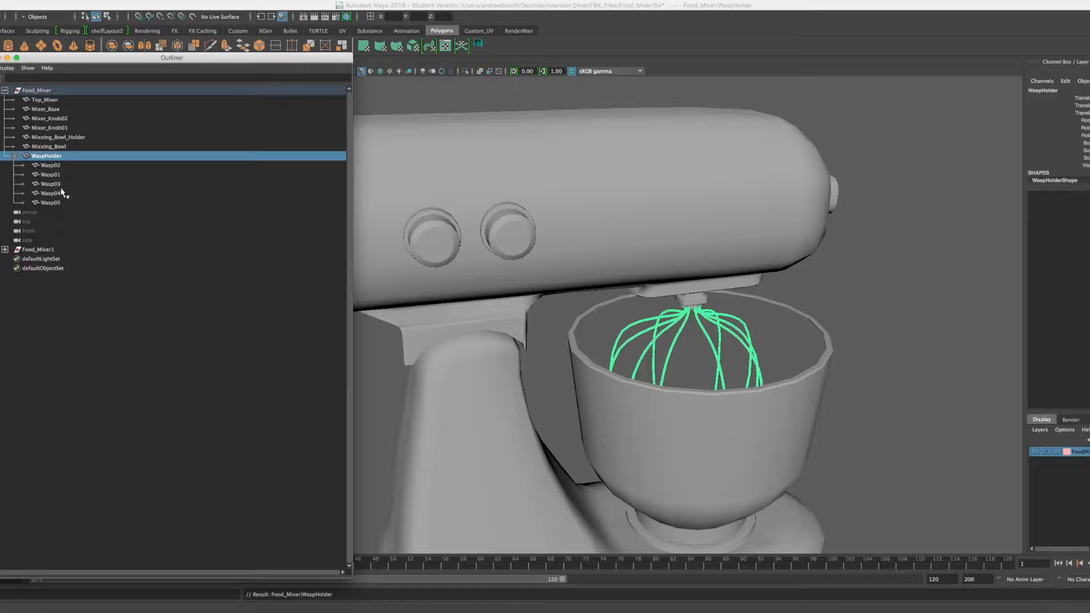
Step: Reparent Wasp01 to Wasp05 from WaspHolder directly to the Food_Mixer group and collapse the group
left_click_drag(66, 203, 54, 173)
middle_click_drag(55, 173, 27, 96)
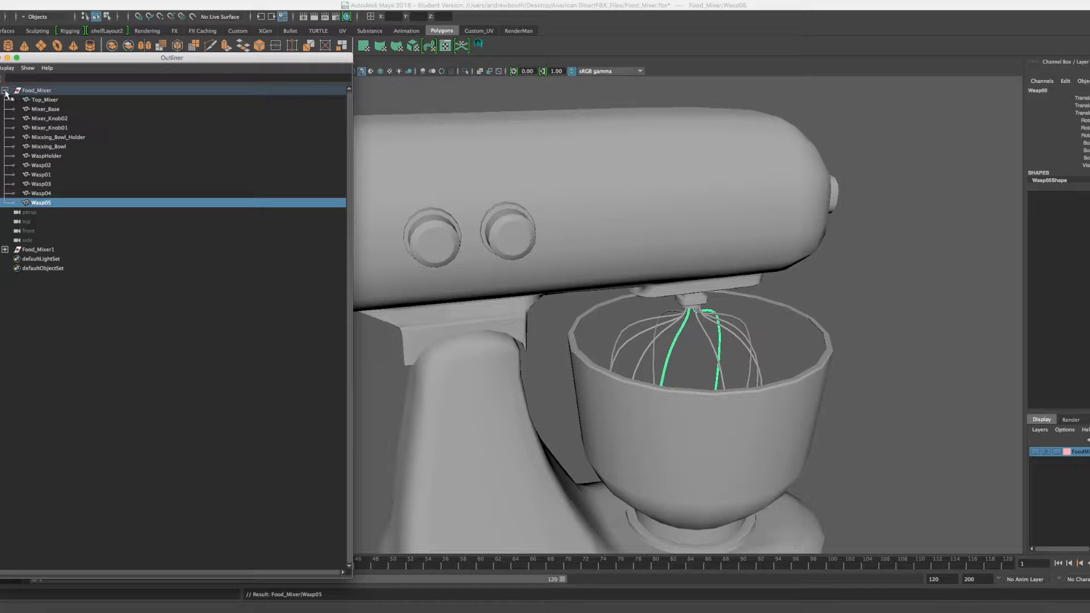
left_click(4, 90)
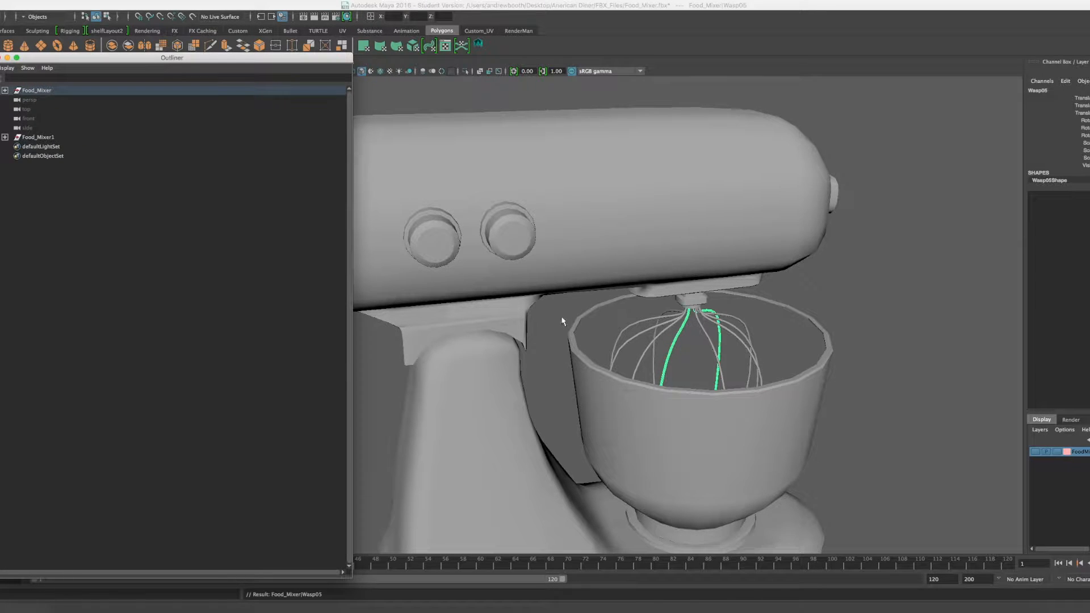
Step: Select Top_Mixer and the knobs individually to check their separation, and display Top_Mixer's UVs in the UV Editor
left_click(537, 196)
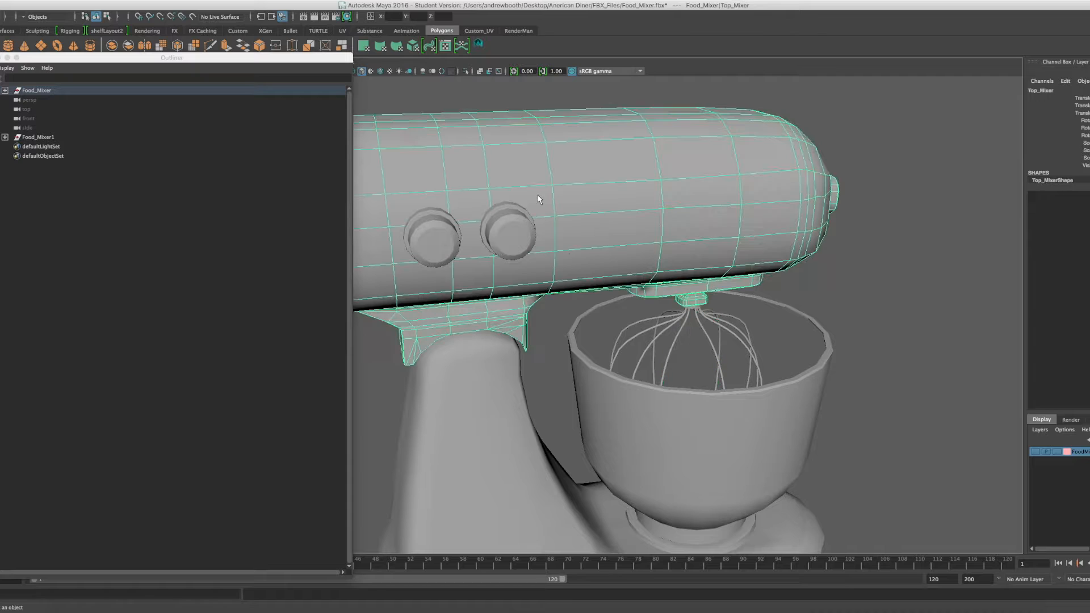
left_click(513, 249)
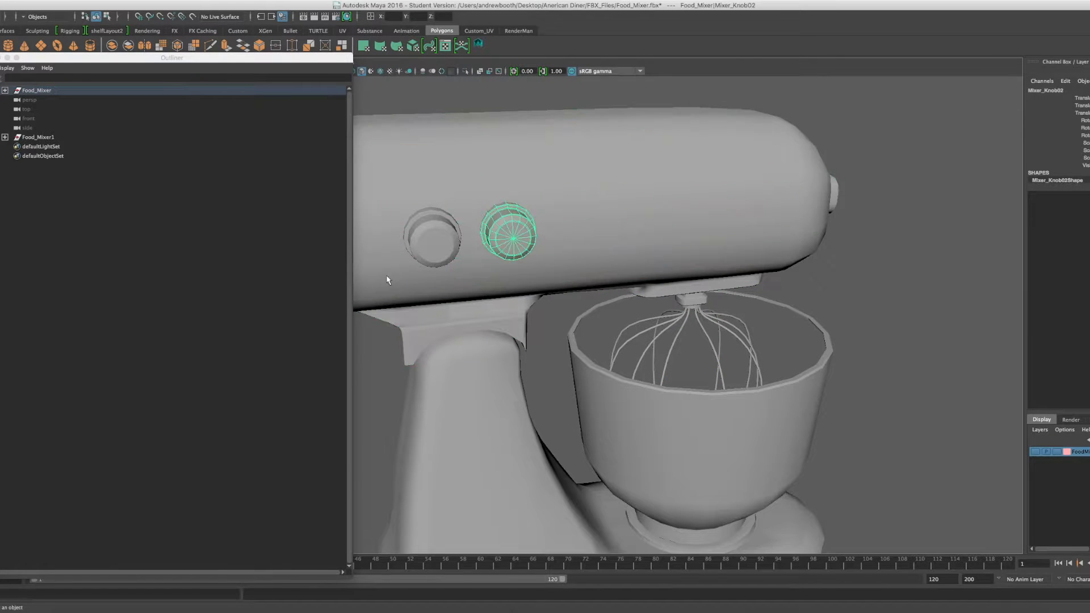
left_click(419, 254)
left_click(693, 206)
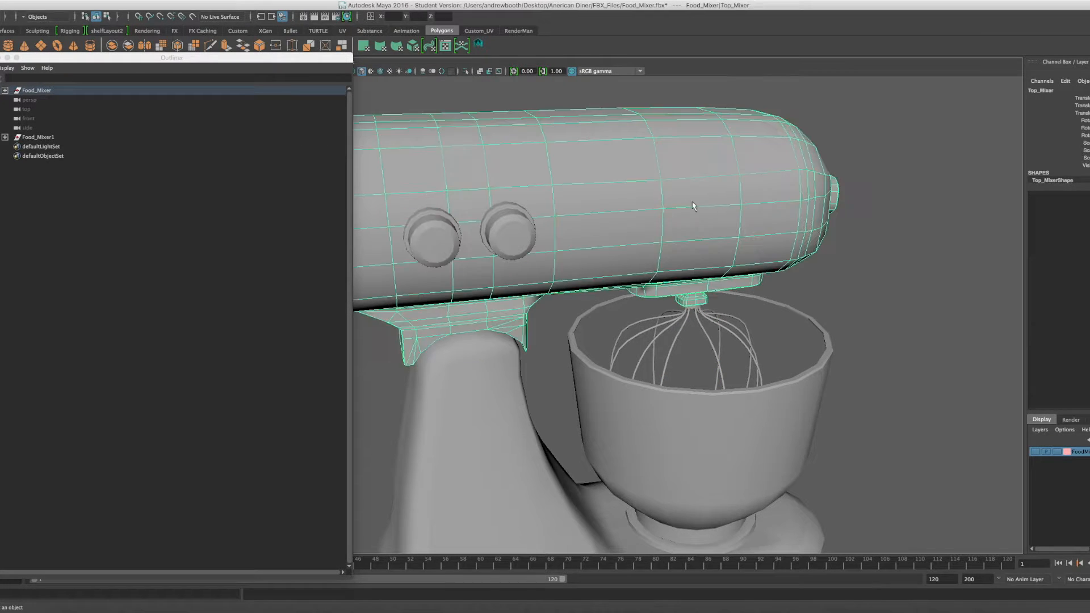
left_click(446, 45)
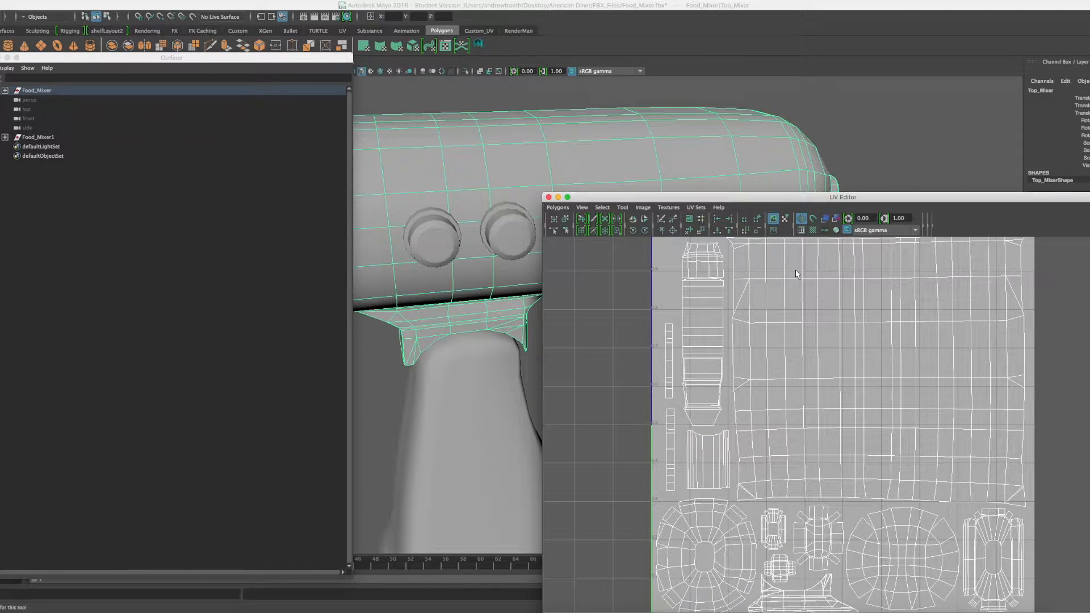
Step: Examine Top_Mixer's UV layout in the UV Editor with texture borders, a brief checker preview and shaded shells, and move the editor aside
left_click(804, 231)
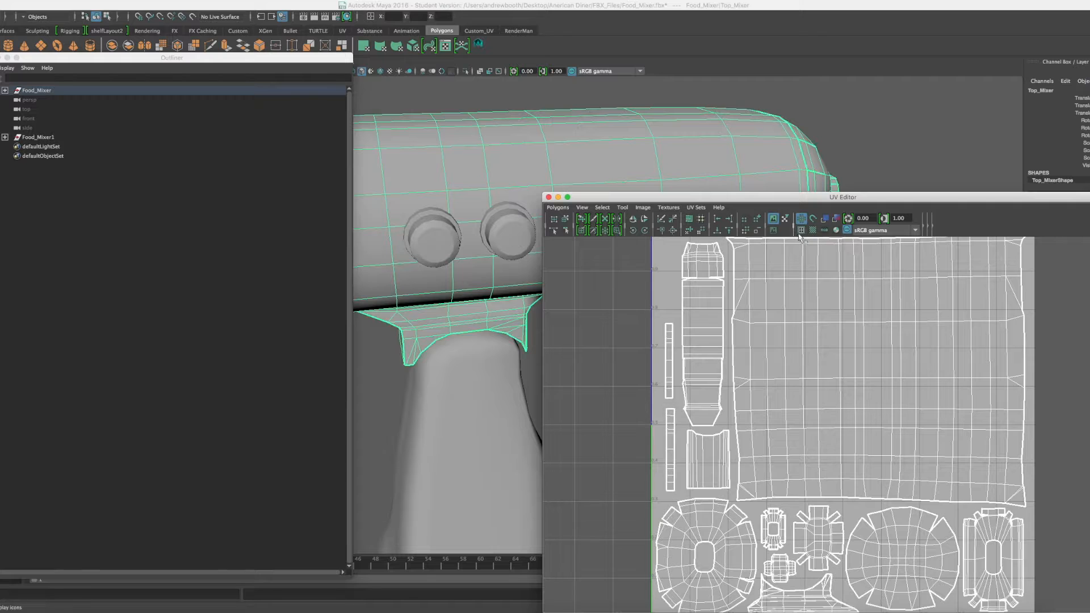
left_click(814, 231)
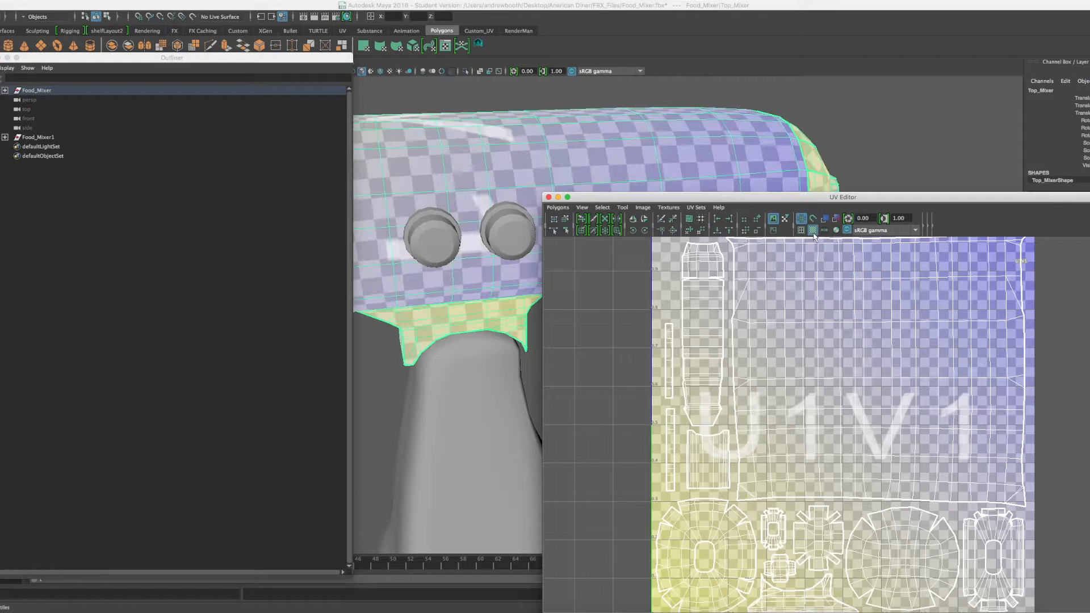
left_click(814, 233)
left_click(826, 220)
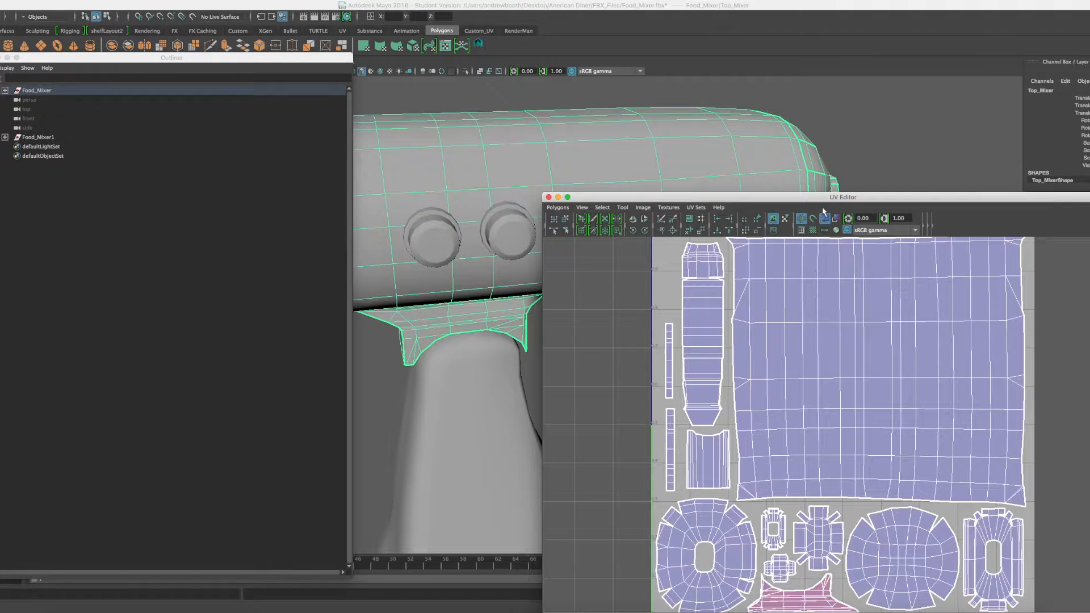
left_click_drag(828, 199, 768, 108)
key("f")
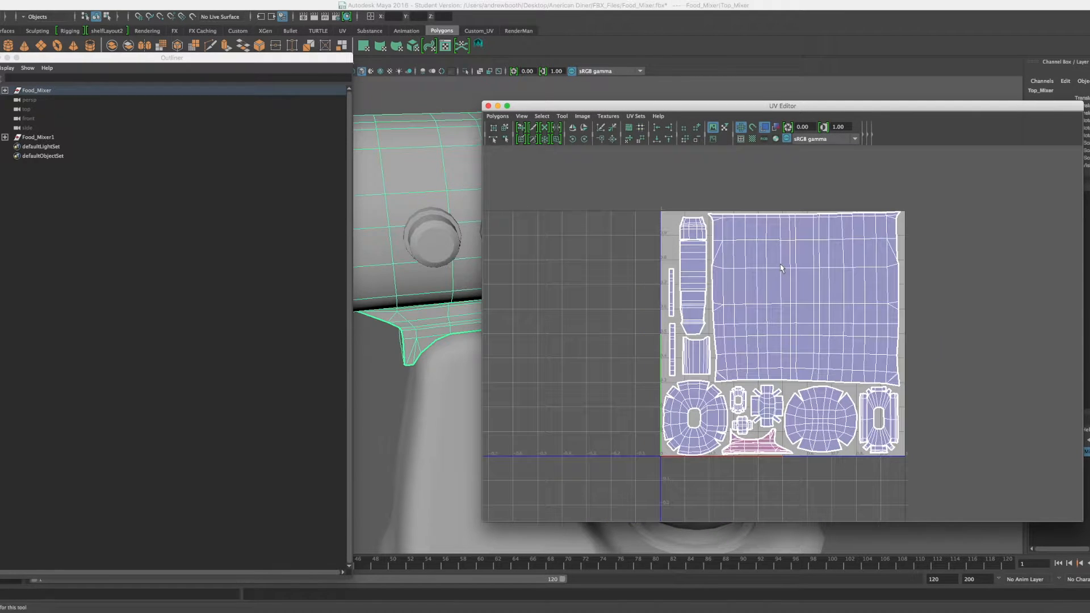
scroll(782, 267, "up", 3)
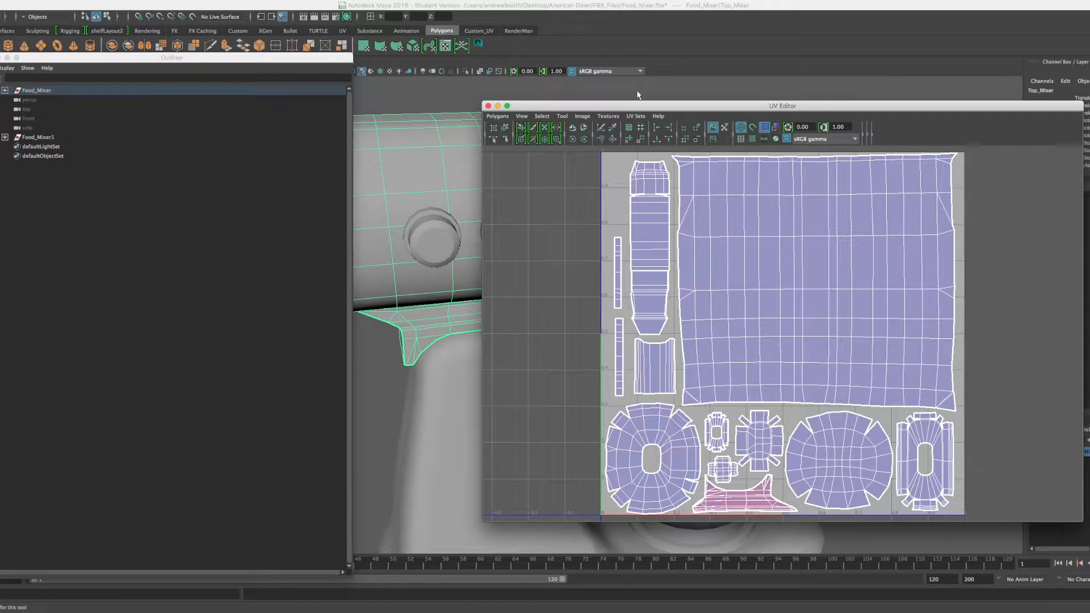
left_click_drag(635, 108, 0, 318)
Step: Assign a new Lambert material to the Top_Mixer object
left_click_drag(825, 272, 825, 293, "alt")
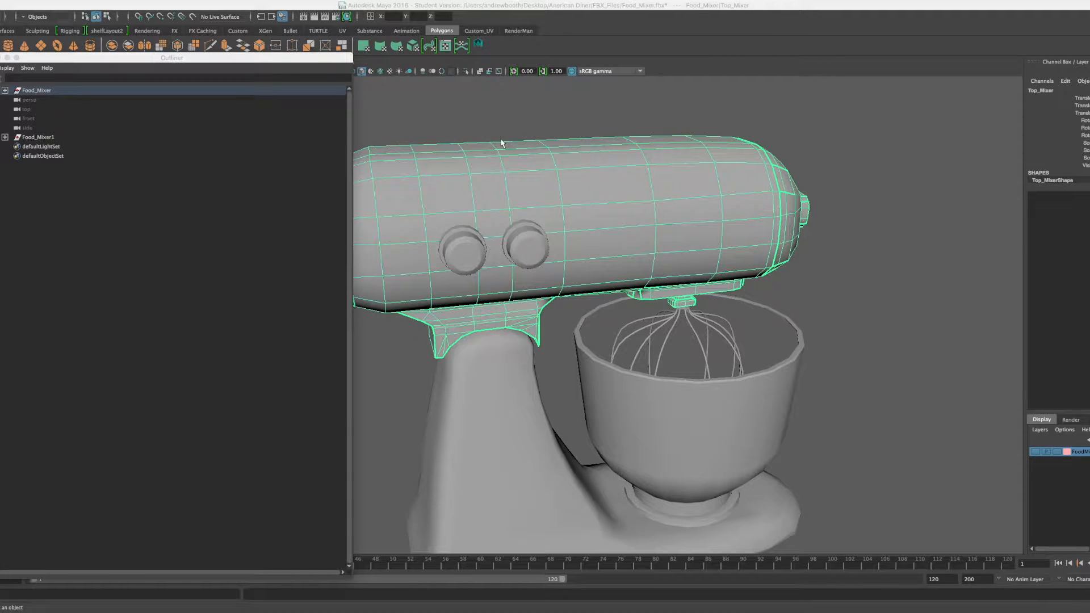
right_click(590, 208)
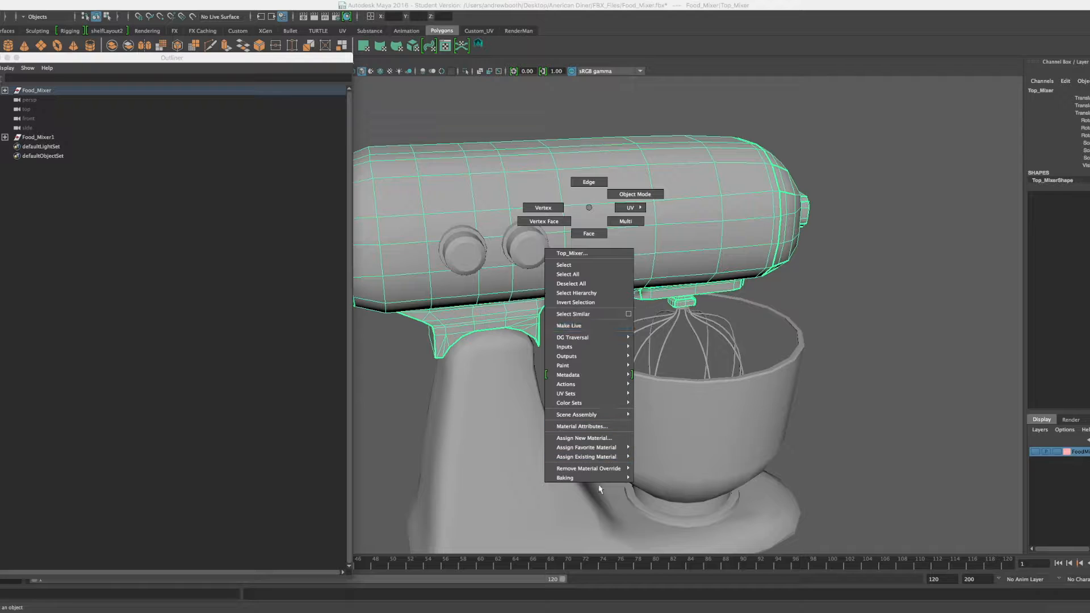
left_click(600, 439)
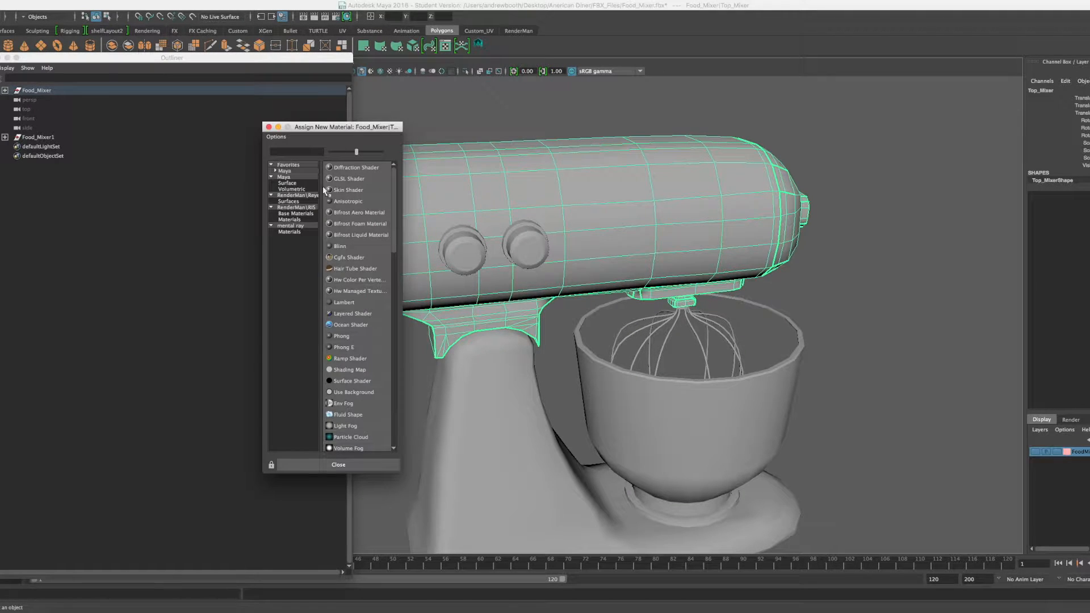
left_click(289, 178)
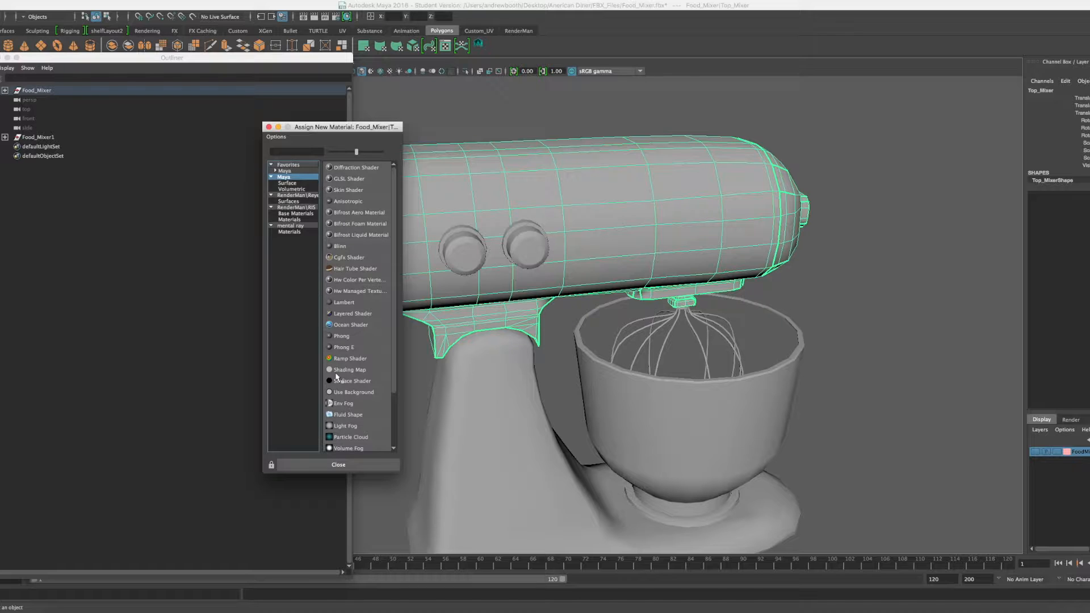
left_click(345, 302)
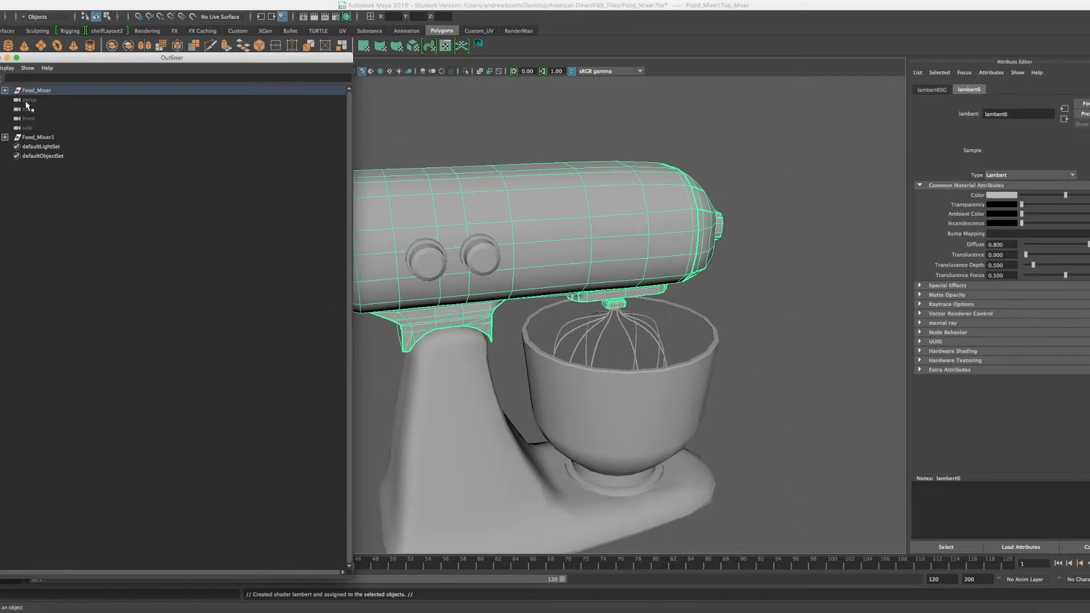
Step: Rename Top_Mixer's new Lambert material to YellowMat
double_click(1023, 114)
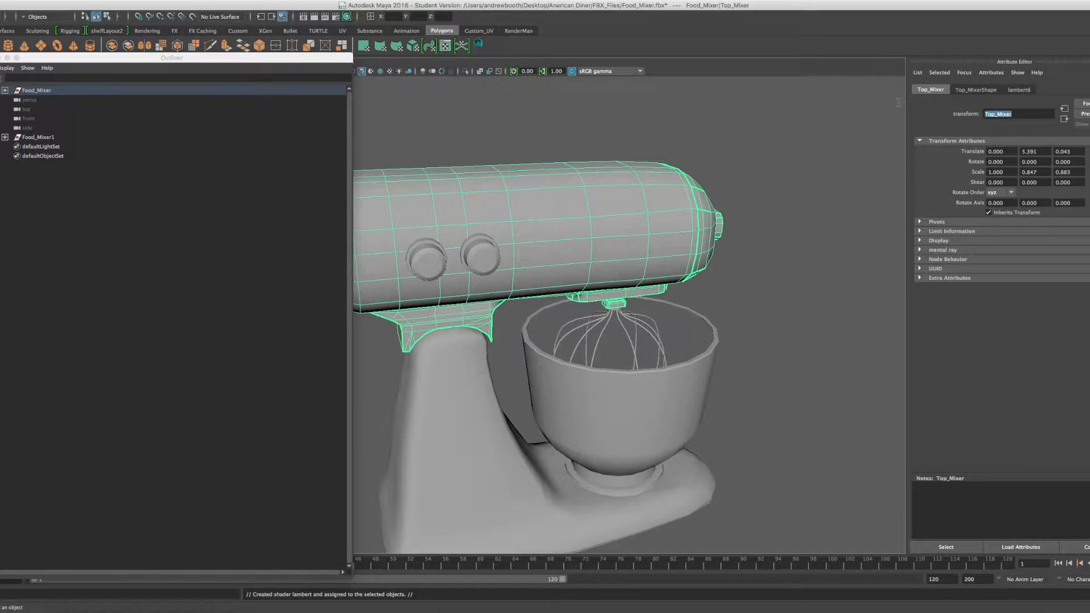
left_click(1021, 89)
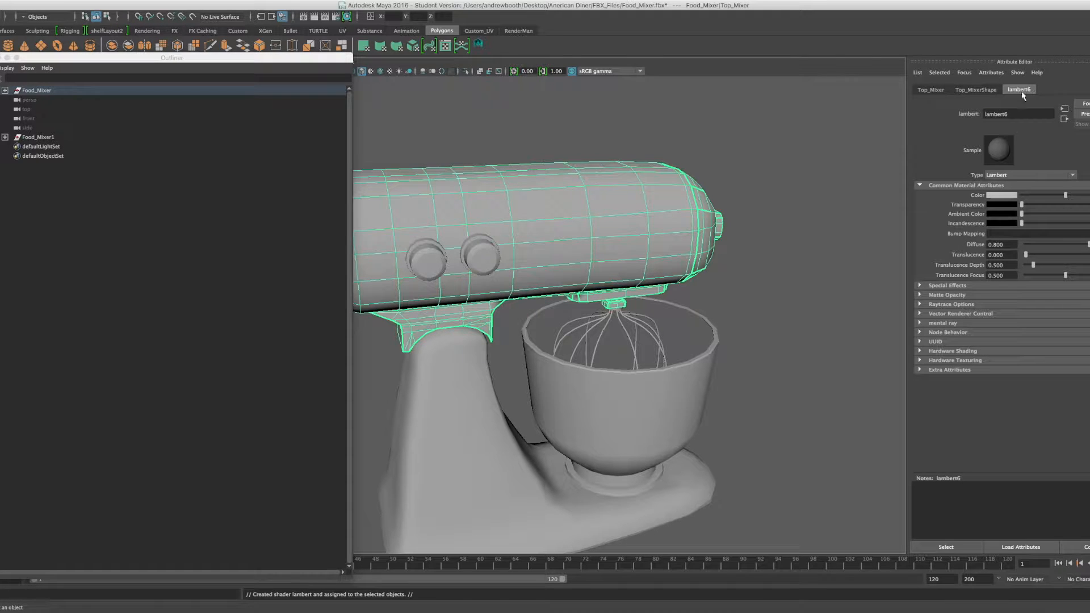
double_click(1022, 109)
type("Yellow")
key("Return")
right_click(602, 254)
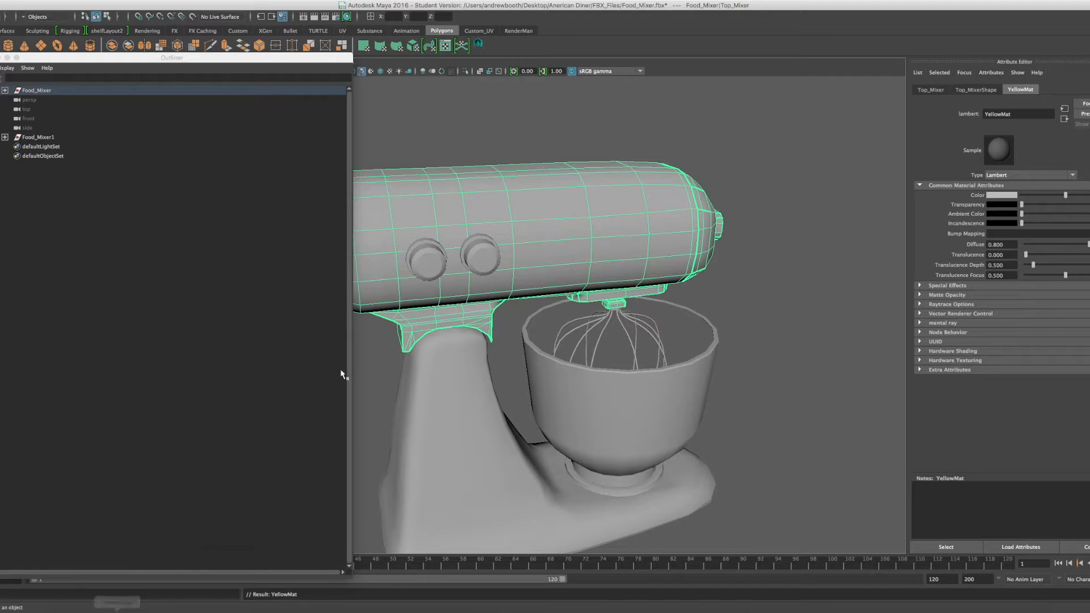
left_click(1086, 195)
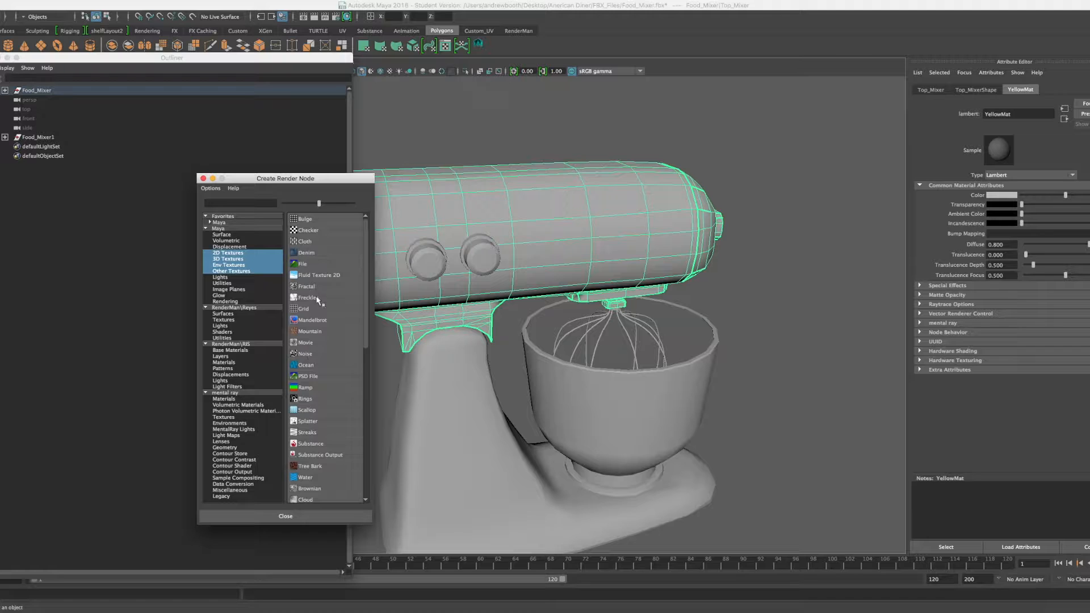
left_click(286, 517)
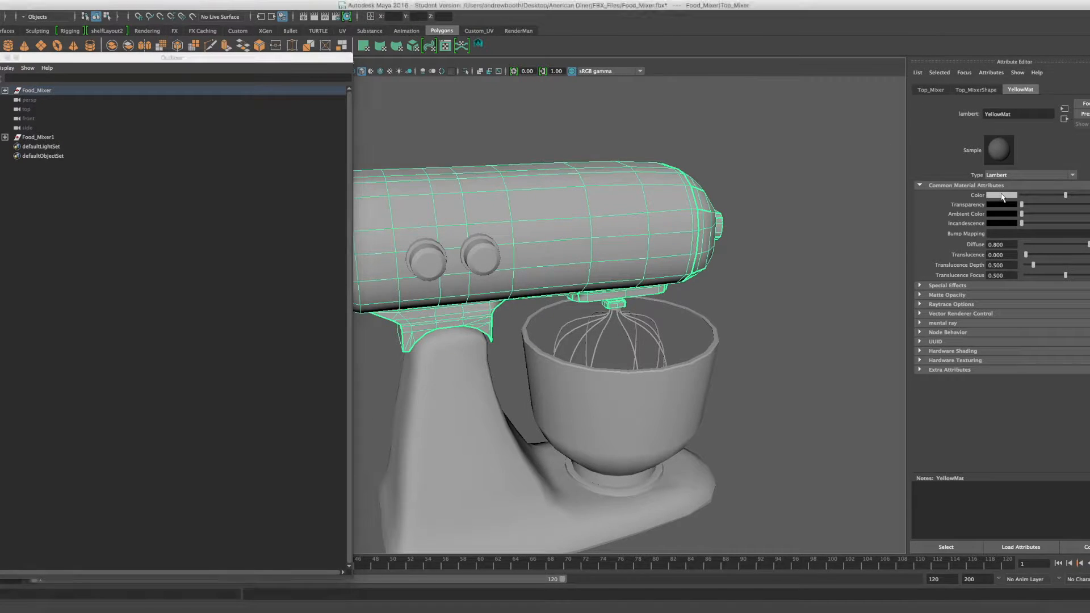
Step: Set YellowMat's color to pure yellow from the preset swatches and deselect the object to view the result
left_click(1002, 194)
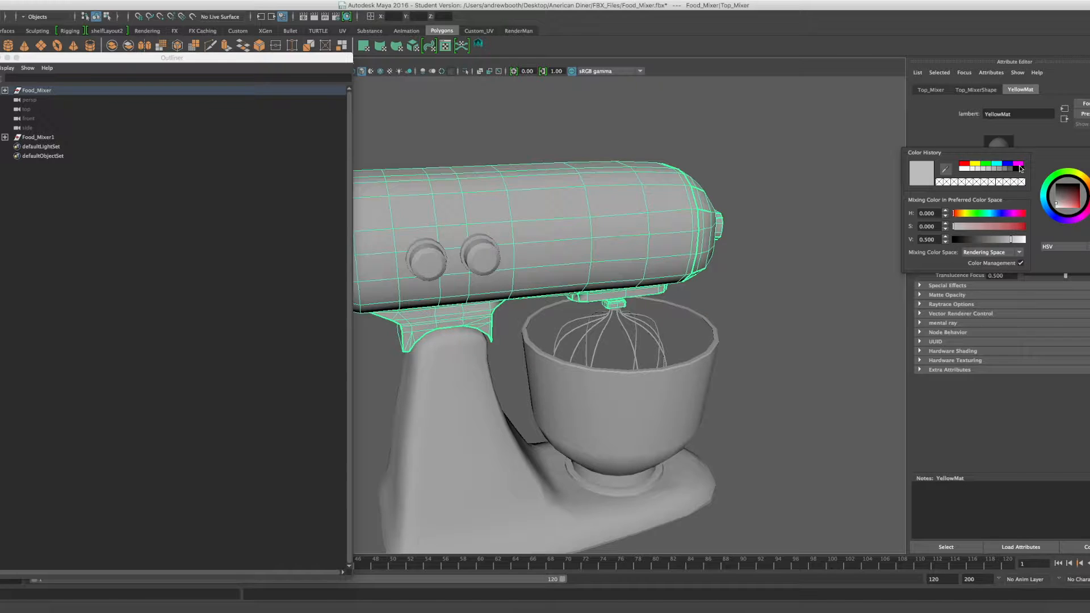
left_click(976, 166)
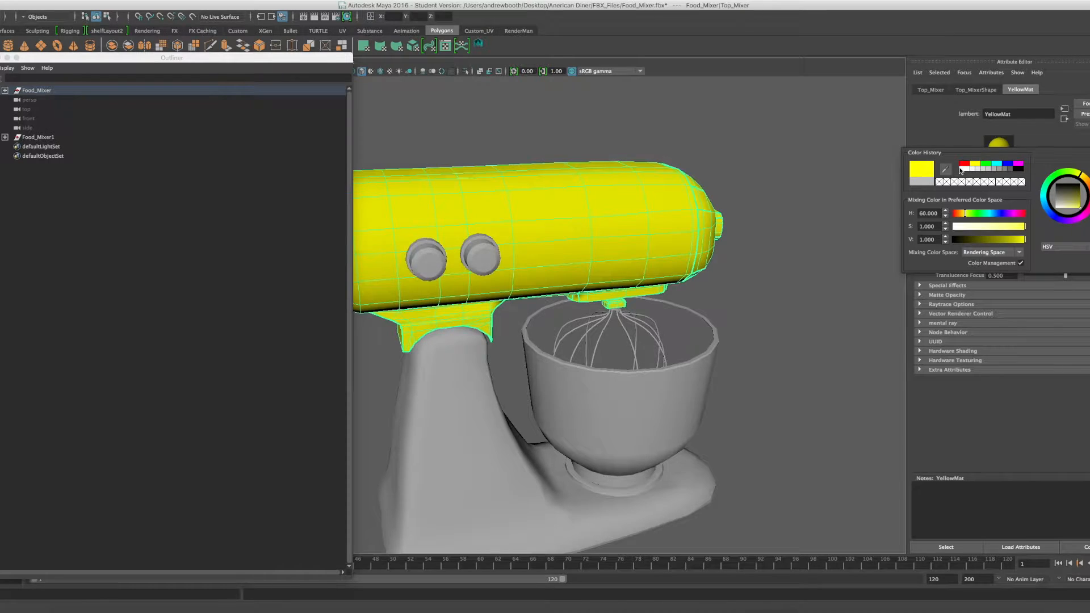
left_click(857, 169)
scroll(745, 195, "up", 3)
scroll(744, 194, "down", 3)
scroll(590, 273, "up", 2)
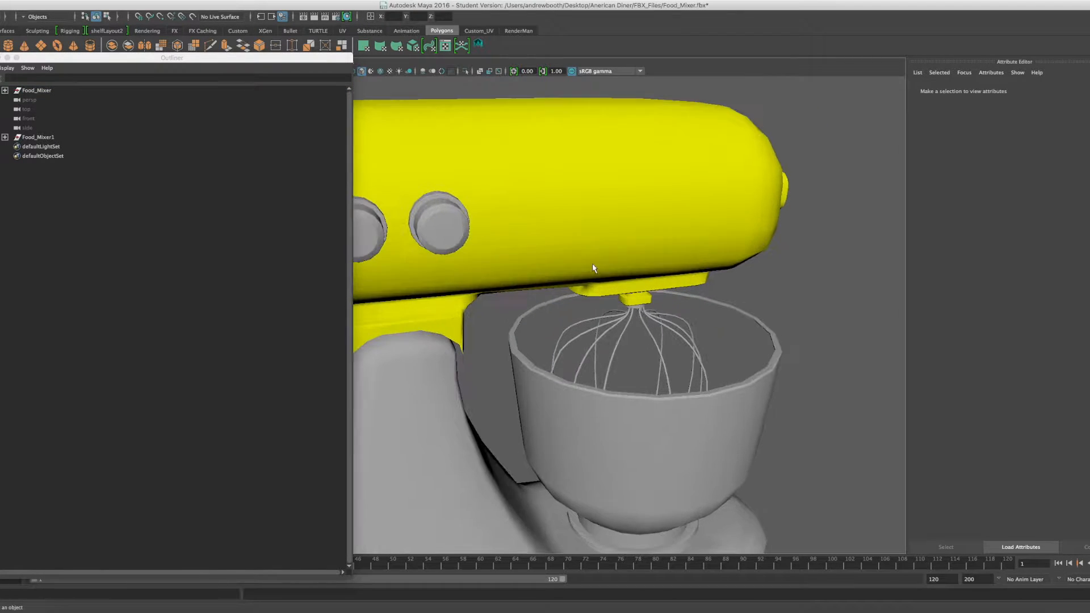
left_click(611, 216)
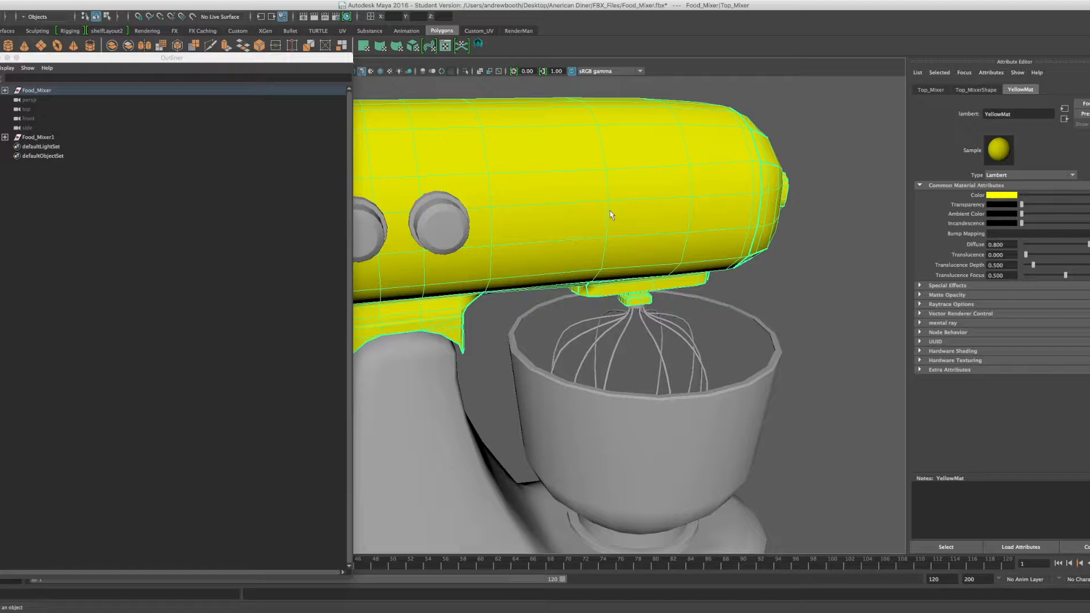
left_click_drag(641, 249, 557, 236, "alt")
scroll(555, 241, "up", 3)
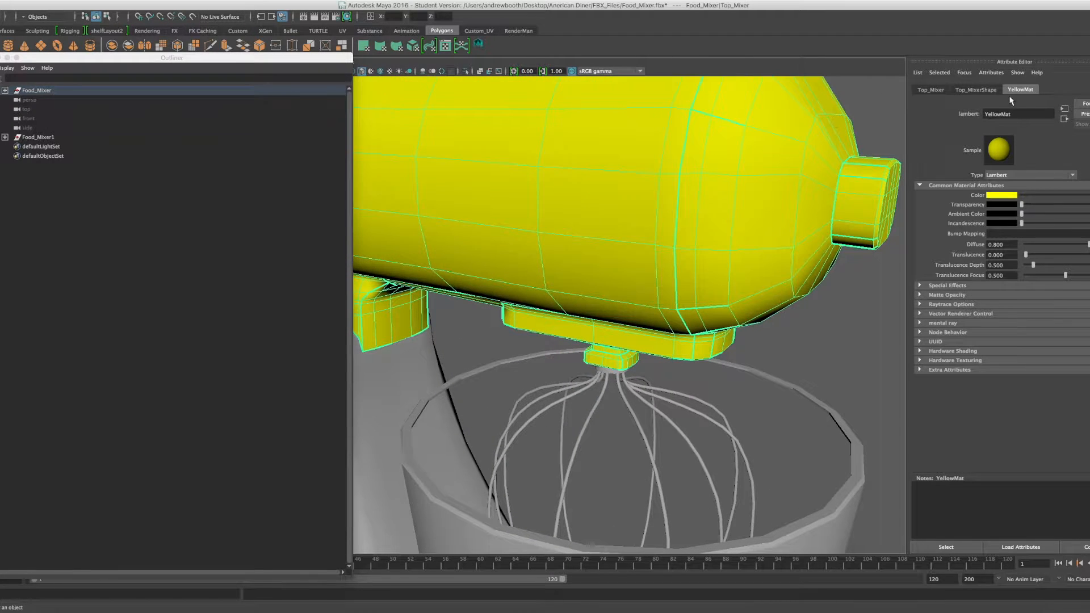
double_click(1011, 112)
type("Red_M")
key("BackSpace")
key("BackSpace")
key("BackSpace")
key("Escape")
left_click(904, 132)
left_click(677, 246)
right_click(888, 355)
right_click(865, 341)
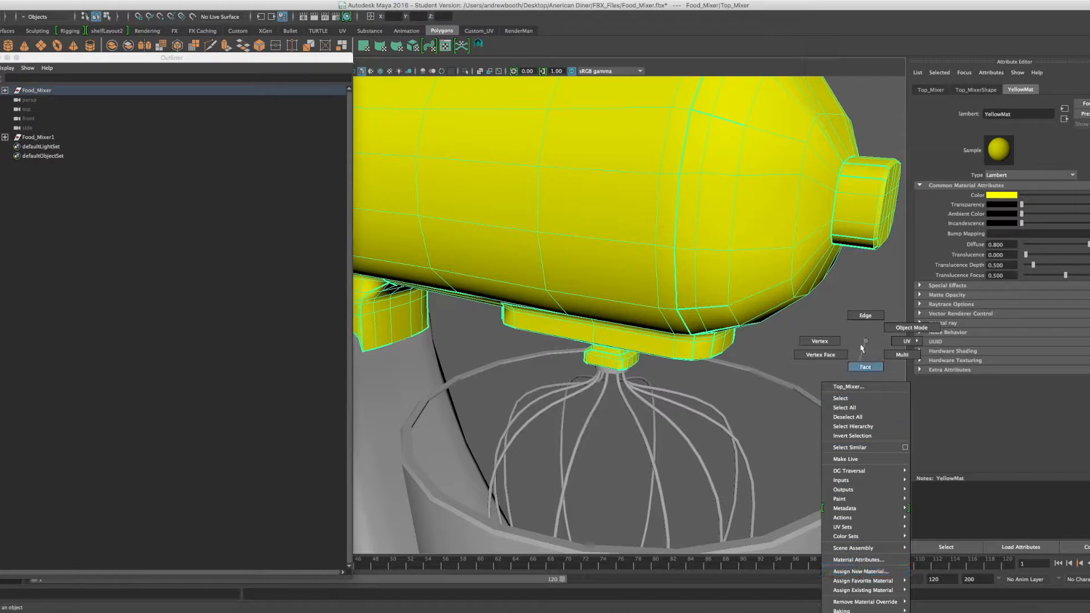
left_click(870, 274)
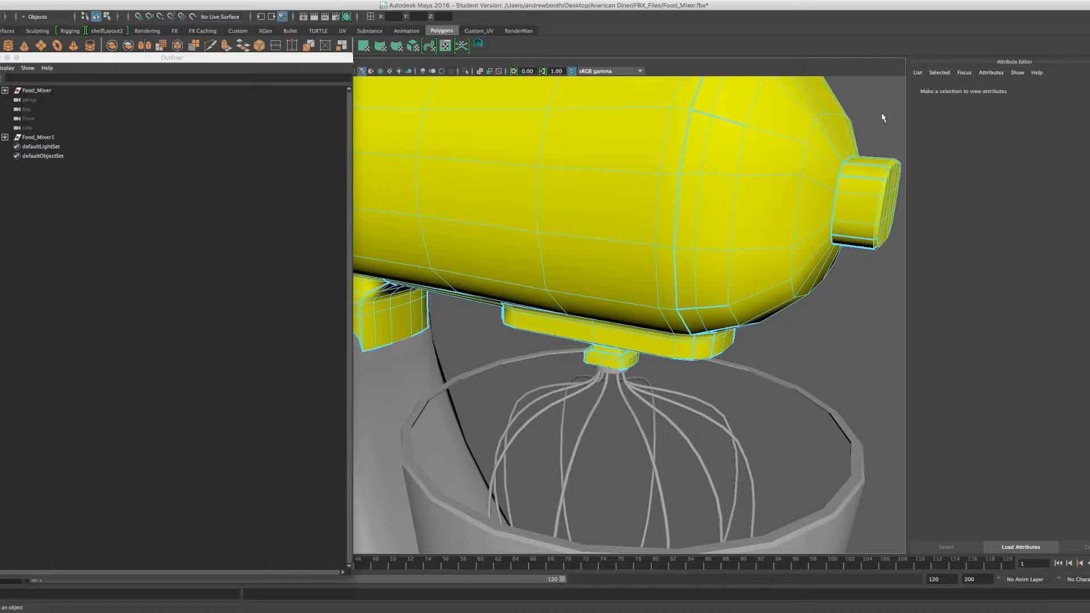
right_click_drag(791, 195, 840, 180)
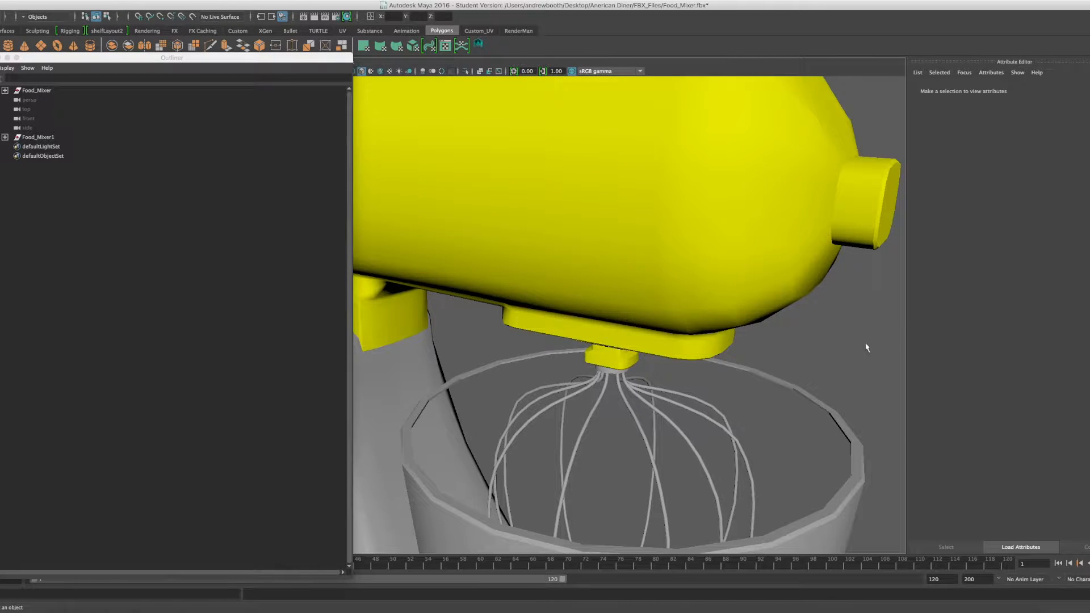
Step: Switch Top_Mixer to face selection and select all front faces of the protruding cap at its nose, including the beveled rim
left_click(833, 180)
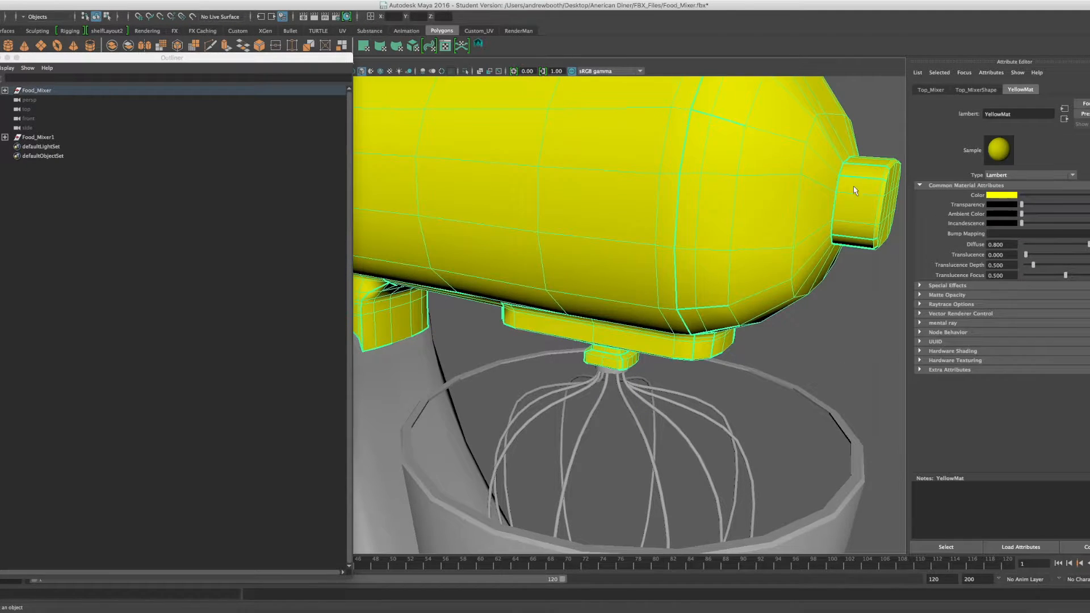
left_click_drag(802, 207, 779, 208, "alt")
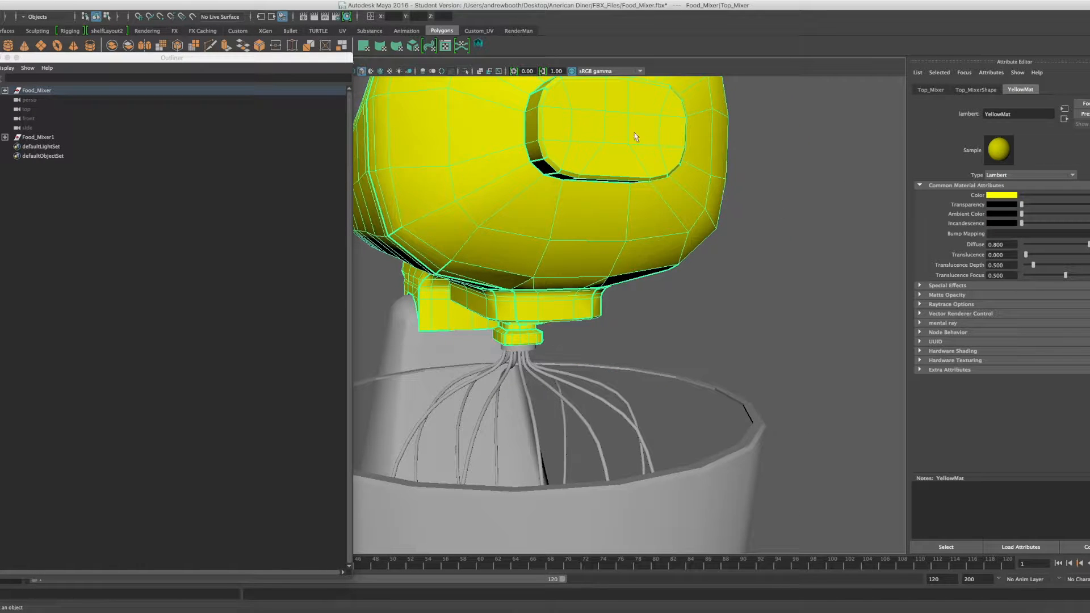
right_click_drag(607, 150, 597, 172)
left_click(625, 187)
left_click_drag(625, 187, 632, 227, "alt")
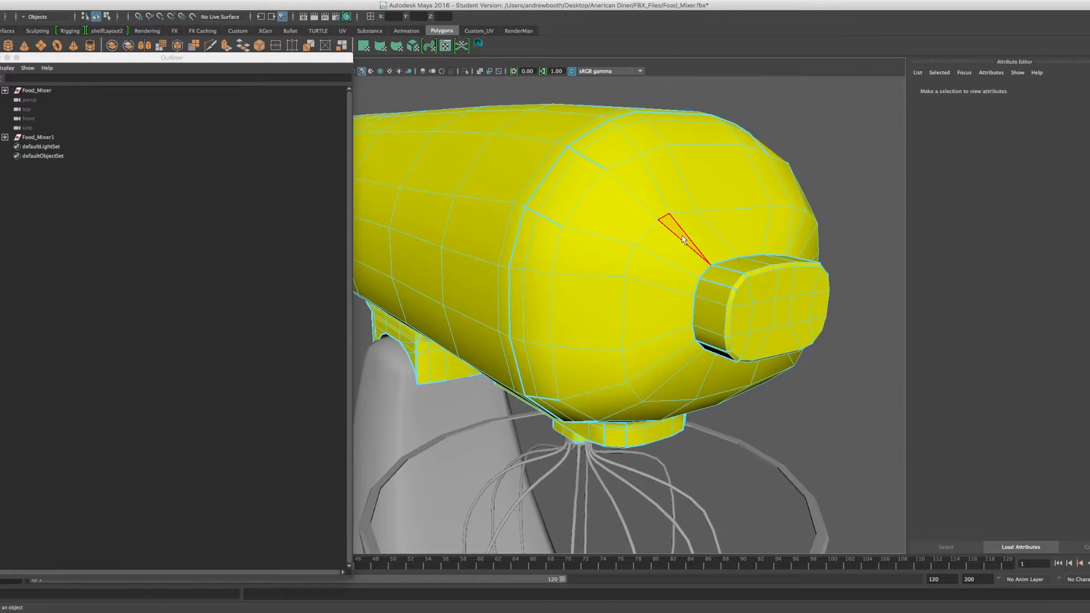
left_click(734, 293)
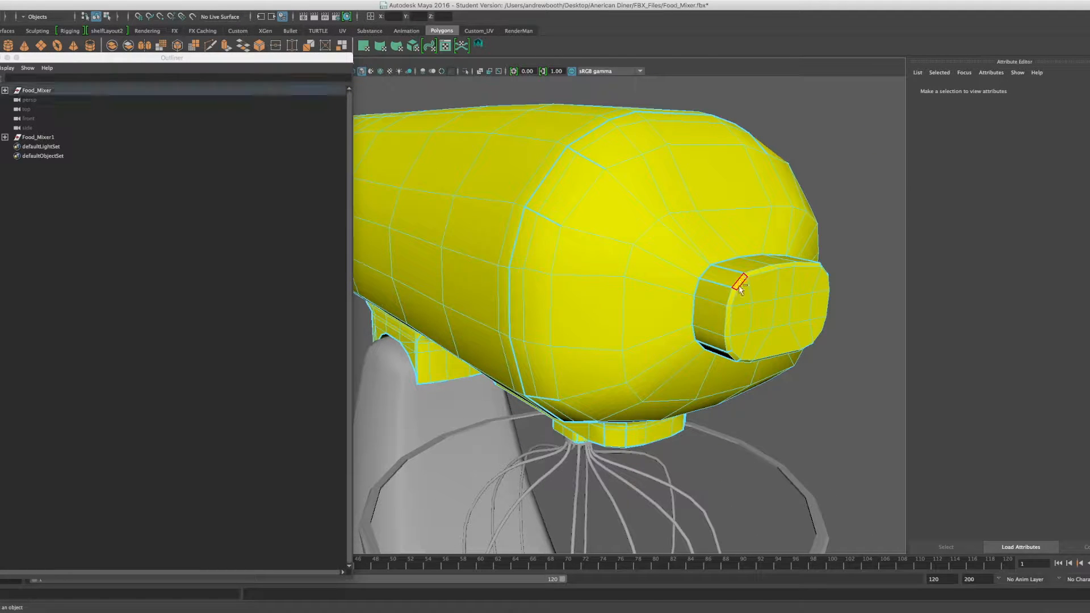
double_click(734, 294, "shift")
left_click(745, 292, "shift")
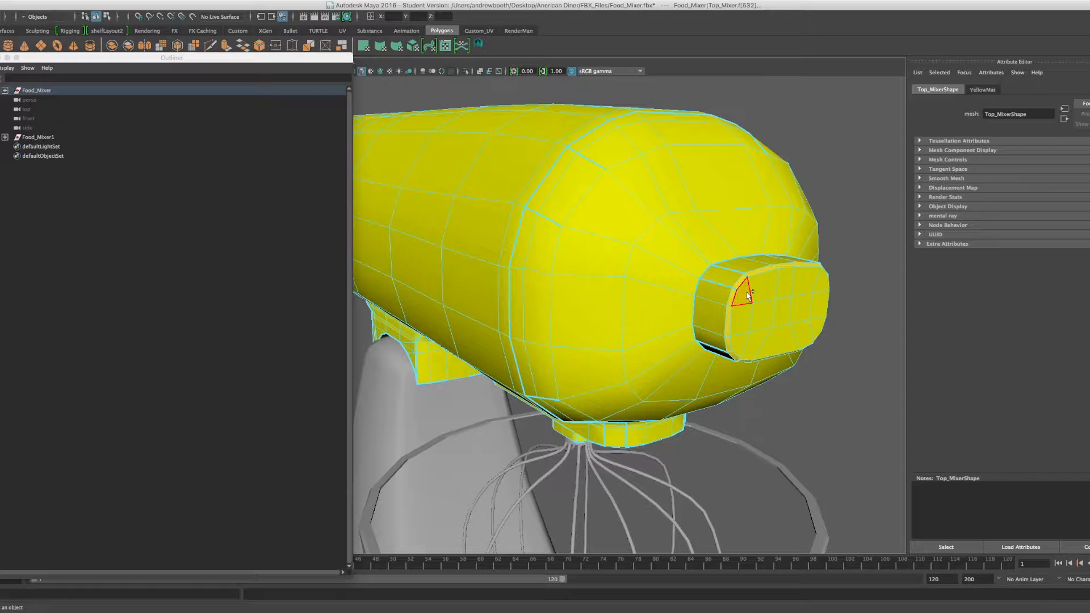
left_click(766, 291, "shift")
middle_click_drag(753, 296, 657, 306, "alt")
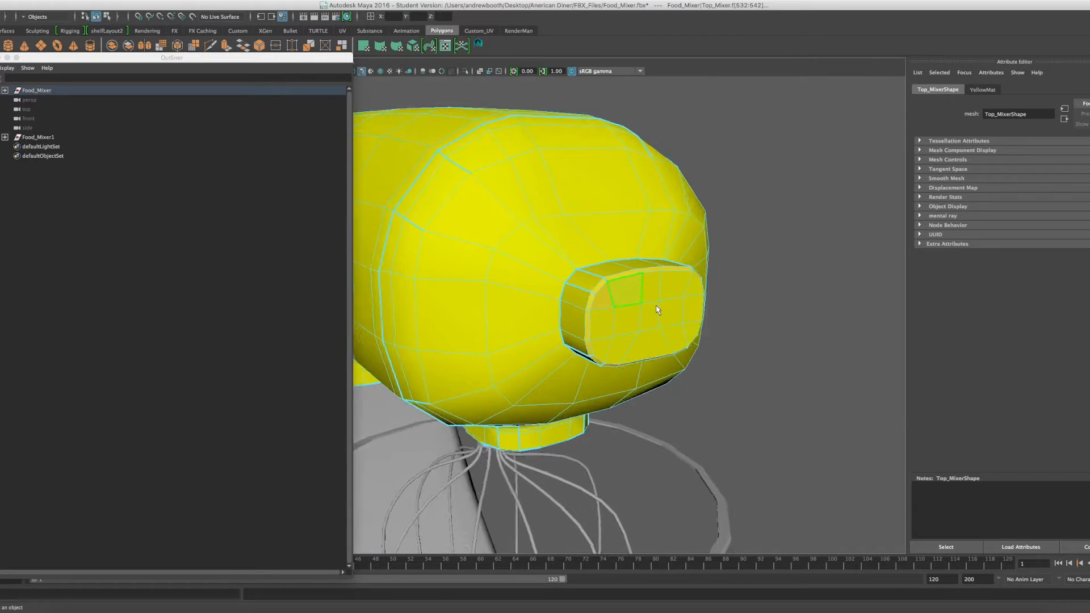
right_click_drag(658, 307, 674, 302, "alt")
scroll(674, 302, "down", 5)
left_click(709, 312, "shift")
left_click(734, 309, "shift")
left_click(776, 307, "shift")
left_click(794, 309, "shift")
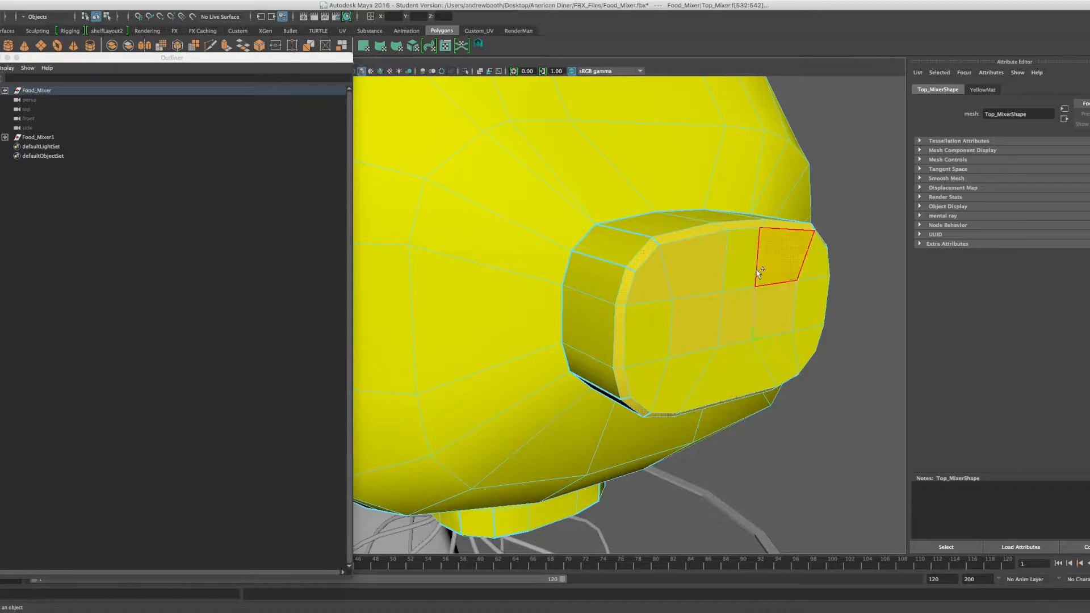
left_click(811, 304, "shift")
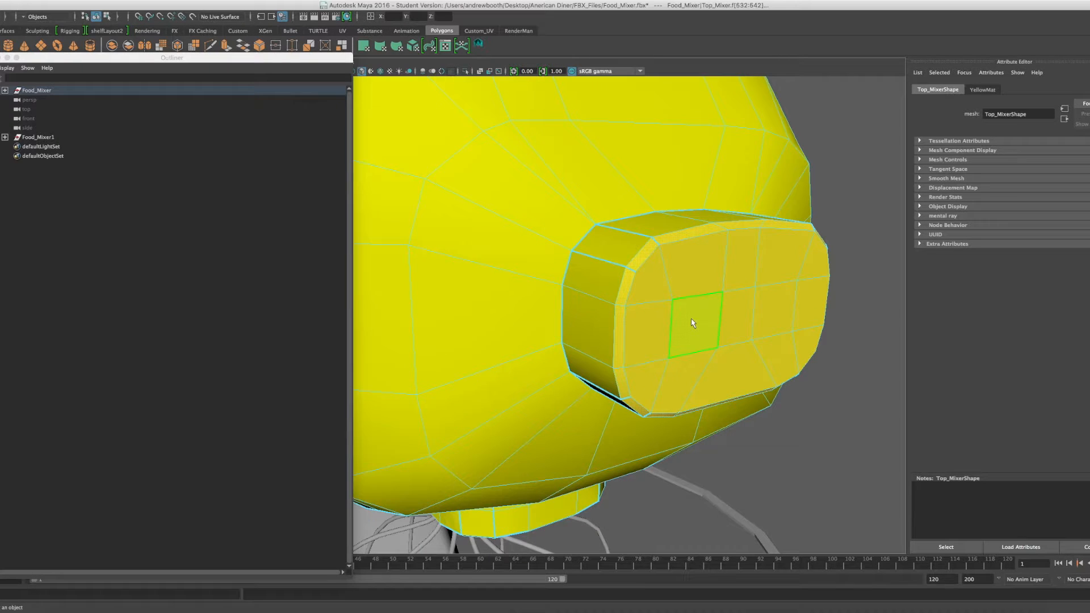
Step: Assign a new Lambert material to the selected front faces of the cap
right_click(692, 319)
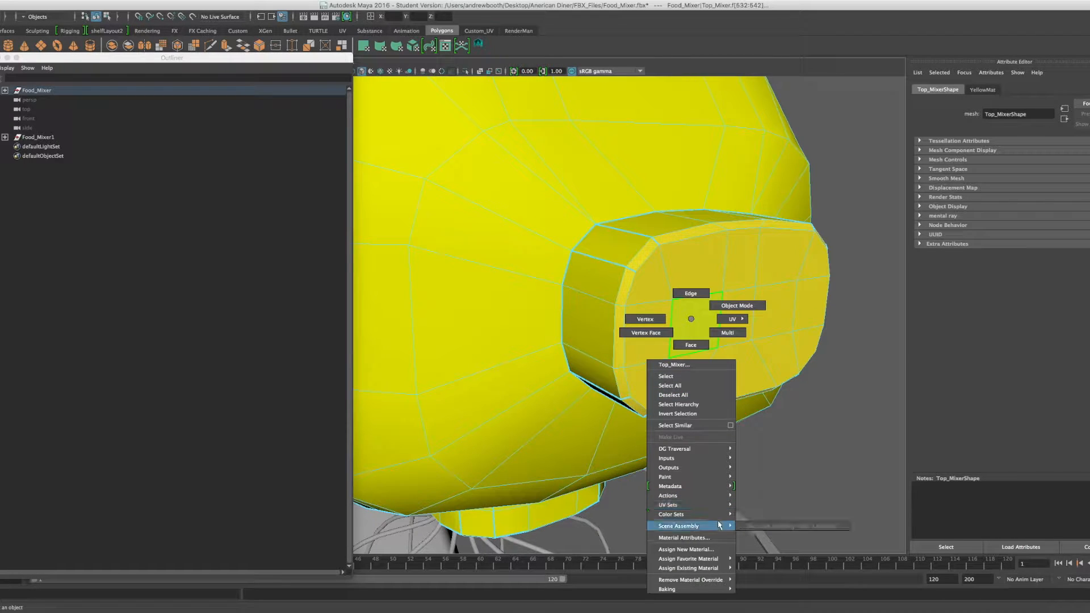
mouse_move(696, 569)
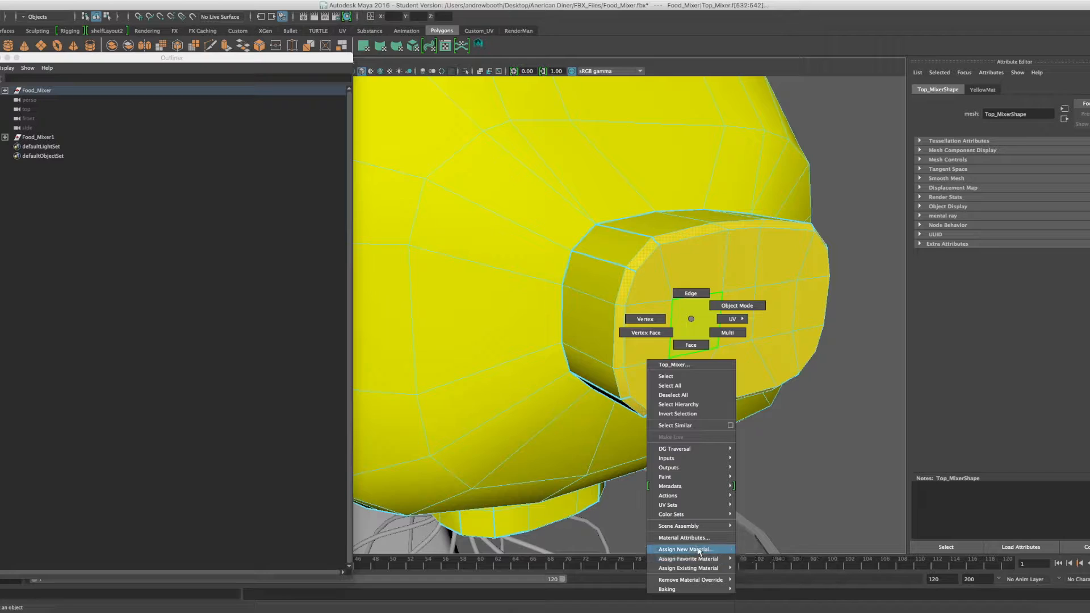
left_click(703, 550)
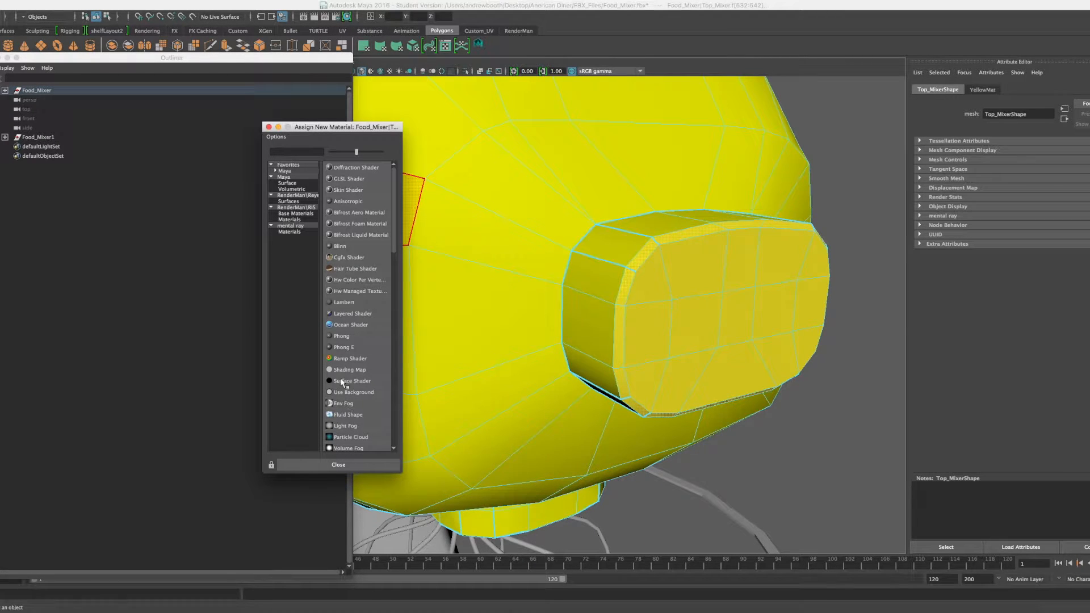
left_click(338, 302)
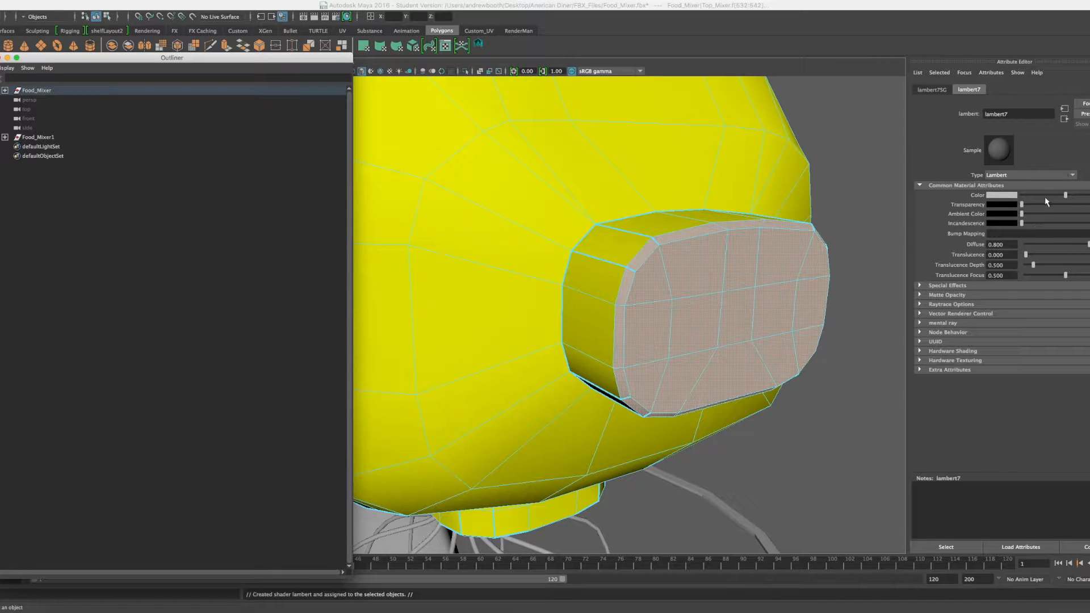
Step: Set the cap material's color to pure red from the preset swatches and deselect the faces
left_click(1004, 197)
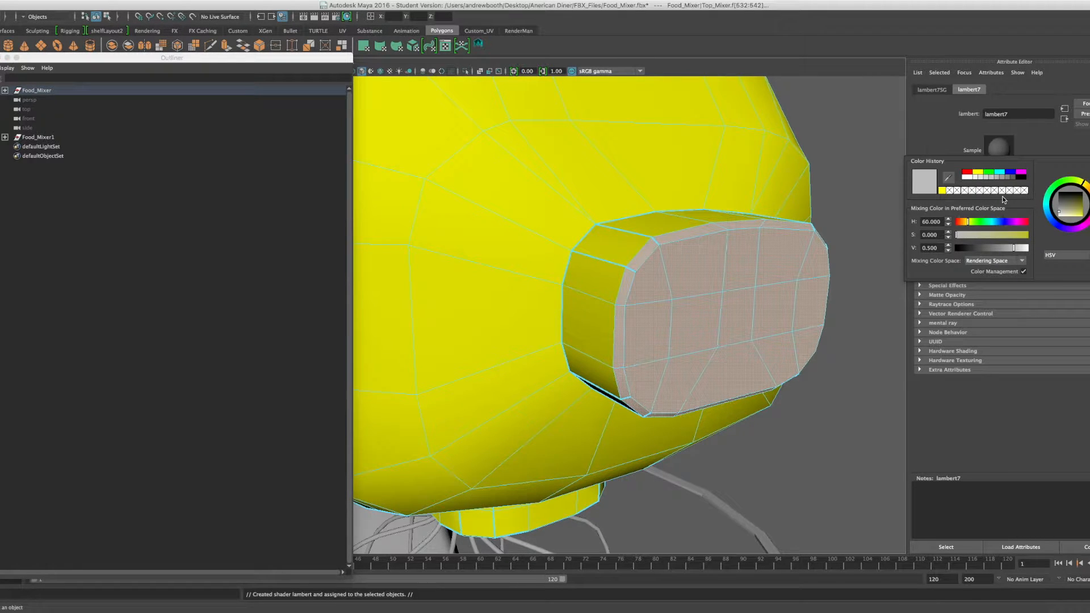
left_click(967, 173)
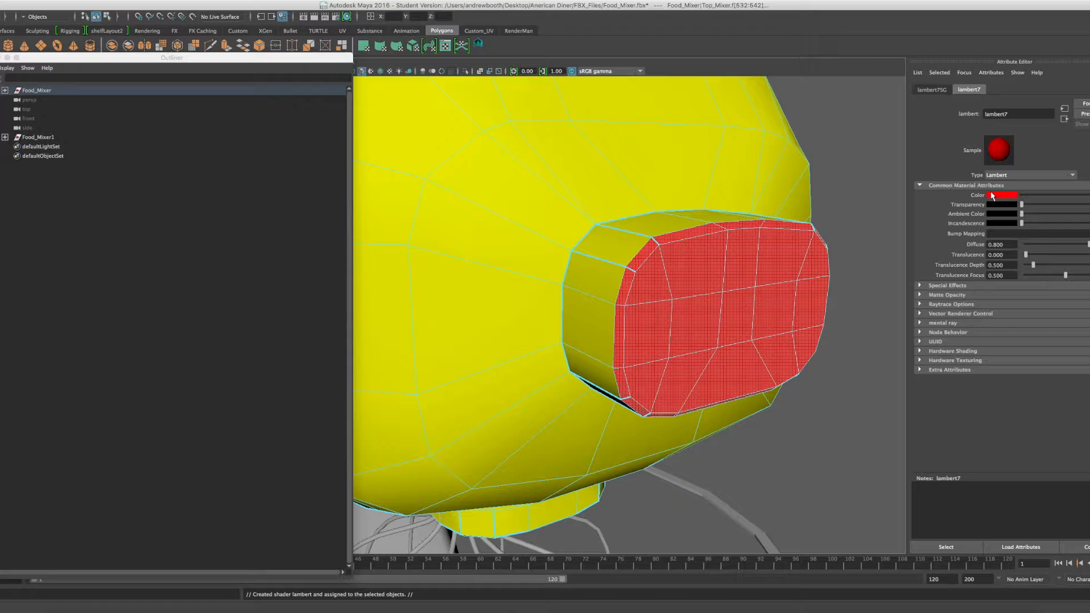
left_click(826, 195)
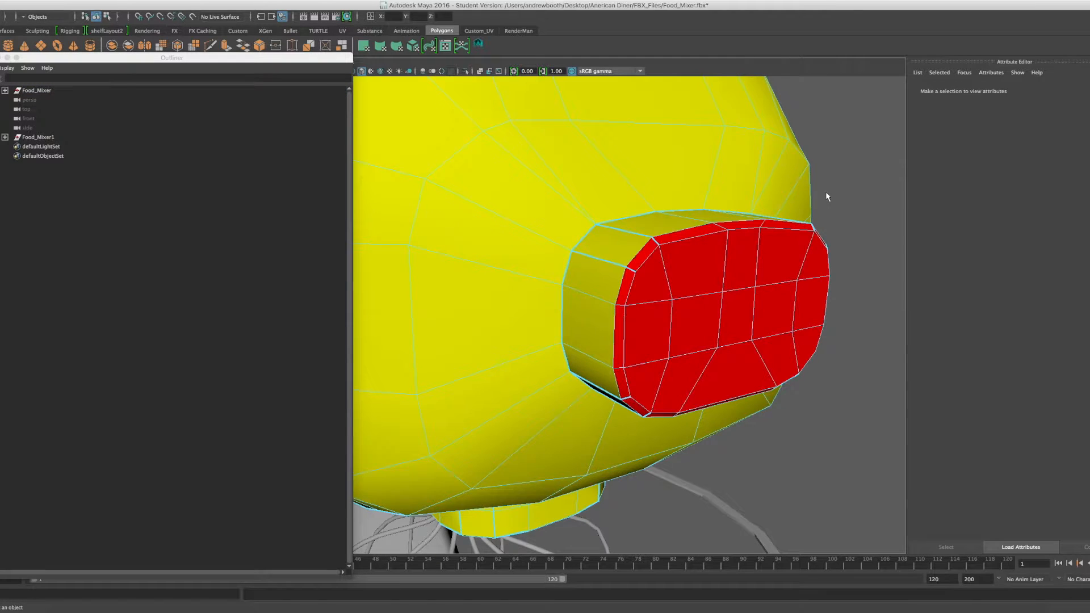
Step: Rename the red Lambert material on the cap's front faces to RedMat and clear the selection
scroll(863, 146, "up", 5)
scroll(863, 146, "down", 3)
scroll(737, 433, "down", 5)
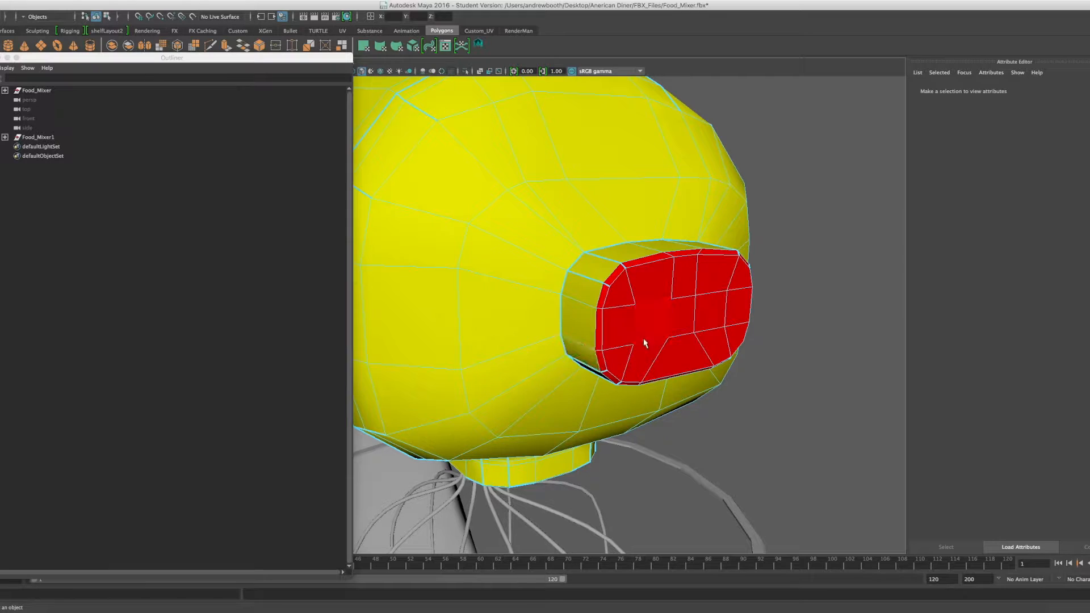
left_click(652, 321)
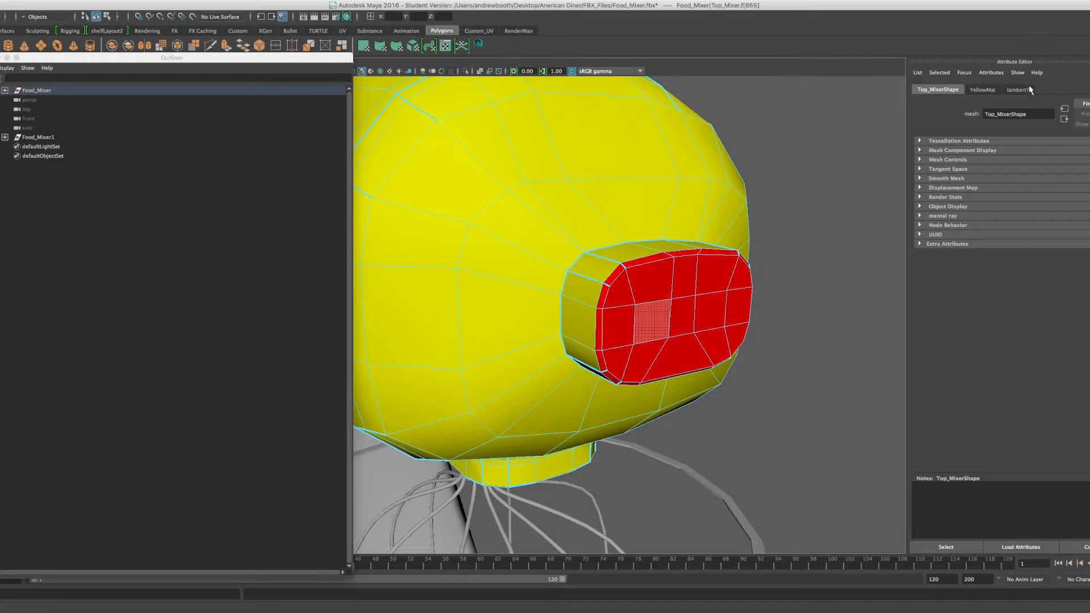
left_click(1018, 89)
double_click(999, 114)
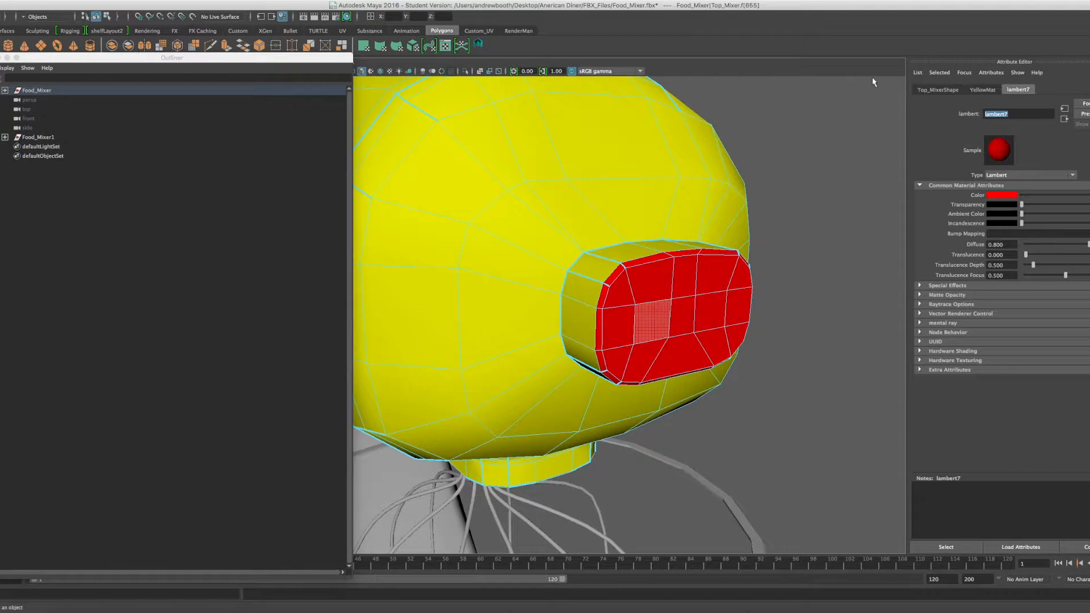
type("C")
key("Return")
left_click(770, 398)
left_click_drag(687, 324, 618, 296, "alt")
left_click(263, 1)
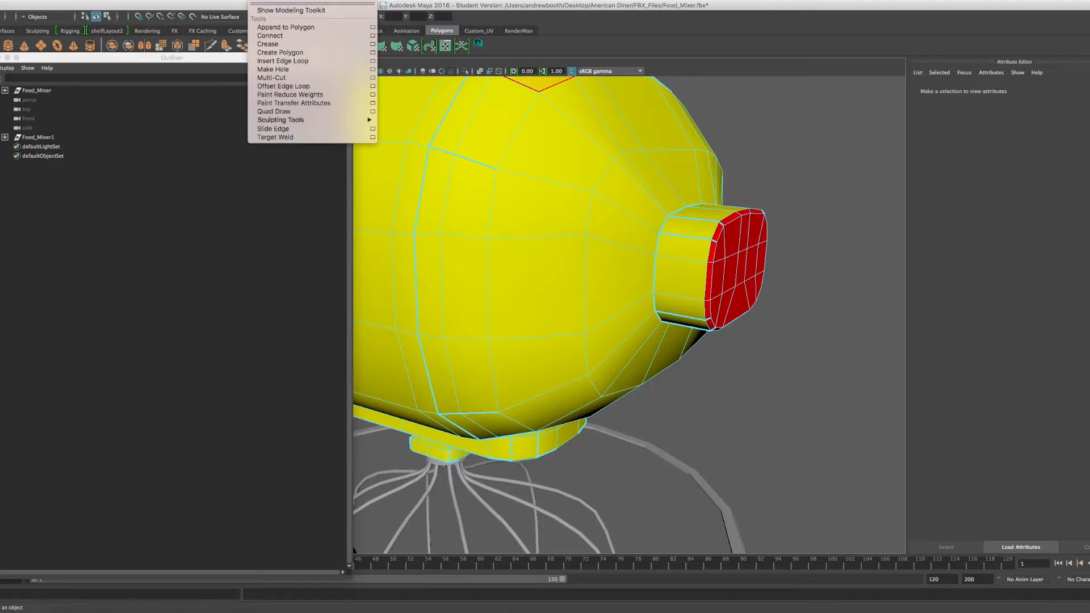
left_click(811, 378)
scroll(811, 379, "up", 5)
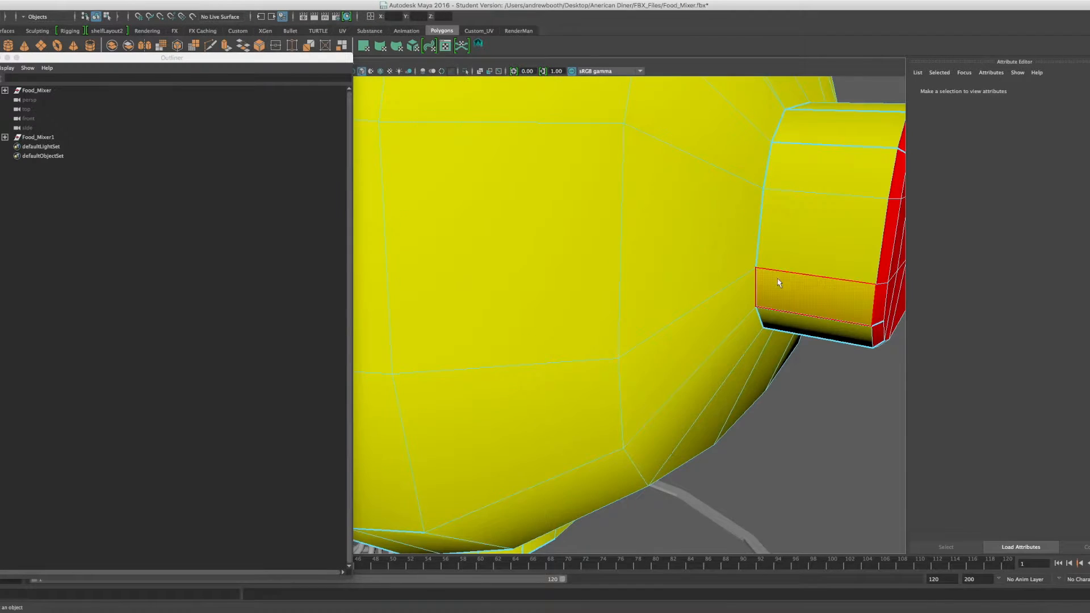
scroll(781, 281, "up", 5)
scroll(814, 273, "down", 3)
middle_click_drag(815, 274, 710, 272, "alt")
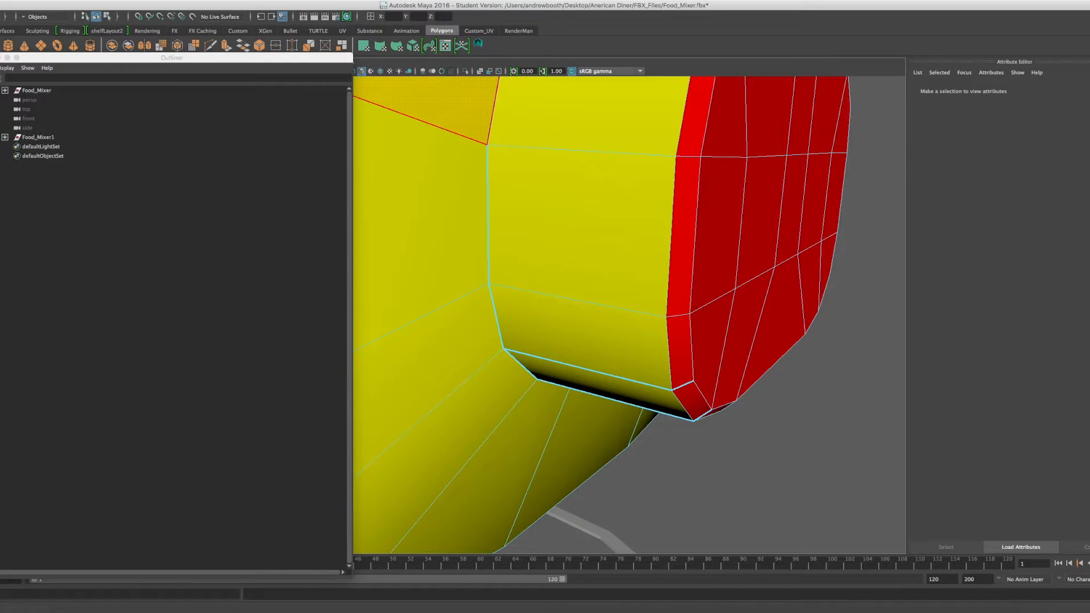
left_click(225, 1)
mouse_move(267, 1)
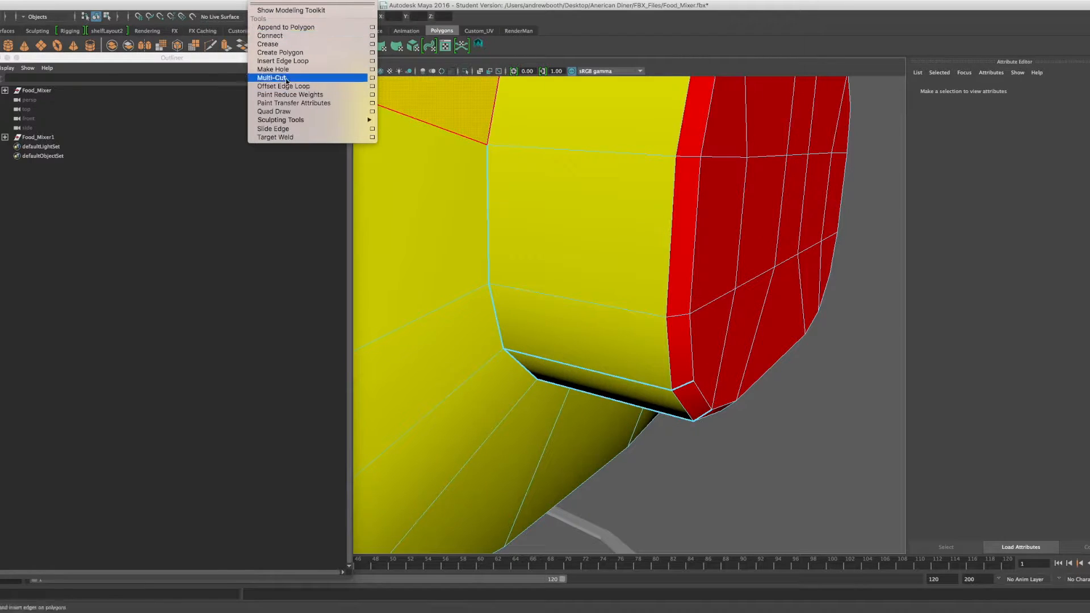
left_click(281, 53)
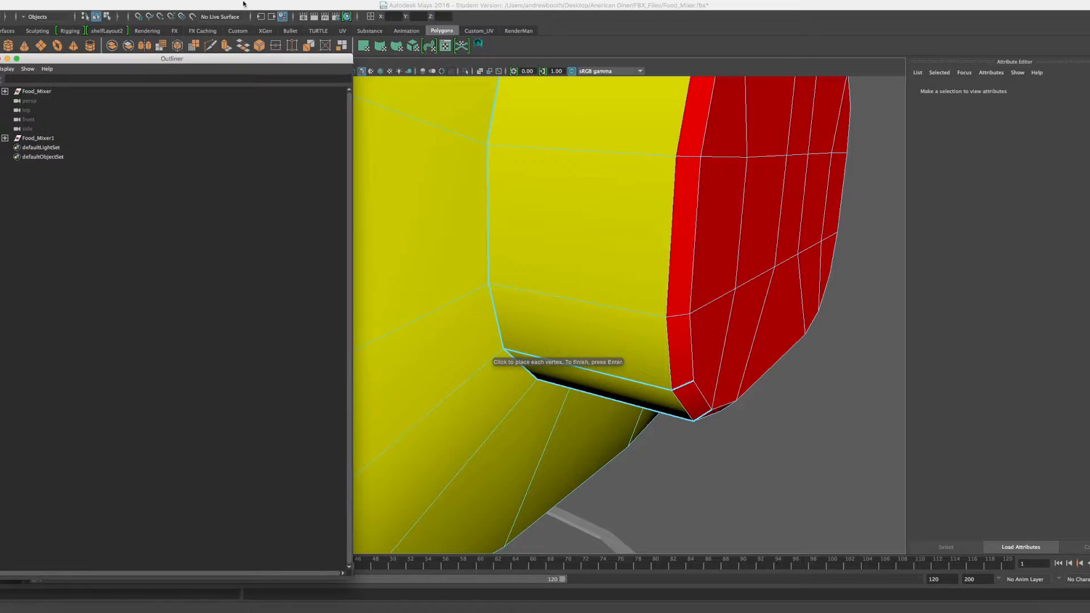
Step: Open the Insert Edge Loop tool's settings and close the Outliner window that covers them
left_click(225, 0)
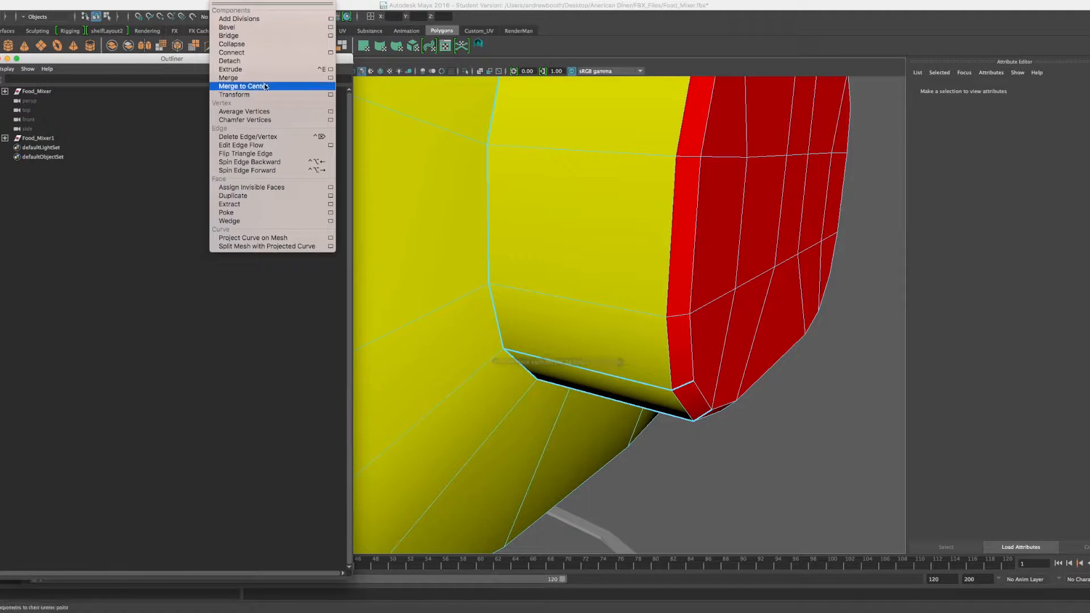
mouse_move(267, 1)
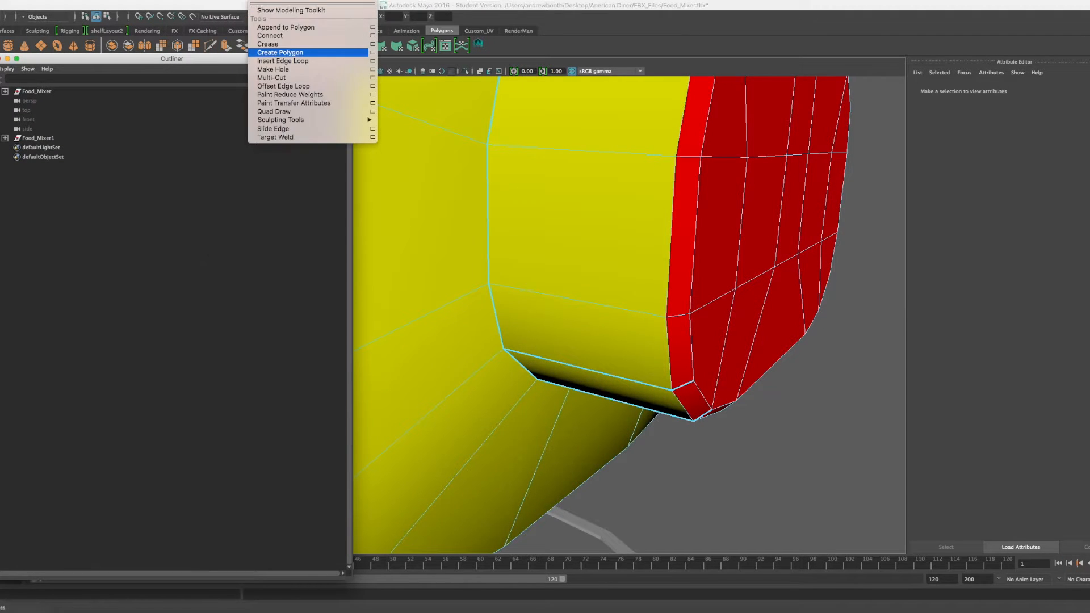
left_click(260, 61)
left_click_drag(190, 61, 184, 205)
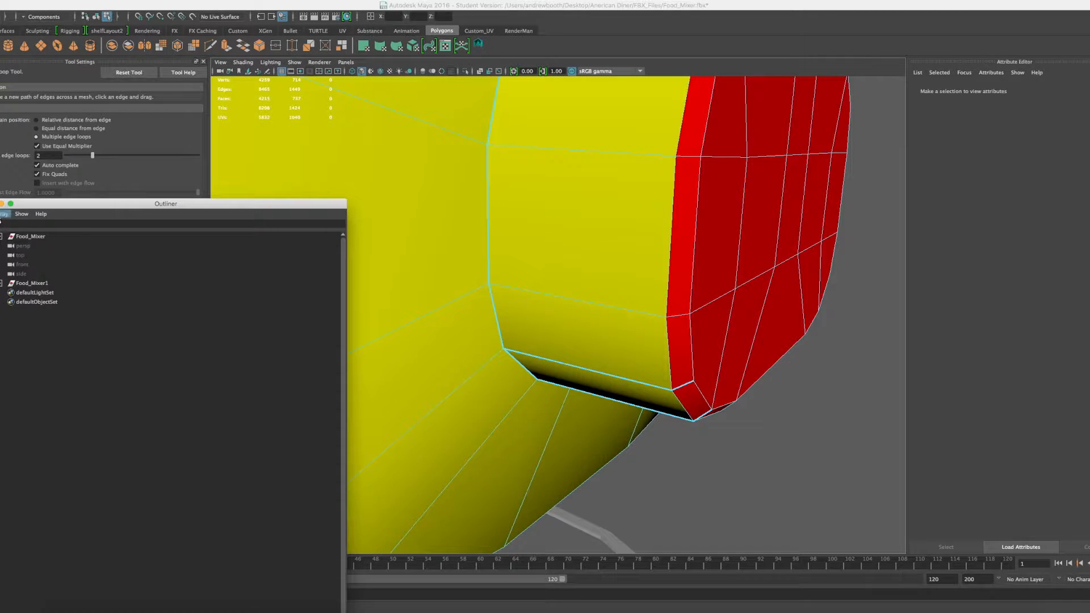
left_click_drag(88, 207, 645, 266)
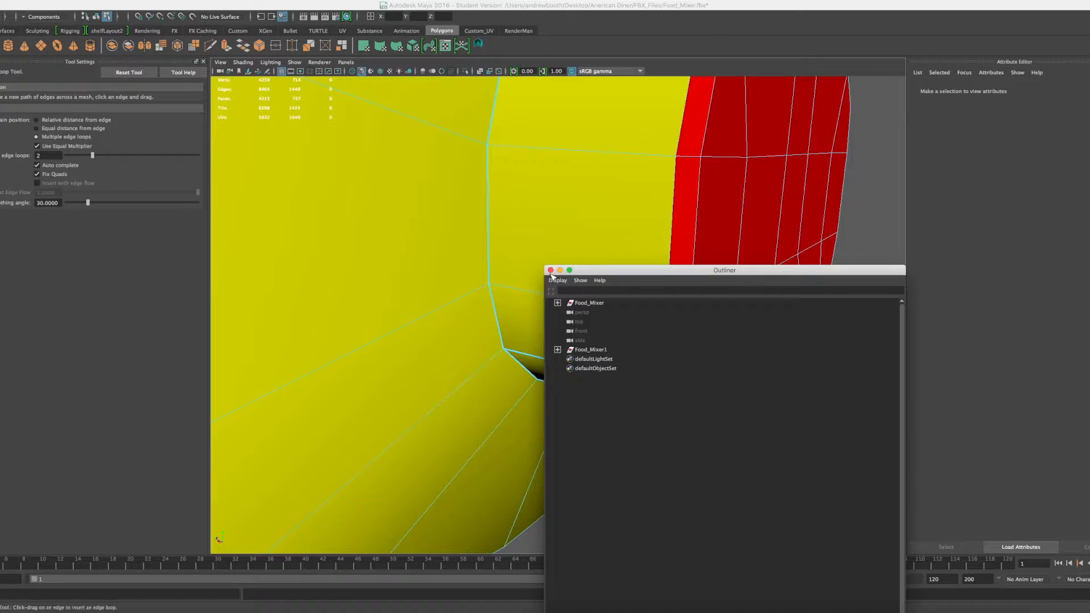
left_click(551, 271)
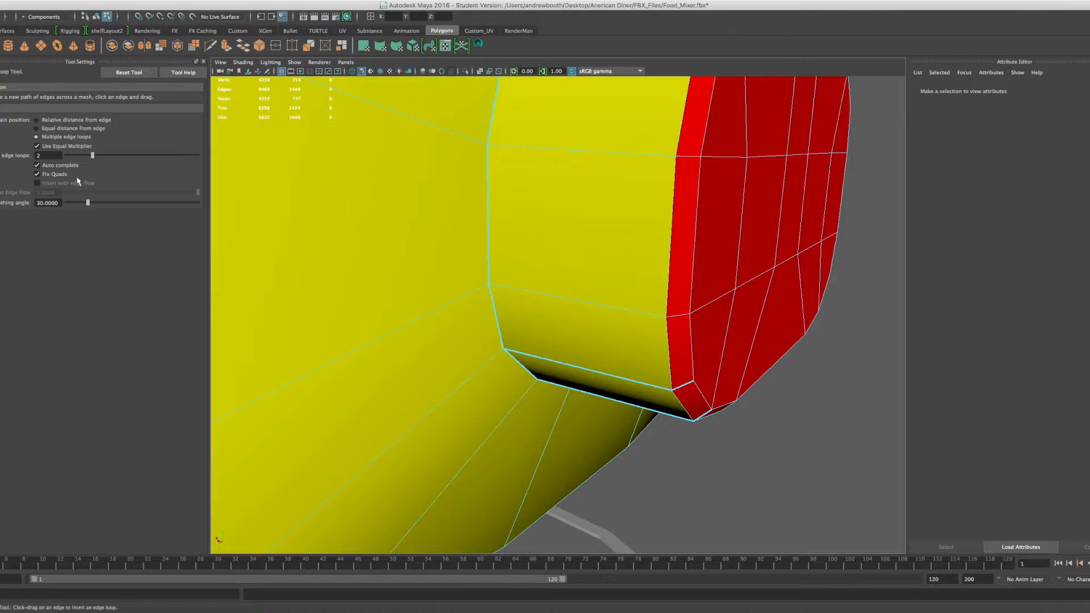
Step: Insert an edge loop around the cap's yellow side close to its red front, using relative distance from edge
left_click(38, 120)
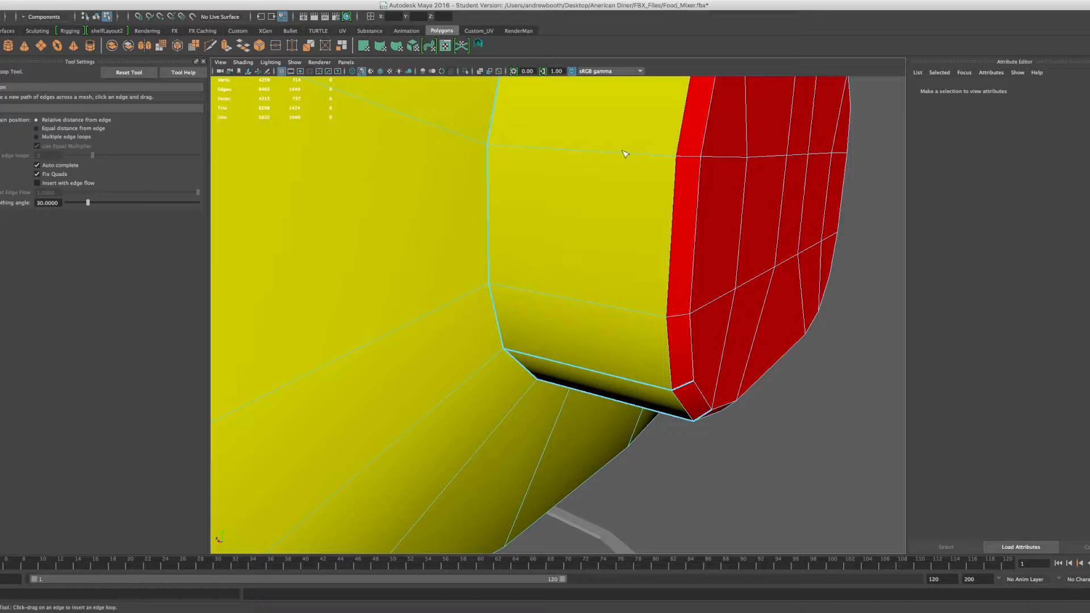
left_click_drag(639, 158, 656, 162)
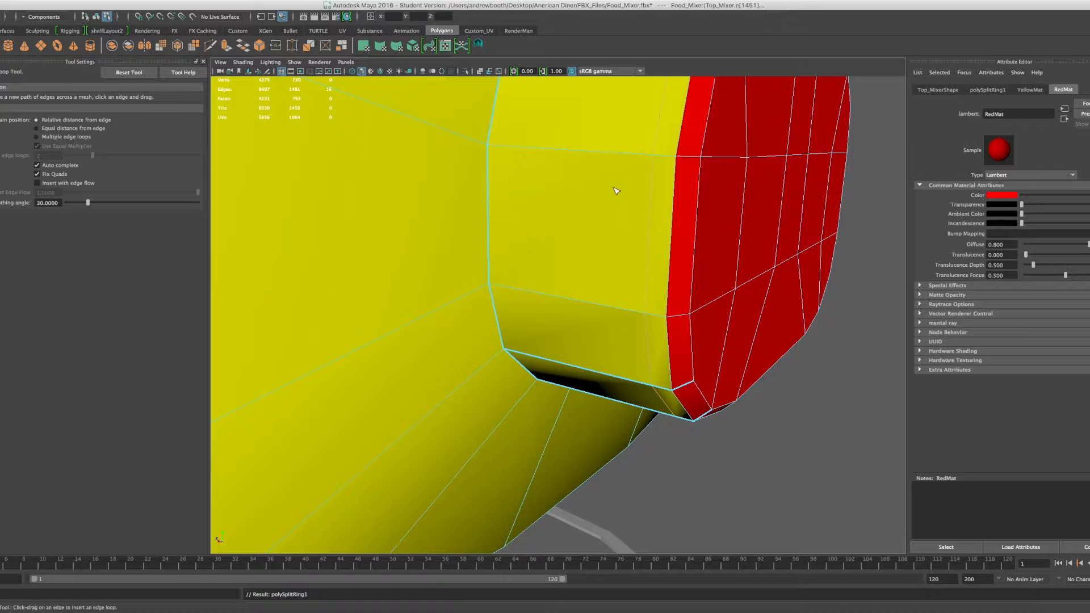
right_click_drag(656, 224, 656, 242)
key("w")
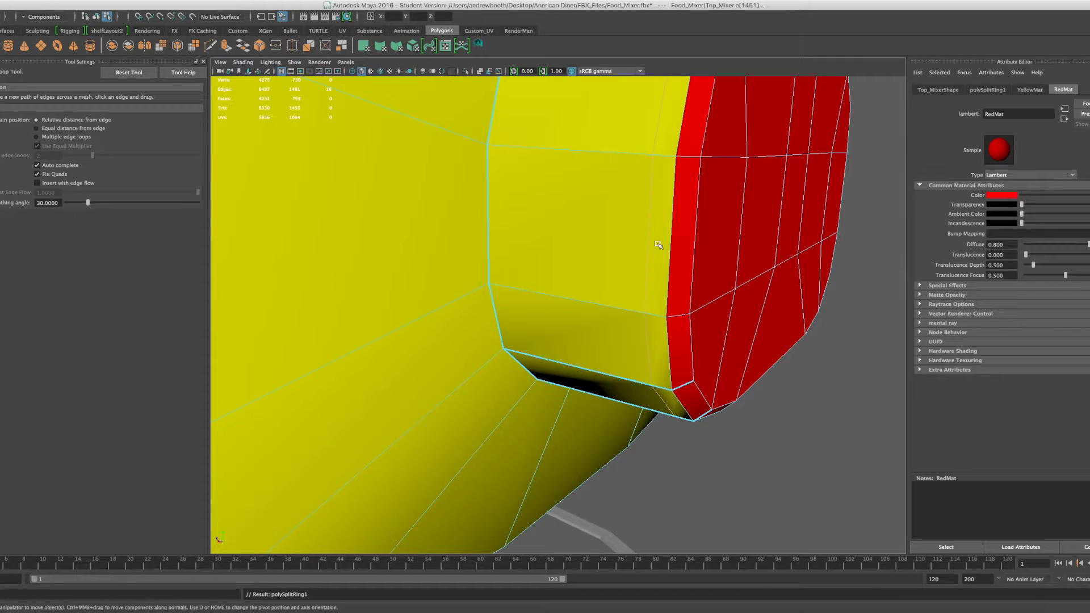
Step: Open the UV Editor and examine the overall UV layout of Top_Mixer
scroll(642, 248, "down", 10)
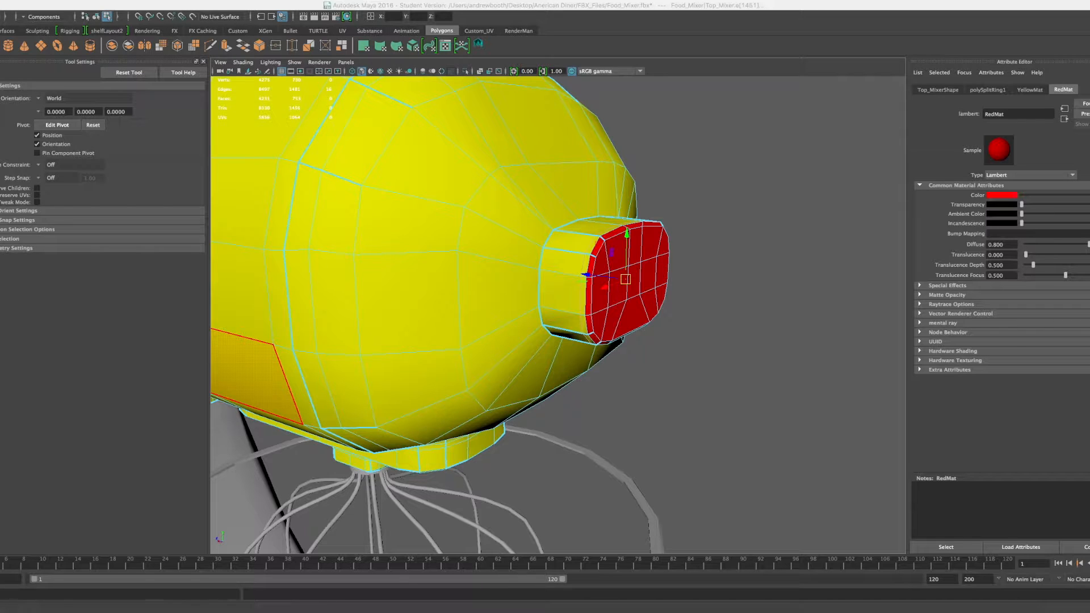
left_click_drag(0, 115, 490, 128)
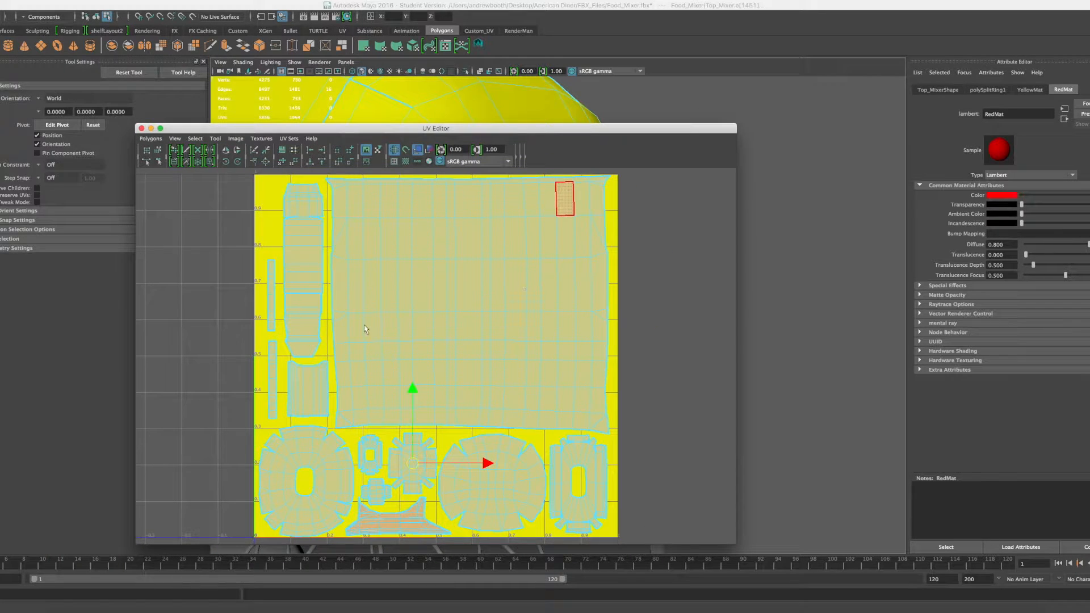
right_click_drag(402, 319, 356, 318, "alt")
scroll(357, 320, "down", 2)
scroll(421, 269, "up", 2)
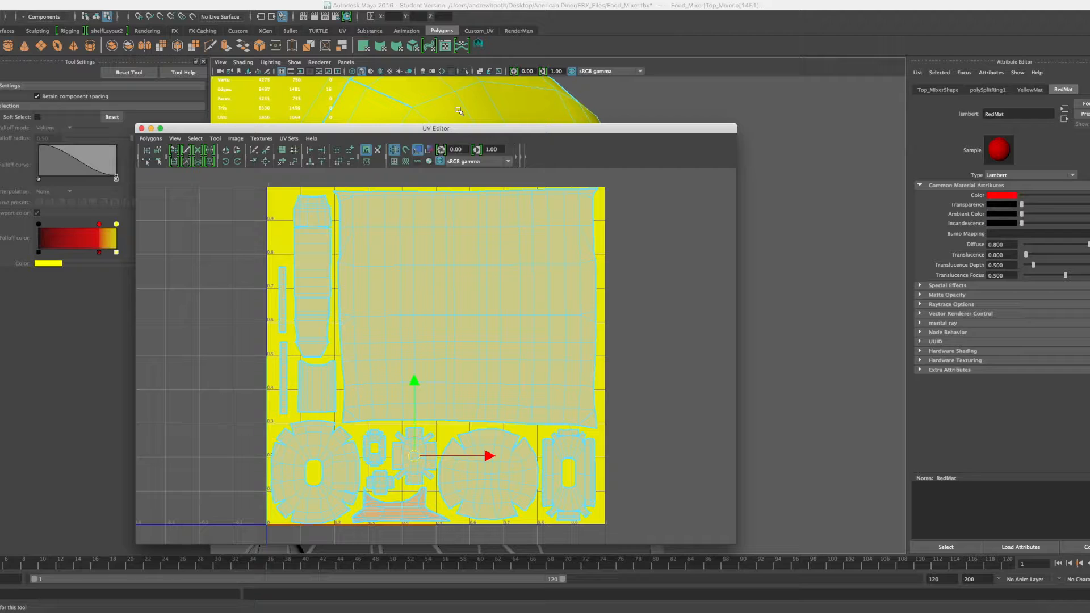
Step: Select a body face beside the cap and examine the small UV shells in the lower part of the layout
left_click_drag(507, 128, 566, 355)
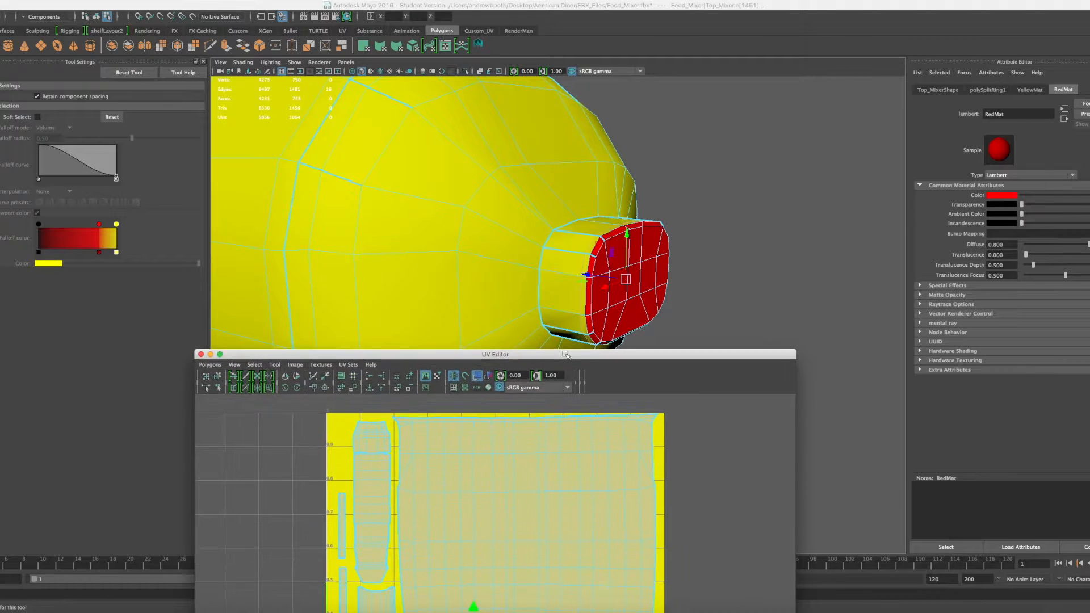
key("w")
left_click(531, 247)
key("f")
scroll(573, 423, "down", 1)
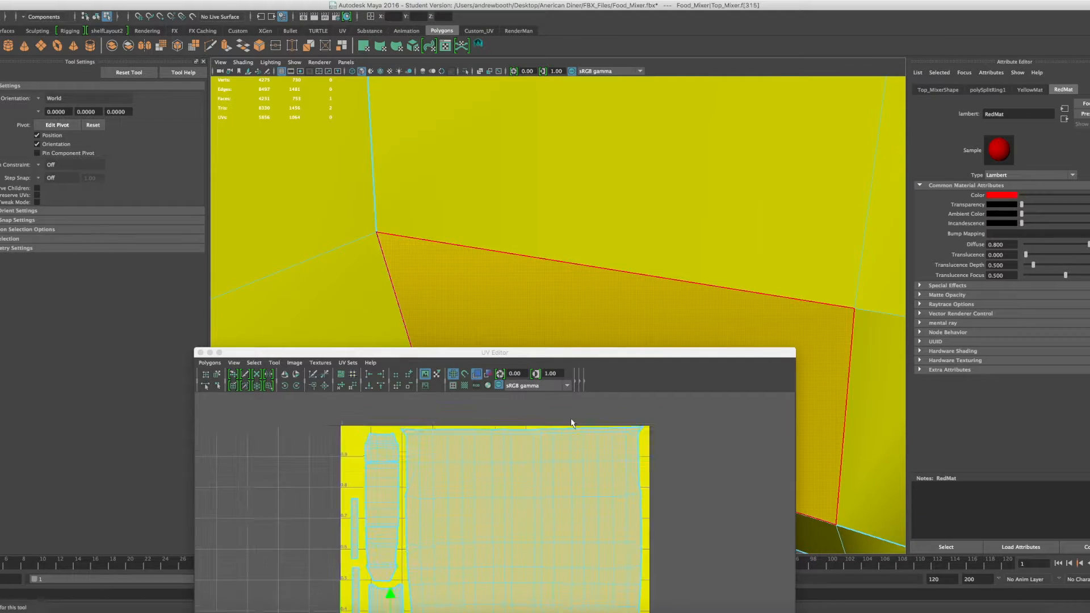
scroll(573, 423, "down", 2)
left_click_drag(544, 352, 533, 116)
scroll(443, 461, "up", 2)
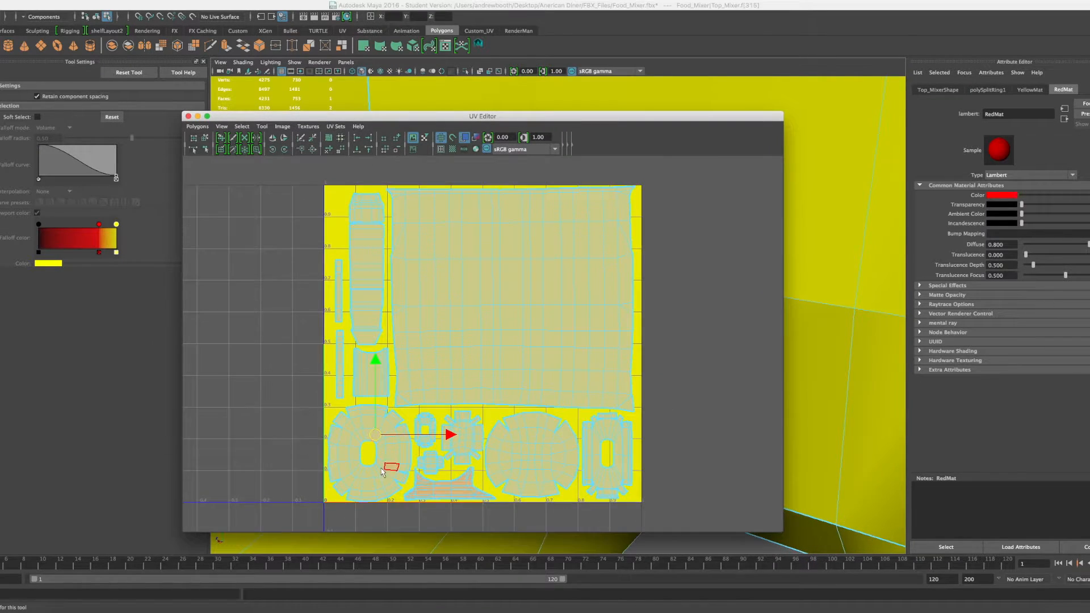
scroll(441, 463, "up", 4)
scroll(318, 446, "up", 3)
middle_click_drag(323, 437, 467, 221, "alt")
scroll(517, 349, "up", 2)
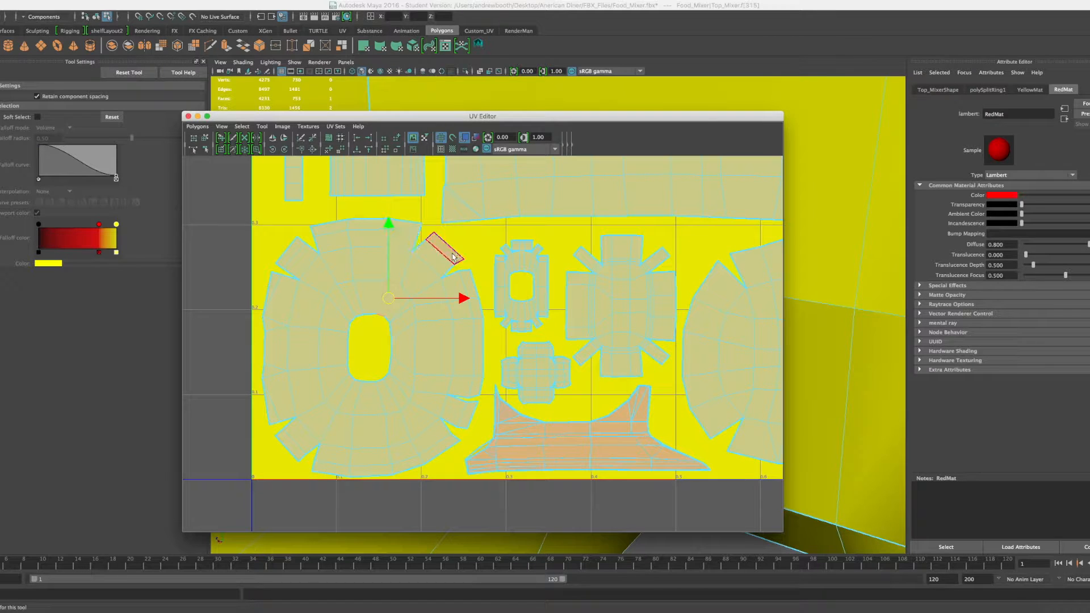
scroll(606, 253, "down", 3)
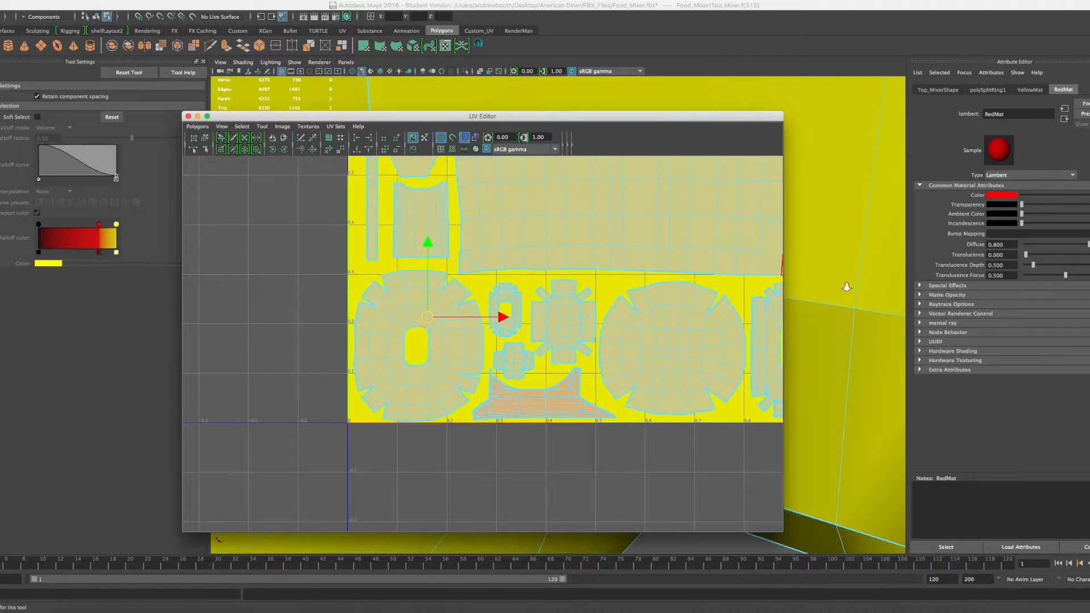
scroll(847, 287, "down", 5)
scroll(603, 202, "up", 1)
scroll(574, 301, "up", 3)
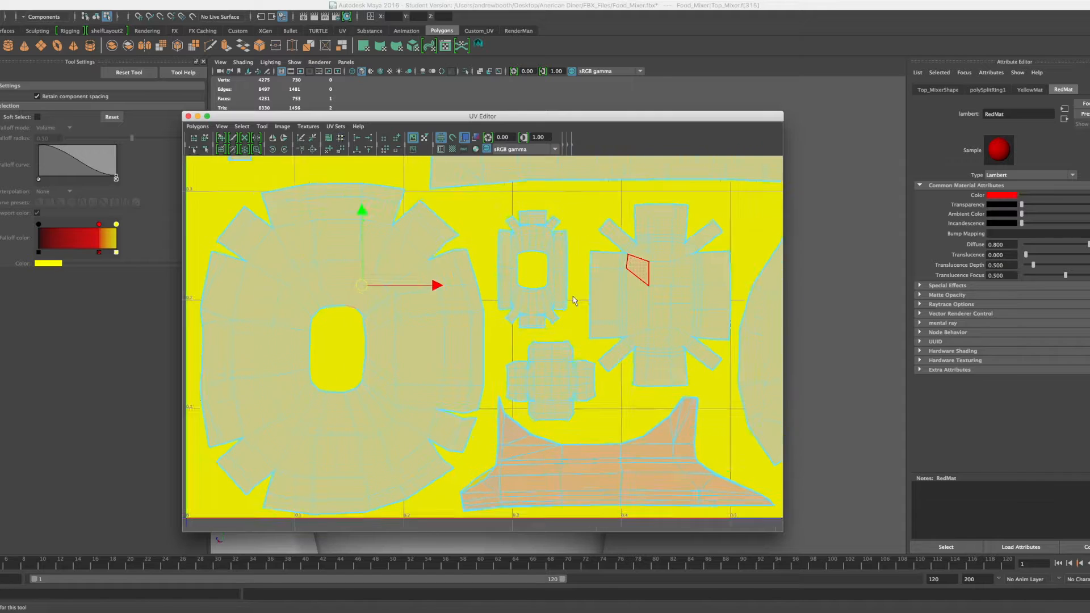
scroll(574, 301, "up", 2)
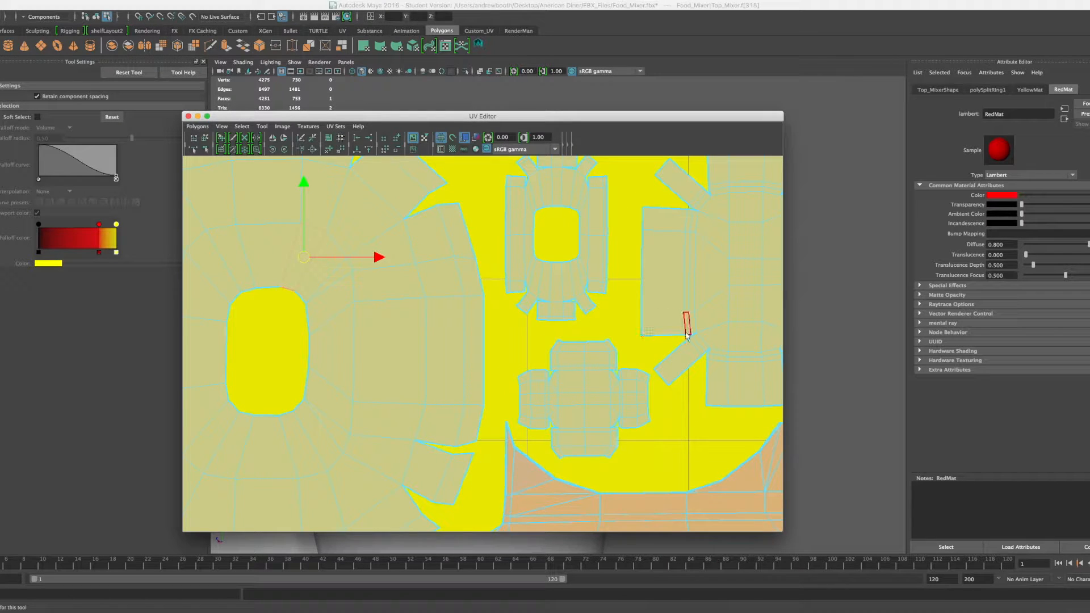
Step: Select the narrow ring of faces between the inserted edge loop and the cap's red front, and assign them the existing RedMat
left_click_drag(583, 117, 565, 446)
scroll(577, 341, "up", 10)
scroll(616, 300, "down", 4)
left_click(617, 283)
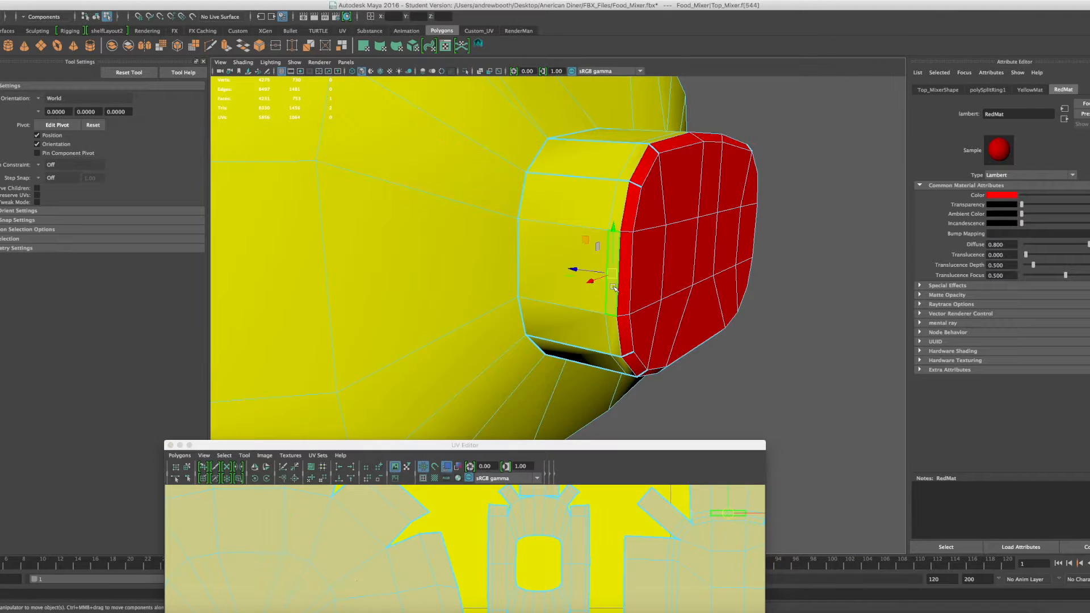
double_click(619, 213, "shift")
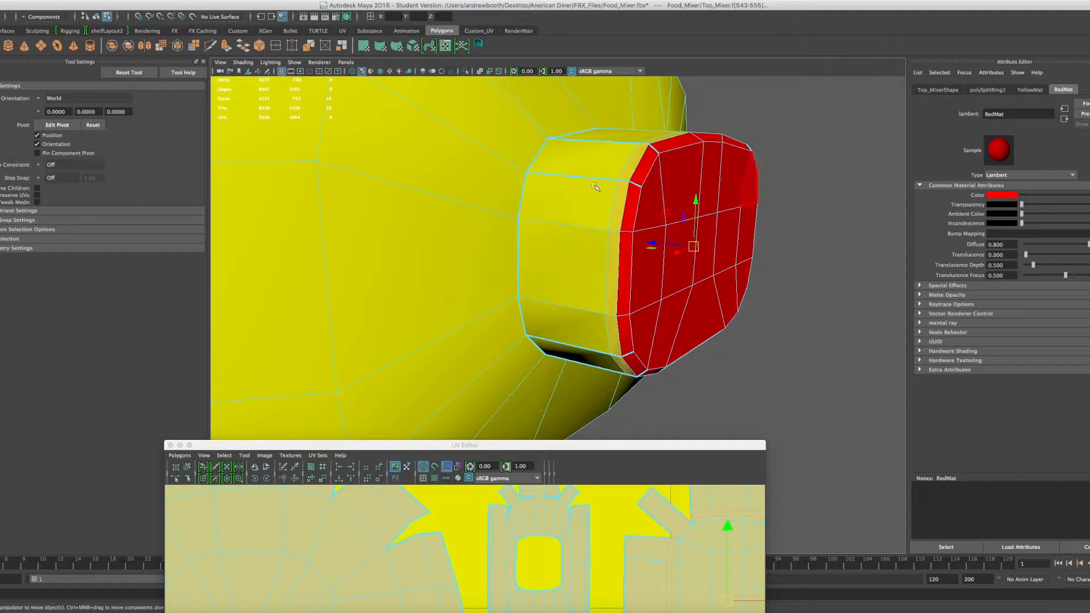
right_click_drag(607, 270, 675, 528)
scroll(628, 380, "down", 5)
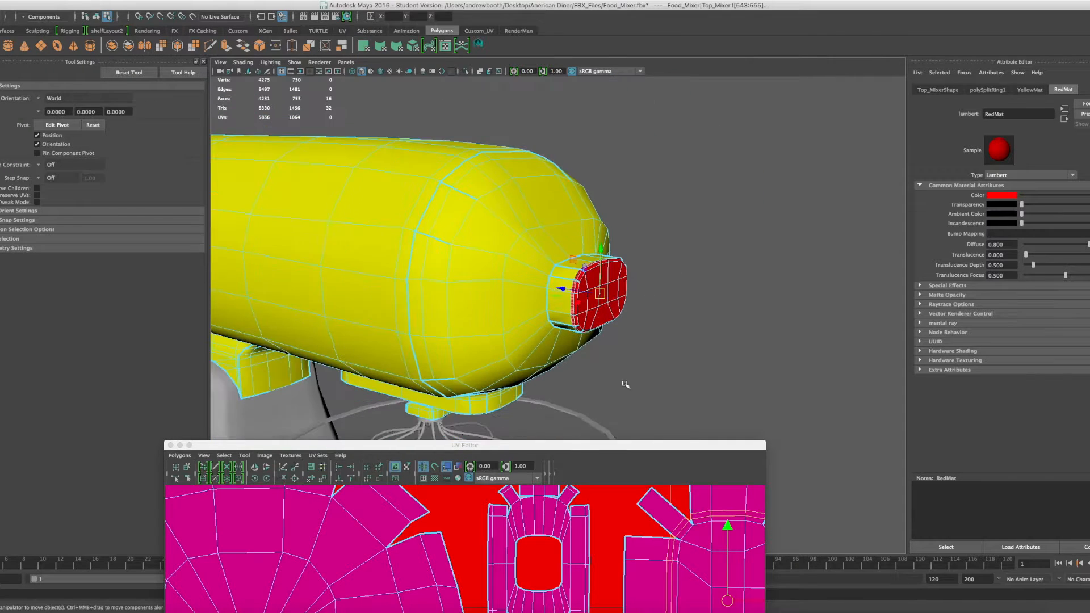
left_click(557, 353)
Step: Insert a lengthwise edge loop along the side of Top_Mixer's main body
scroll(457, 293, "down", 5)
scroll(449, 283, "up", 5)
middle_click_drag(433, 272, 545, 233, "alt")
left_click_drag(546, 232, 616, 216, "alt")
middle_click_drag(619, 209, 511, 157, "alt")
left_click_drag(511, 156, 540, 157, "alt")
middle_click_drag(540, 157, 535, 174, "alt")
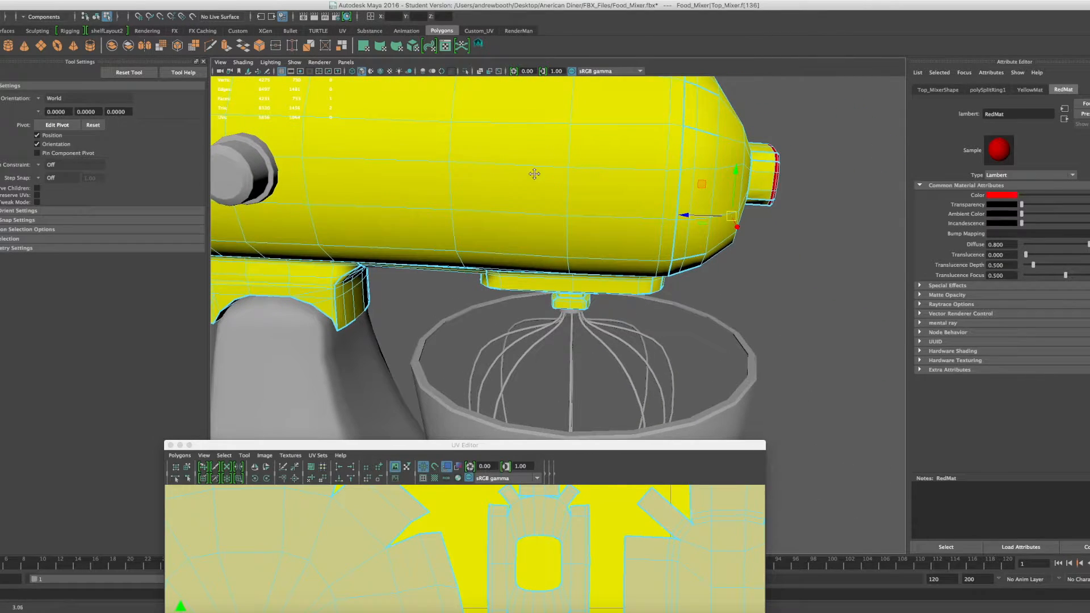
scroll(525, 171, "down", 2)
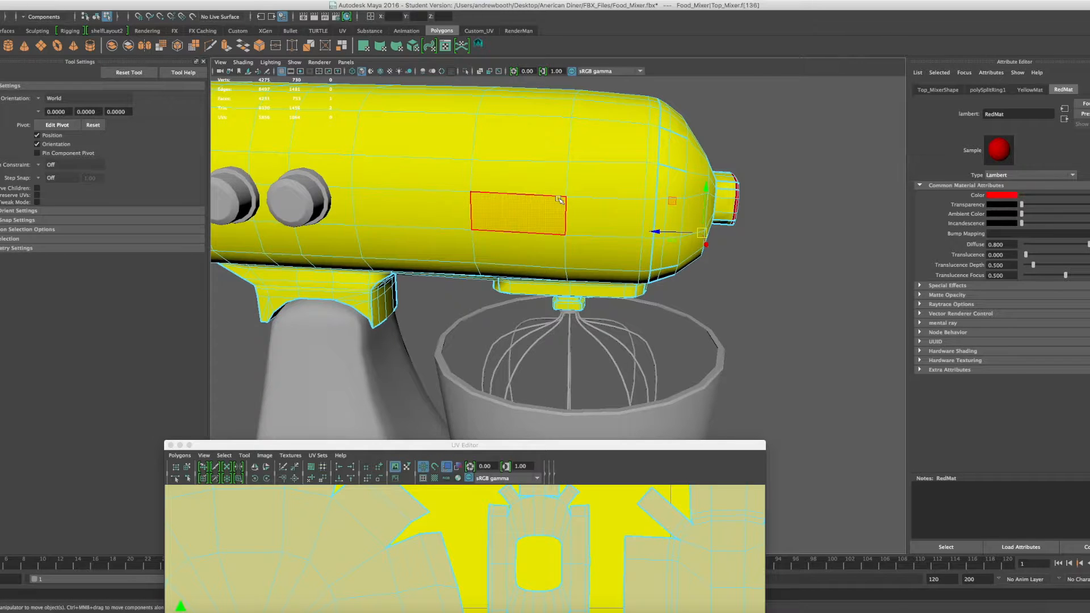
left_click(267, 0)
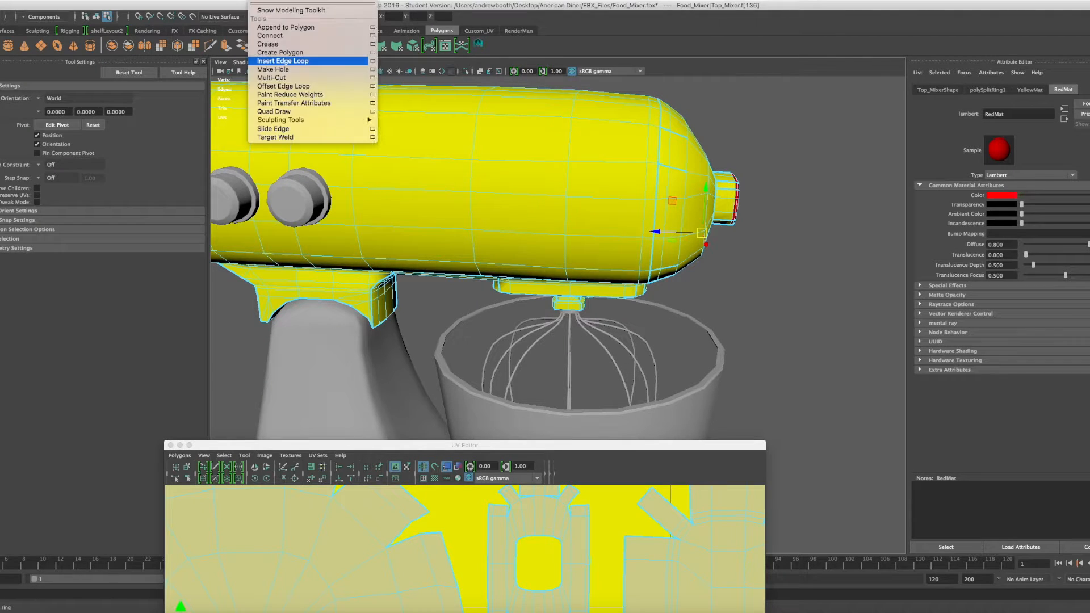
left_click(265, 63)
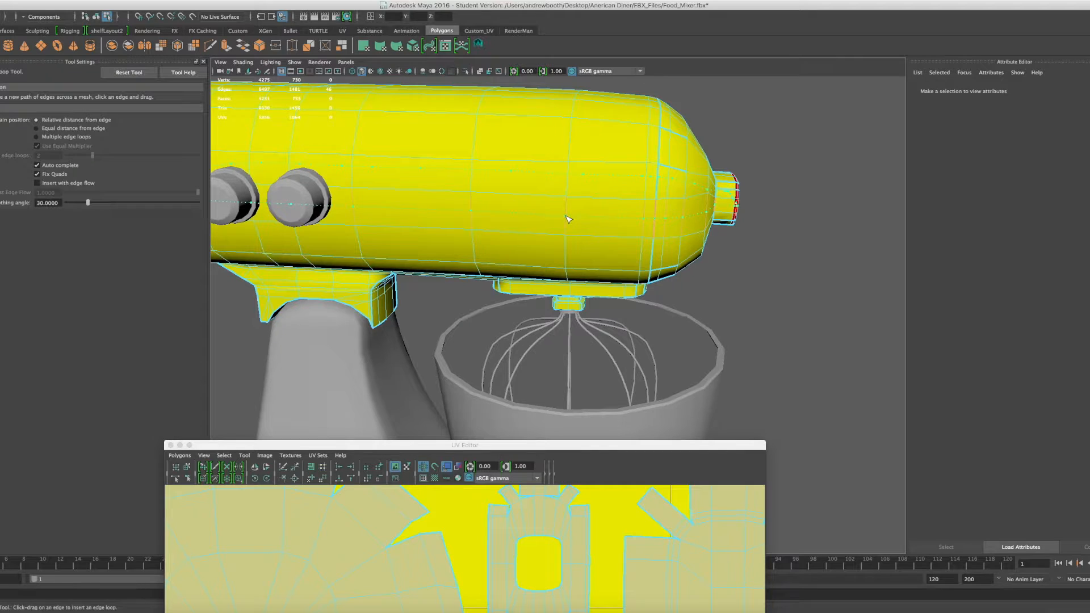
left_click_drag(566, 216, 576, 175)
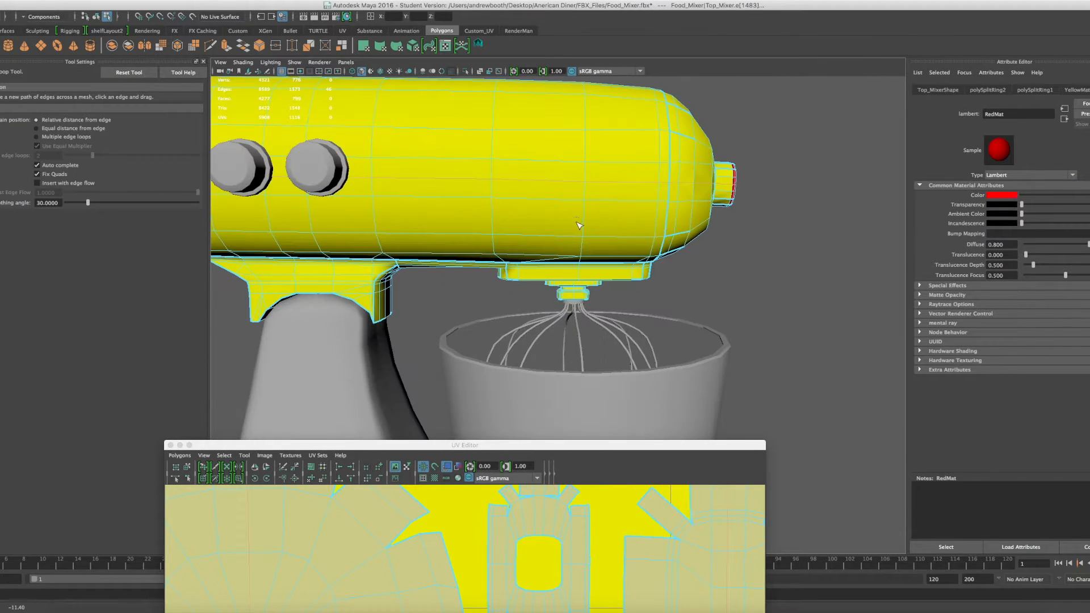
Step: Select the narrow faces beside the red-tipped front knob of the mixer head
right_click_drag(573, 171, 580, 193)
scroll(634, 206, "up", 3)
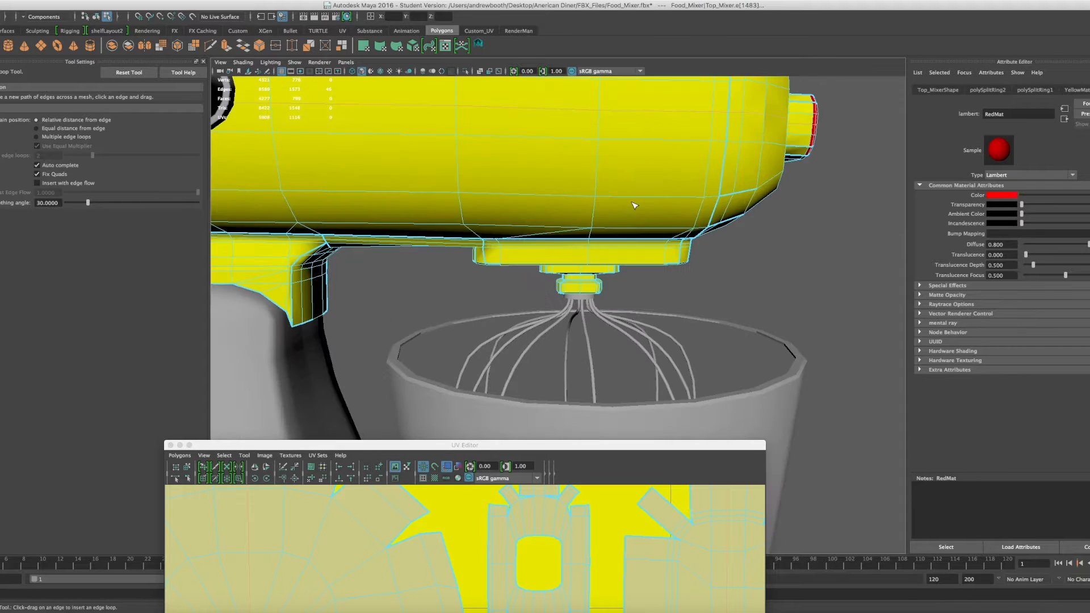
scroll(633, 206, "down", 3)
left_click_drag(633, 205, 590, 207, "alt")
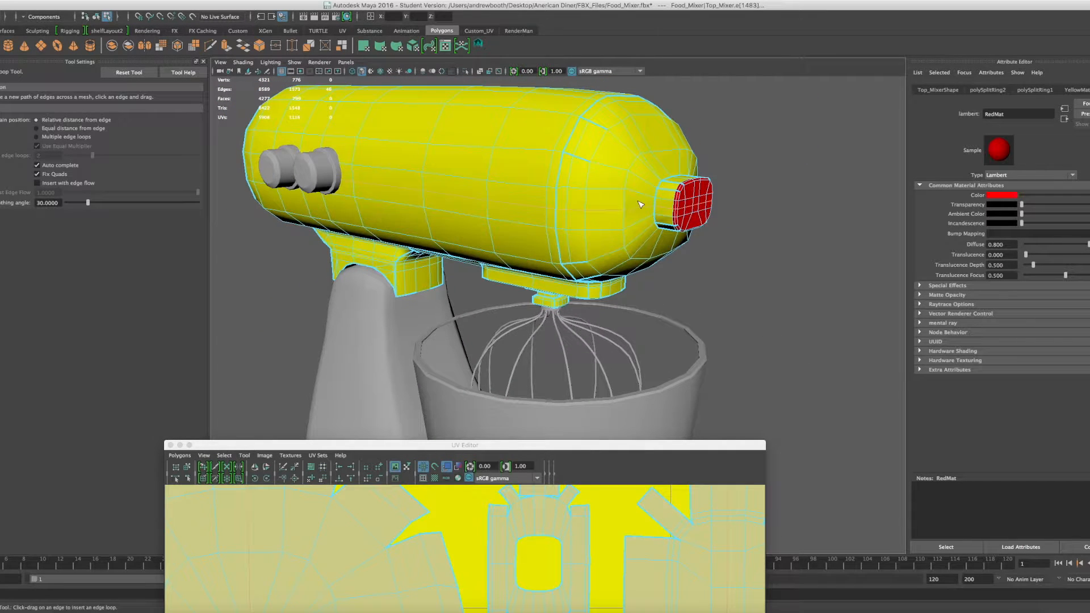
right_click_drag(561, 194, 564, 215)
key("e")
left_click(605, 195)
left_click(629, 199)
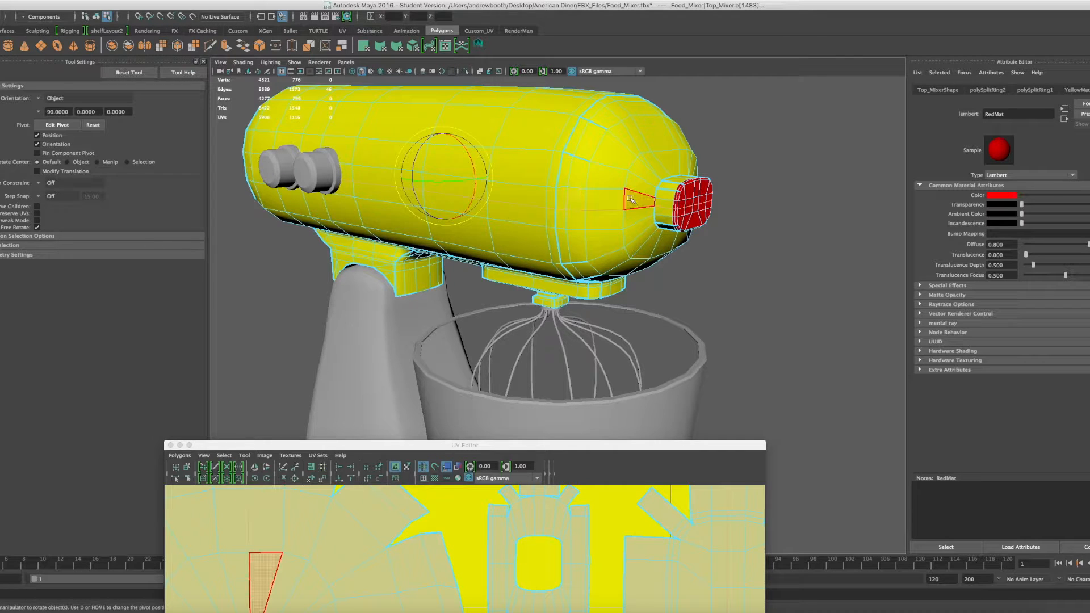
left_click(635, 201)
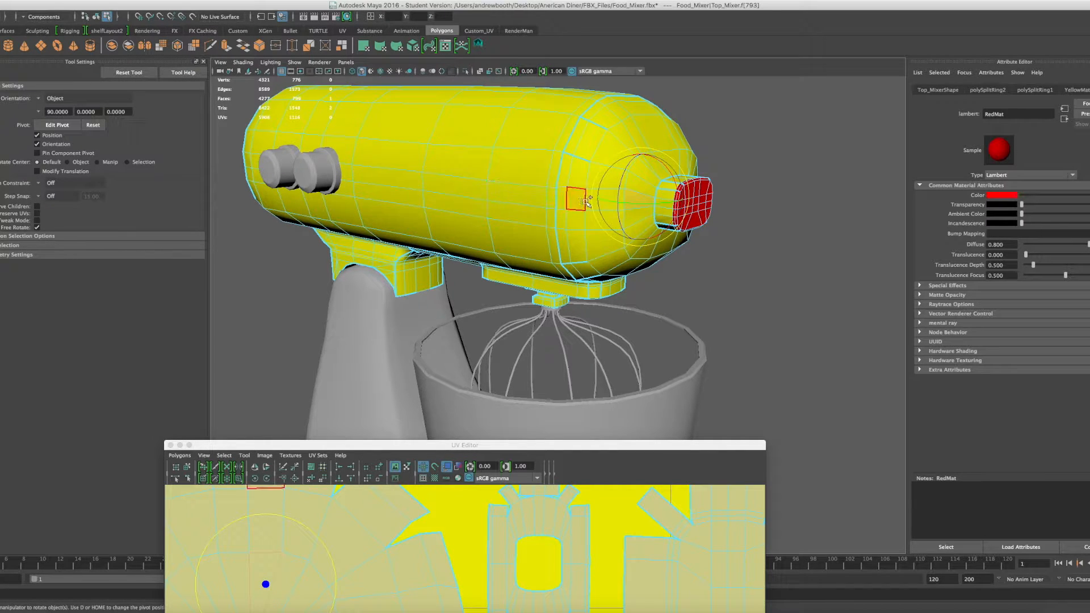
left_click_drag(554, 187, 507, 211, "alt")
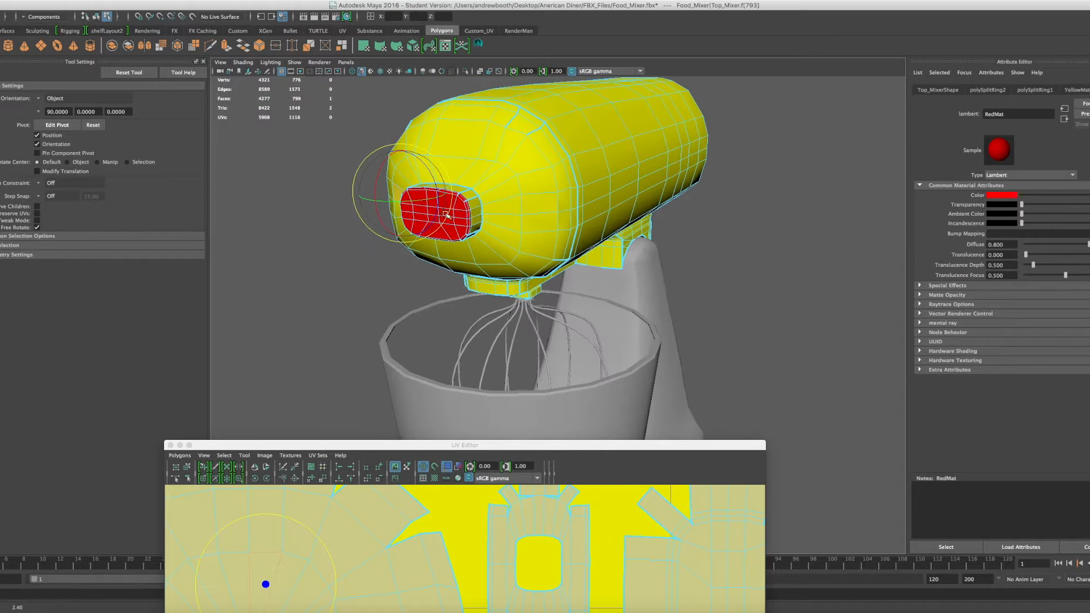
left_click_drag(507, 212, 463, 223, "alt")
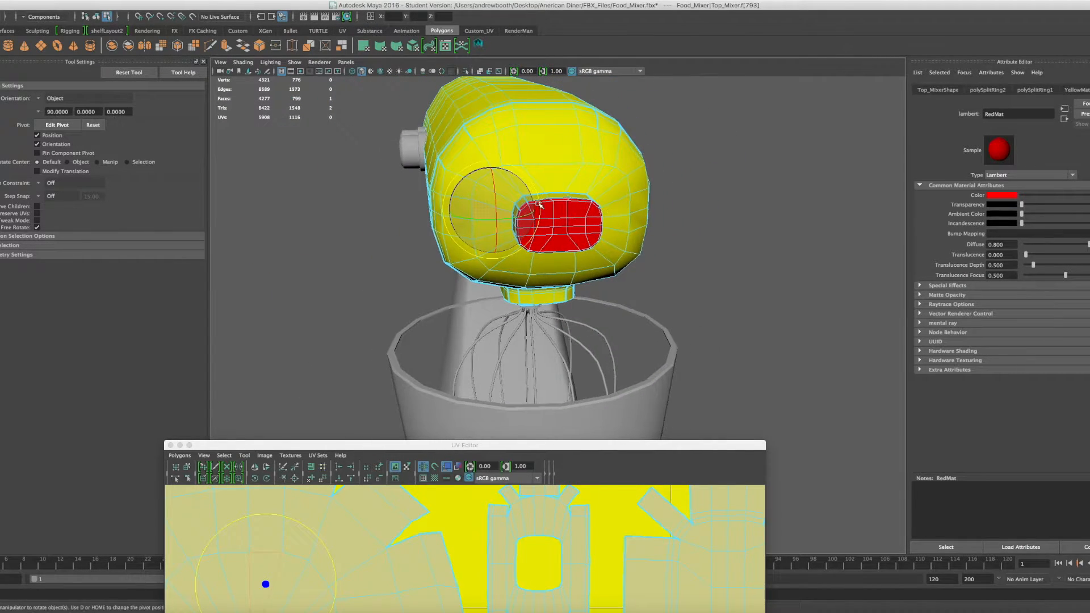
left_click_drag(610, 212, 514, 216, "alt")
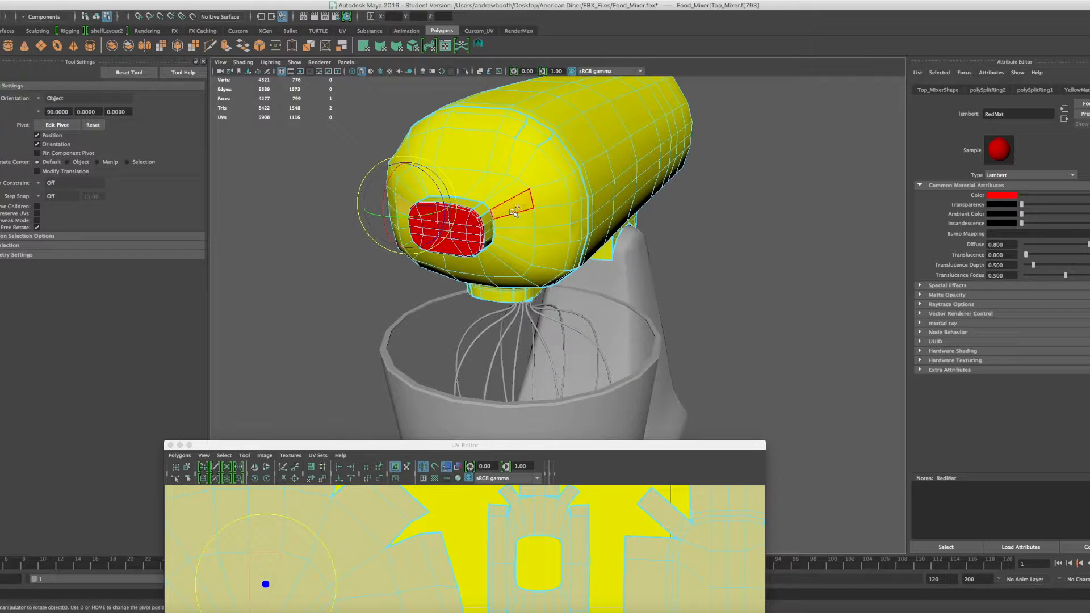
left_click(513, 216, "shift")
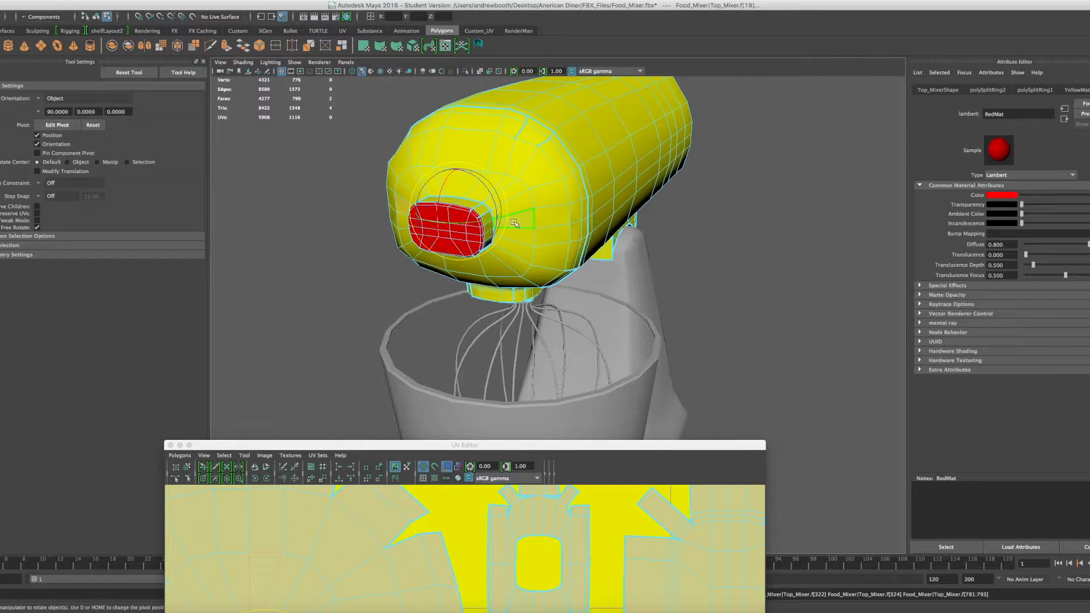
Step: Extend the face selection into a narrow band along the mixer head's side and onto its rear end
left_click_drag(457, 228, 633, 202, "alt")
middle_click_drag(633, 202, 694, 276, "alt")
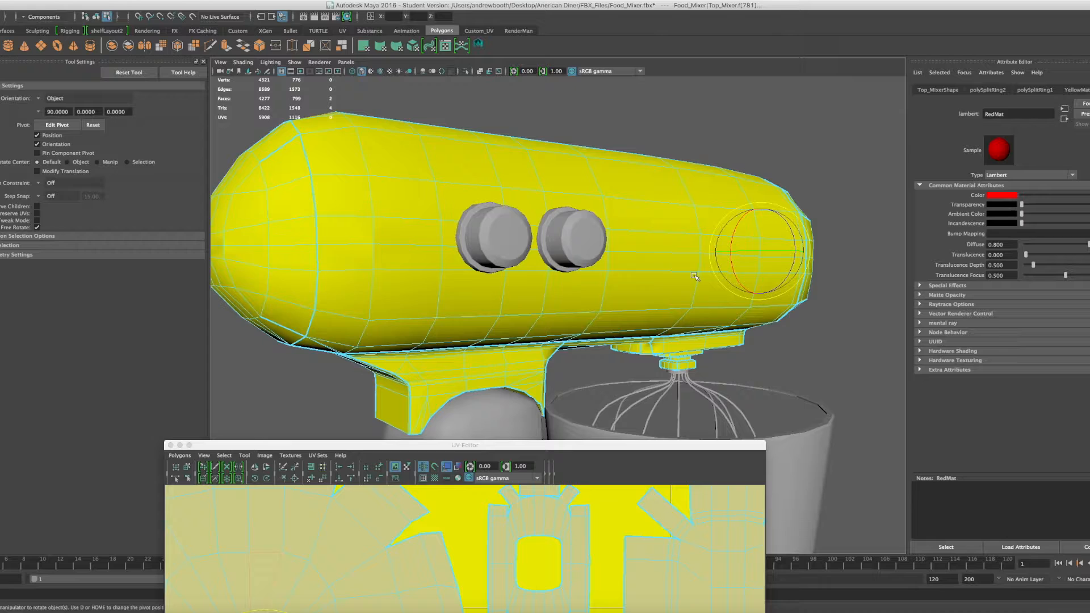
left_click_drag(669, 275, 621, 275, "alt")
double_click(493, 250, "shift")
left_click_drag(458, 269, 590, 287, "alt")
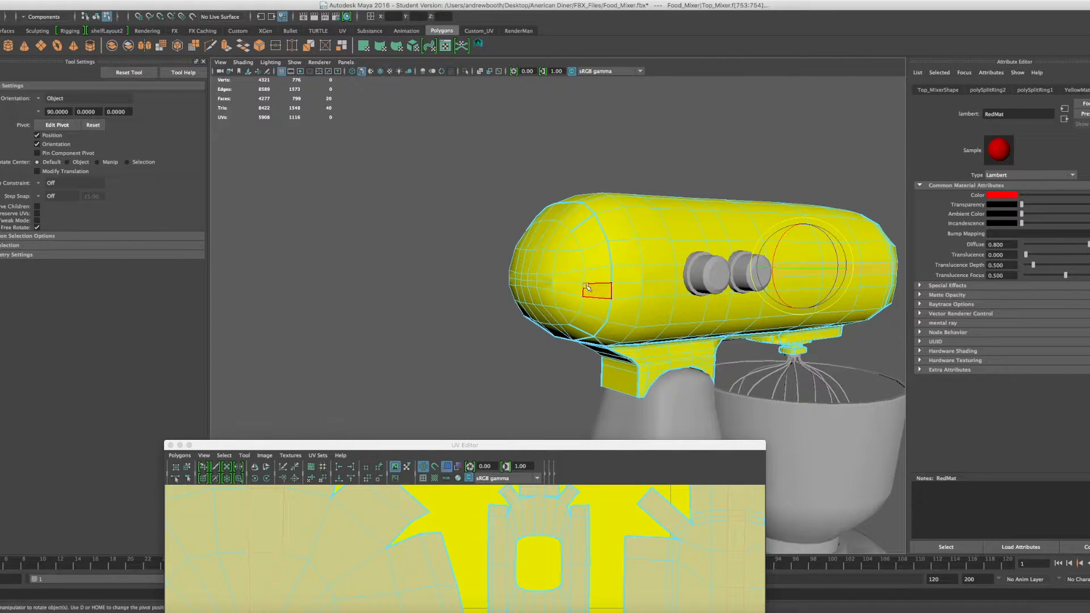
double_click(619, 275, "shift")
scroll(534, 312, "up", 2)
scroll(564, 275, "up", 3)
Step: Select a horizontal row of edges across the rounded rear end of the mixer head
right_click_drag(480, 294, 490, 245)
left_click(463, 286)
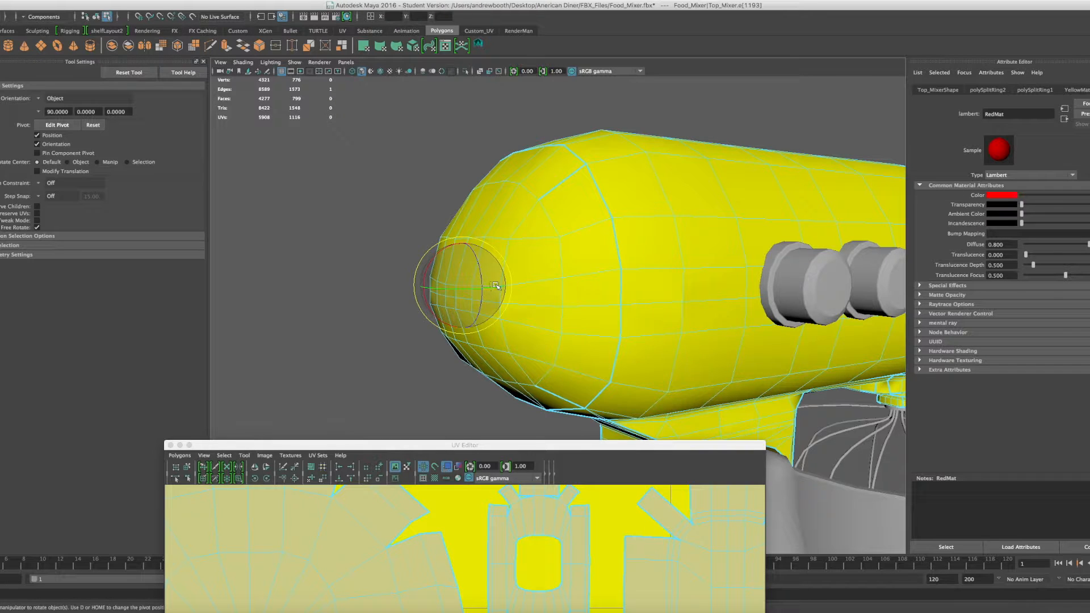
scroll(496, 285, "up", 2)
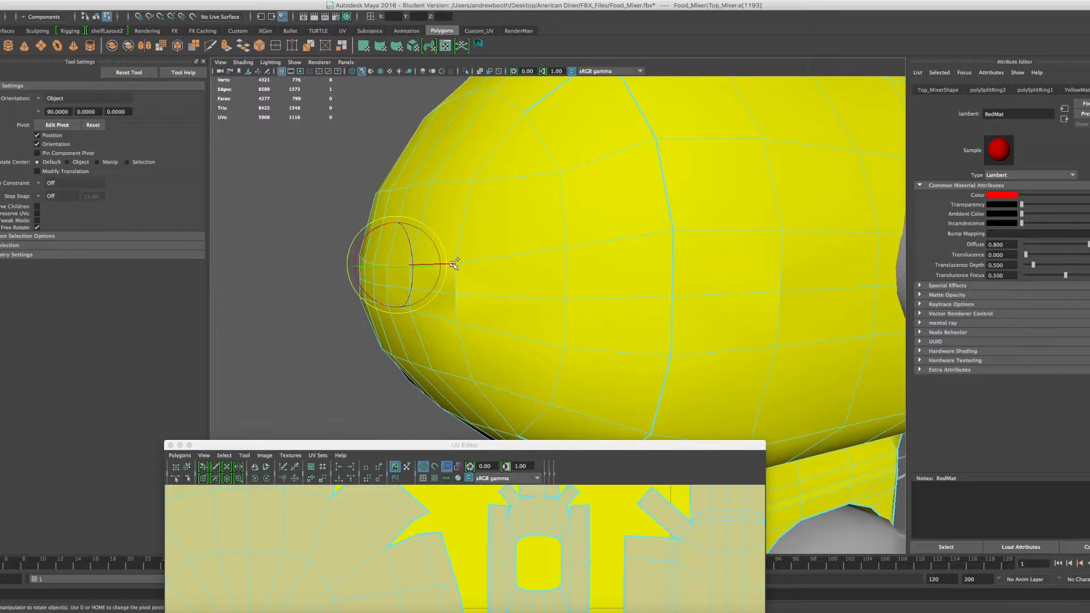
left_click(453, 265, "shift")
left_click_drag(504, 285, 416, 285, "alt")
left_click(389, 288, "shift")
left_click(355, 282, "shift")
left_click(321, 274, "shift")
key("w")
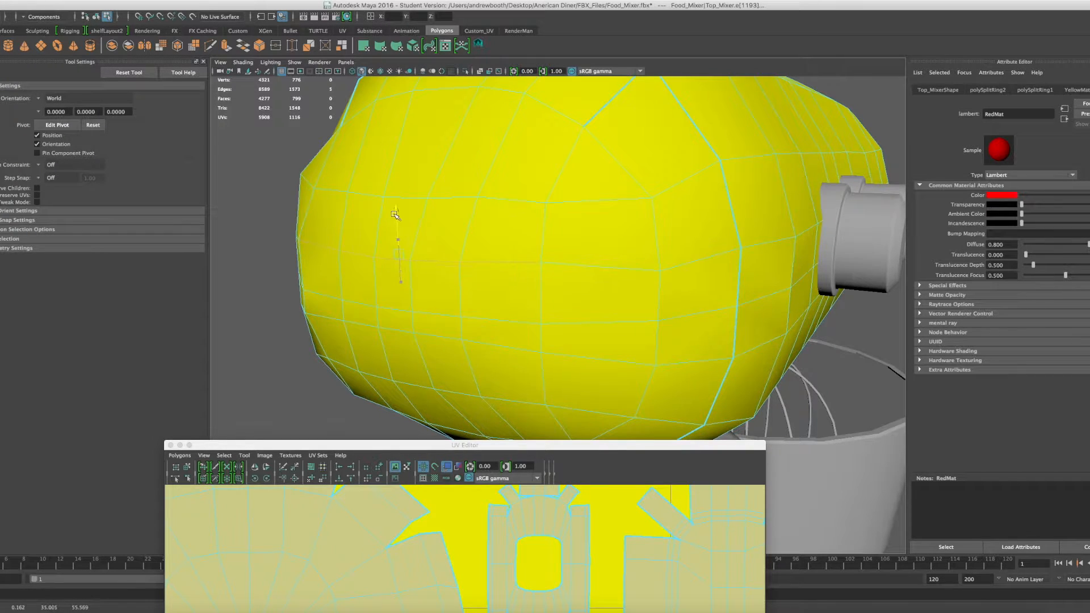
scroll(393, 225, "down", 5)
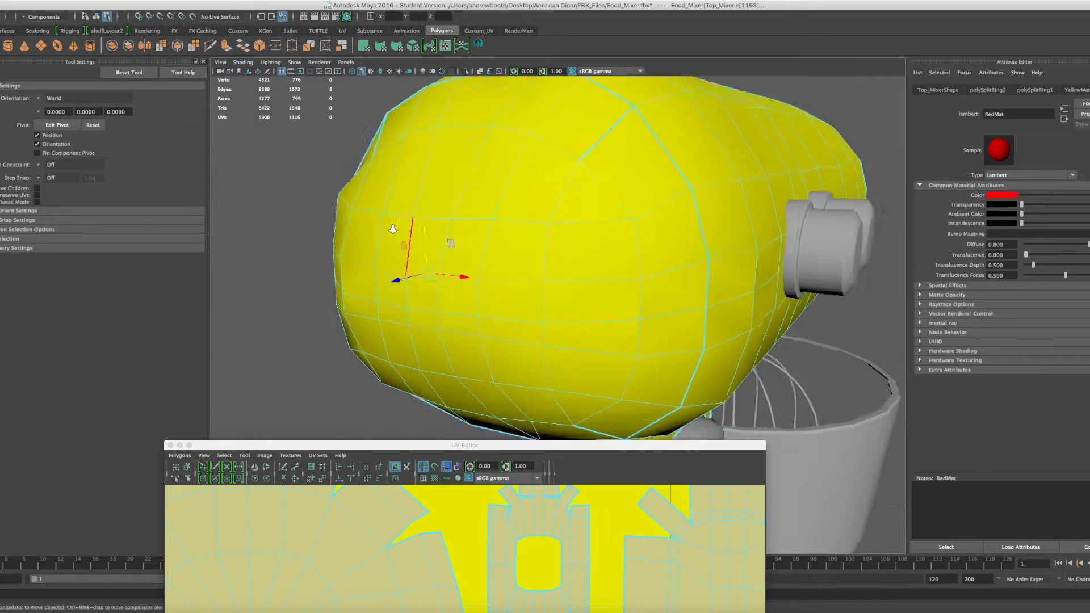
left_click_drag(673, 305, 615, 301, "alt")
scroll(616, 302, "down", 5)
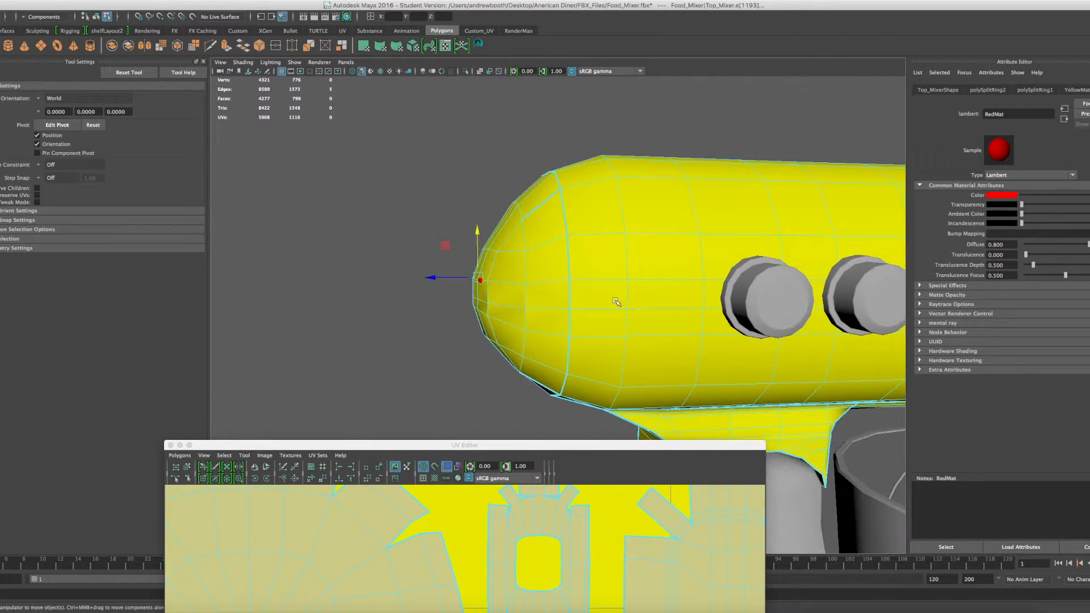
middle_click_drag(653, 299, 482, 304, "alt")
mouse_move(600, 301)
left_mouse_down("alt")
mouse_move(574, 300)
mouse_move(620, 301)
left_mouse_up("alt")
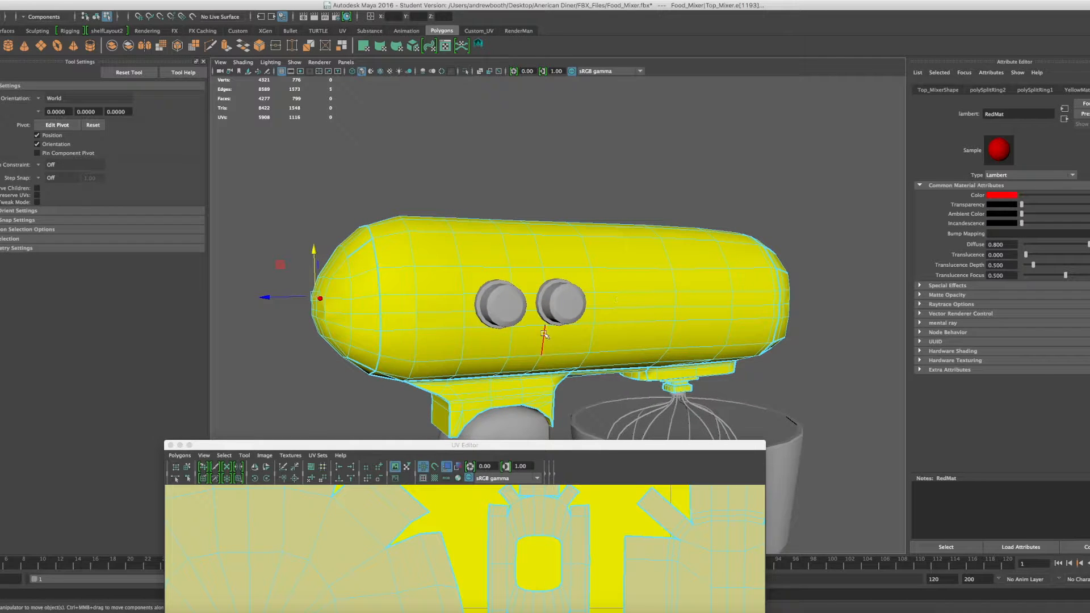
left_click_drag(541, 330, 633, 299, "alt")
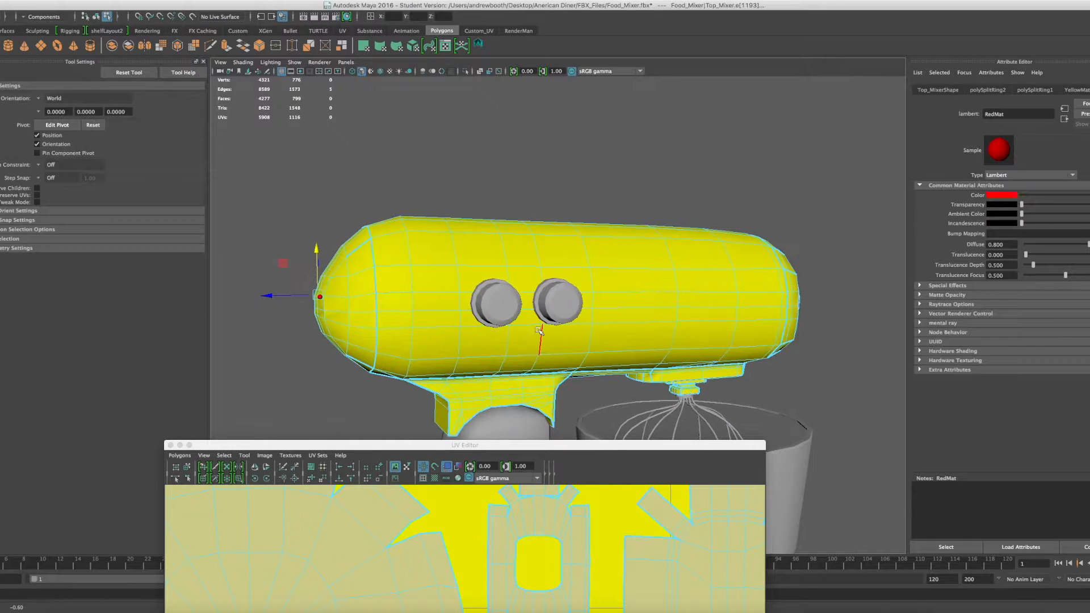
Step: Select the horizontal row of edges running around the middle of the mixer head, from the nose along both sides and the rear
double_click(644, 297)
left_click_drag(644, 296, 653, 305, "alt")
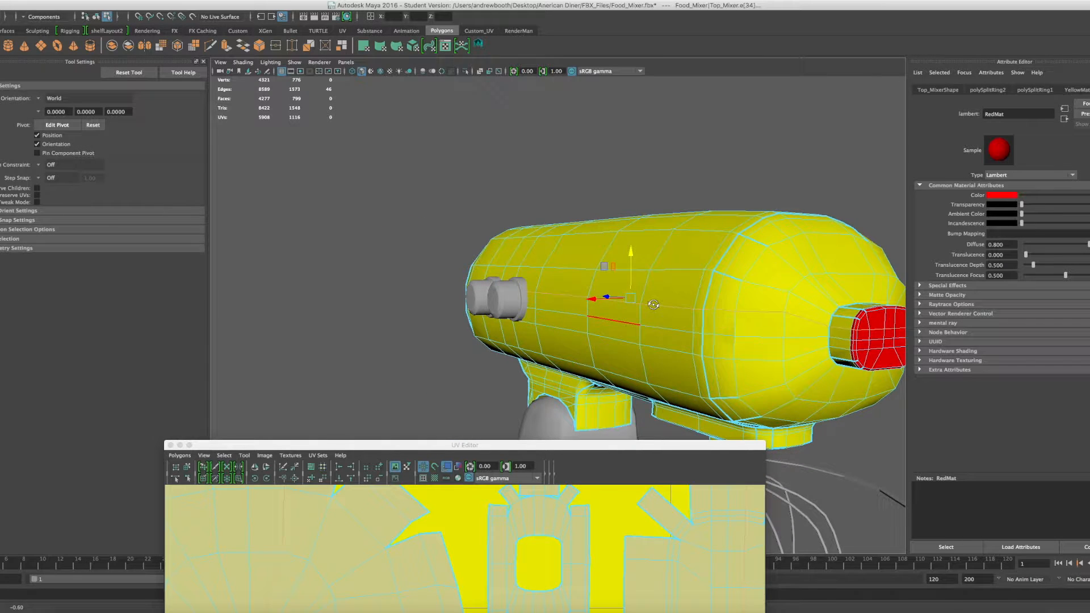
left_click(741, 311)
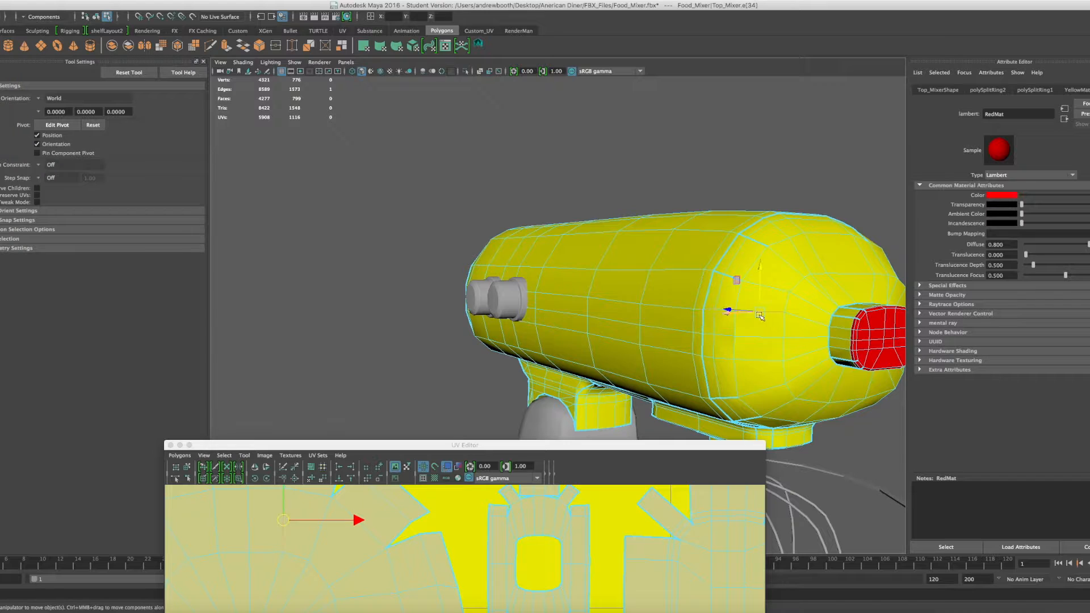
left_click_drag(773, 322, 745, 309, "alt")
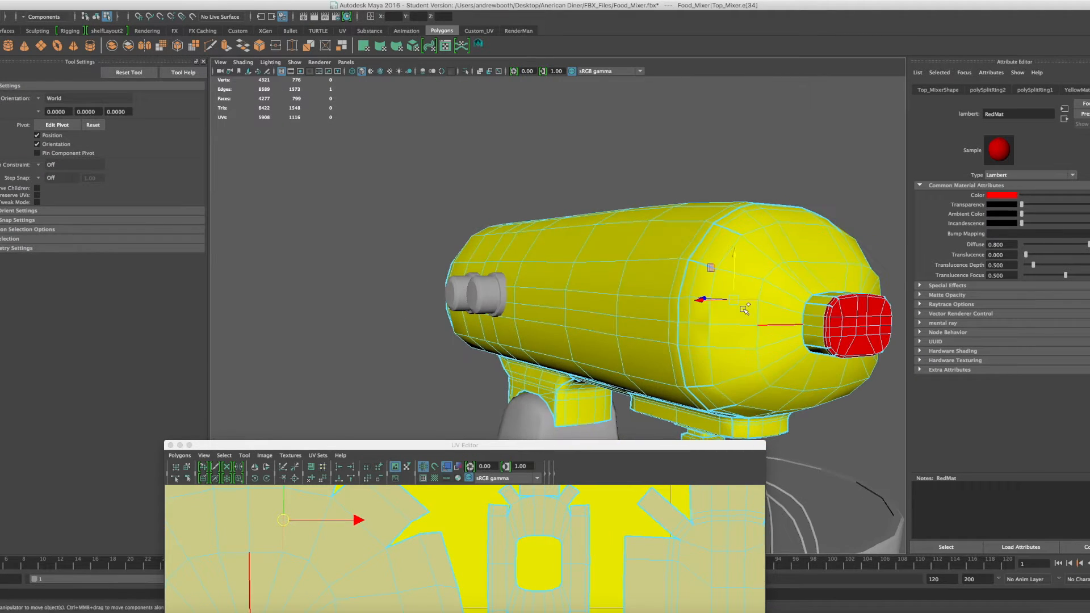
left_click(674, 300, "shift")
left_click_drag(675, 299, 666, 334, "alt")
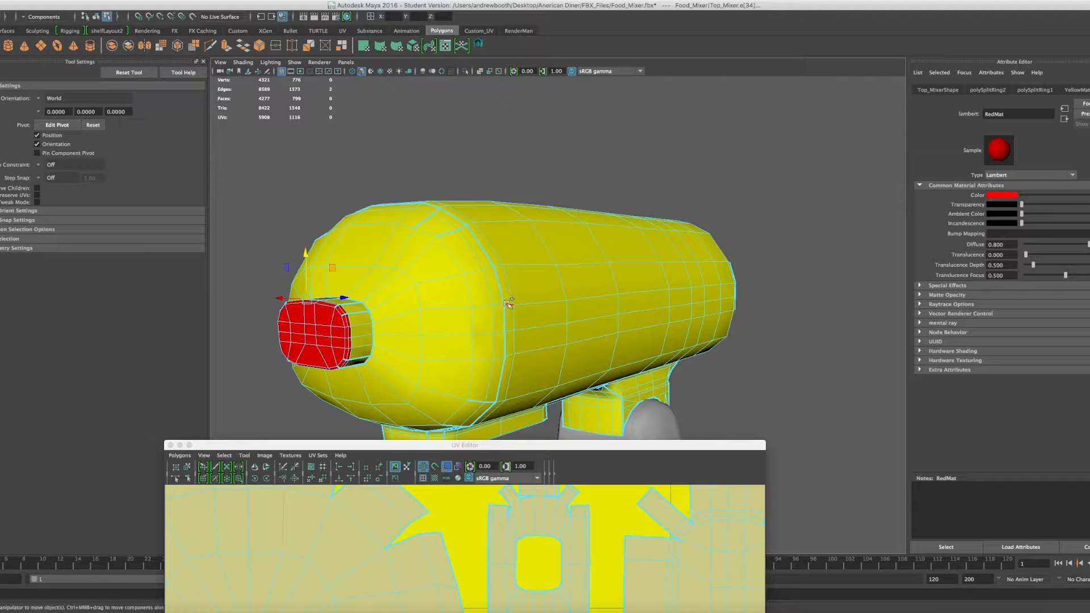
key("super+z")
left_click_drag(433, 320, 479, 323, "alt")
left_click(396, 317, "shift")
left_click_drag(385, 321, 299, 290, "alt")
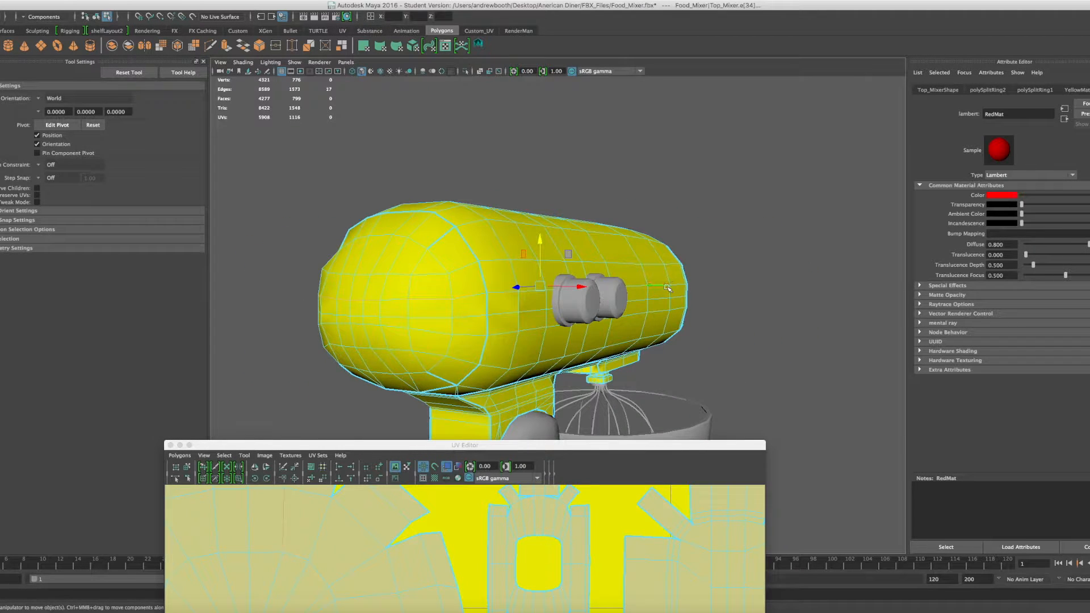
left_click_drag(655, 304, 712, 318, "alt")
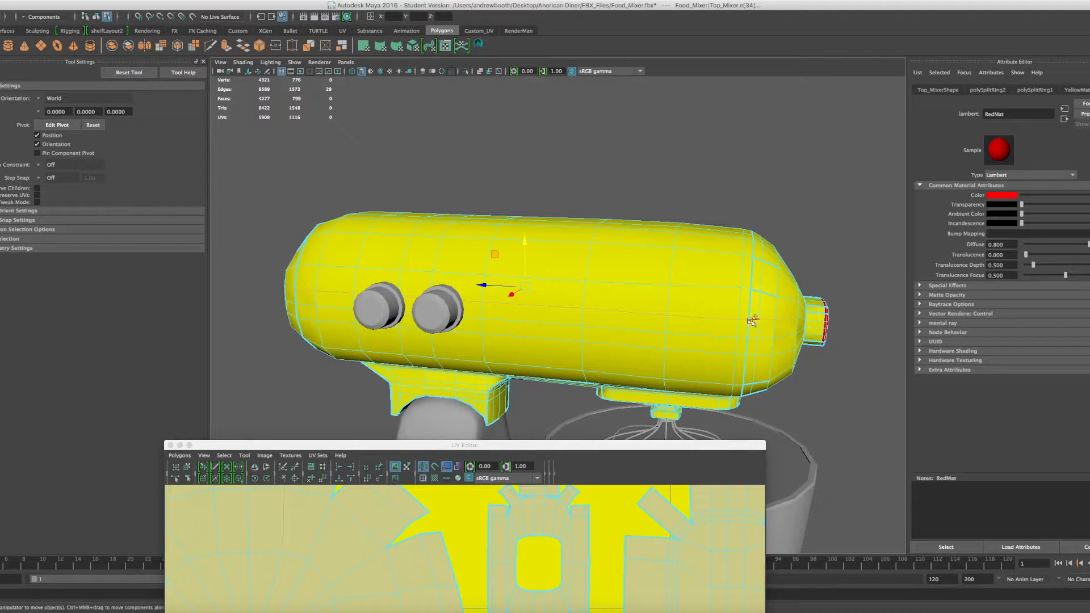
Step: Scale the selected edge row along the vertical axis to flatten it into a level line around the mixer head
key("r")
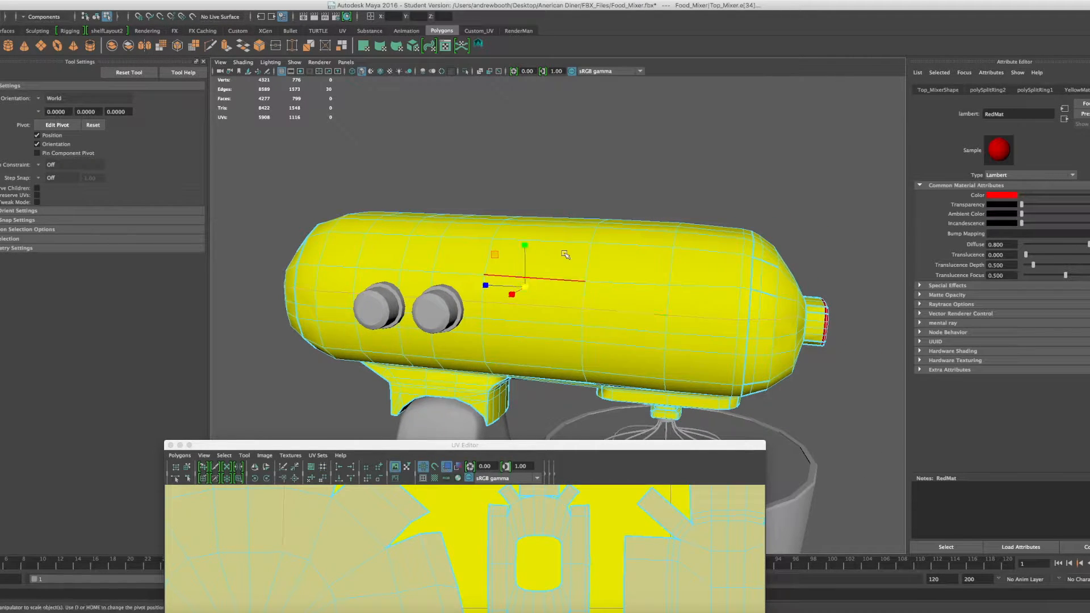
left_click_drag(524, 245, 525, 271)
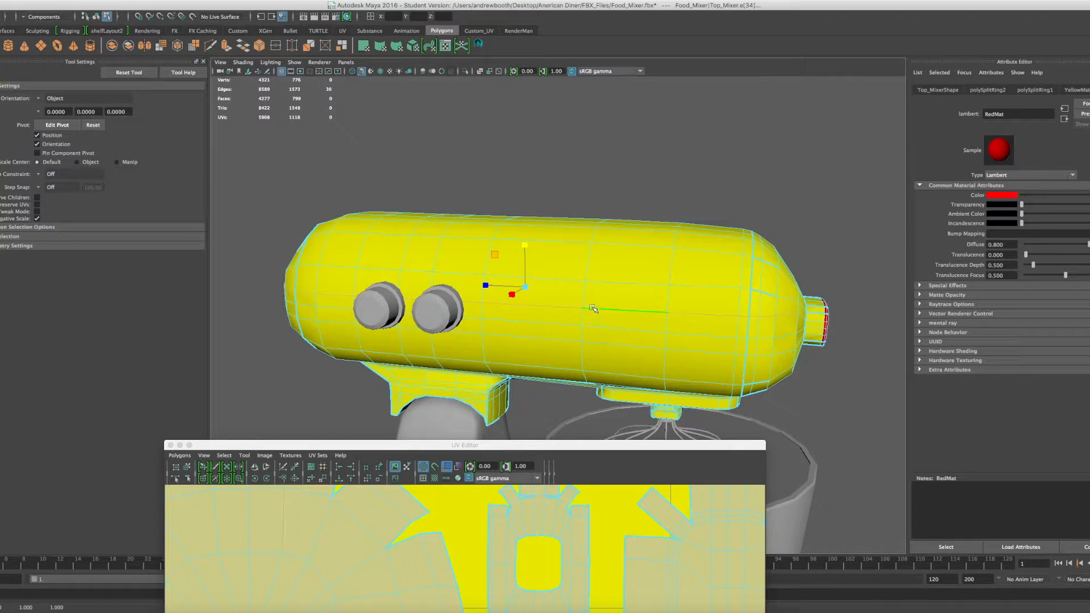
middle_click_drag(678, 303, 656, 290, "alt")
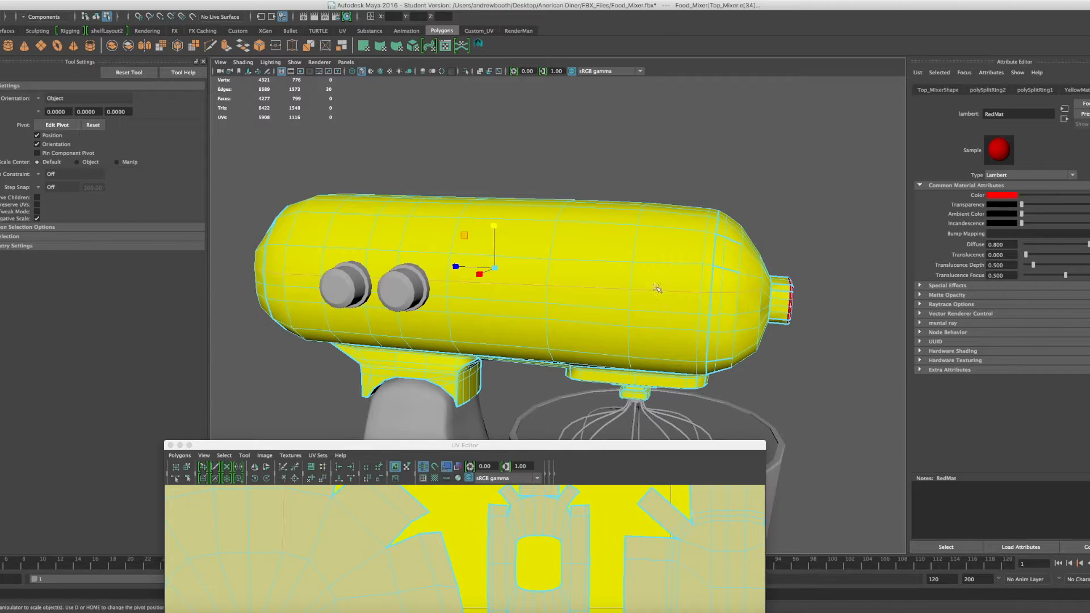
left_click_drag(656, 290, 647, 285, "alt")
scroll(647, 295, "down", 5)
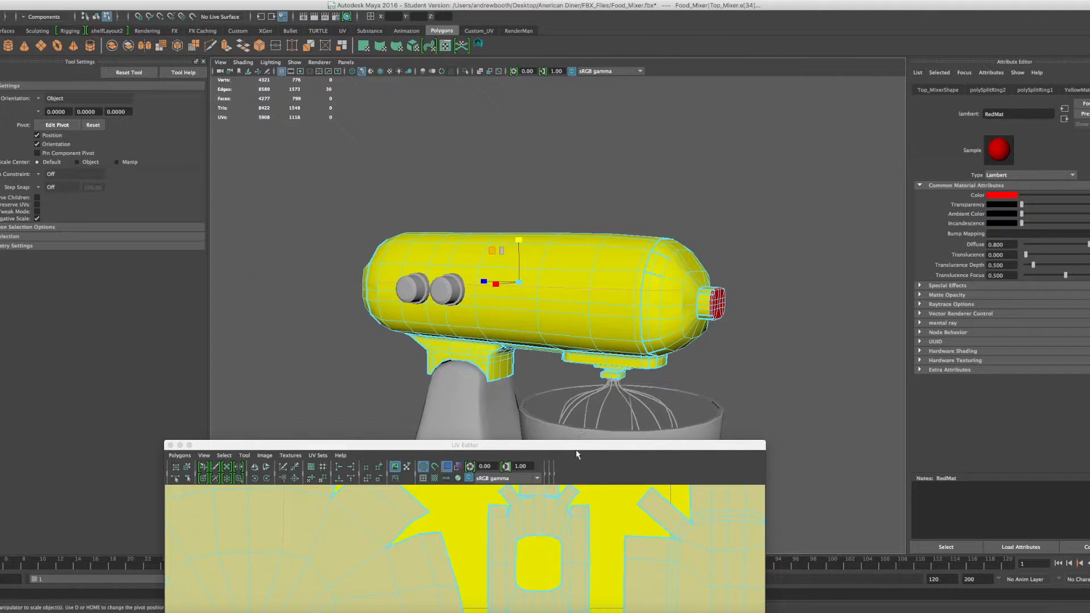
scroll(619, 300, "up", 2)
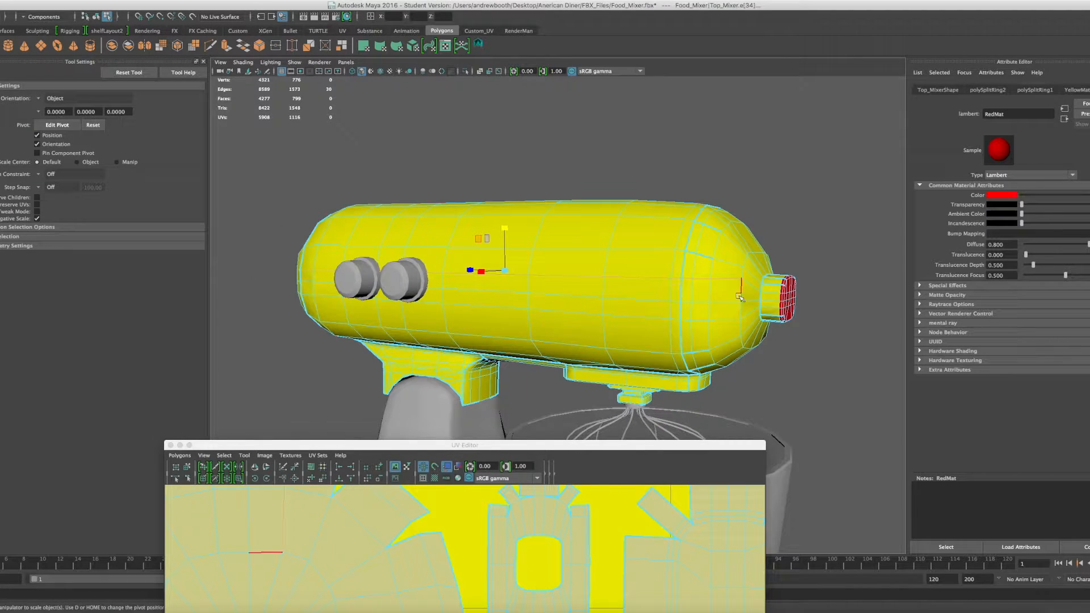
scroll(724, 291, "up", 2)
scroll(721, 288, "down", 2)
Step: Select the narrow band of faces from the nose along the dial side of the mixer head to the rear
right_click(660, 291)
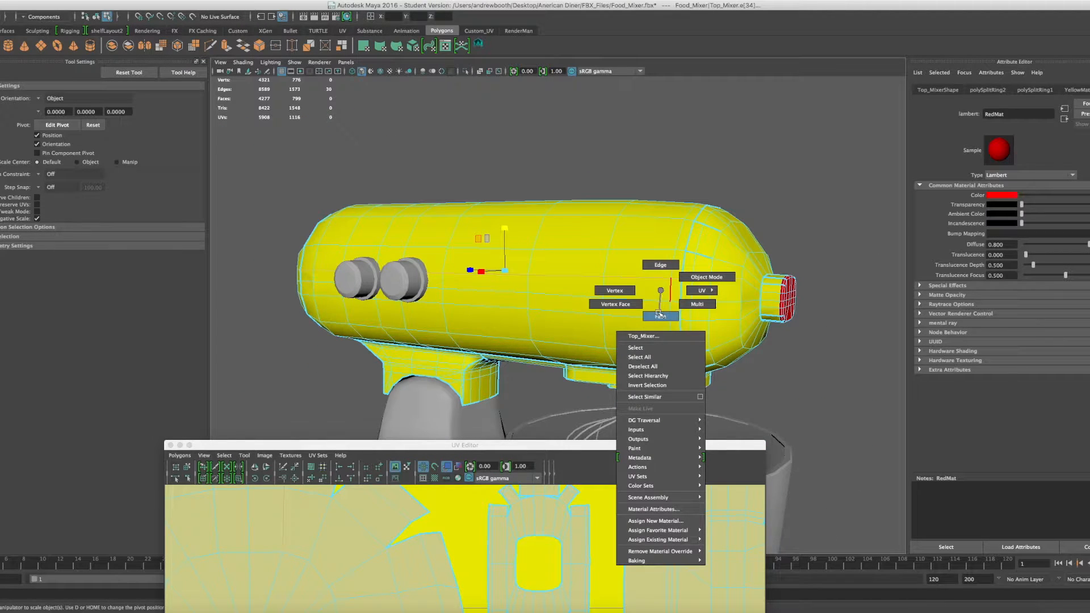
left_click(658, 312)
double_click(490, 288)
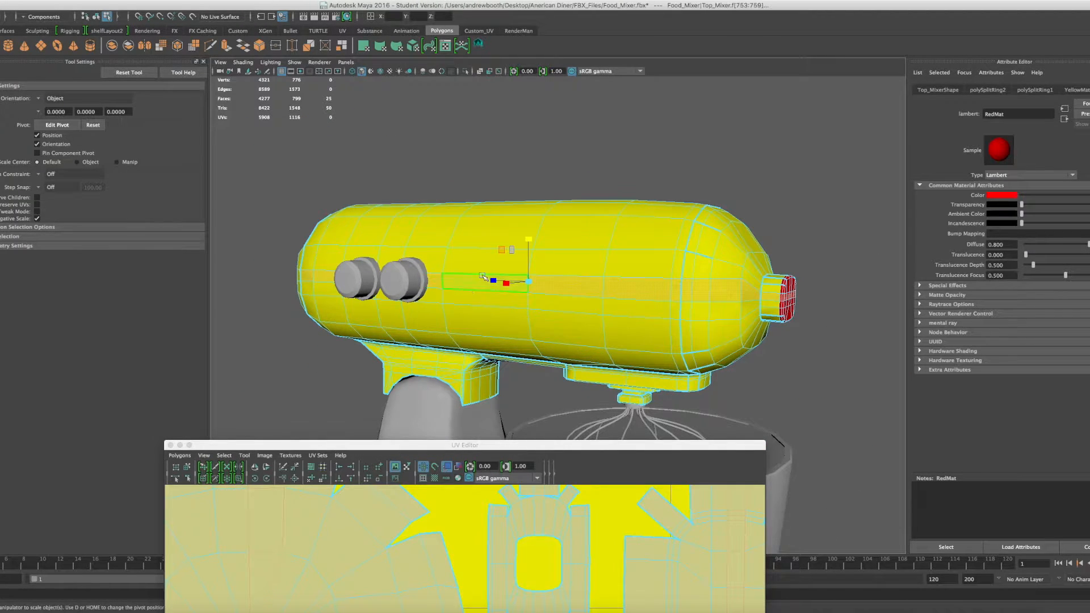
left_click_drag(674, 293, 643, 294, "alt")
left_click(669, 289)
left_click_drag(511, 298, 639, 309, "alt")
double_click(332, 327, "shift")
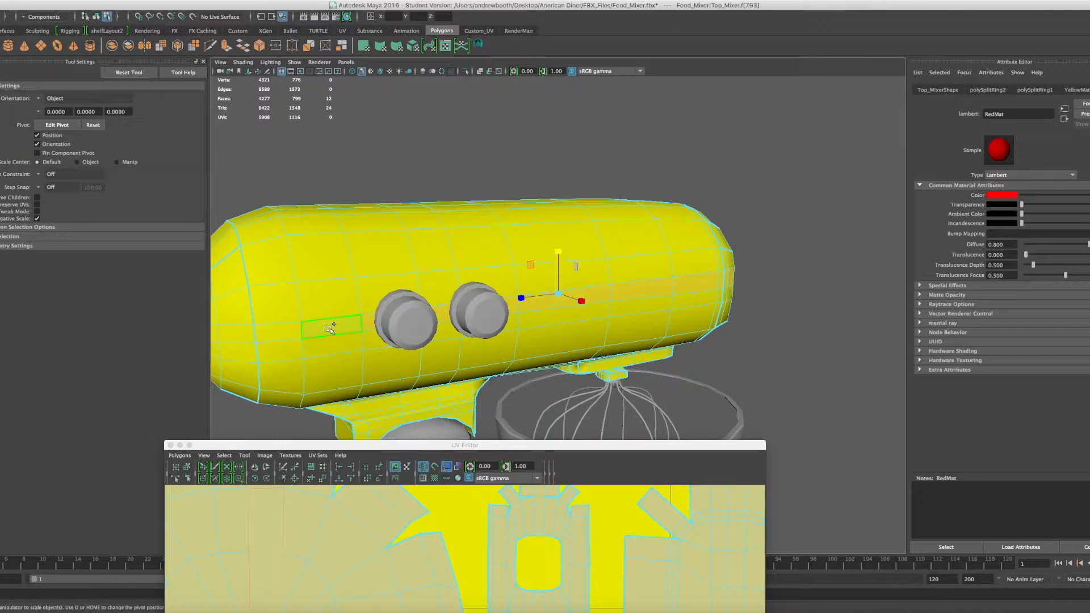
Step: Extend the narrow band face selection around the mixer head's rear end and along the side without dials
left_click_drag(328, 319, 532, 315, "alt")
double_click(560, 324, "shift")
left_click_drag(454, 302, 578, 310, "alt")
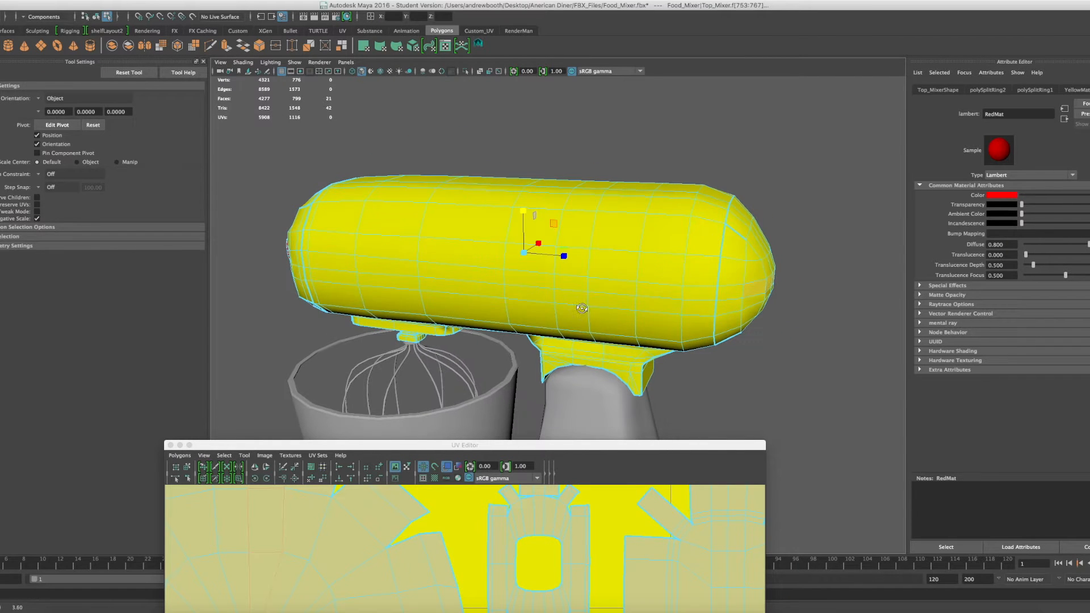
double_click(564, 284, "shift")
middle_click_drag(400, 281, 482, 286, "alt")
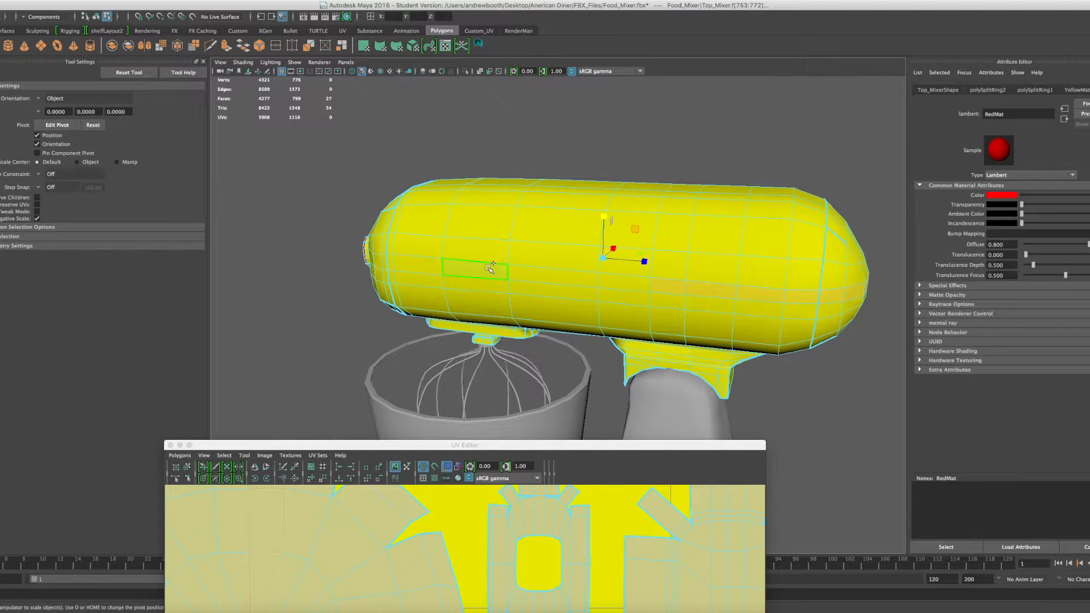
left_click_drag(419, 271, 463, 273, "alt")
double_click(404, 281, "shift")
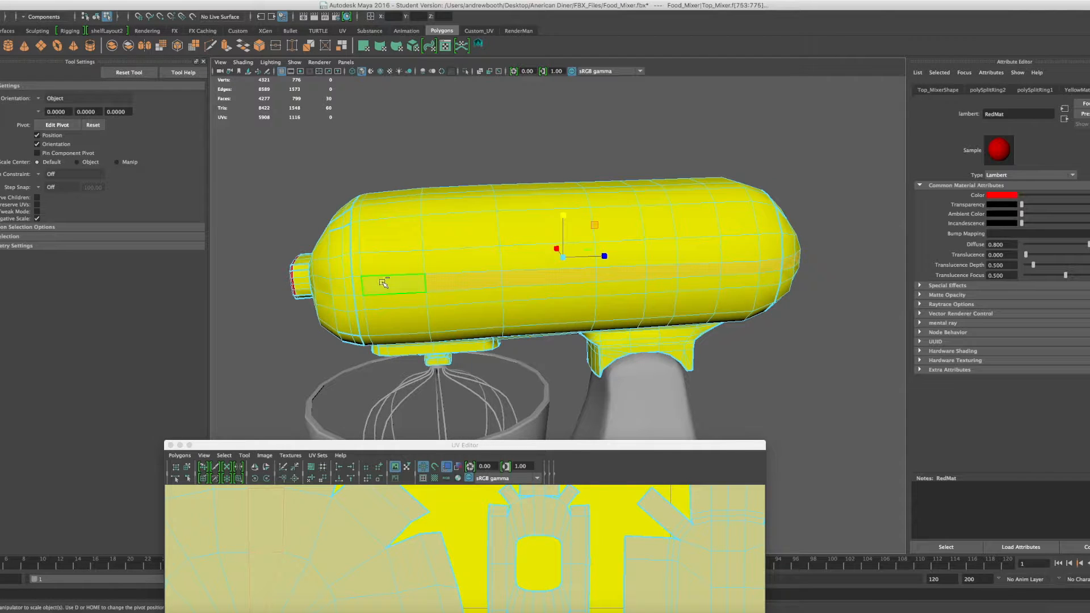
Step: Add the remaining band faces up to the red nose cap and assign the existing RedMat material to the band
left_click_drag(360, 291, 404, 278, "alt")
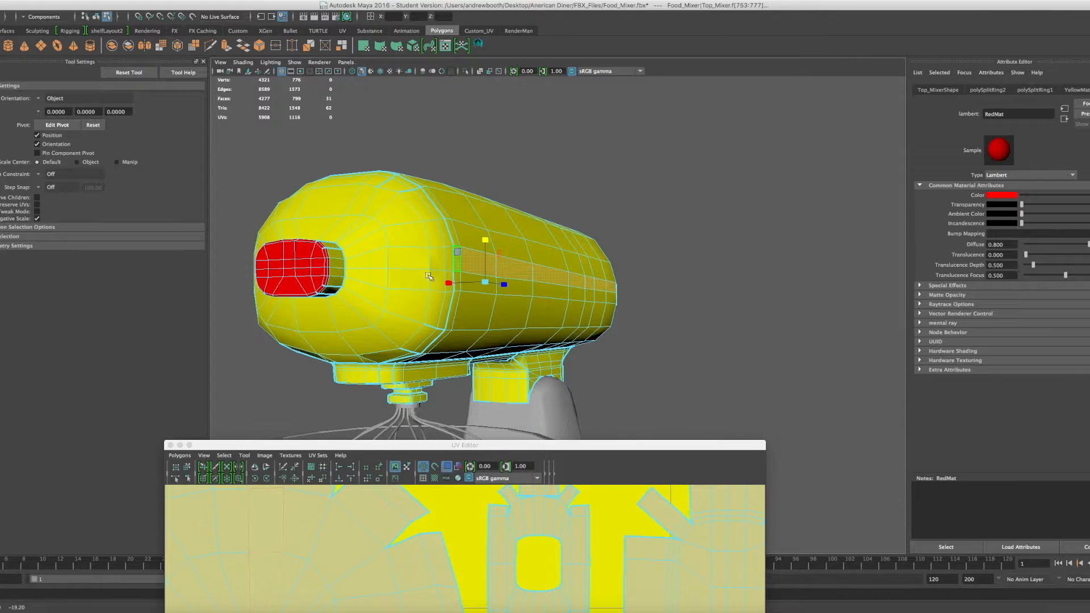
double_click(350, 264, "shift")
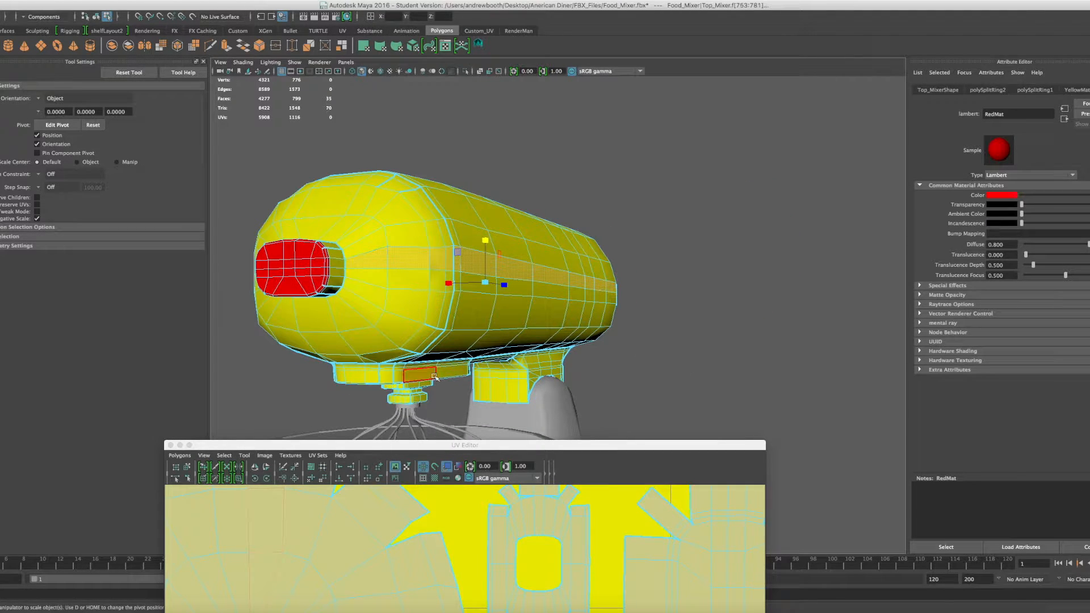
right_click_drag(555, 279, 535, 528)
right_click_drag(667, 557, 619, 526)
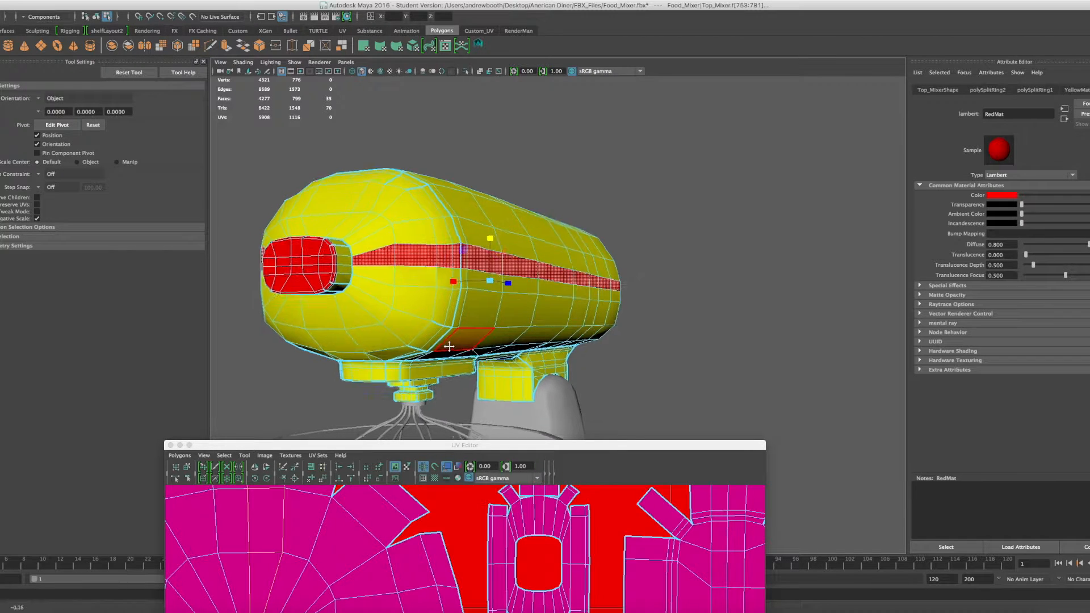
Step: Select the narrow ring of faces in the groove above the whisk collar and assign RedMat to it
left_click_drag(449, 346, 568, 288, "alt")
scroll(524, 279, "up", 5)
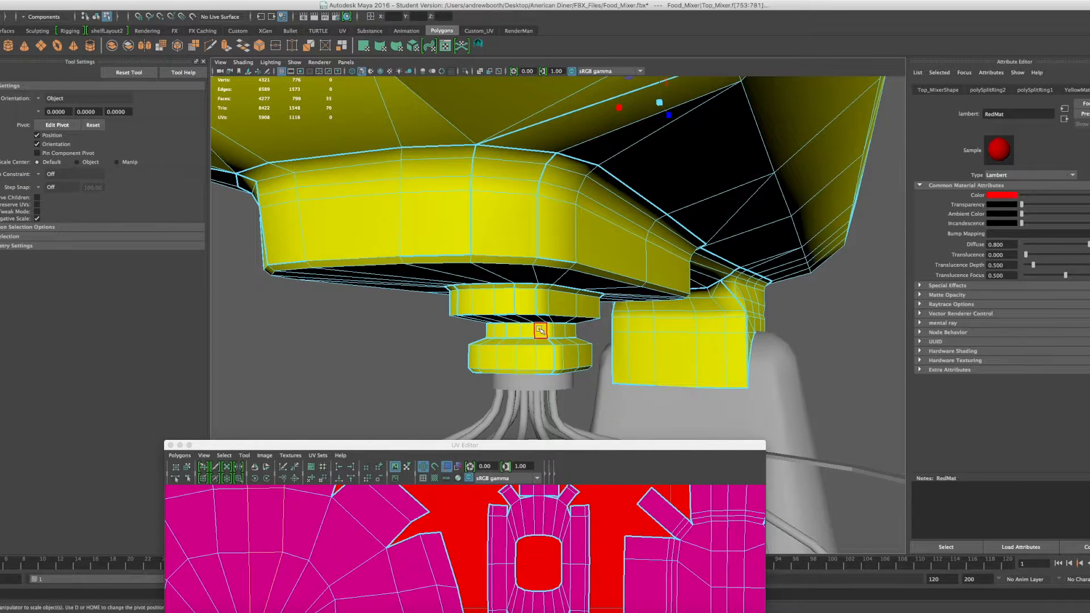
left_click(528, 333)
double_click(539, 330, "shift")
right_click_drag(539, 330, 594, 580)
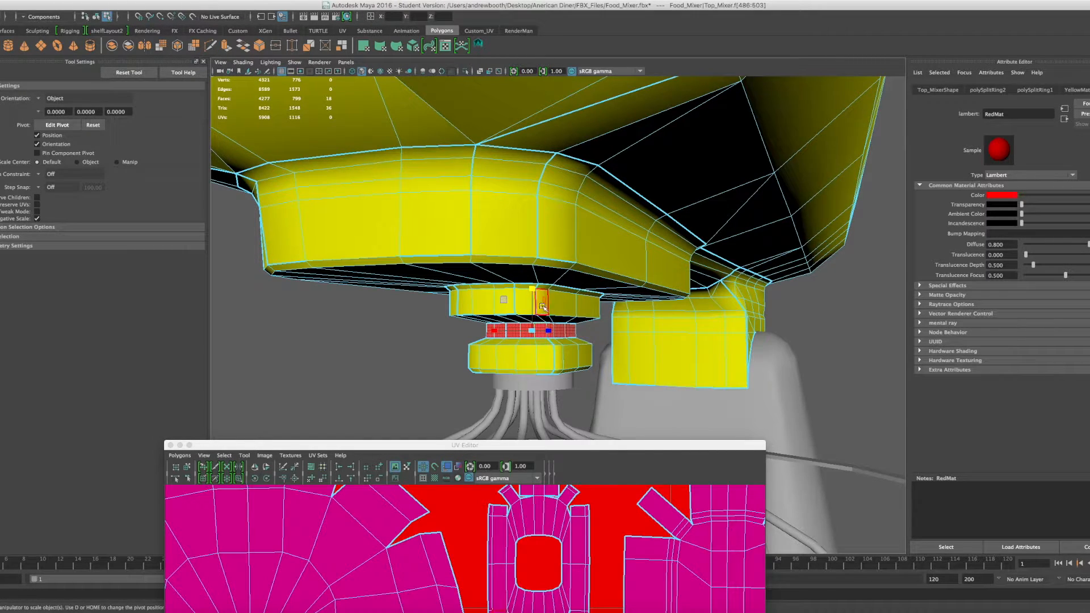
Step: Add the face loops of the whisk collar's outer wall and lower bevel to the selection
scroll(542, 307, "up", 3)
middle_click_drag(540, 345, 546, 227, "alt")
left_click_drag(548, 226, 529, 250, "alt")
middle_click_drag(524, 222, 530, 235, "alt")
left_click_drag(532, 236, 554, 212, "alt")
left_click(553, 212, "shift")
double_click(527, 209, "shift")
left_click(554, 225, "shift")
double_click(531, 227, "shift")
Step: Add the face loop of the whisk collar's upper bevel to the selection
scroll(555, 230, "up", 5)
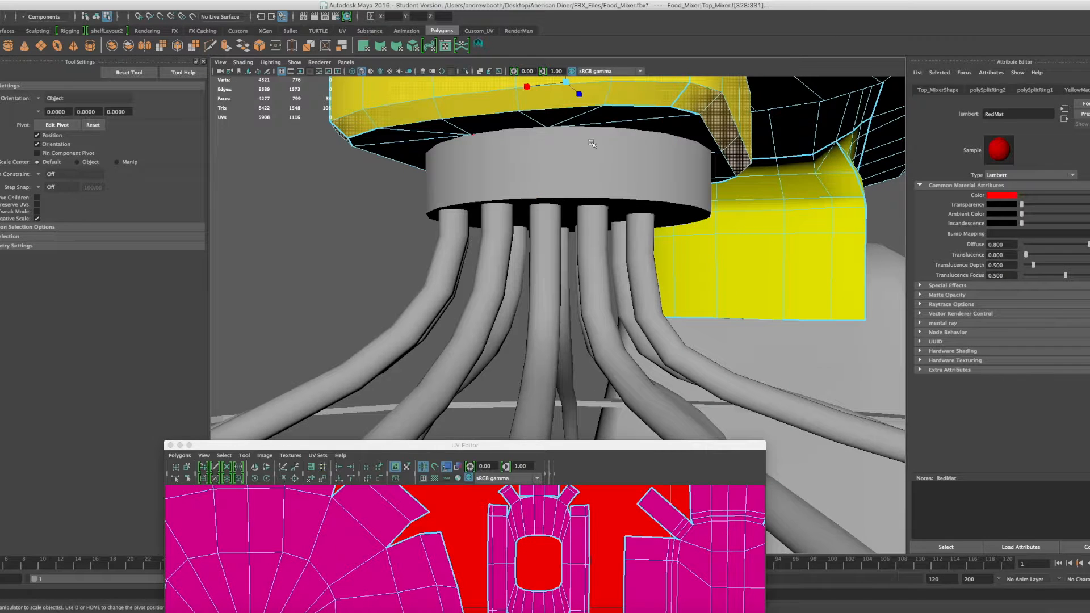
middle_click_drag(573, 157, 573, 232, "alt")
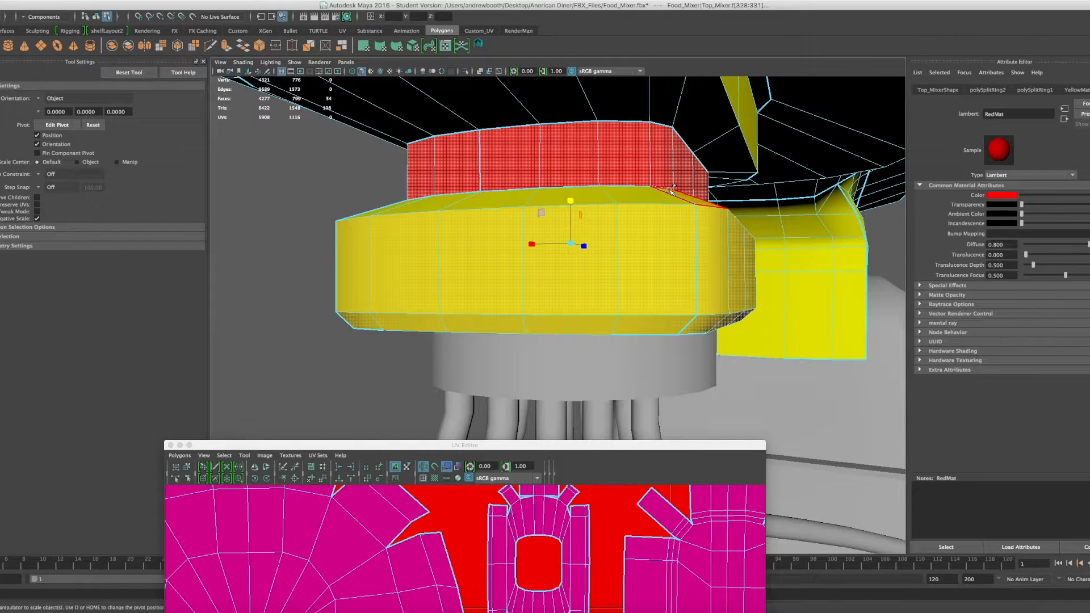
left_click(644, 189, "shift")
double_click(594, 198, "shift")
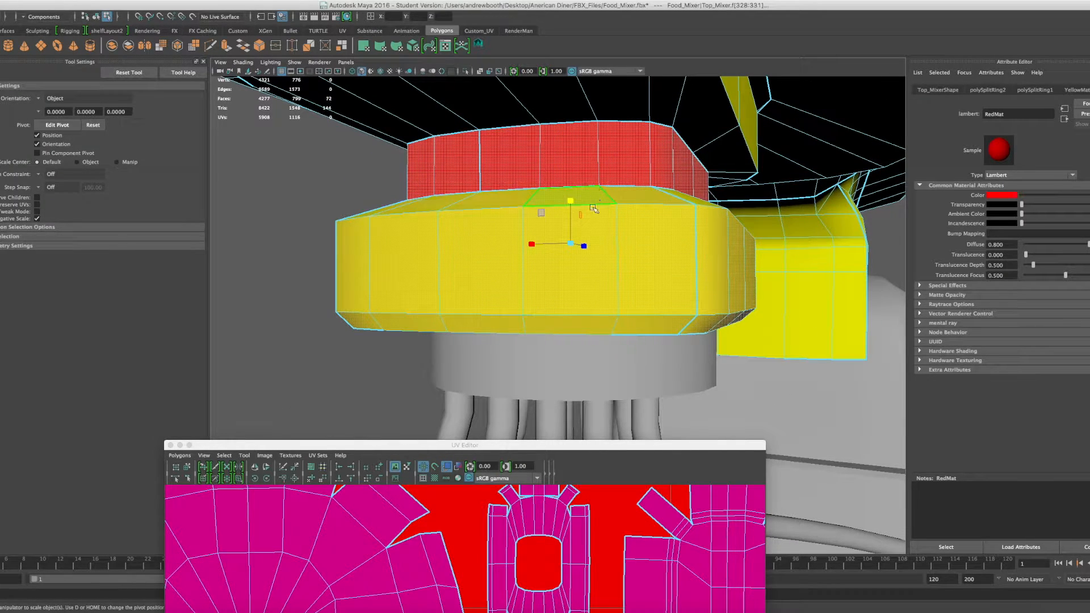
Step: Add the nearest underside faces of the whisk collar to the selection and assign the existing RedMat material
left_click_drag(578, 248, 574, 335, "alt")
scroll(574, 334, "up", 5)
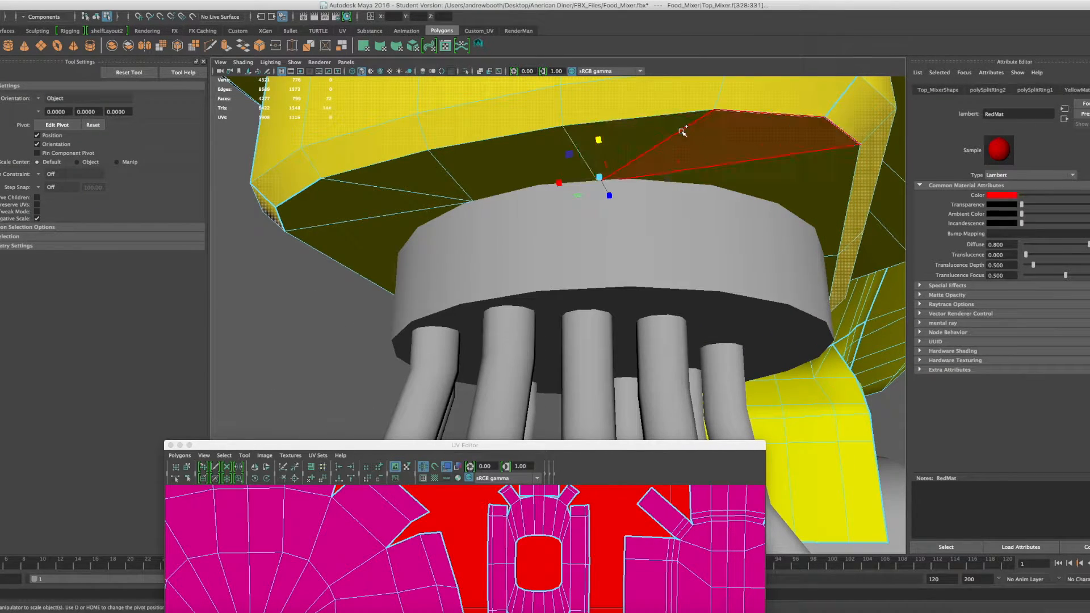
left_click(714, 142, "shift")
left_click(630, 129, "shift")
left_click(530, 140, "shift")
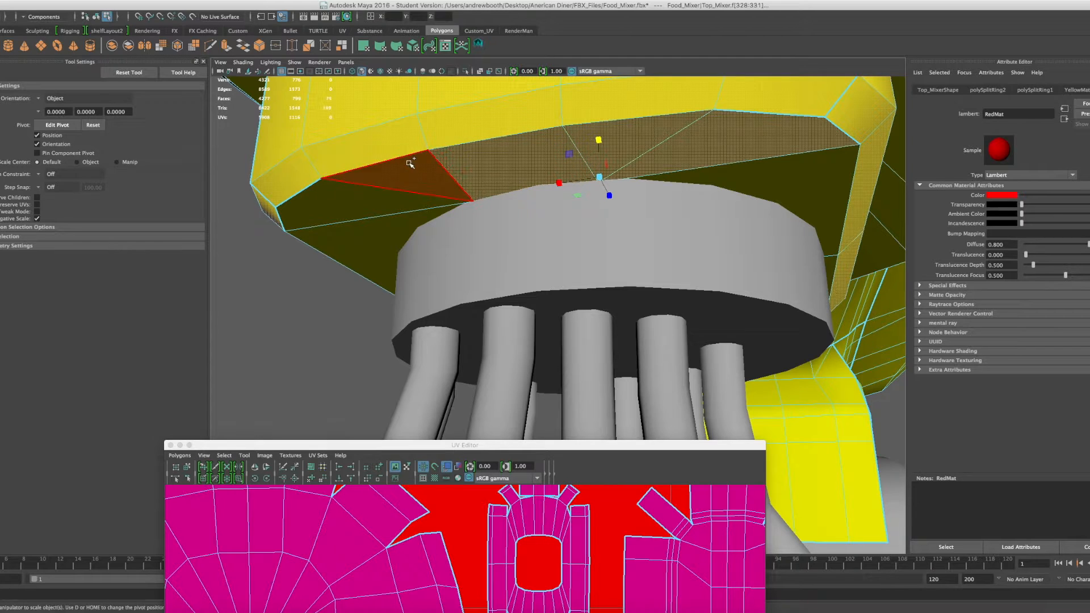
left_click(410, 163, "shift")
left_click(363, 189, "shift")
right_click(362, 187)
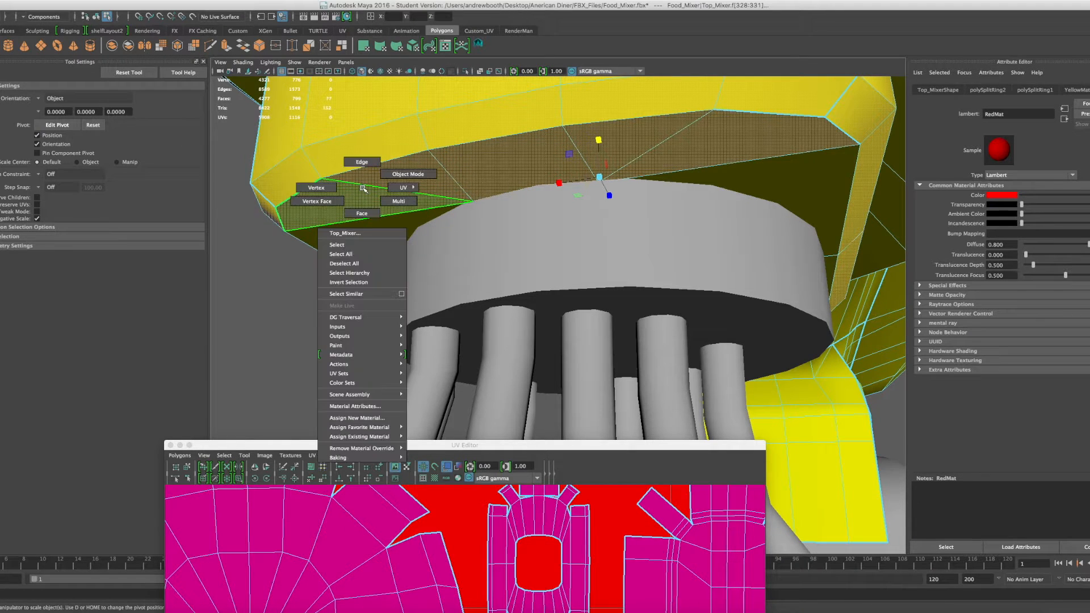
mouse_move(372, 438)
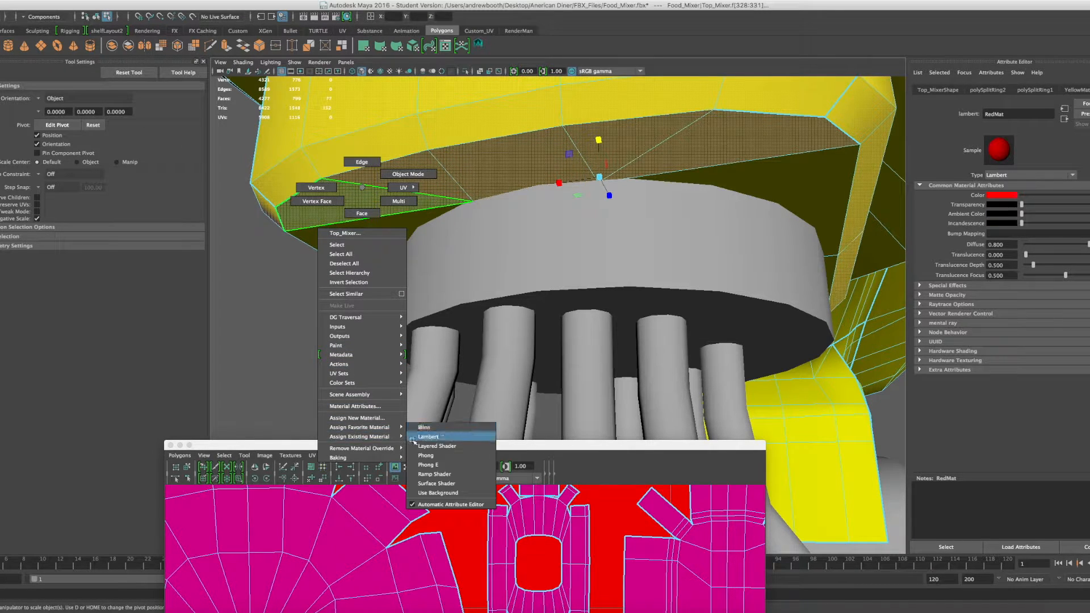
left_click(426, 436)
Step: Select the yellow underside faces still left around the far side of the whisk collar
left_click_drag(558, 218, 640, 250, "alt")
left_click_drag(402, 246, 494, 153, "alt")
scroll(494, 153, "up", 5)
left_click(482, 144)
left_click(486, 106, "shift")
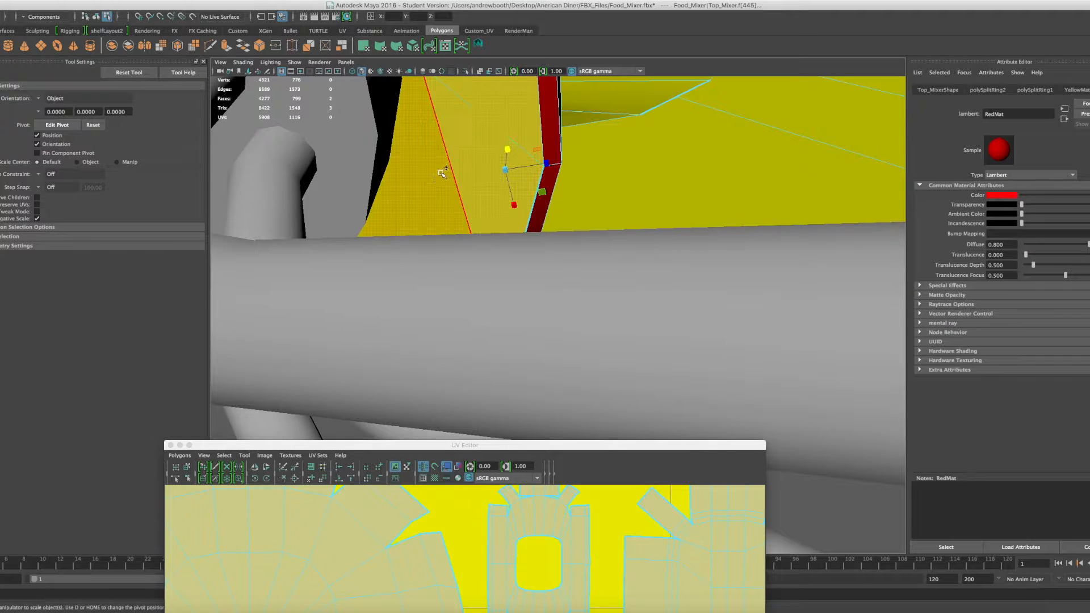
left_click(438, 180, "shift")
left_click_drag(413, 202, 653, 318, "alt")
left_click(666, 322, "shift")
left_click(665, 328, "shift")
left_click(684, 350, "shift")
left_click(645, 353, "shift")
left_click(651, 295, "shift")
left_click(583, 210, "shift")
Step: Add the last yellow underside faces of the whisk collar and assign RedMat to the selection
left_click_drag(583, 210, 479, 217, "alt")
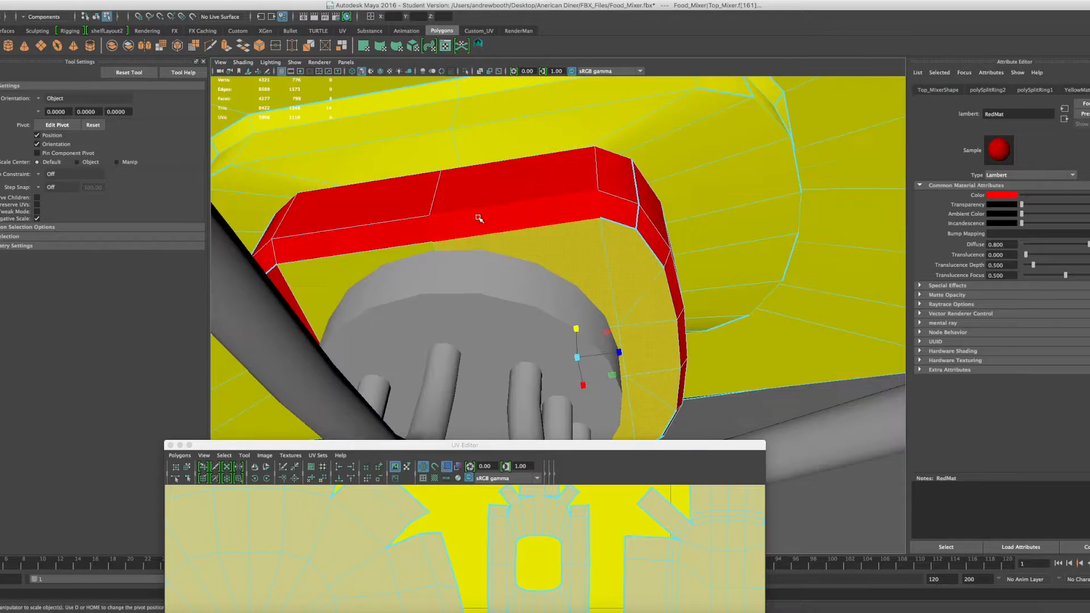
left_click_drag(415, 235, 476, 209, "alt")
left_click(464, 212, "shift")
left_click_drag(455, 251, 534, 106, "alt")
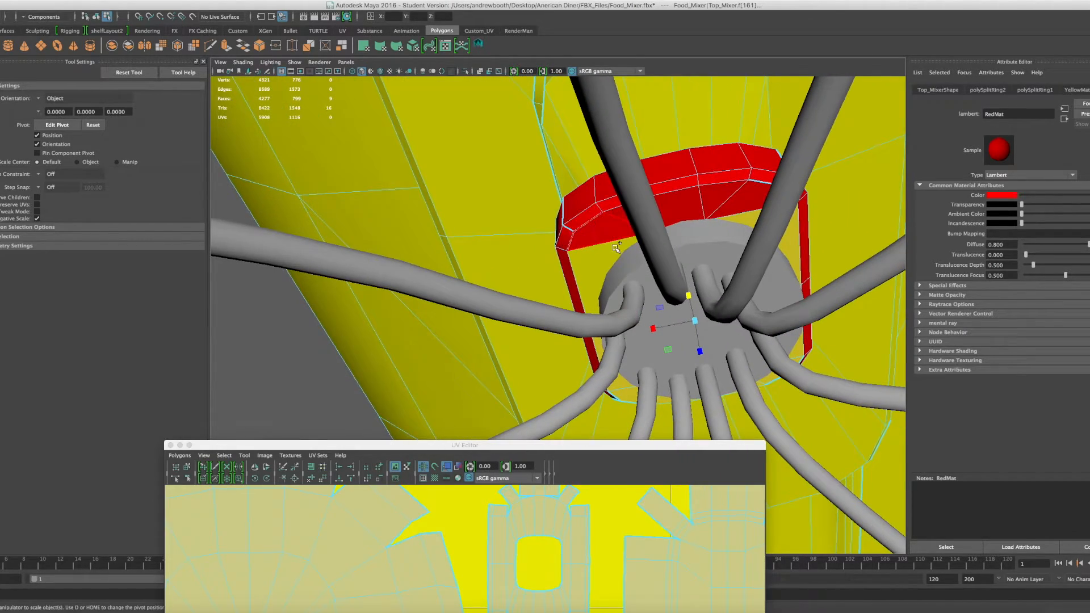
left_click(612, 269, "shift")
left_click_drag(611, 269, 680, 398, "alt")
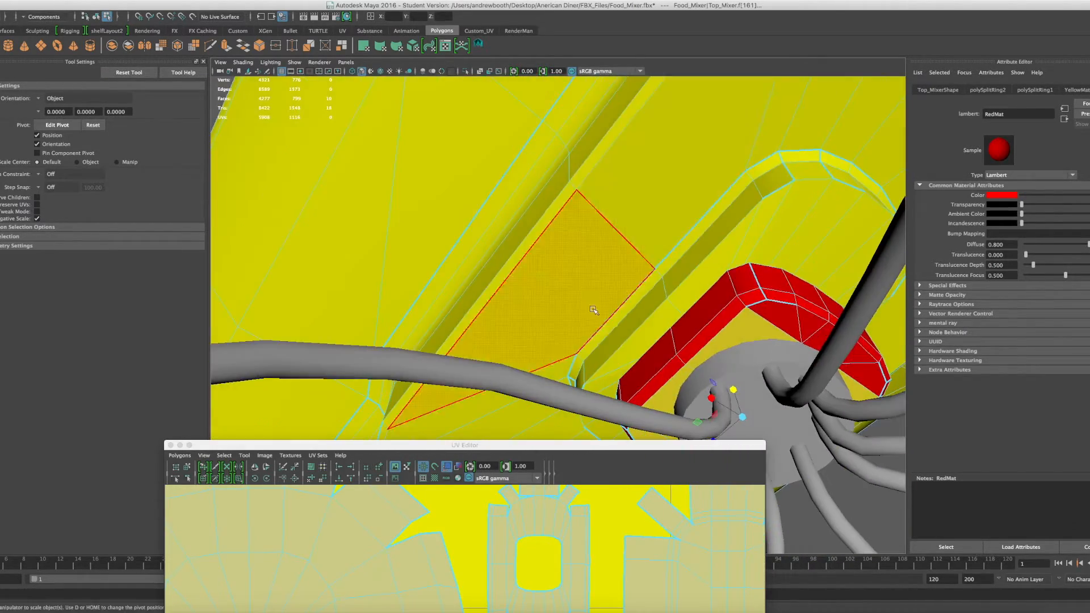
right_click_drag(702, 356, 721, 606)
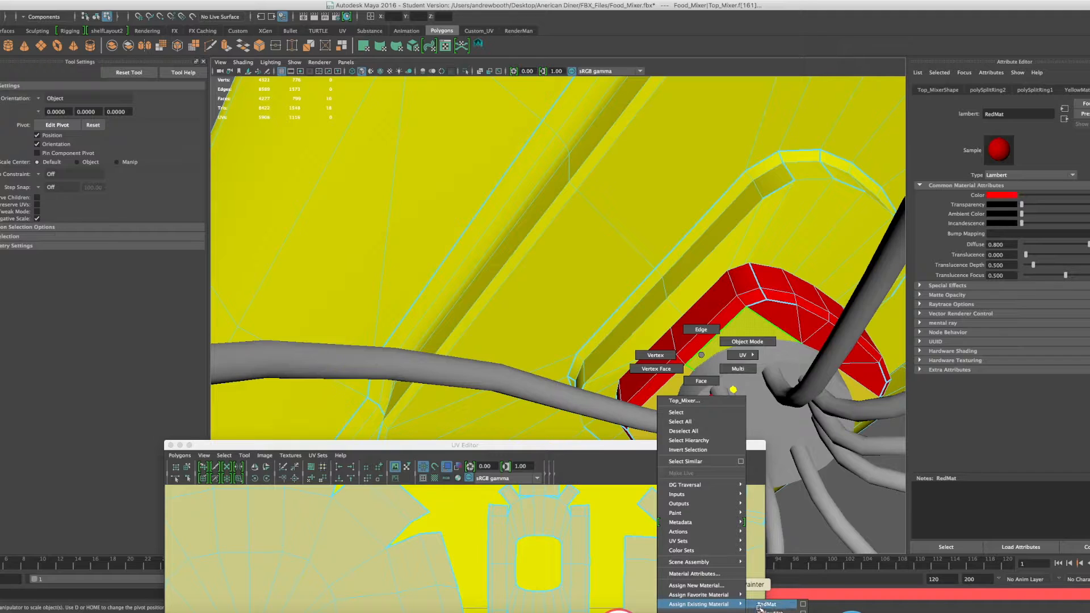
right_click_drag(761, 607, 764, 606)
Step: Select the thin loop of faces along the mixer head's bottom seam above the whisk mount and assign RedMat
left_click_drag(653, 408, 482, 282, "alt")
key("w")
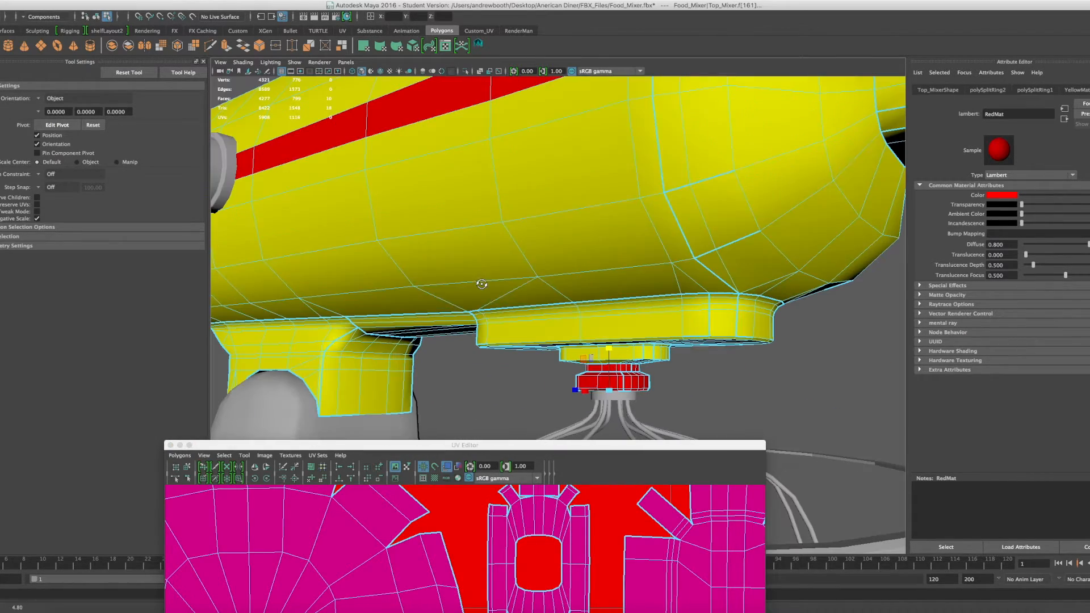
left_click(552, 308)
double_click(605, 301, "shift")
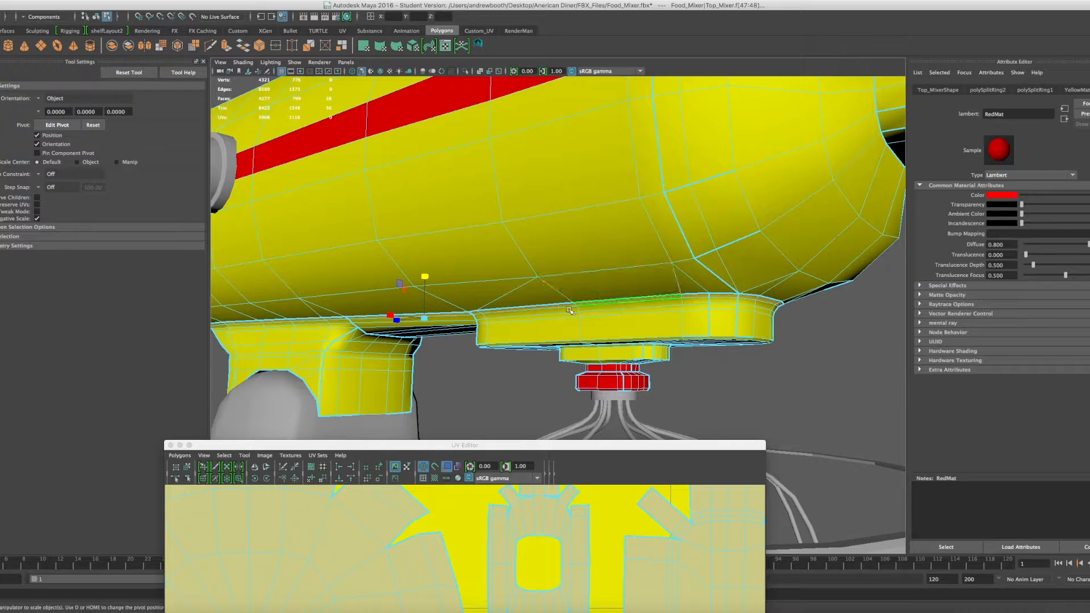
right_click(599, 301)
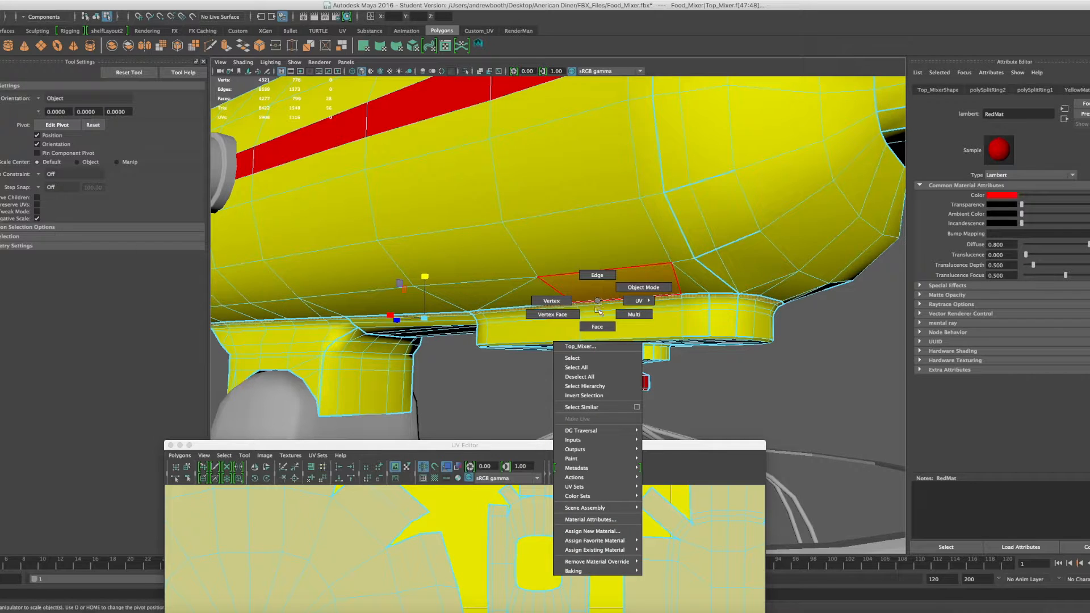
mouse_move(613, 551)
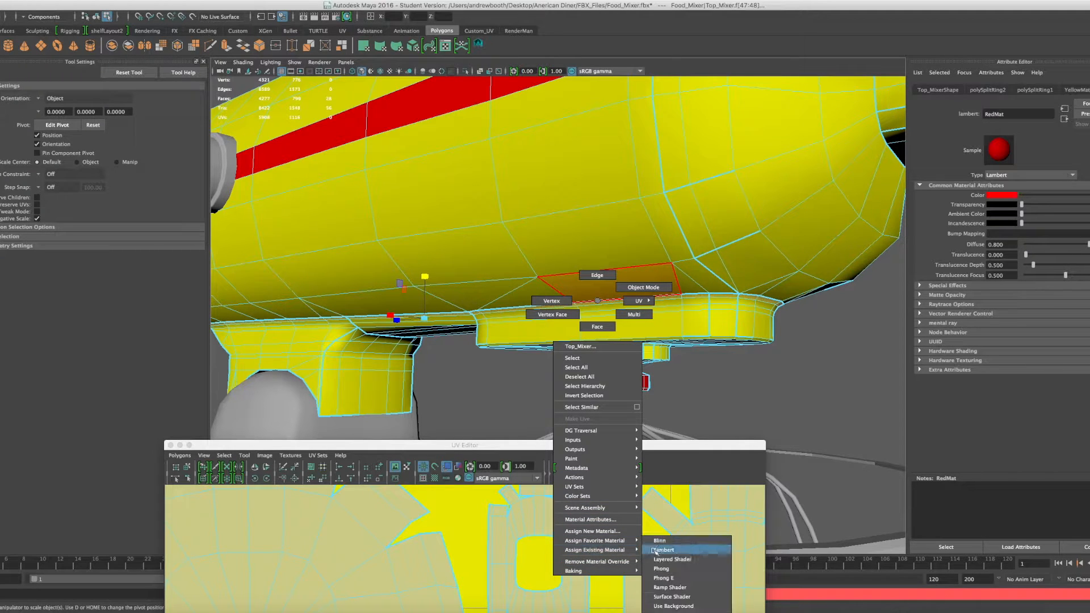
left_click(648, 551)
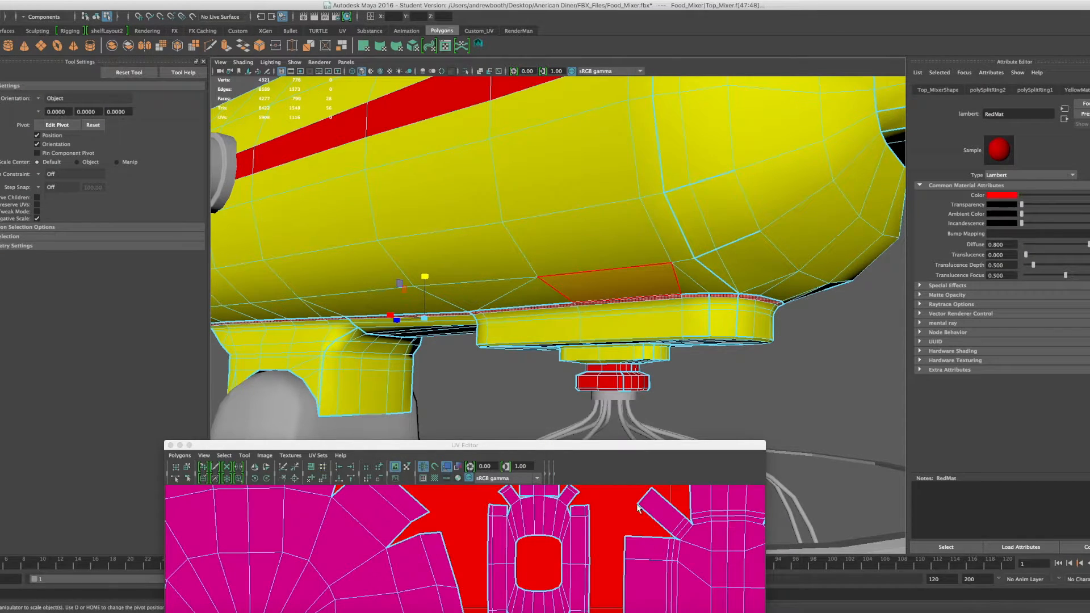
Step: Examine the red stripe along the dial side, the opposite side and the nose of the mixer head
scroll(585, 275, "down", 3)
scroll(583, 273, "up", 5)
scroll(583, 276, "down", 6)
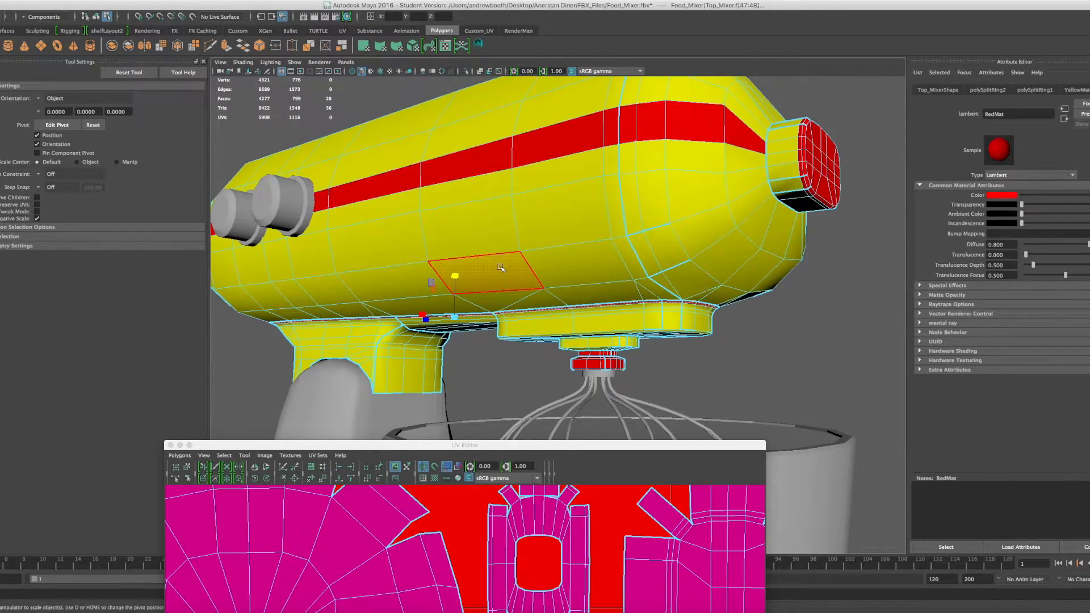
middle_click_drag(501, 268, 525, 264, "alt")
left_click_drag(533, 290, 555, 277, "alt")
middle_click_drag(555, 278, 677, 243, "alt")
left_click_drag(505, 255, 579, 256, "alt")
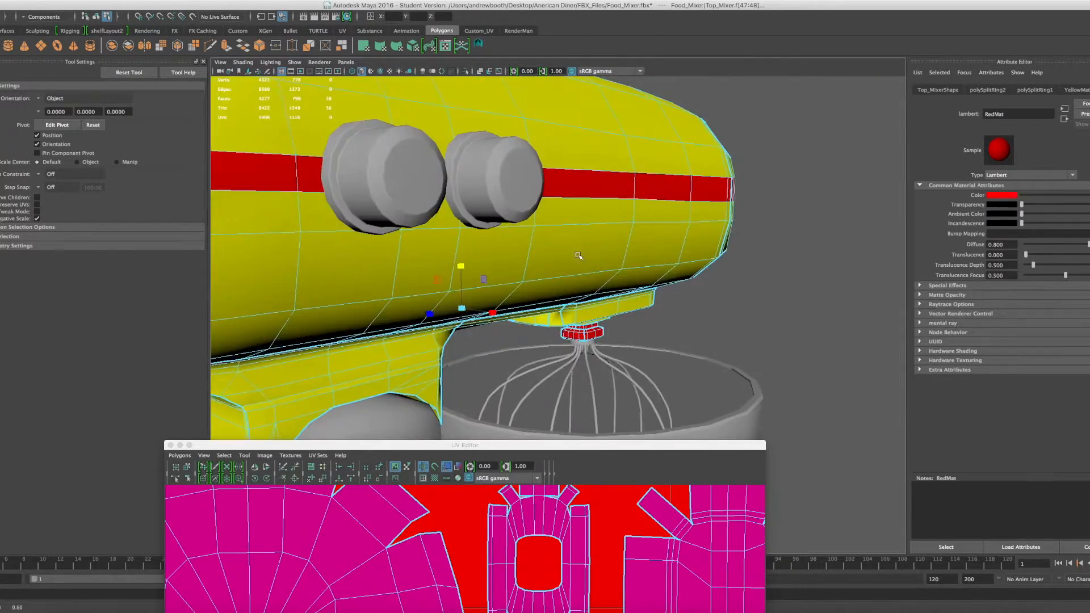
middle_click_drag(578, 256, 653, 312, "alt")
left_click_drag(639, 273, 600, 260, "alt")
middle_click_drag(601, 260, 667, 302, "alt")
scroll(657, 301, "down", 3)
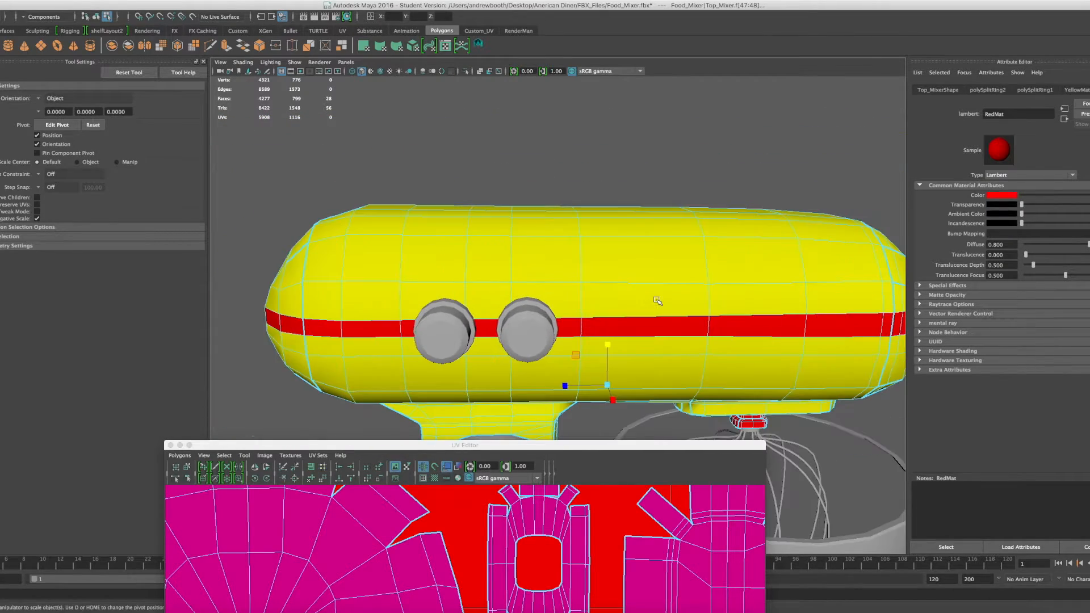
left_click_drag(657, 301, 475, 247, "alt")
scroll(515, 313, "down", 3)
scroll(515, 313, "up", 5)
scroll(456, 268, "up", 3)
scroll(456, 268, "up", 3)
scroll(456, 268, "down", 5)
scroll(514, 259, "down", 5)
scroll(514, 259, "up", 5)
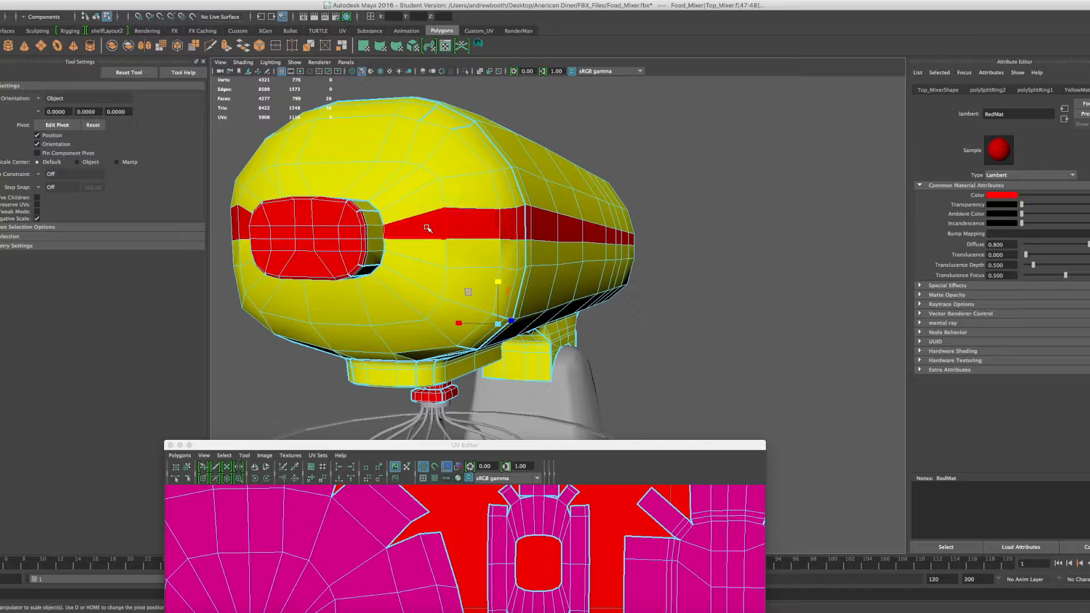
Step: Select the two matching vertices on the stripe's upper edge at either side of the nose
right_click_drag(428, 228, 404, 226)
left_click(441, 211)
right_click_drag(436, 216, 410, 216)
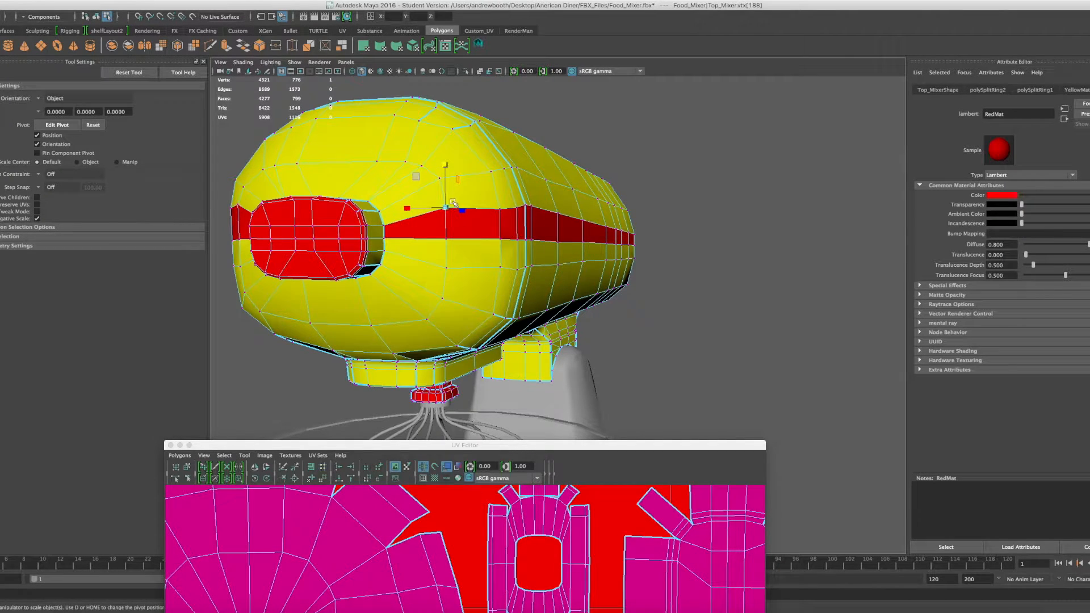
left_click_drag(324, 232, 388, 223, "alt")
left_click(526, 243, "shift")
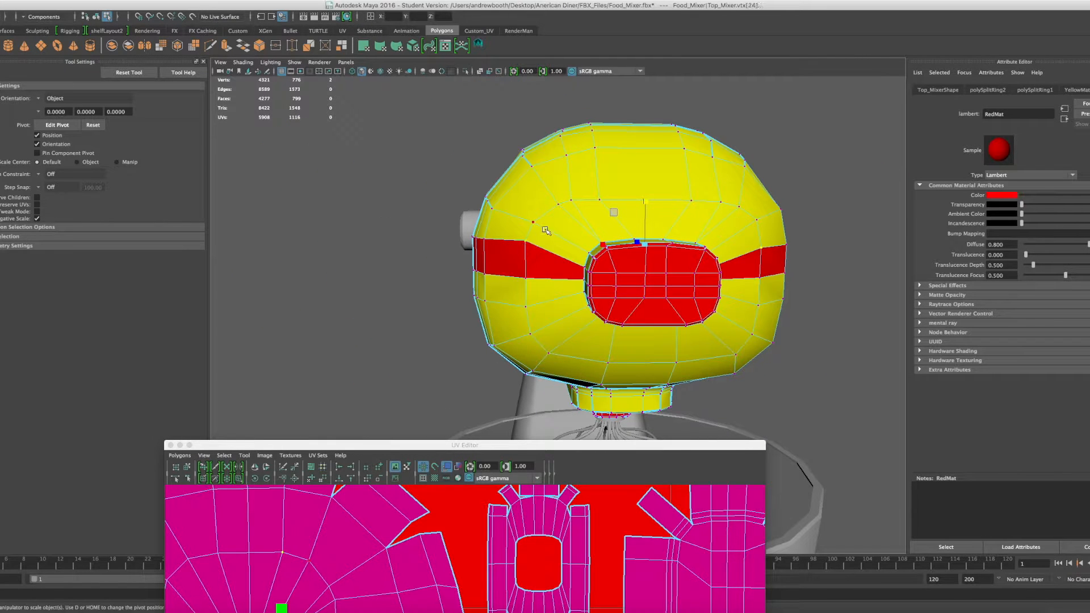
Step: Move the two selected vertices vertically with the Move tool to even out the stripe's upper edge at the nose
key("w")
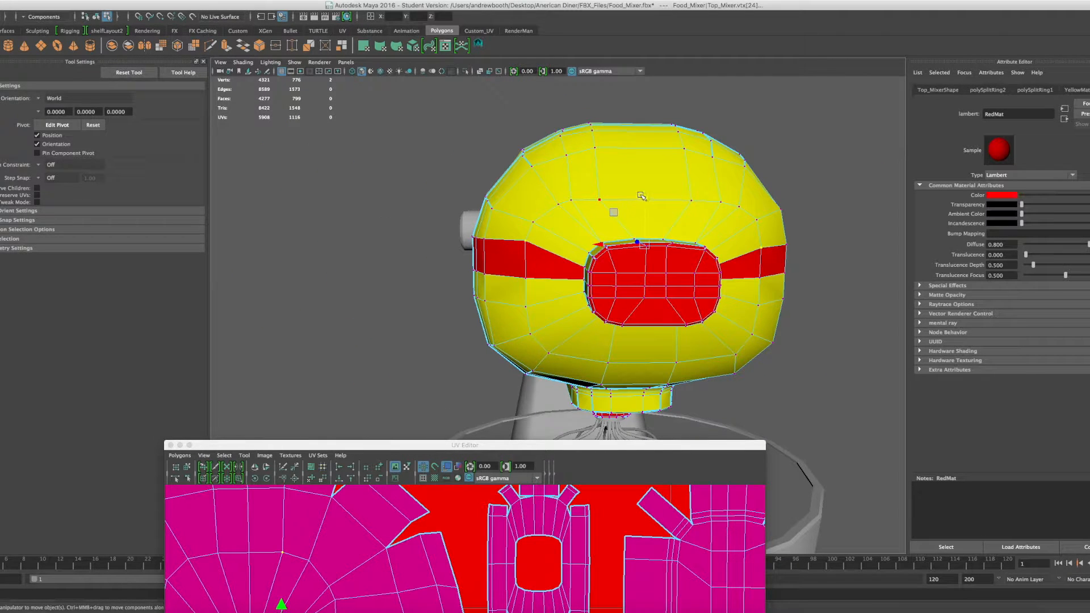
left_click(643, 197)
key("super+z")
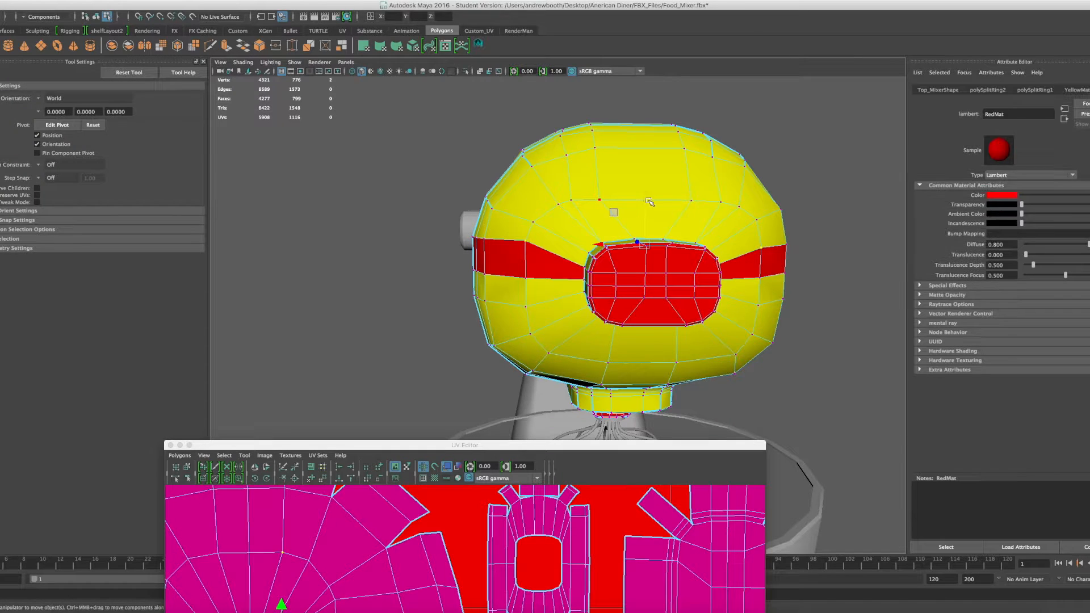
left_click(648, 202)
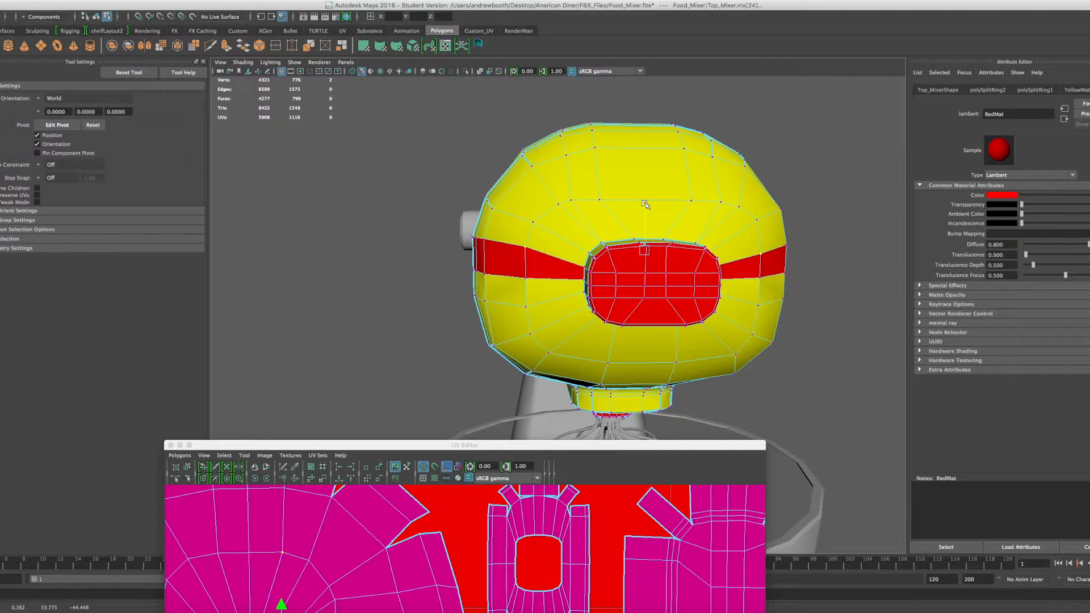
left_click_drag(645, 204, 604, 244, "alt")
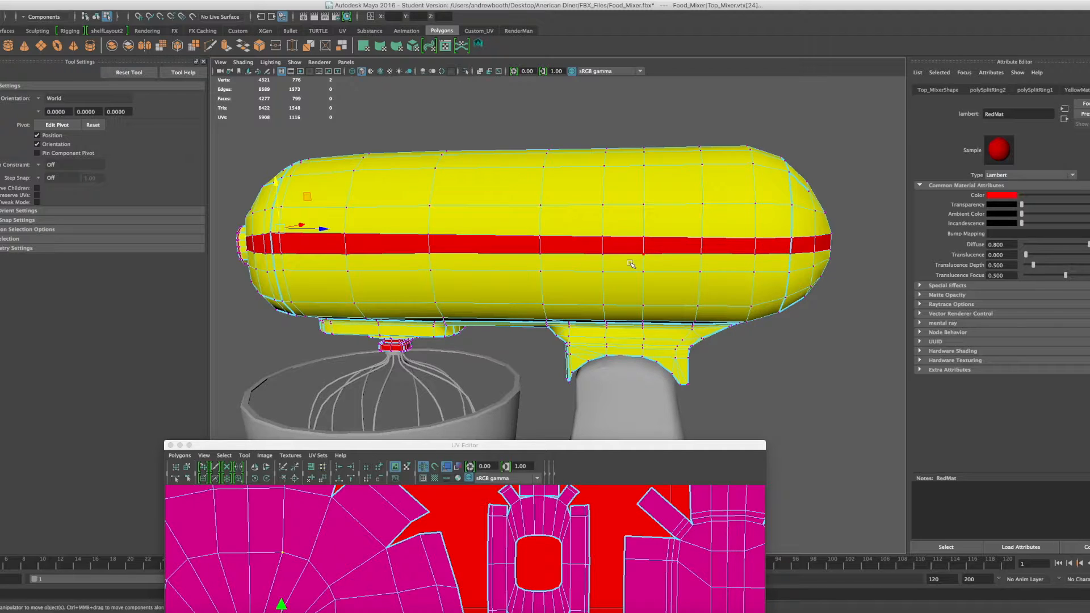
Step: Examine how level the red stripe's edges run along the mixer head's side and rear end
left_click(539, 205)
scroll(417, 206, "down", 3)
scroll(416, 207, "up", 6)
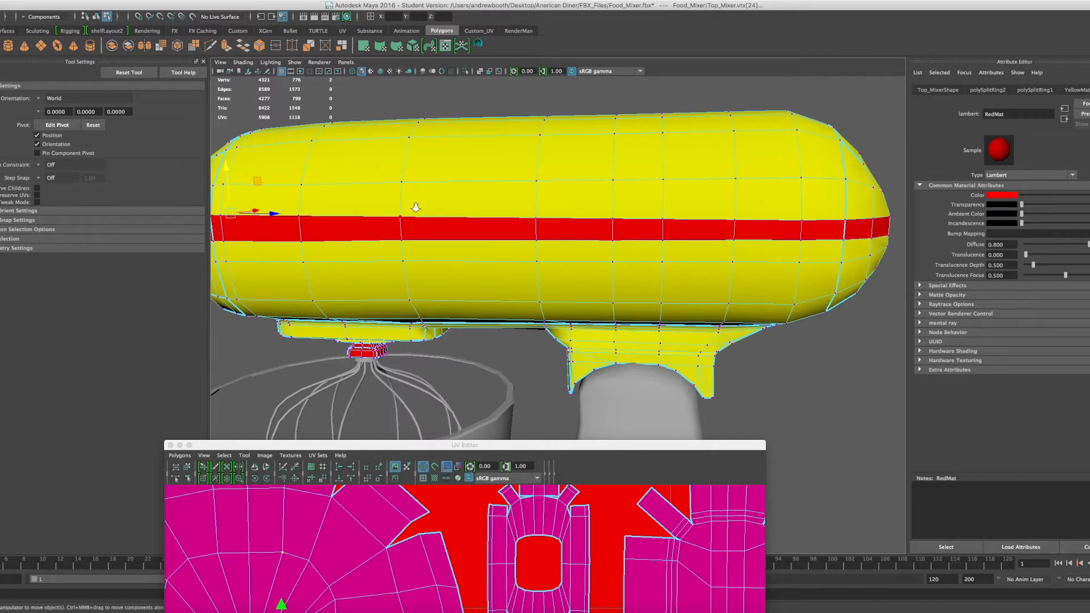
scroll(416, 207, "down", 4)
left_click_drag(420, 245, 386, 255, "alt")
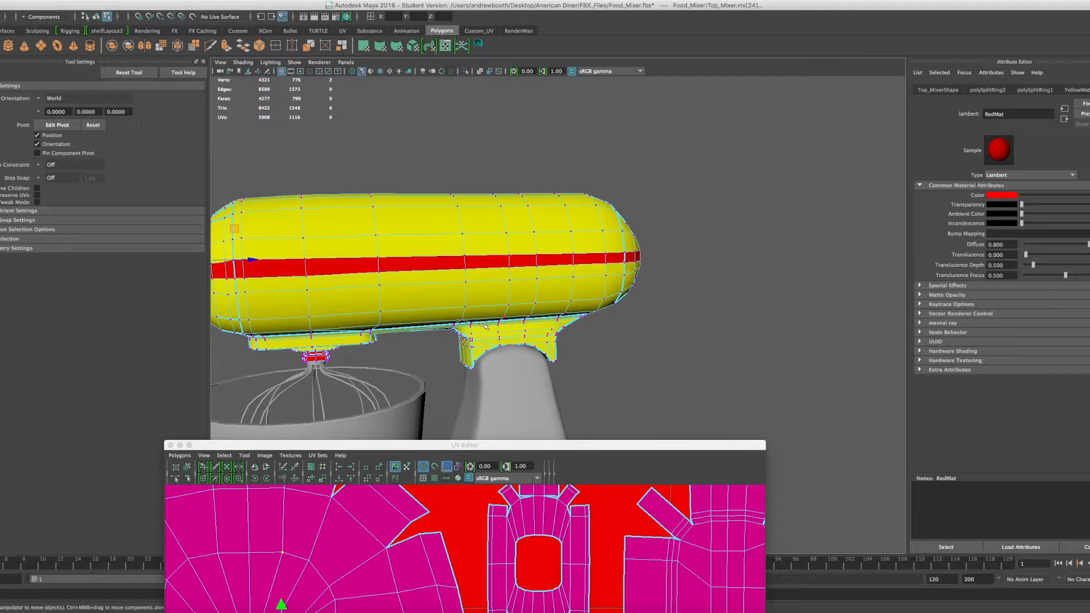
middle_click_drag(518, 310, 545, 339, "alt")
scroll(555, 324, "up", 2)
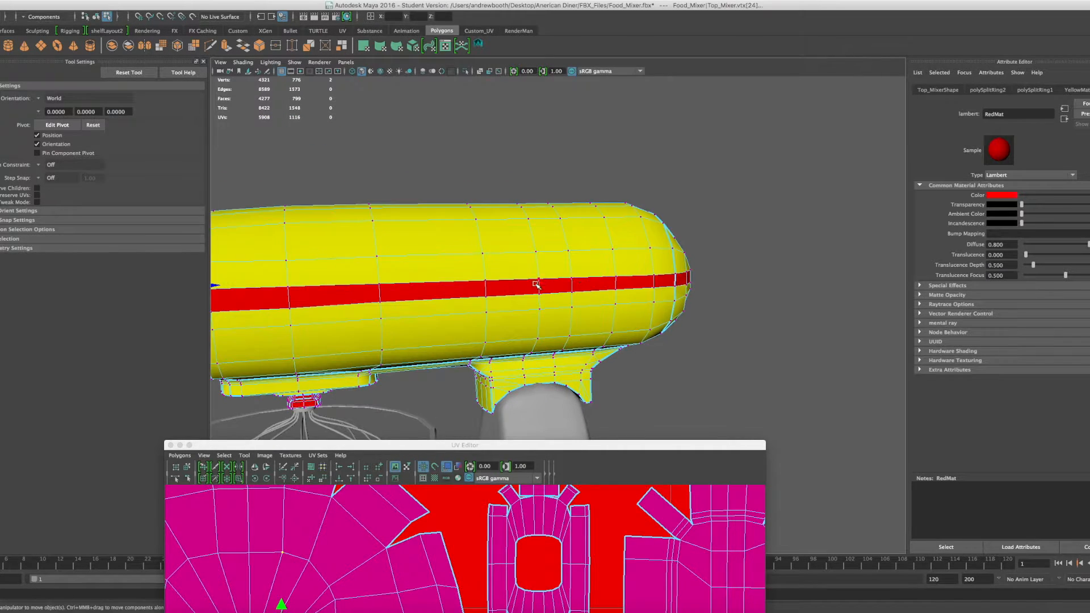
scroll(537, 284, "down", 2)
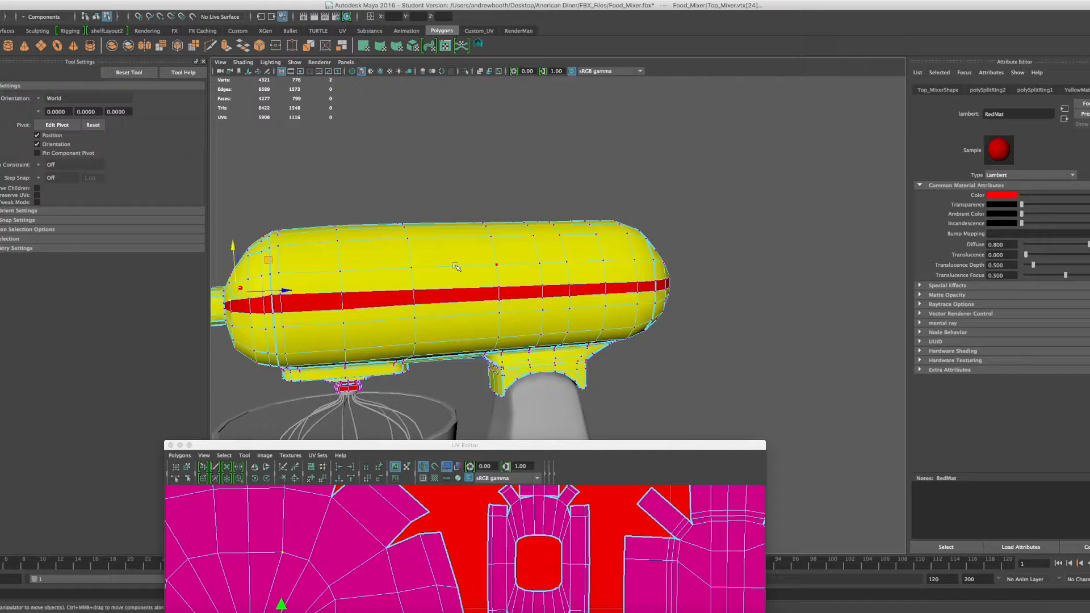
scroll(455, 266, "down", 3)
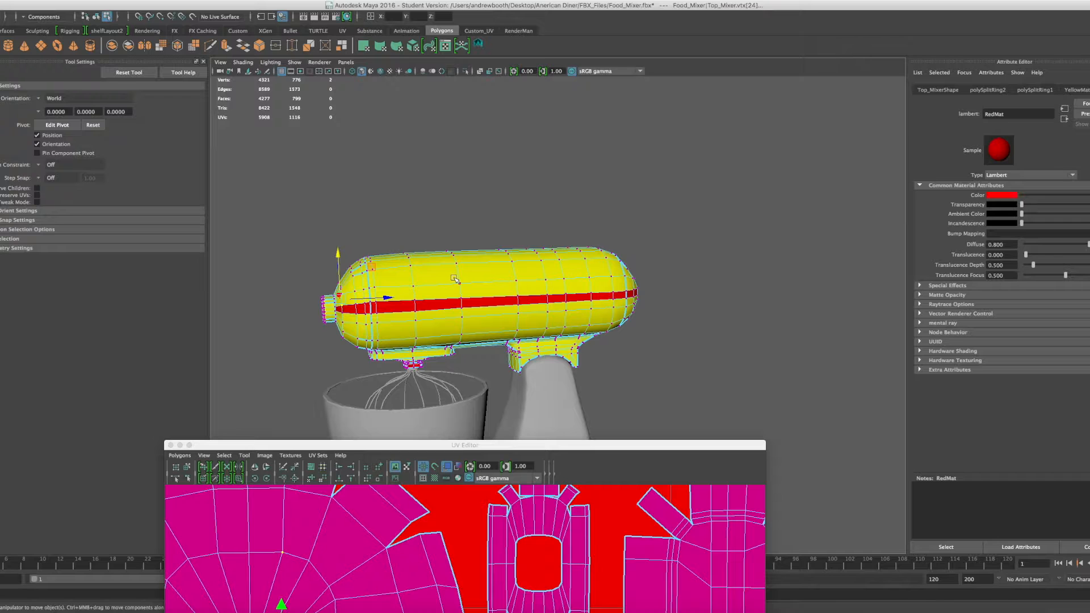
scroll(443, 294, "up", 3)
scroll(479, 291, "down", 2)
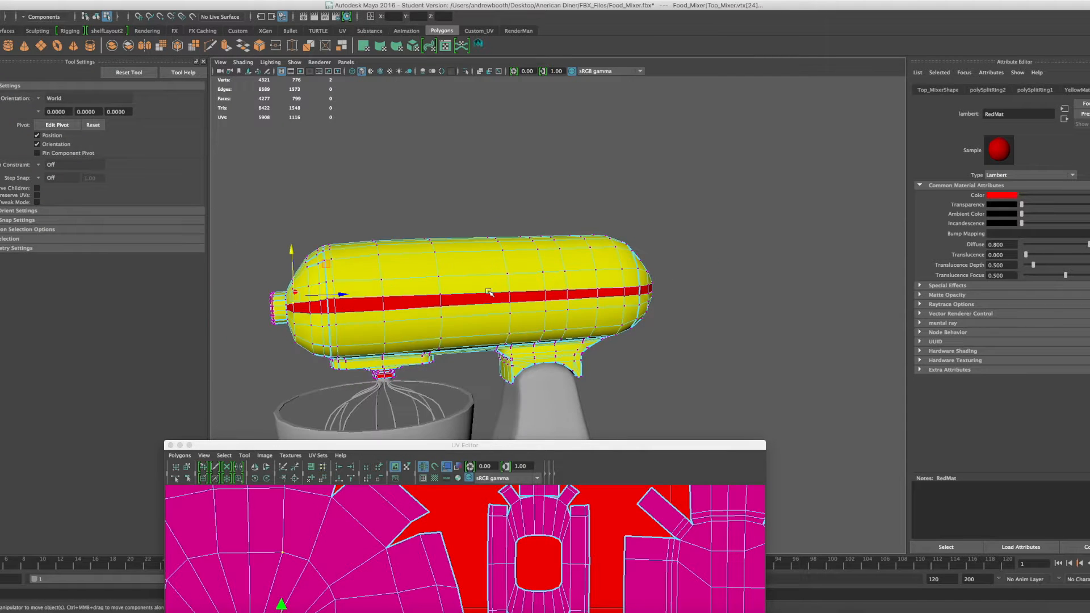
left_click_drag(497, 294, 482, 295, "alt")
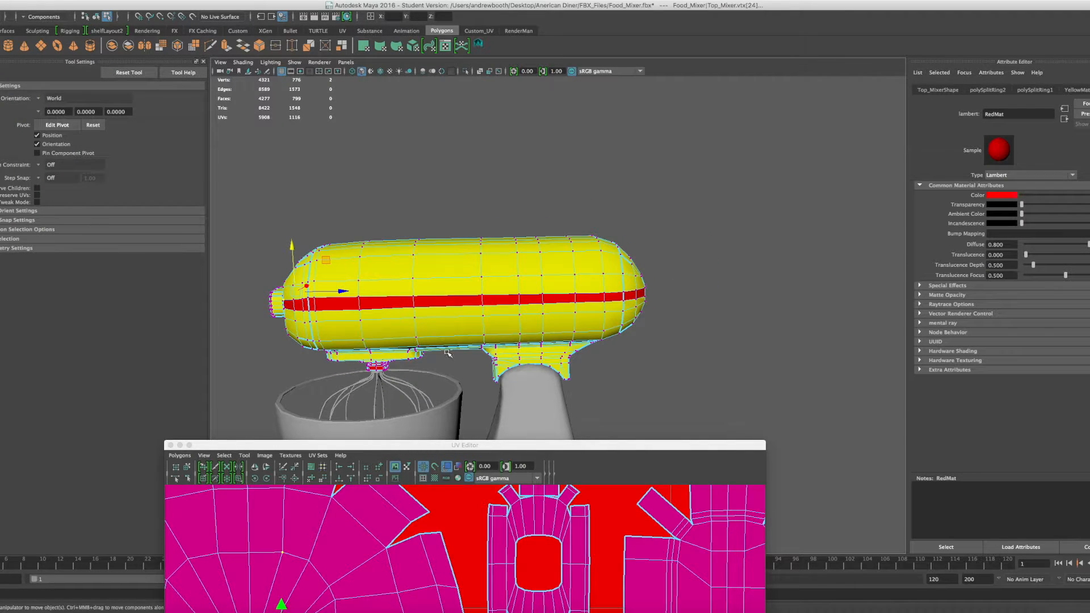
scroll(497, 317, "up", 3)
scroll(495, 317, "down", 4)
middle_click_drag(370, 304, 409, 322, "alt")
scroll(410, 331, "up", 5)
mouse_move(473, 307)
left_mouse_down("alt")
mouse_move(465, 295)
mouse_move(478, 297)
left_mouse_up("alt")
right_click_drag(504, 271, 504, 296)
left_click_drag(352, 297, 579, 274, "alt")
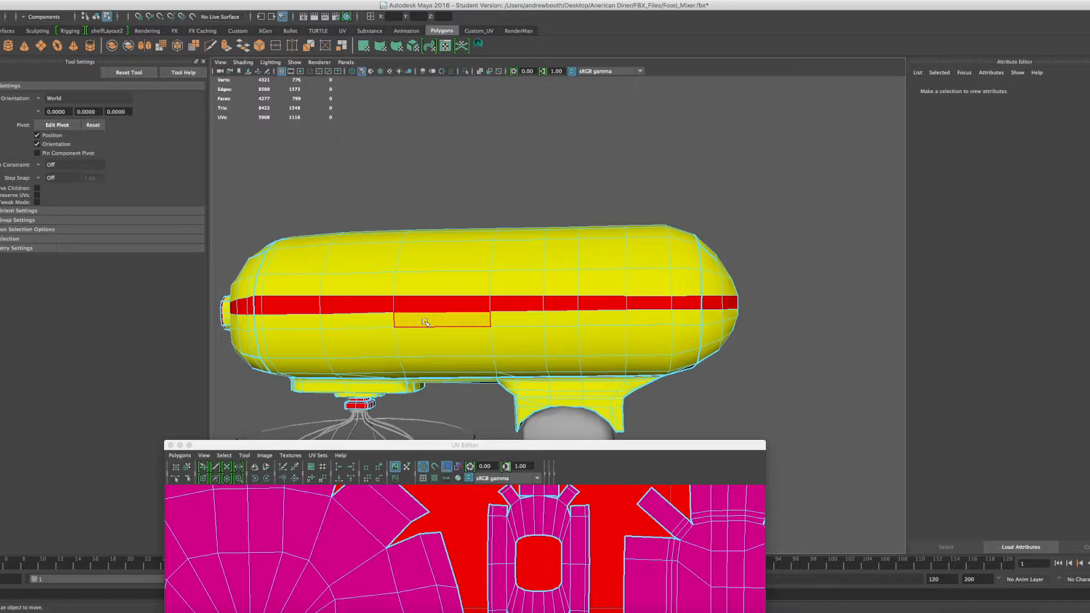
scroll(414, 321, "up", 3)
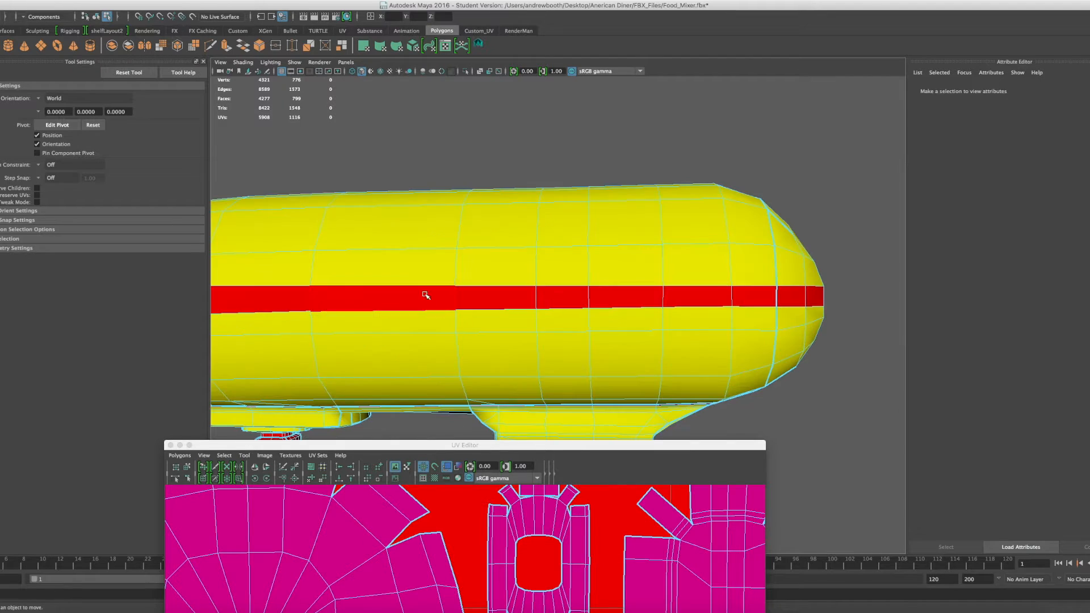
scroll(430, 270, "down", 4)
Step: Select the edge loop along the red stripe's lower edge and flatten it vertically with the Scale tool
middle_click_drag(389, 254, 527, 299, "alt")
left_click_drag(527, 299, 578, 320, "alt")
right_click_drag(611, 348, 614, 316)
double_click(610, 356)
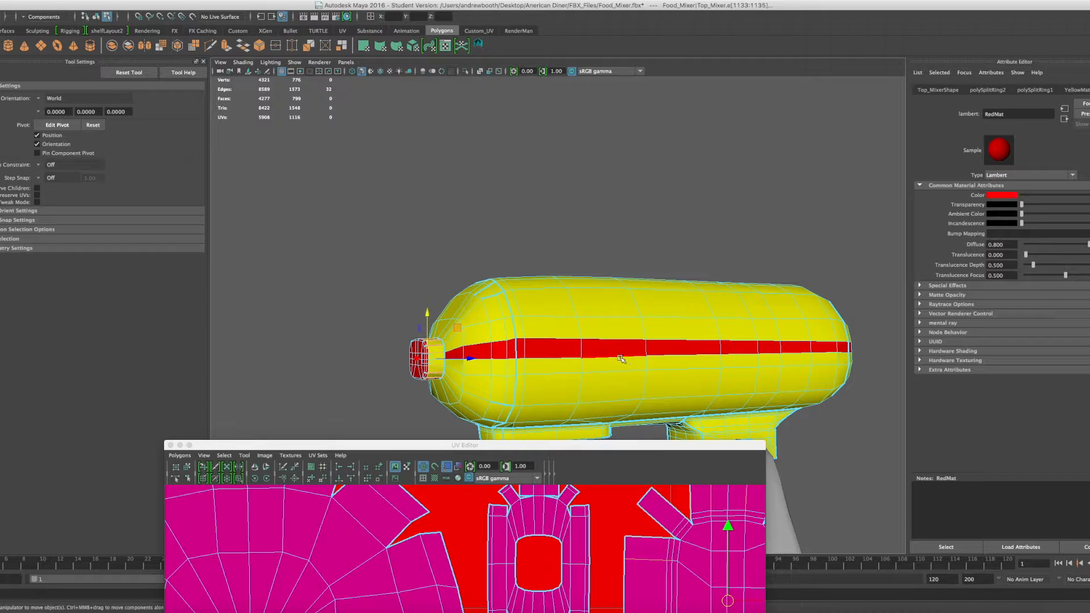
scroll(580, 358, "up", 5)
scroll(577, 356, "down", 3)
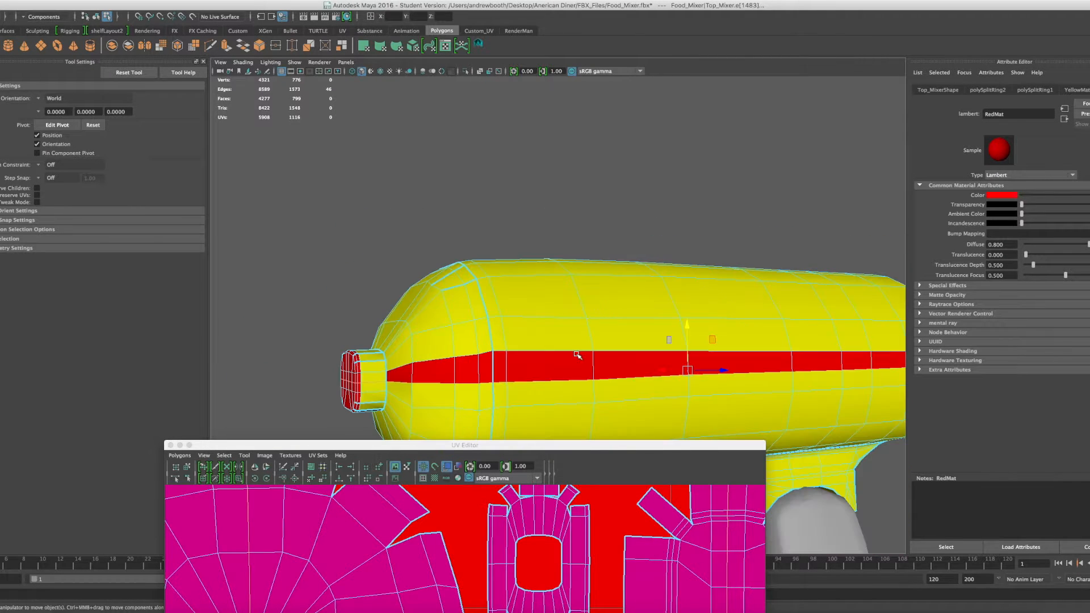
key("r")
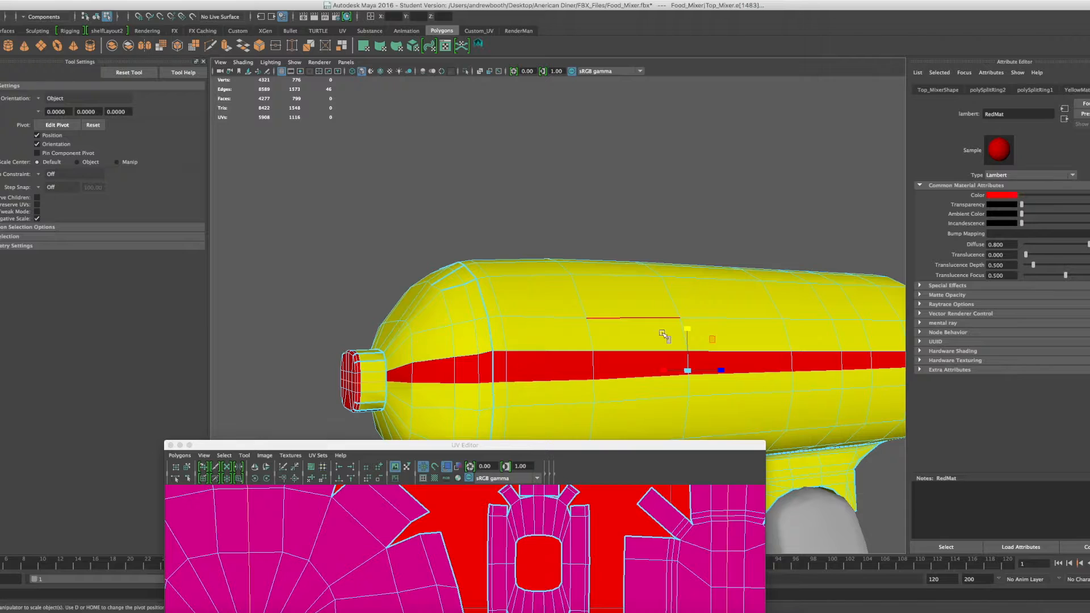
left_click_drag(687, 330, 697, 384)
Step: Select the horizontal edge loop across the nose hub at the stripe's lower edge and move it slightly down
left_click_drag(520, 352, 440, 353, "alt")
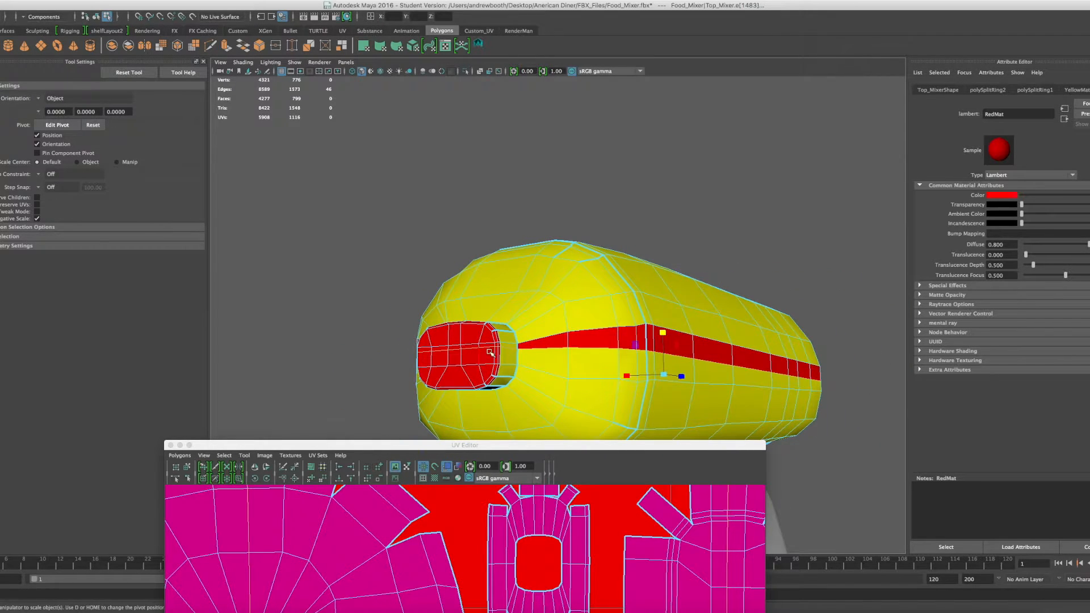
left_click(478, 353)
left_click_drag(528, 355, 611, 364, "alt")
left_click(612, 363)
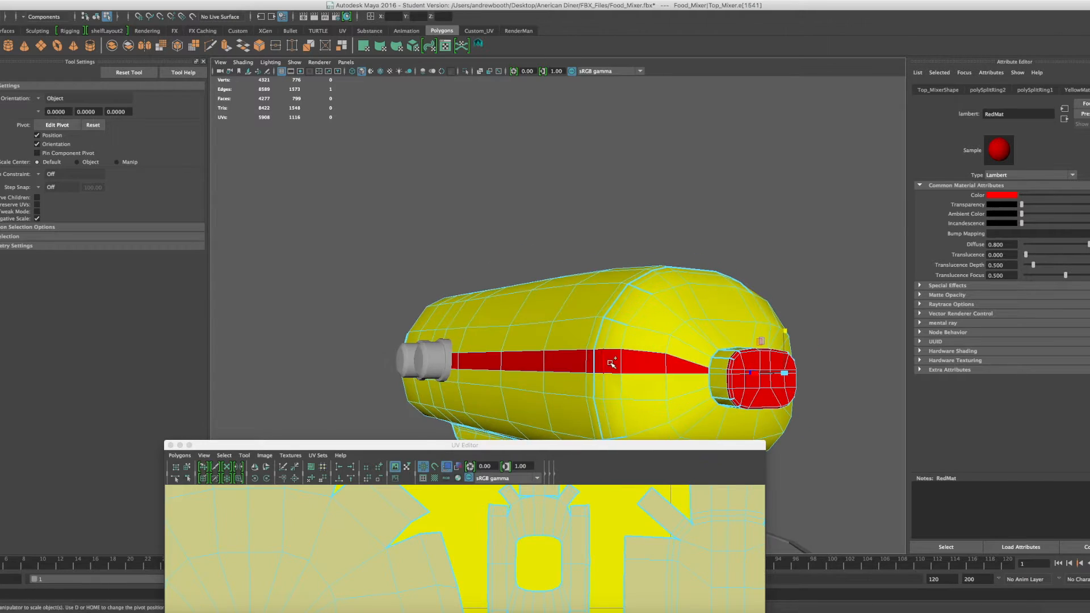
double_click(721, 375)
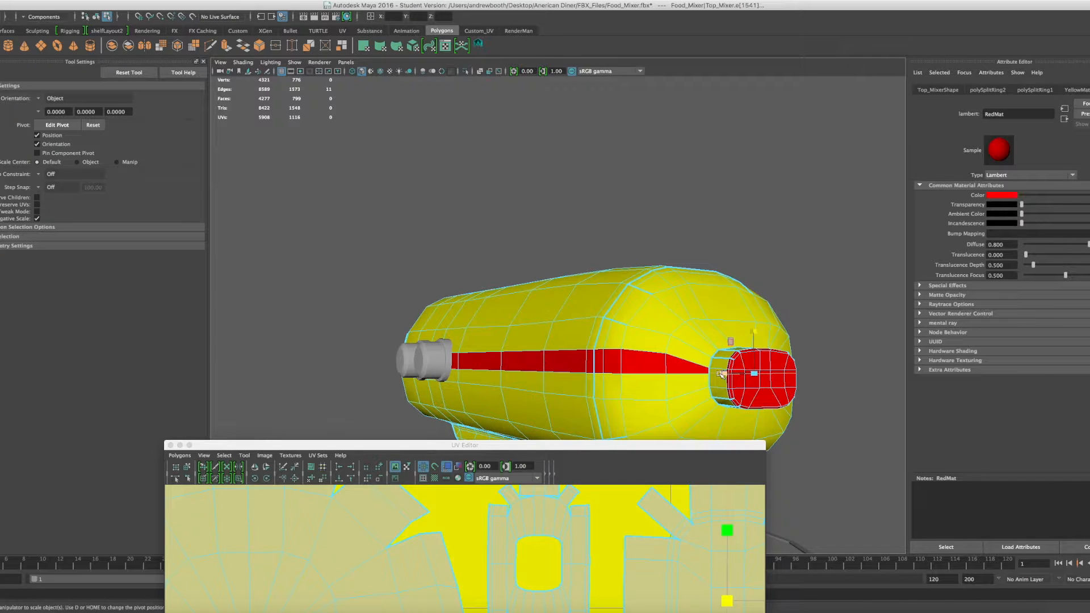
key("w")
left_click_drag(756, 326, 755, 331)
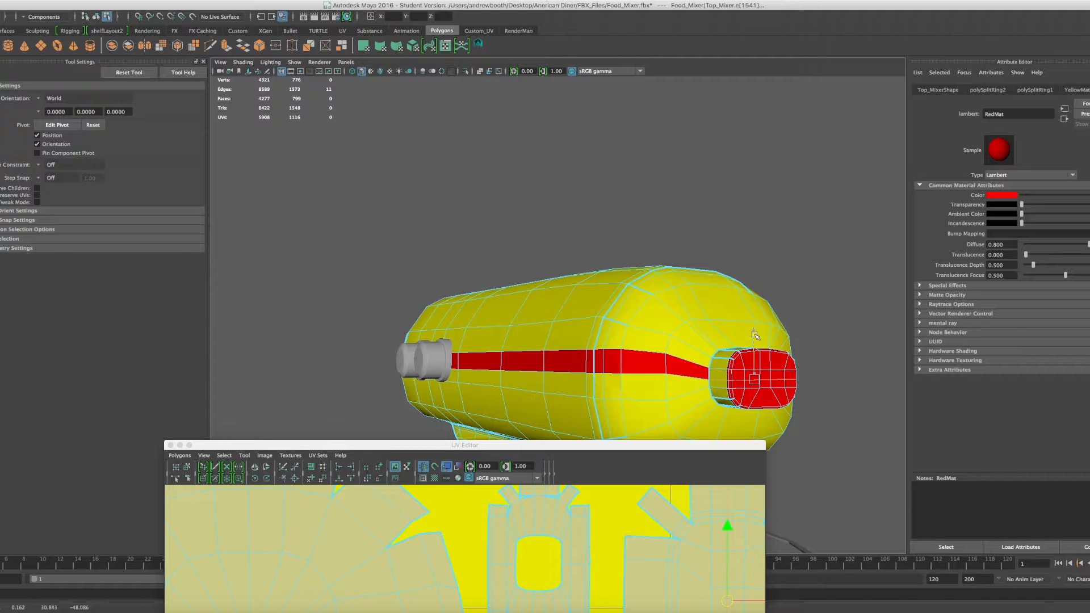
Step: Inspect the mixer head's UV layout in the UV Editor
left_click_drag(542, 447, 583, 137)
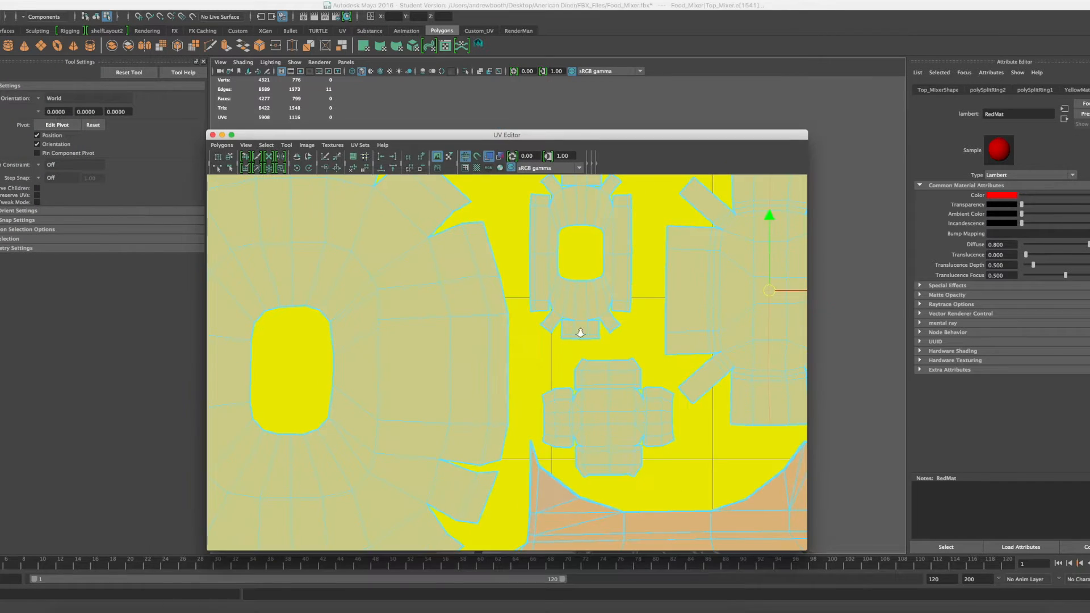
scroll(582, 292, "down", 5)
scroll(489, 432, "up", 3)
left_click_drag(572, 136, 579, 470)
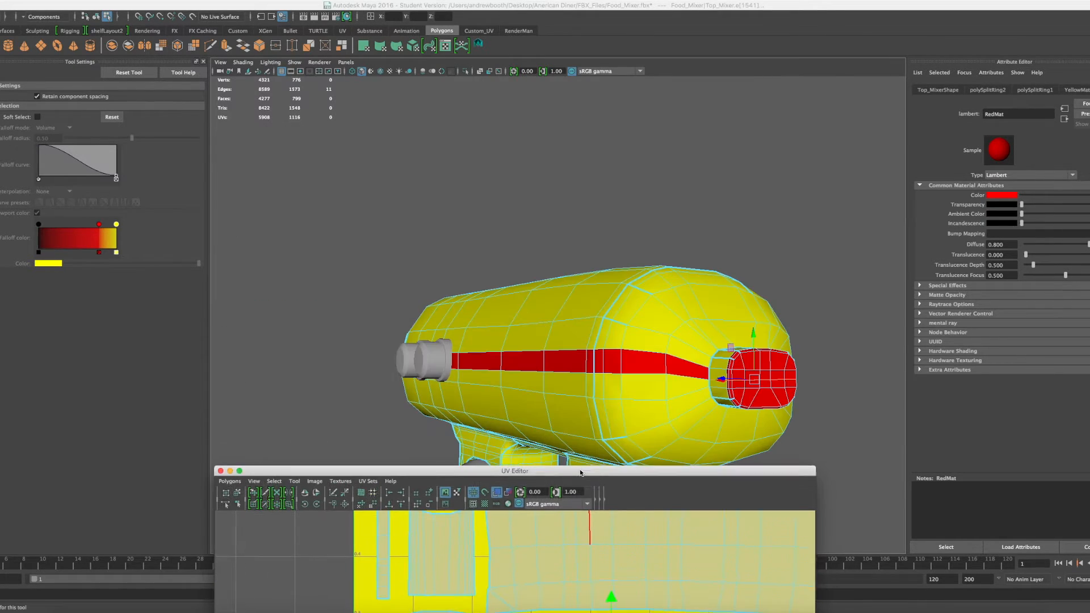
Step: Switch to face selection and select the row of faces directly above the red stripe, from the nose towards the rear
left_click_drag(657, 323, 577, 316, "alt")
right_click(423, 286)
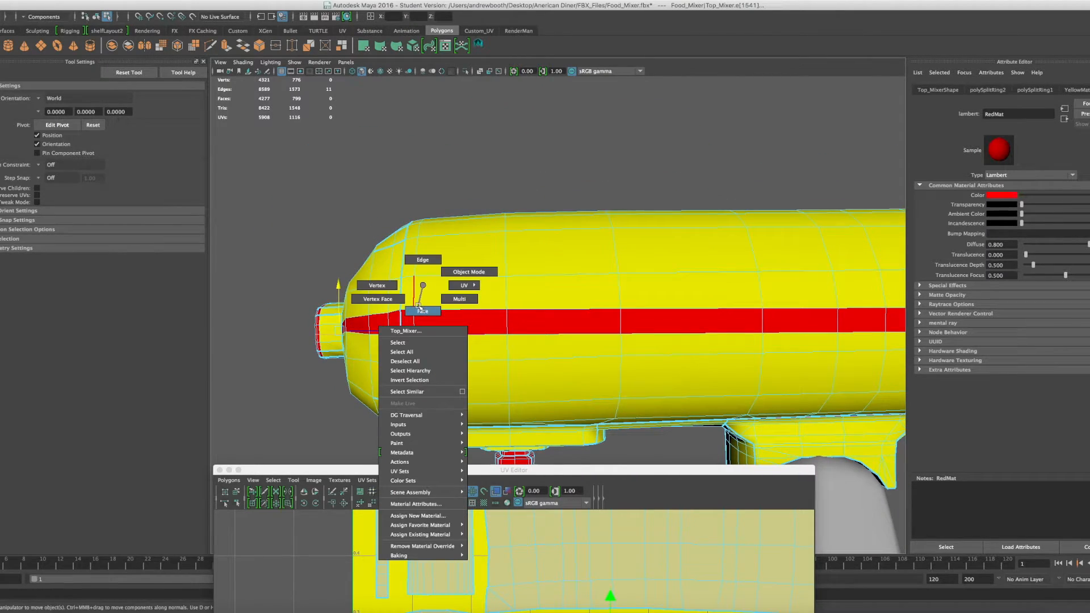
right_click_drag(419, 307, 419, 311)
left_click_drag(335, 320, 446, 313, "alt")
left_click(503, 308)
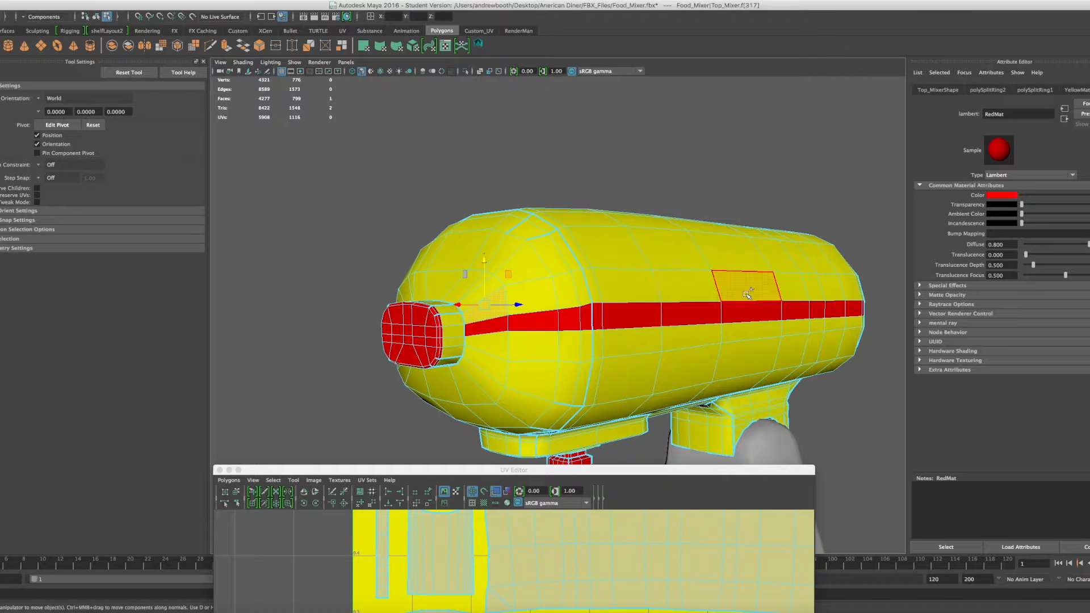
double_click(748, 294, "shift")
left_click_drag(773, 295, 733, 285, "alt")
middle_click_drag(732, 285, 420, 262, "alt")
double_click(696, 268, "shift")
left_click_drag(697, 268, 595, 282, "alt")
double_click(704, 308, "shift")
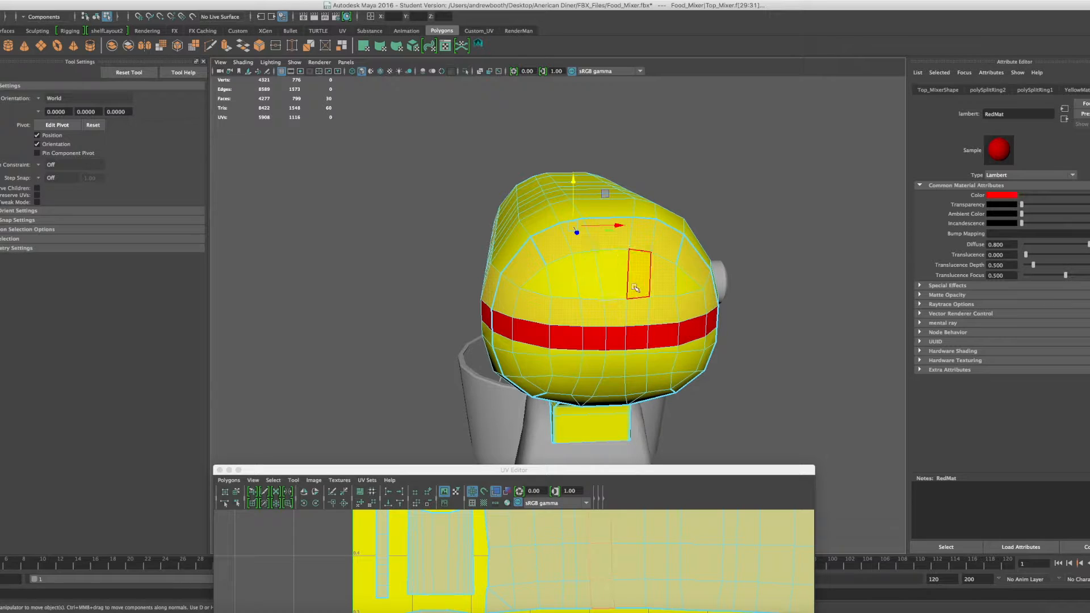
Step: Add the faces above the stripe around the mixer head's rounded rear end to the selection
left_click(684, 284, "shift")
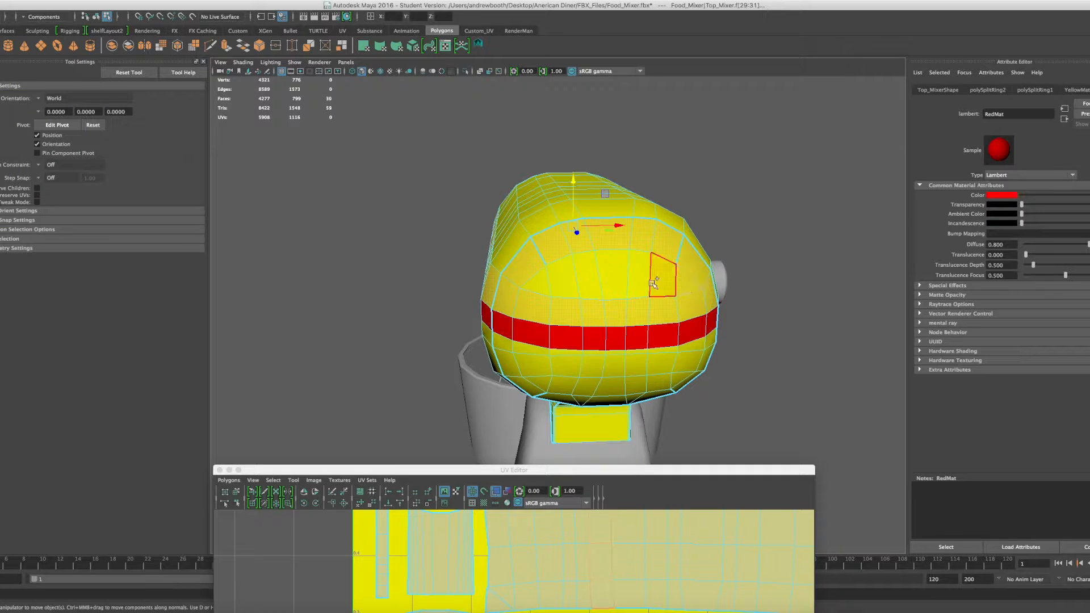
left_click(596, 283, "shift")
left_click(656, 281, "shift")
left_click(619, 279, "shift")
left_click(560, 286, "shift")
left_click(538, 290, "shift")
left_click(532, 307, "shift")
left_click_drag(532, 305, 696, 281, "alt")
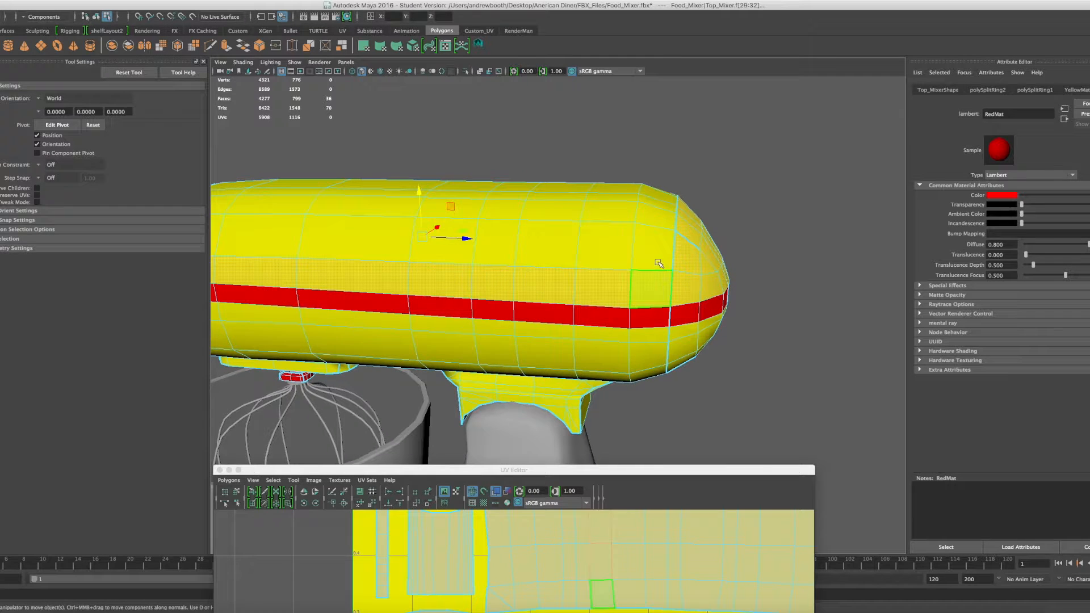
Step: Extend the selection to the second row of faces on the side opposite the dials and undo the accidental whole-mesh selection
middle_click_drag(469, 253, 836, 284, "alt")
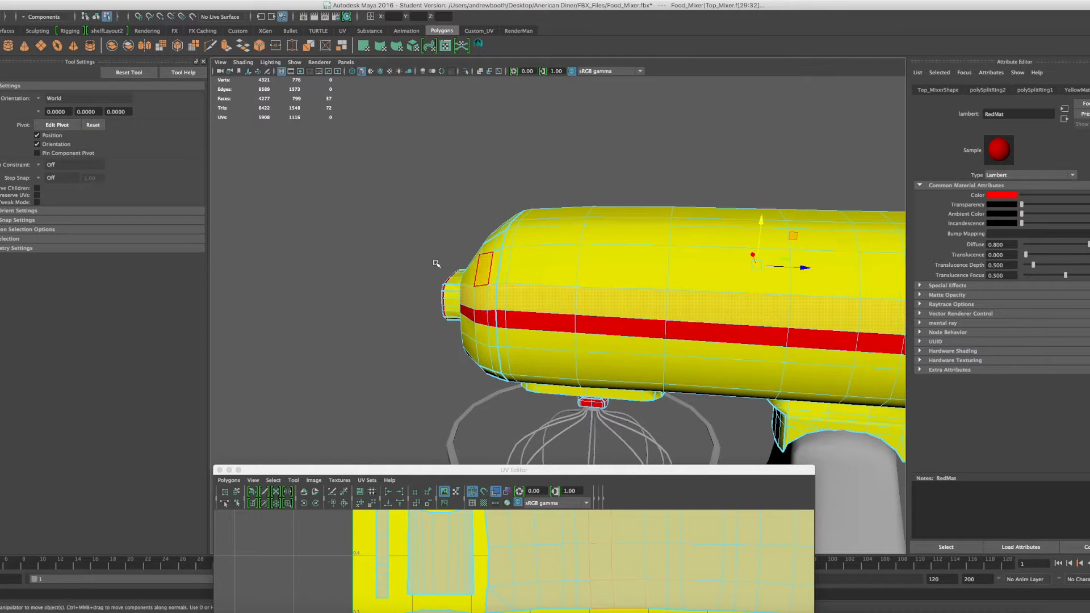
double_click(474, 275, "shift")
left_click_drag(426, 300, 479, 332, "alt")
left_click_drag(668, 227, 427, 242, "alt")
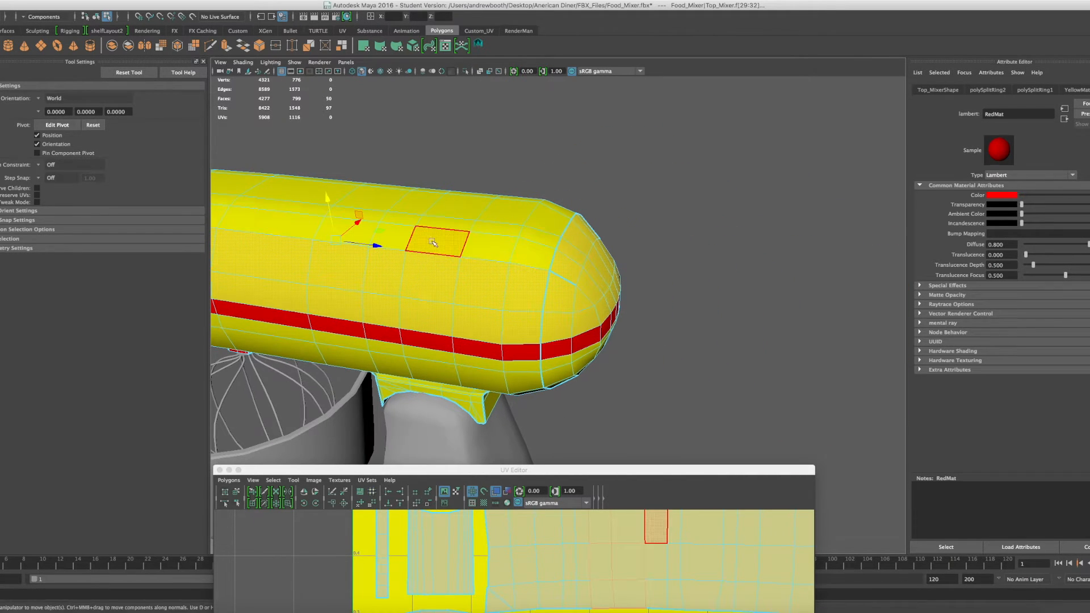
double_click(498, 244, "shift")
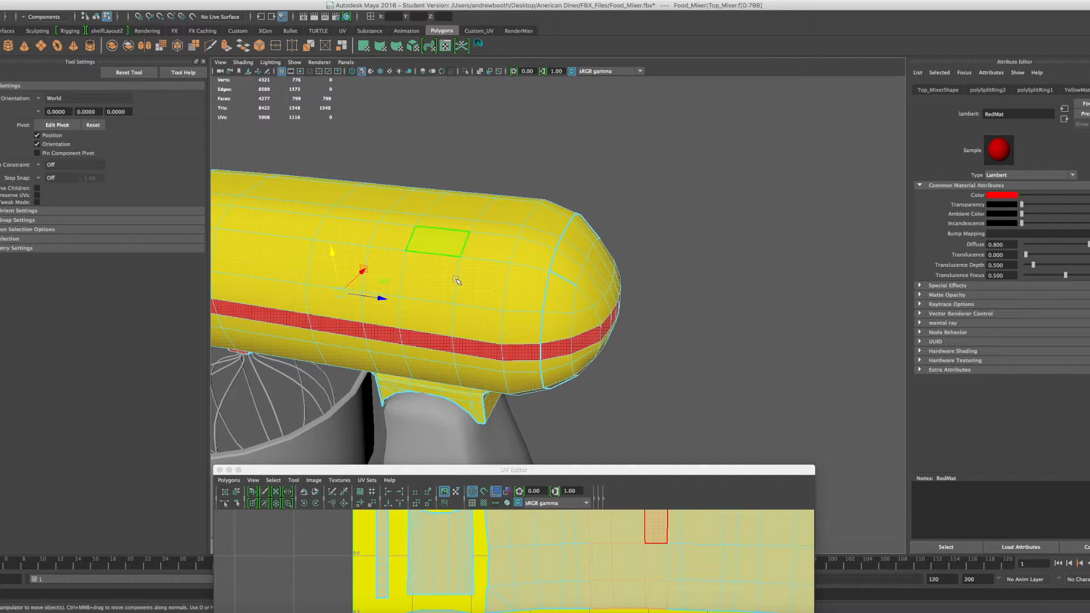
key("super+z")
Step: Add the next faces up towards the top of the mixer head to the selection, working from the rear to the nose
left_click(493, 247, "shift")
left_click(443, 244, "shift")
left_click_drag(394, 246, 624, 294, "alt")
left_click(603, 279, "shift")
left_click(478, 246, "shift")
left_click(405, 228, "shift")
left_click(352, 232, "shift")
left_click(398, 237, "shift")
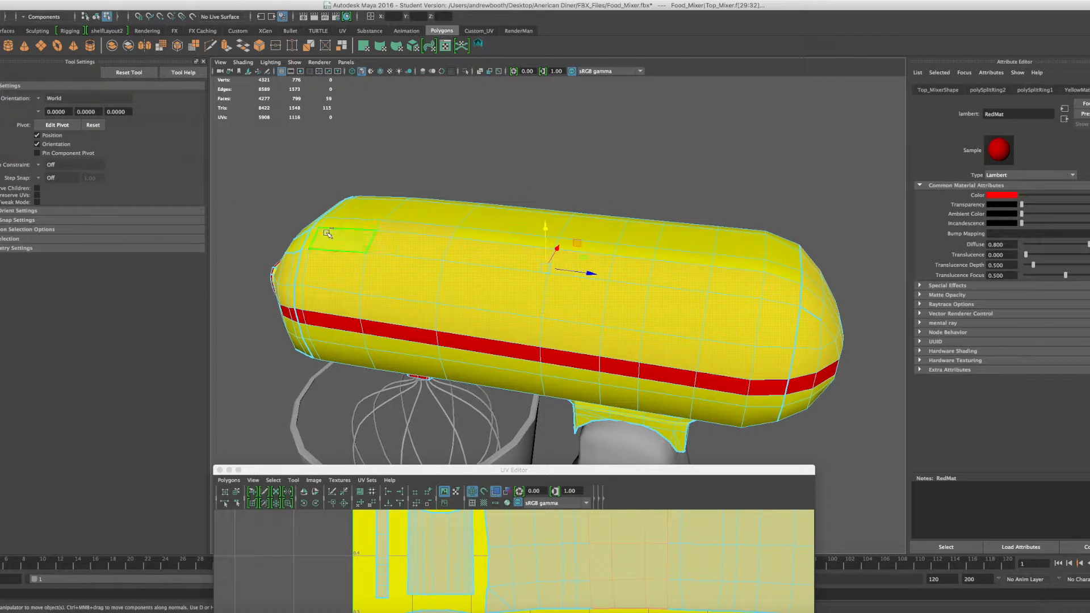
left_click(343, 225, "shift")
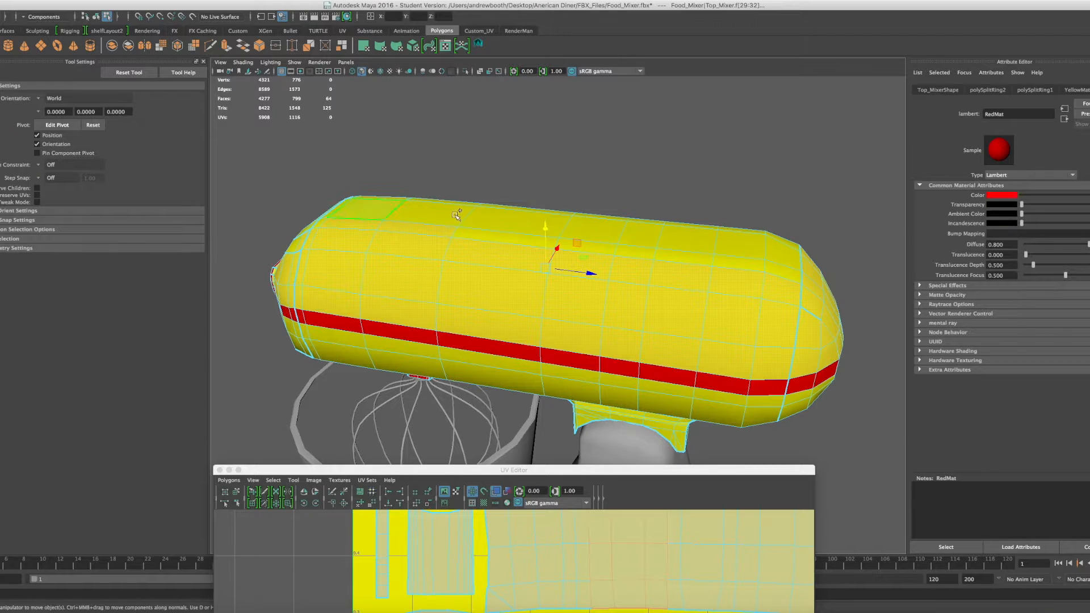
left_click(507, 245, "shift")
Step: Start a new selection with the two strips of faces running from the top down to the stripe beside the dials
left_click_drag(508, 245, 570, 253, "alt")
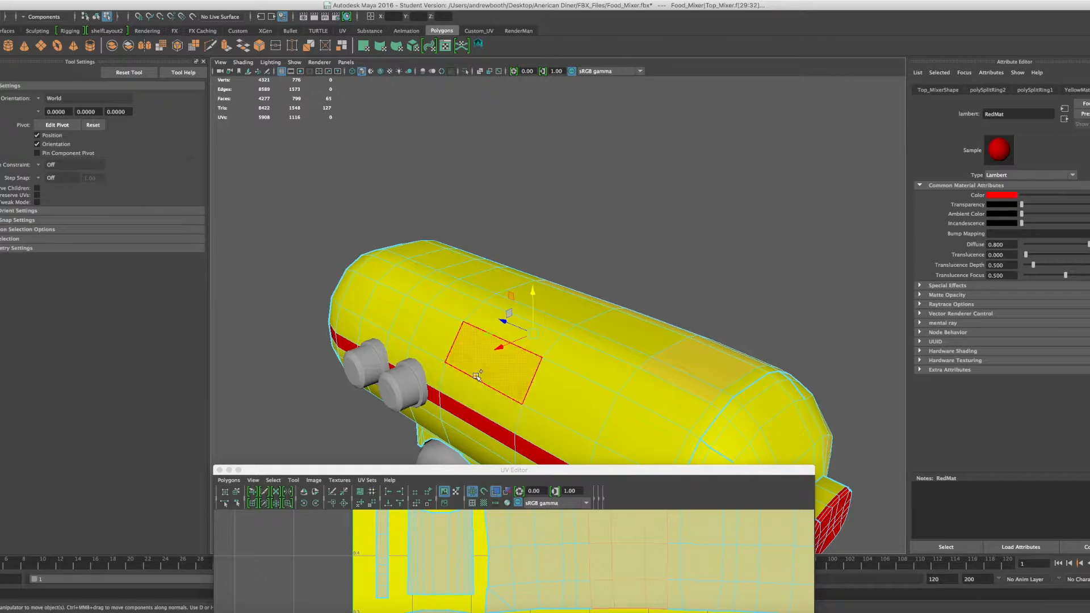
left_click(575, 308)
double_click(466, 402, "shift")
left_click(624, 331, "shift")
double_click(534, 432, "shift")
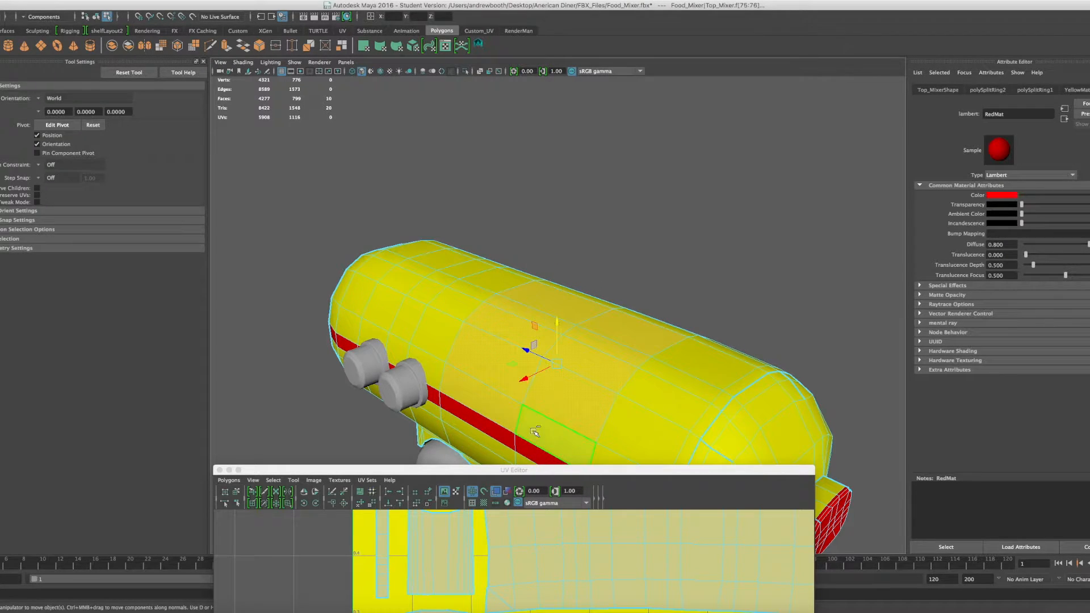
Step: Extend the selection with the upper body faces running towards the nose on the dial side
middle_click_drag(509, 400, 455, 318, "alt")
left_click(660, 273, "shift")
double_click(562, 396, "shift")
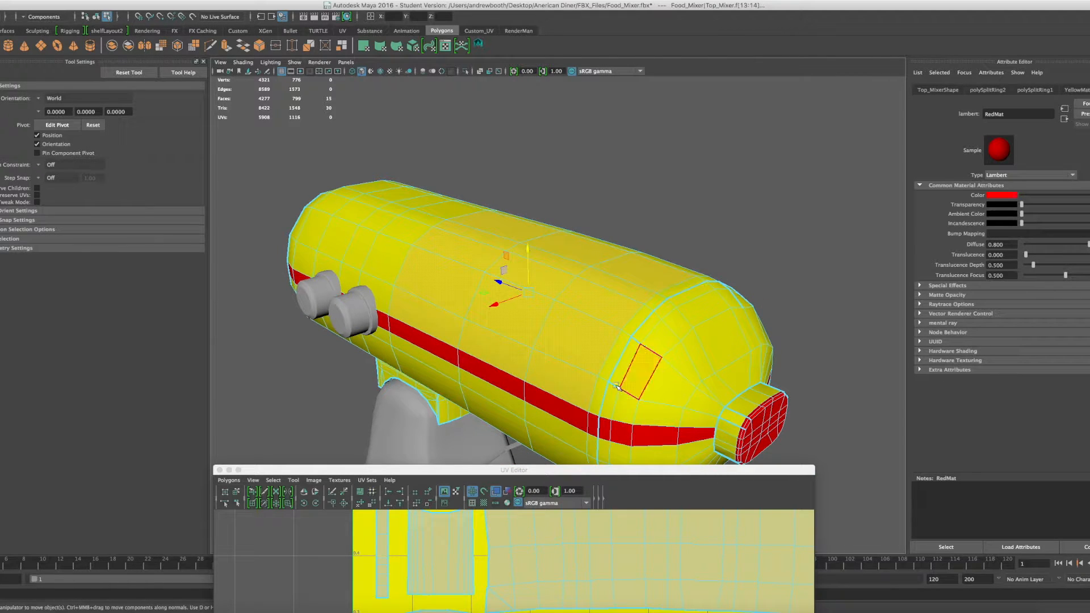
left_click(602, 410, "shift")
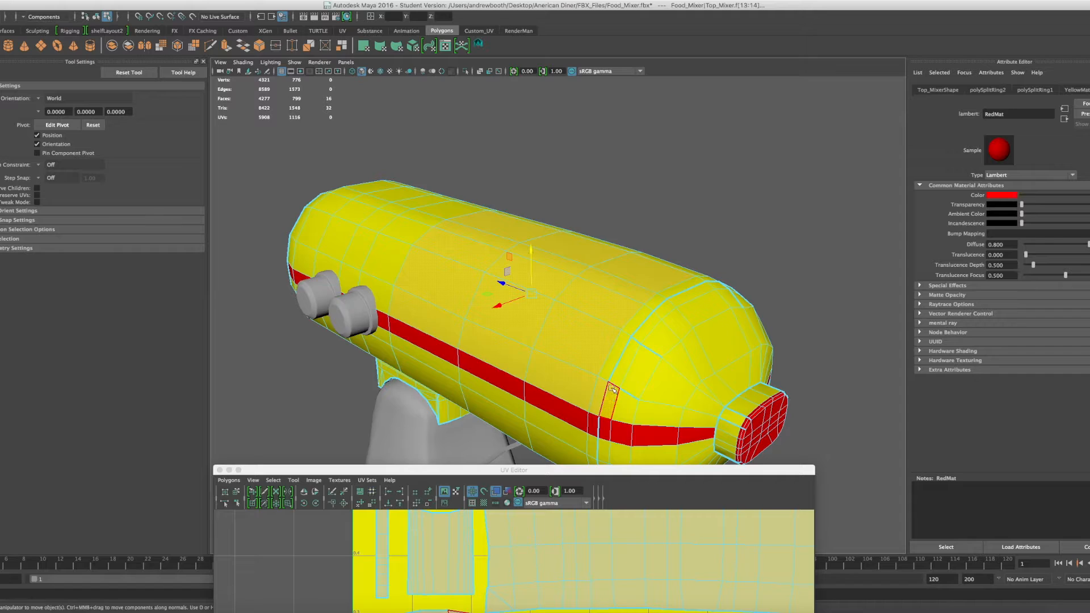
left_click_drag(613, 389, 449, 381, "alt")
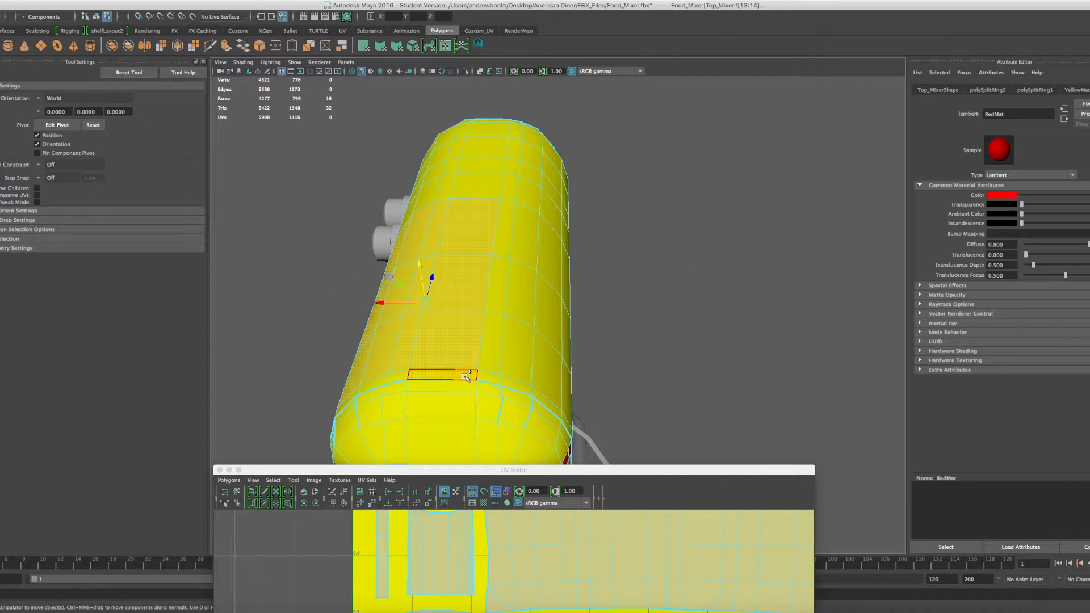
left_click_drag(511, 382, 460, 359, "alt")
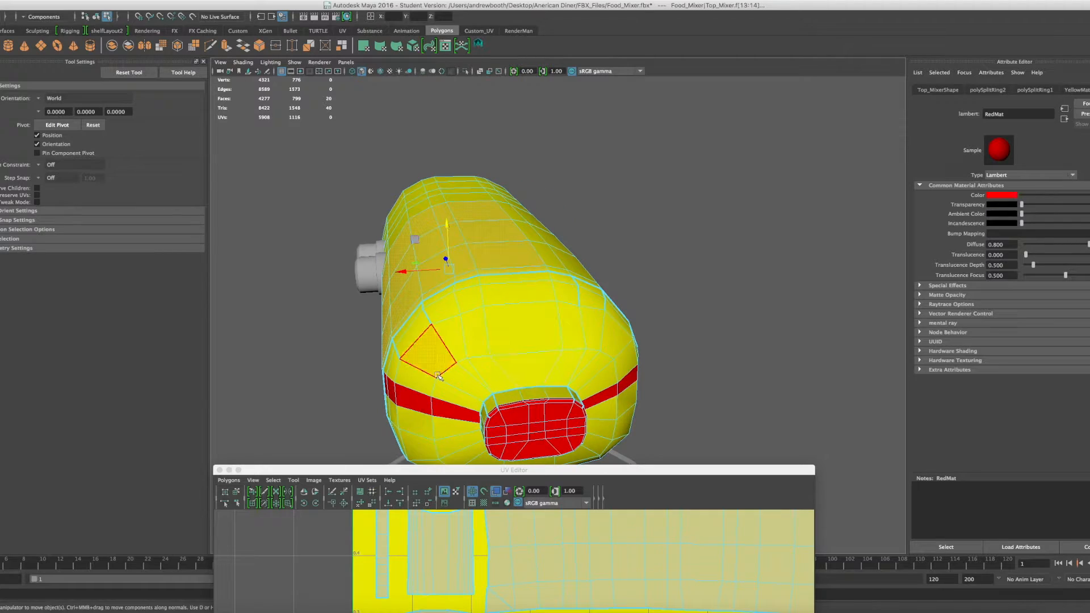
left_click_drag(531, 360, 208, 352, "alt")
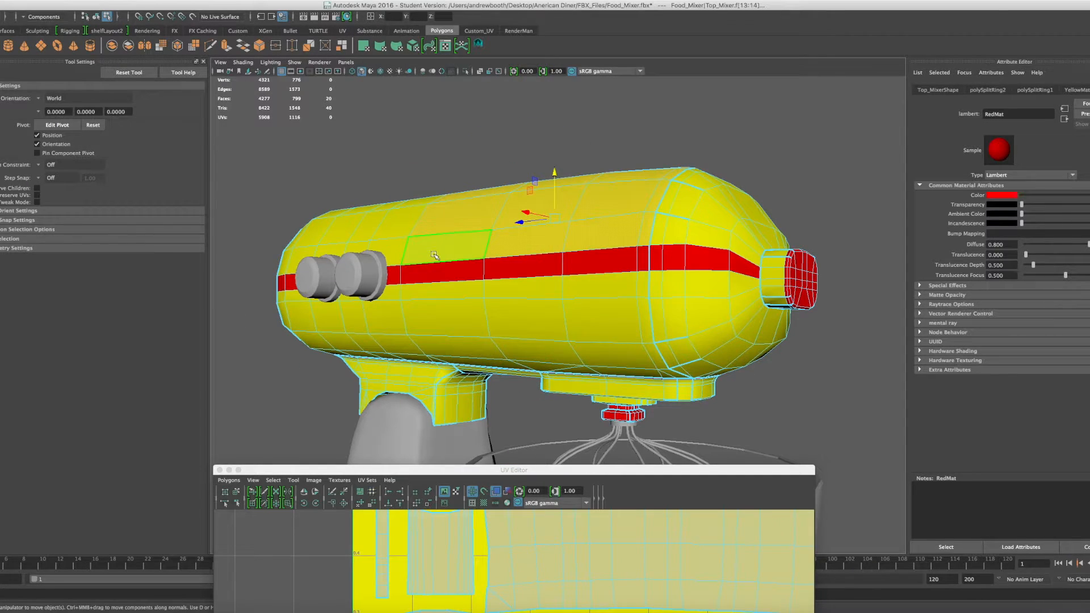
Step: Restart the selection with the body faces next to the dials, between the red stripe and the top
left_click(458, 254)
left_click_drag(454, 255, 511, 255, "alt")
double_click(550, 262, "shift")
left_click(462, 264, "shift")
Step: Extend the selection across the top to the faces opposite the dials and undo the stray selection
left_click_drag(293, 286, 572, 355, "alt")
double_click(583, 387, "shift")
left_click(582, 351, "shift")
left_click_drag(576, 290, 493, 271, "alt")
double_click(490, 257, "shift")
left_click_drag(438, 265, 350, 324, "alt")
key("super+z")
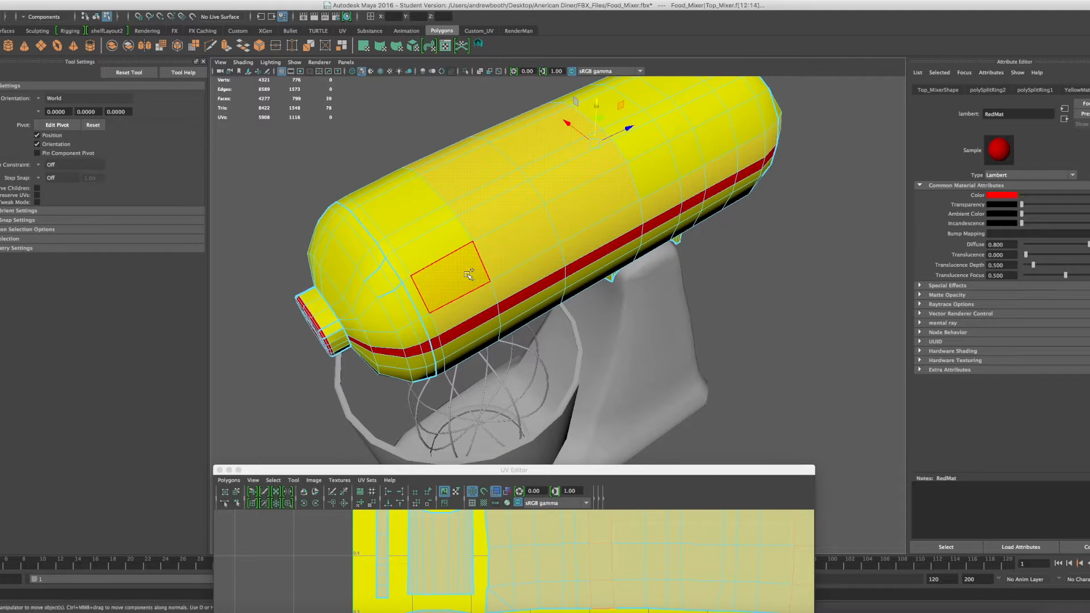
Step: Add the strip of faces in front of the nose, across the whole top of the body, to the selection
left_click_drag(366, 219, 486, 408, "alt")
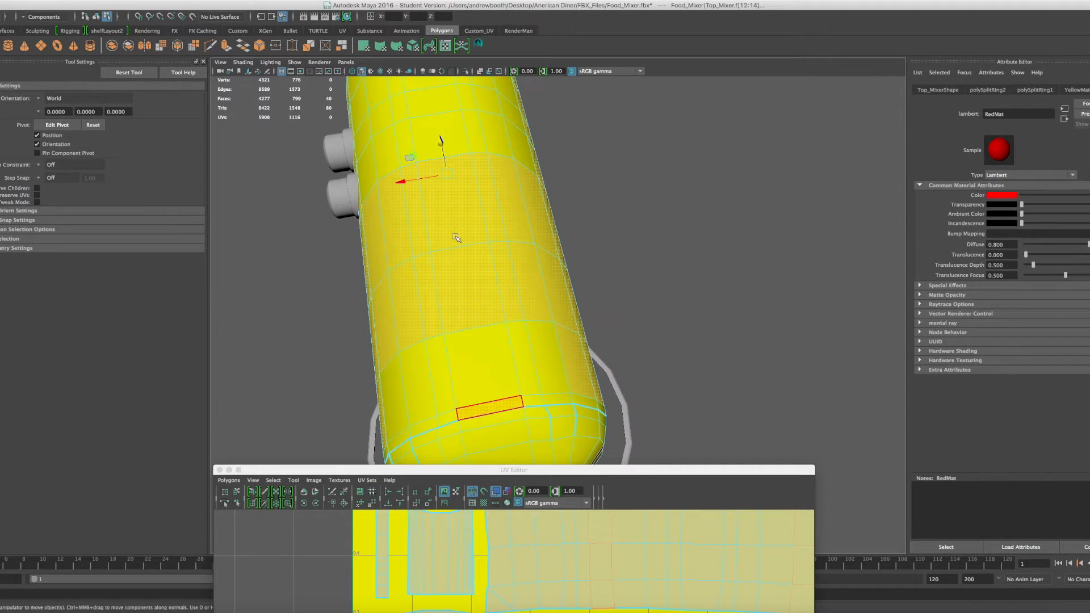
left_click(404, 395, "shift")
left_click(442, 387, "shift")
left_click(530, 369, "shift")
left_click(549, 363, "shift")
left_click(409, 377, "shift")
left_click(593, 404, "shift")
left_click(559, 397, "shift")
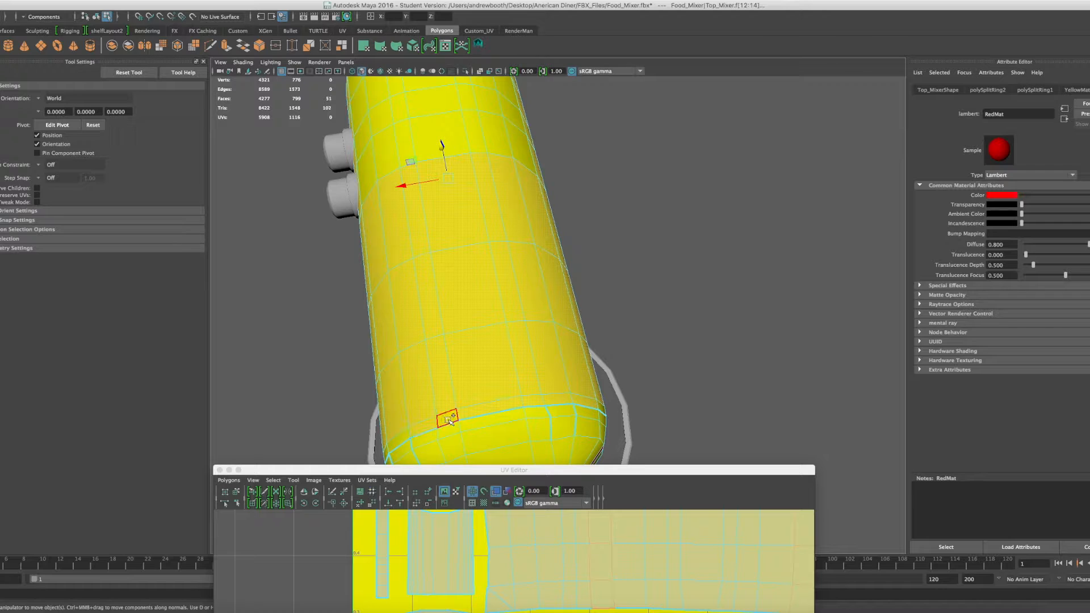
Step: Add the narrow faces along the nose seam and the row directly above the red stripe to the selection
left_click_drag(441, 409, 594, 357, "alt")
left_click(592, 345, "shift")
left_click(563, 353, "shift")
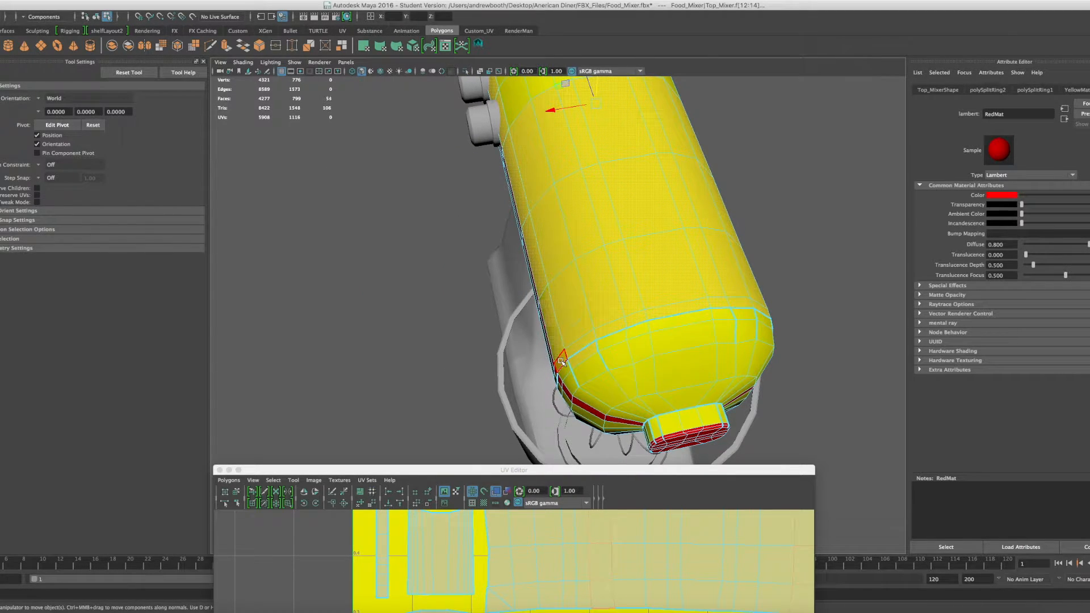
double_click(566, 369, "shift")
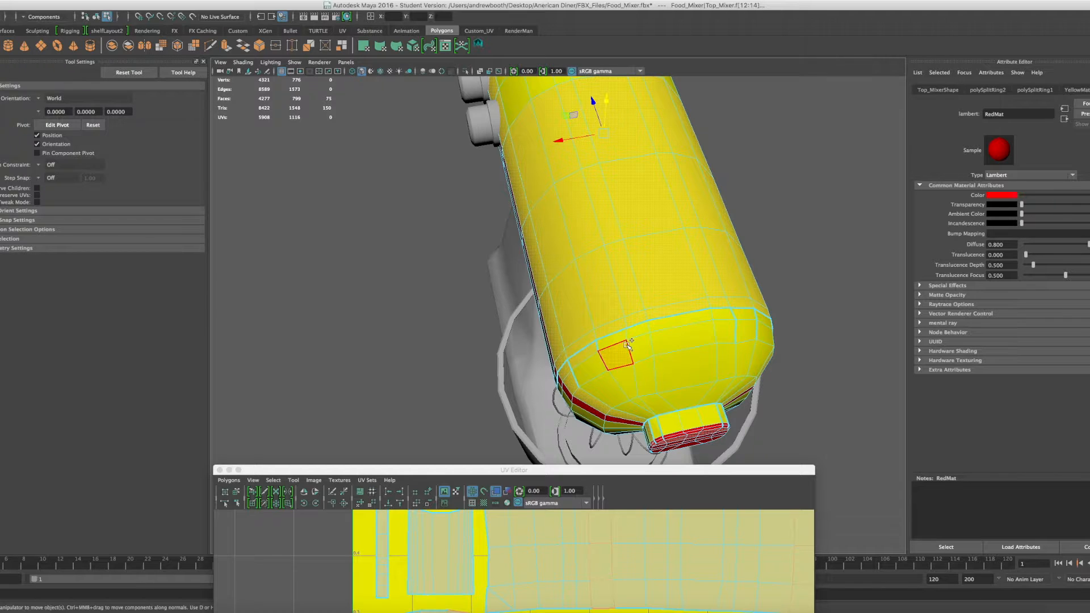
left_click(639, 332, "shift")
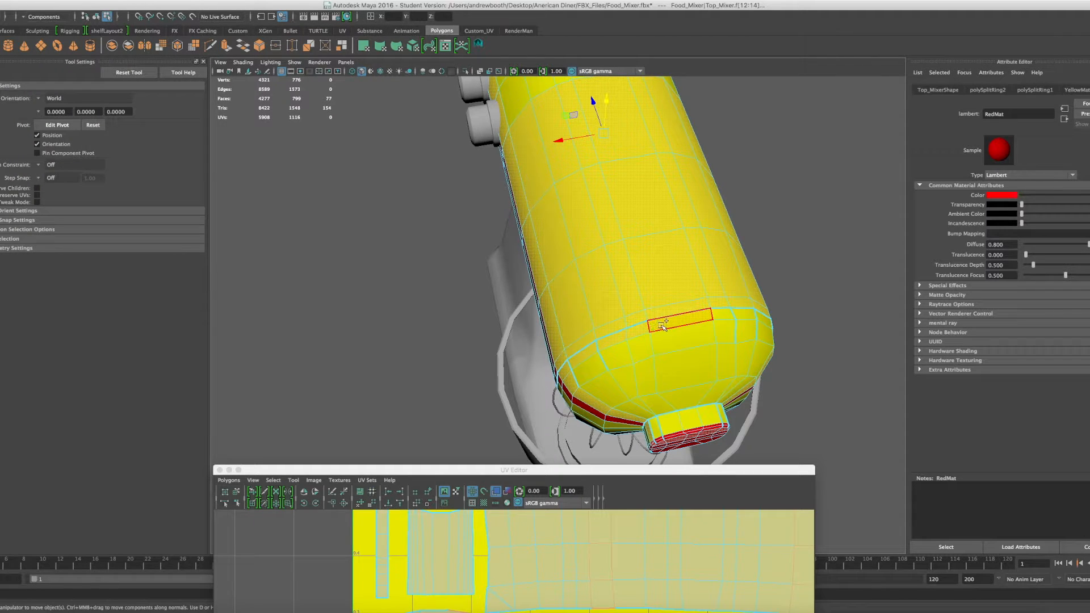
Step: Assign a new Lambert material named BLUEMAT to the selected body faces
right_click_drag(648, 283, 622, 513)
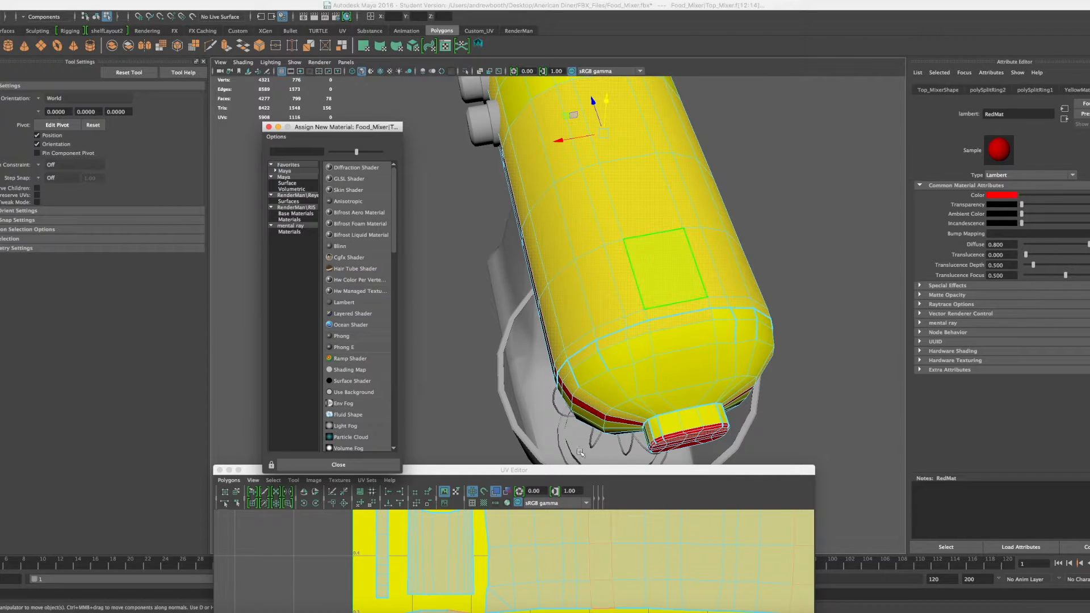
left_click(343, 303)
left_click(1019, 112)
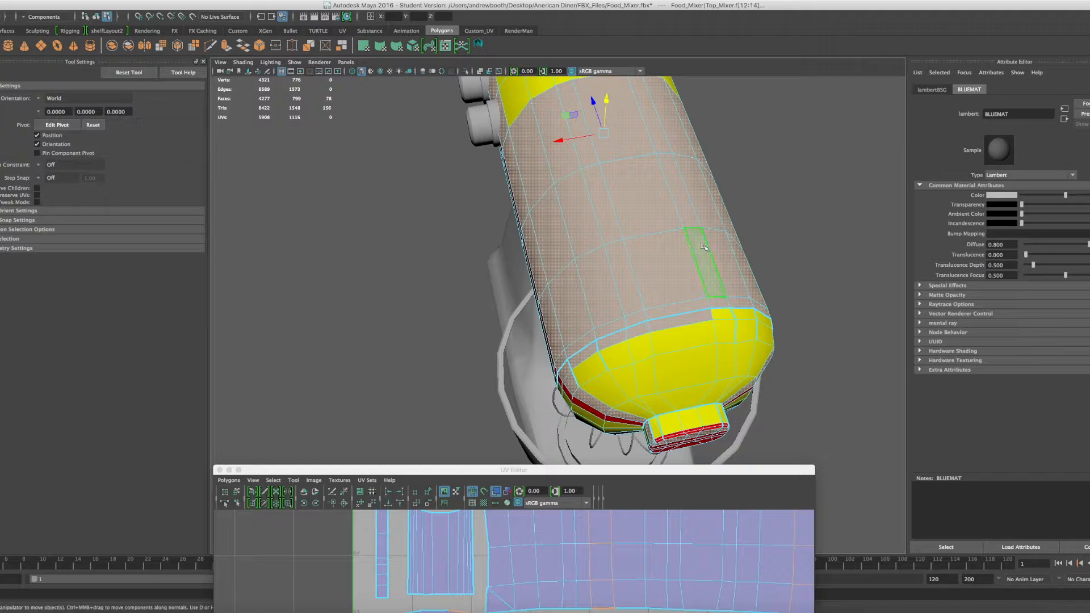
Step: Set the BLUEMAT colour to pure blue and return to object mode with nothing selected
left_click(996, 196)
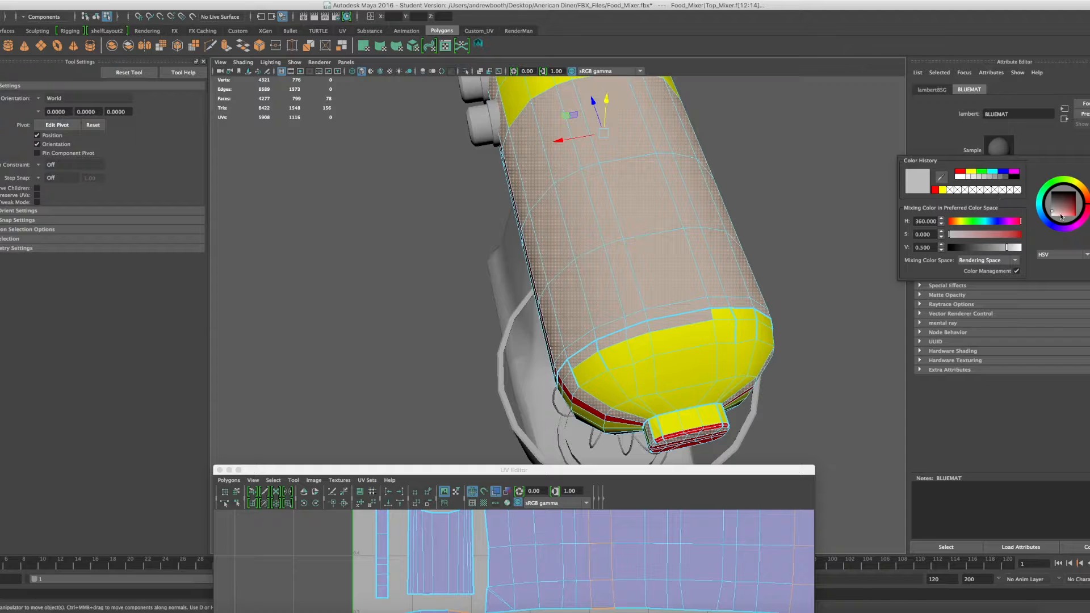
left_click(1006, 173)
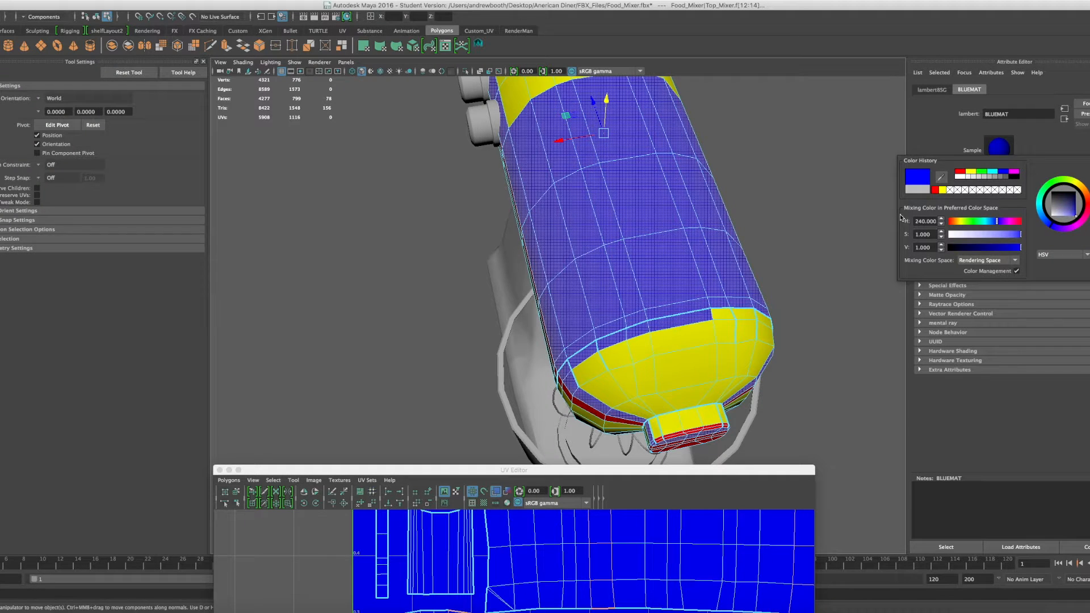
left_click(831, 221)
right_click_drag(727, 247, 762, 239)
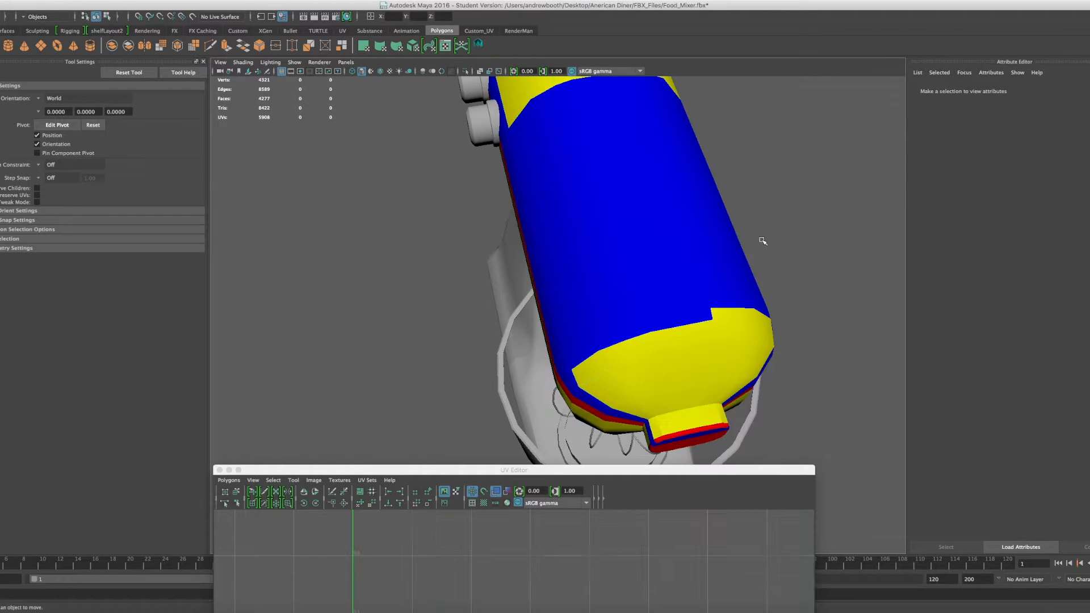
Step: Select the middle row of yellow faces across the top of the rounded nose and undo the stray selection
scroll(758, 248, "down", 5)
left_click_drag(757, 249, 698, 225, "alt")
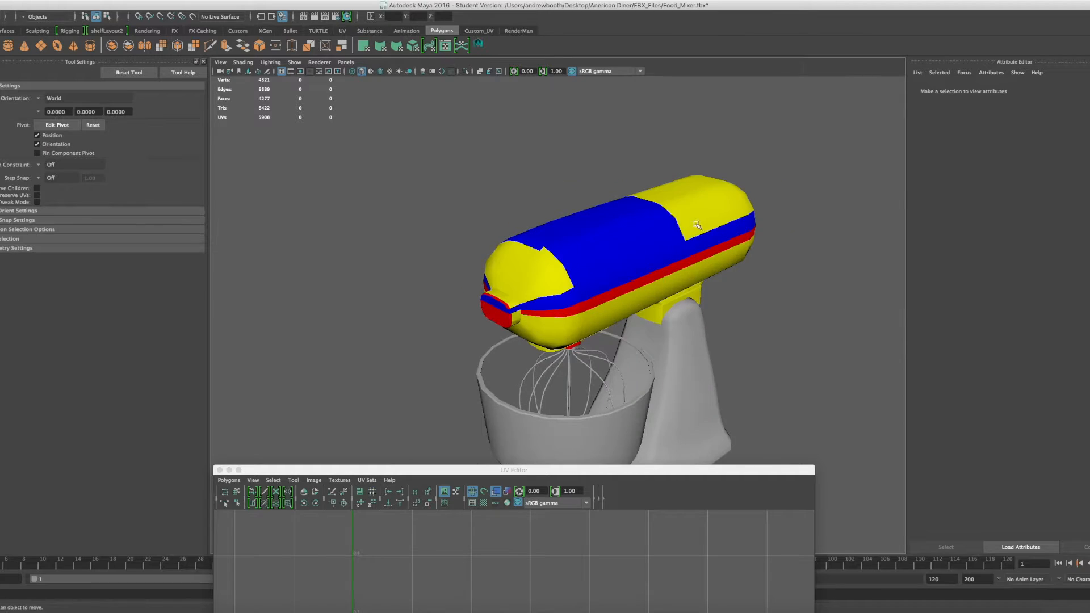
scroll(698, 225, "up", 4)
left_click_drag(561, 247, 587, 259, "alt")
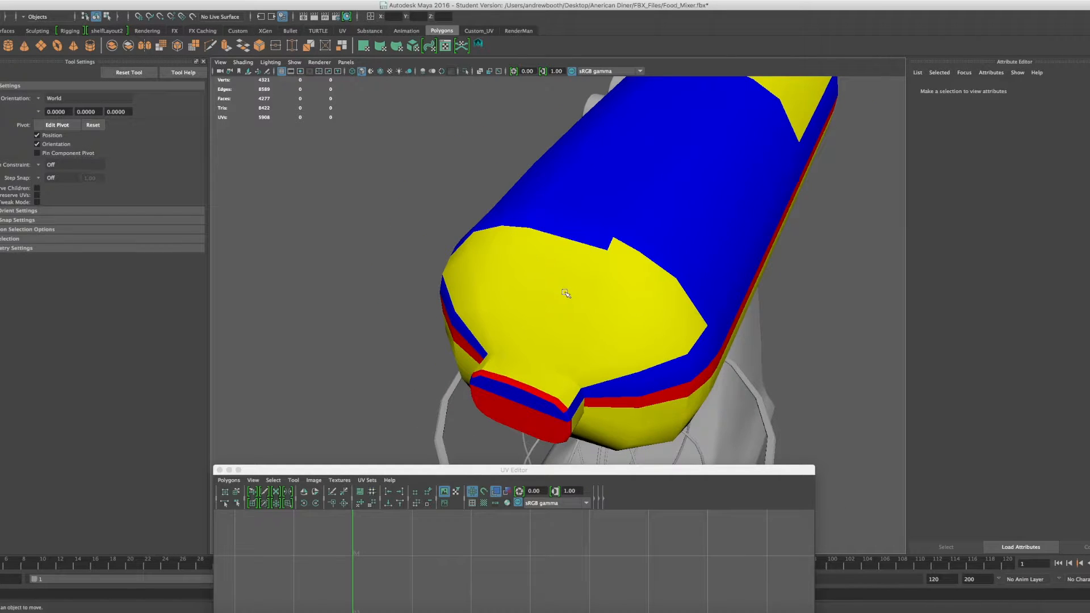
right_click_drag(653, 286, 653, 313)
left_click(677, 312)
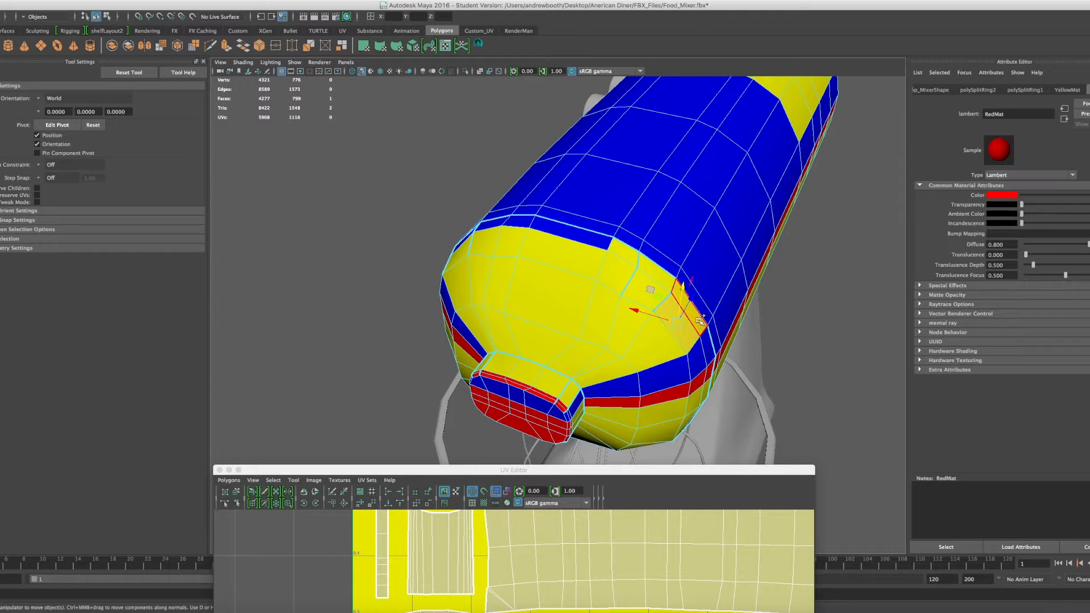
double_click(480, 271, "shift")
left_click(478, 279)
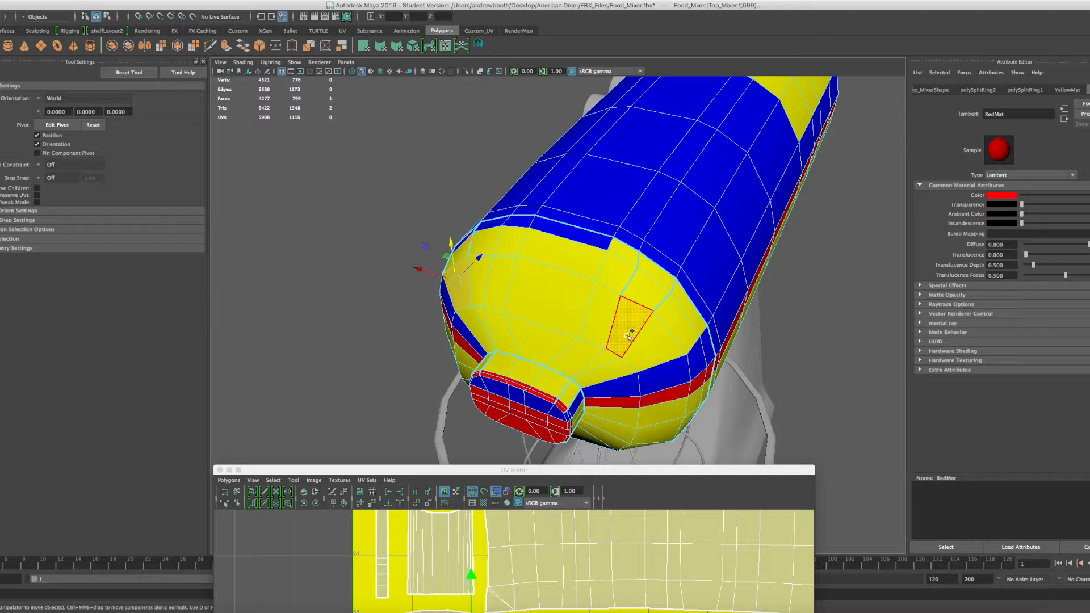
double_click(644, 341, "shift")
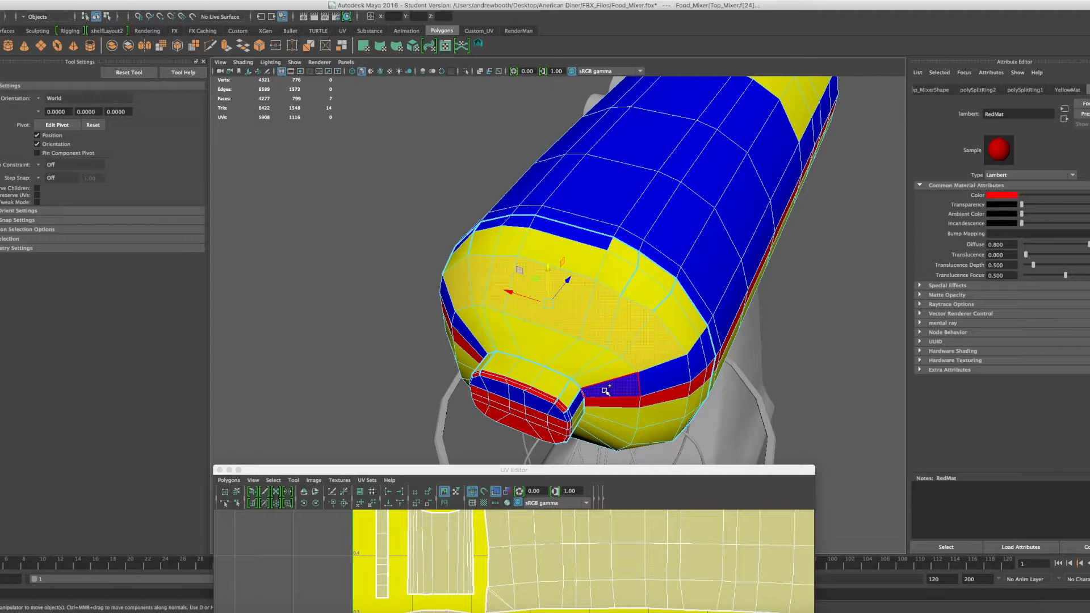
double_click(482, 319)
key("super+z")
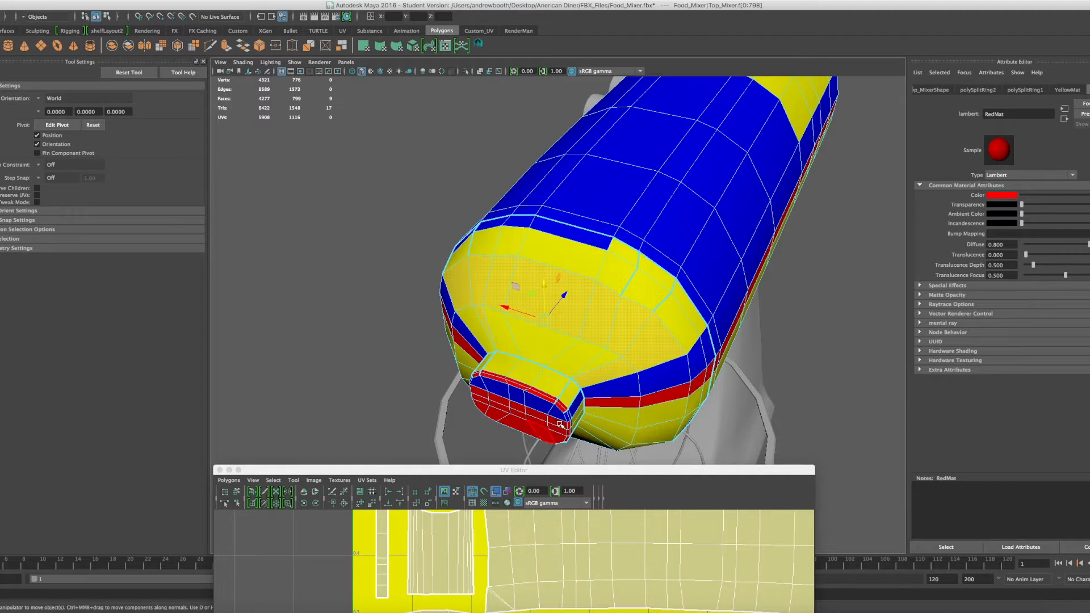
Step: Add the row of yellow faces directly behind the nose cap to the selection
left_click(606, 359, "shift")
left_click(542, 336, "shift")
left_click(500, 333, "shift")
left_click(477, 336, "shift")
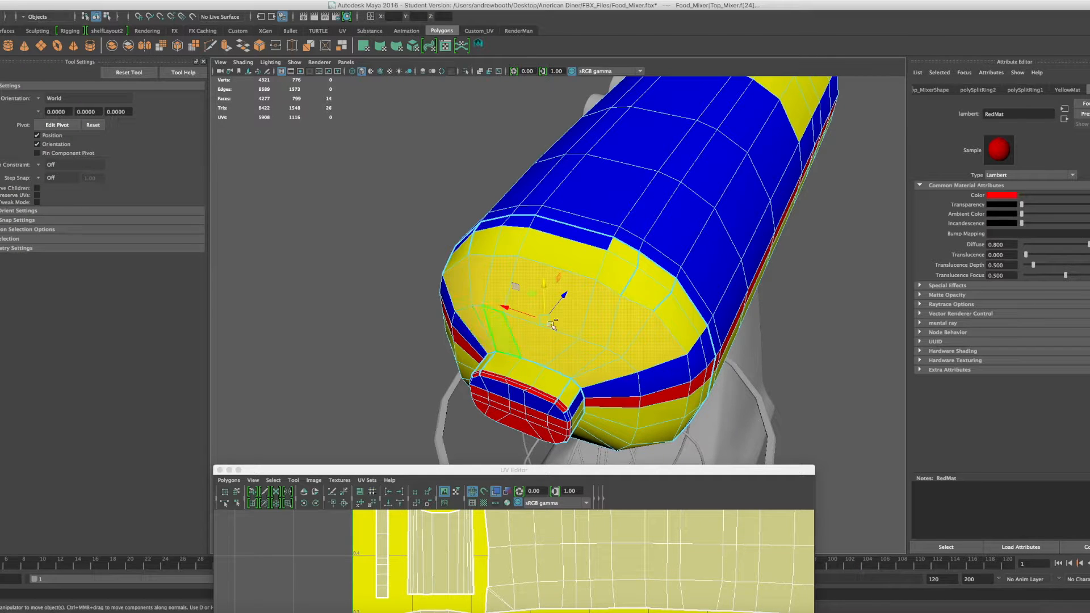
Step: Add the remaining yellow nose faces up to the blue body, including the leftover seam face, and undo stray selections
left_click(549, 252, "shift")
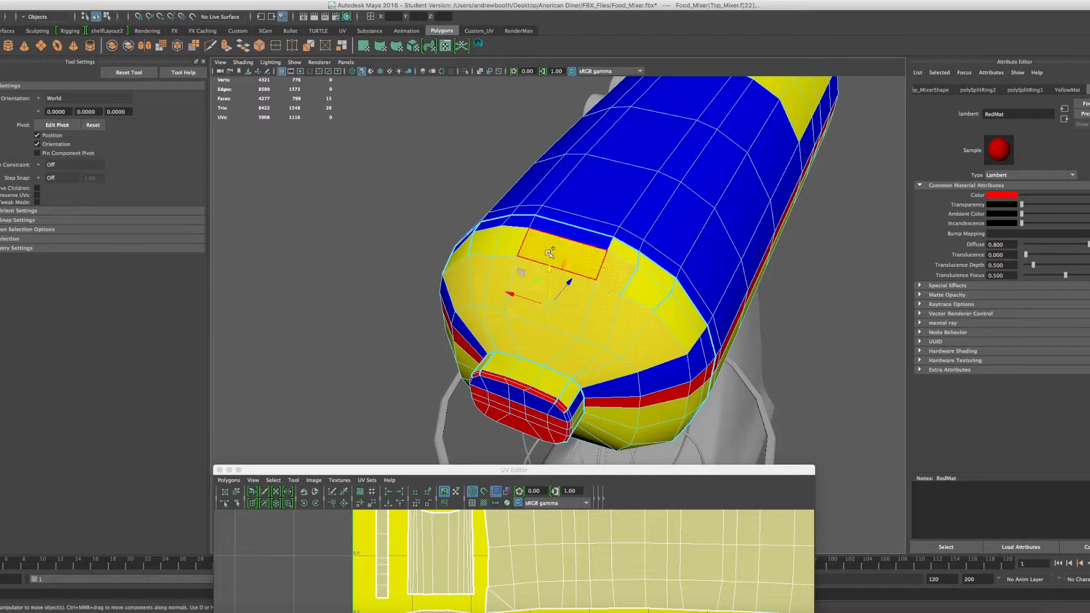
double_click(509, 244, "shift")
key("super+z")
left_click(679, 323, "shift")
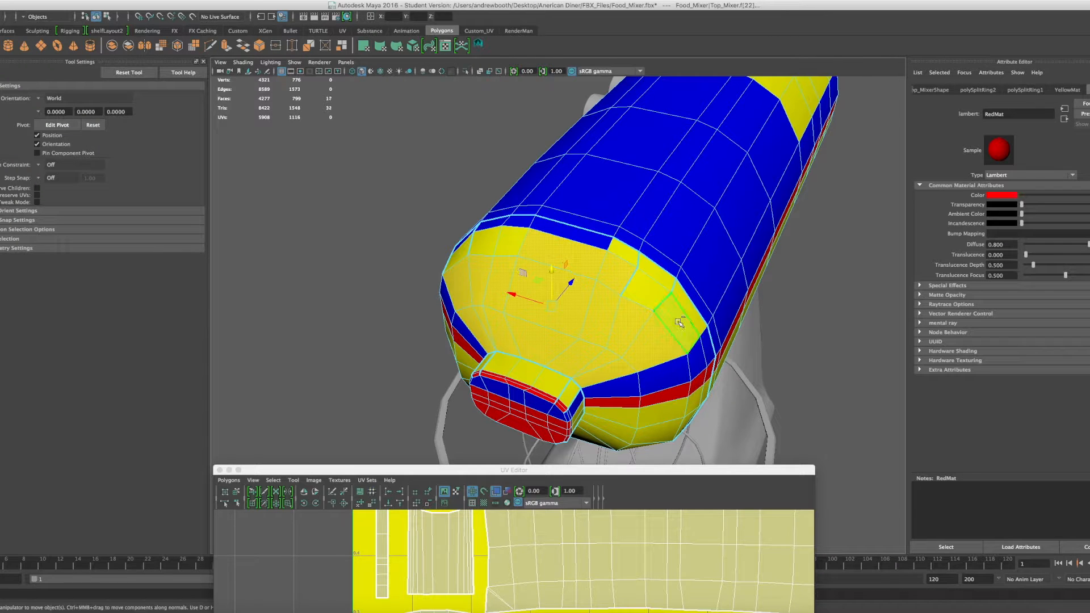
left_click(653, 279, "shift")
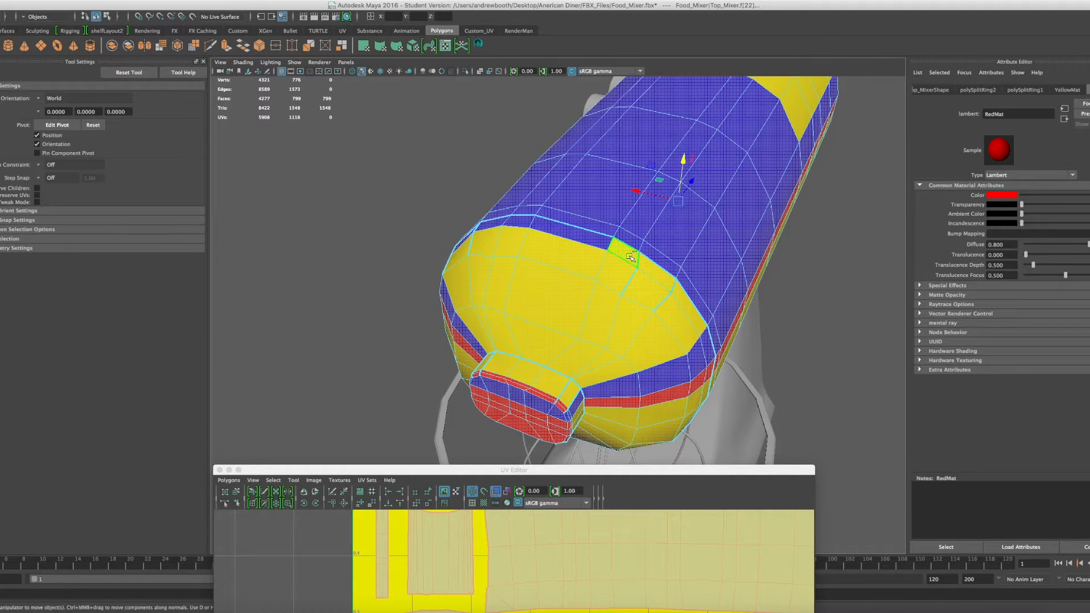
left_click(619, 270, "shift")
left_click(502, 247, "shift")
left_click(470, 249, "shift")
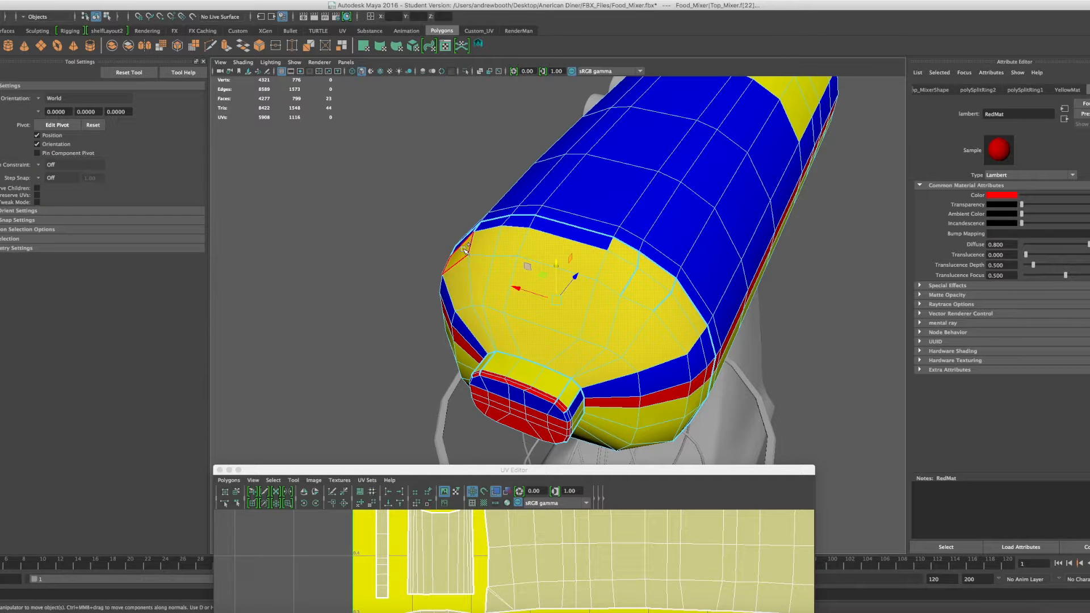
Step: Assign the existing BLUEMAT material to the selected nose faces
left_click_drag(466, 287, 537, 274, "alt")
right_click_drag(685, 191, 742, 441)
Step: Start a new selection with the yellow faces bordering the blue area, across the top of the rear body
left_click_drag(654, 350, 643, 266, "alt")
middle_click_drag(642, 266, 800, 350, "alt")
left_click_drag(800, 350, 858, 352, "alt")
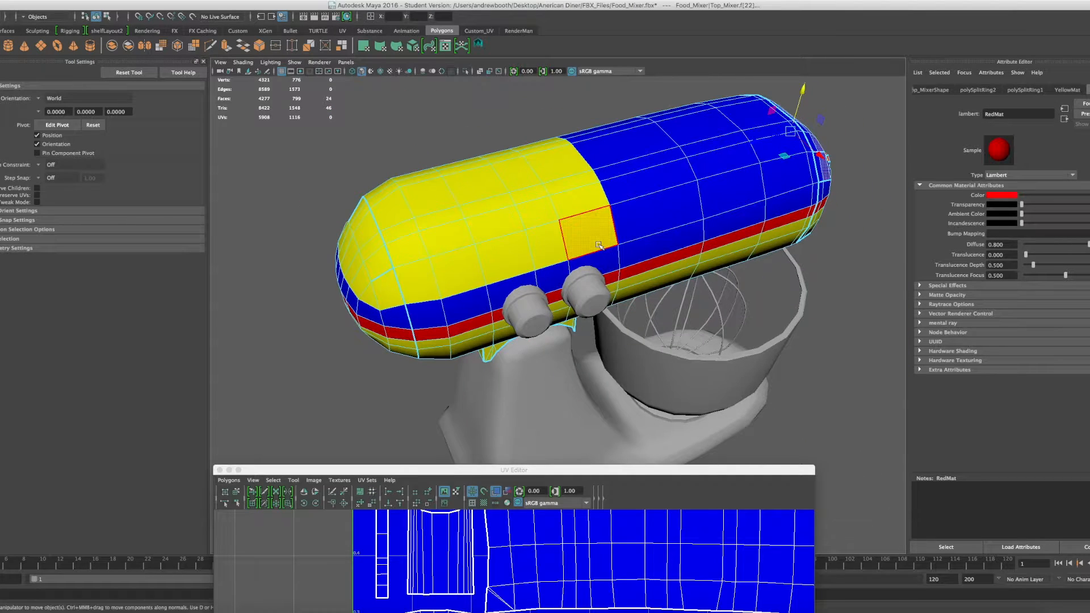
left_click(591, 243)
left_click_drag(591, 243, 650, 267, "alt")
left_click(562, 269)
double_click(529, 271, "shift")
left_click(529, 310, "shift")
double_click(689, 286, "shift")
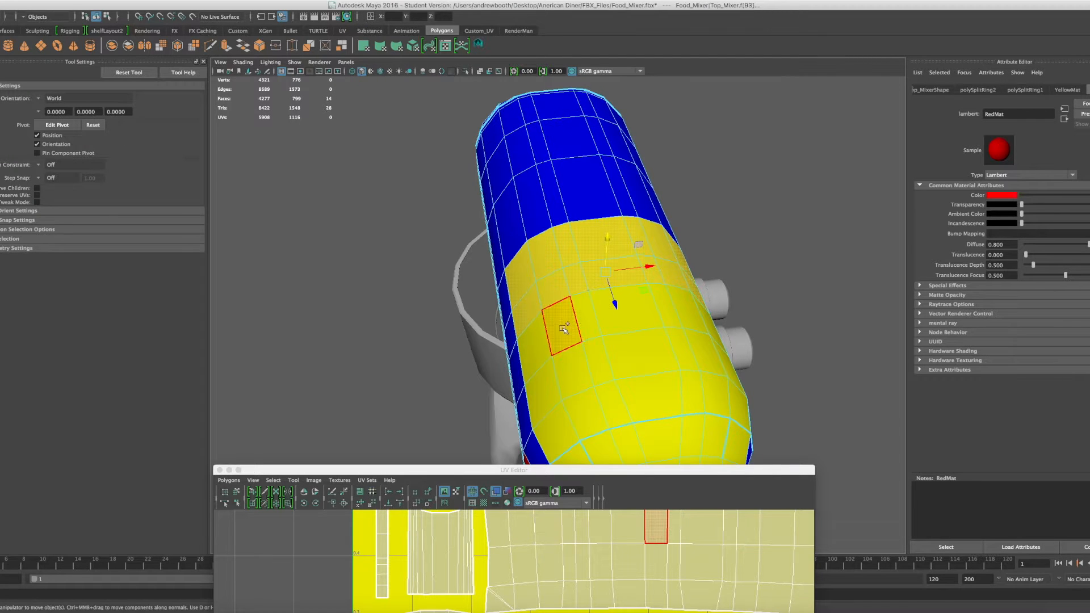
Step: Add the following strips of yellow faces towards the rounded rear end to the selection
left_click(535, 344, "shift")
double_click(718, 328, "shift")
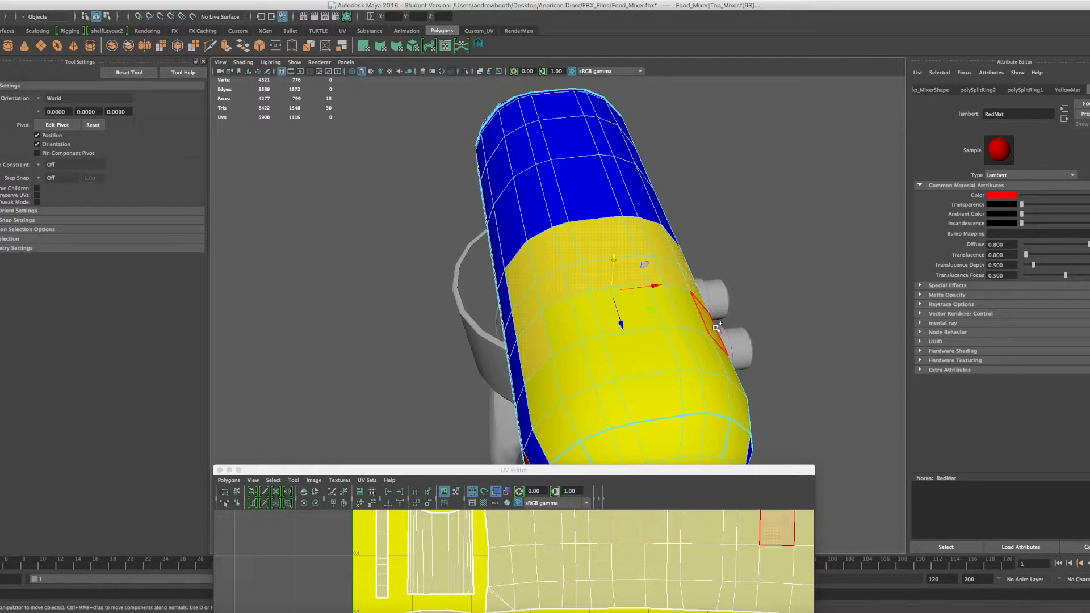
double_click(739, 380, "shift")
double_click(567, 433, "shift")
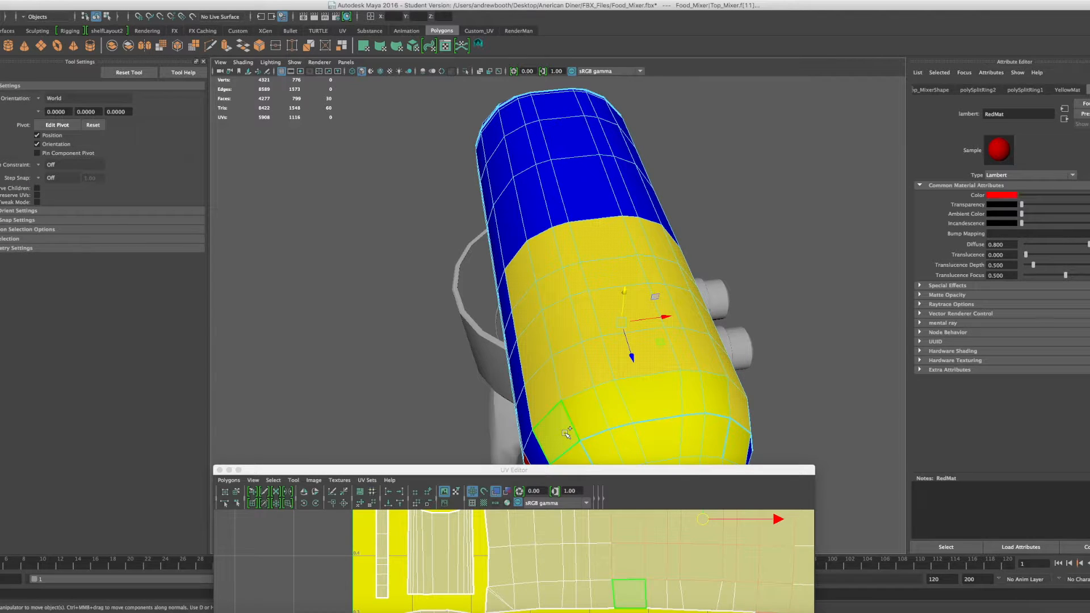
Step: Add the upper row of yellow faces on the rounded rear end and undo the stray selection
middle_click_drag(559, 411, 551, 316, "alt")
double_click(578, 339, "shift")
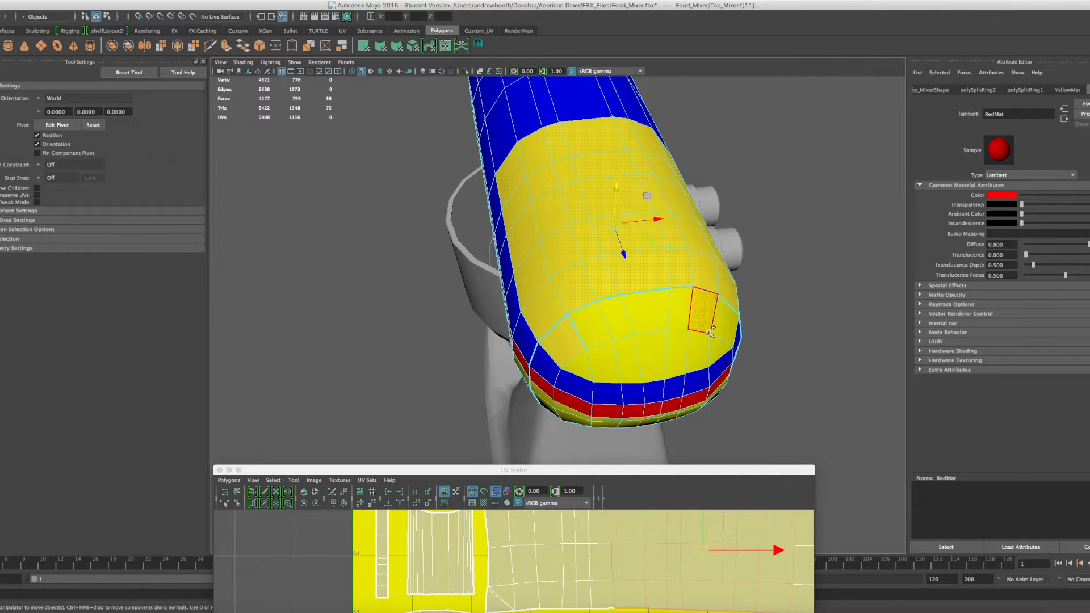
double_click(580, 364, "shift")
key("super+z")
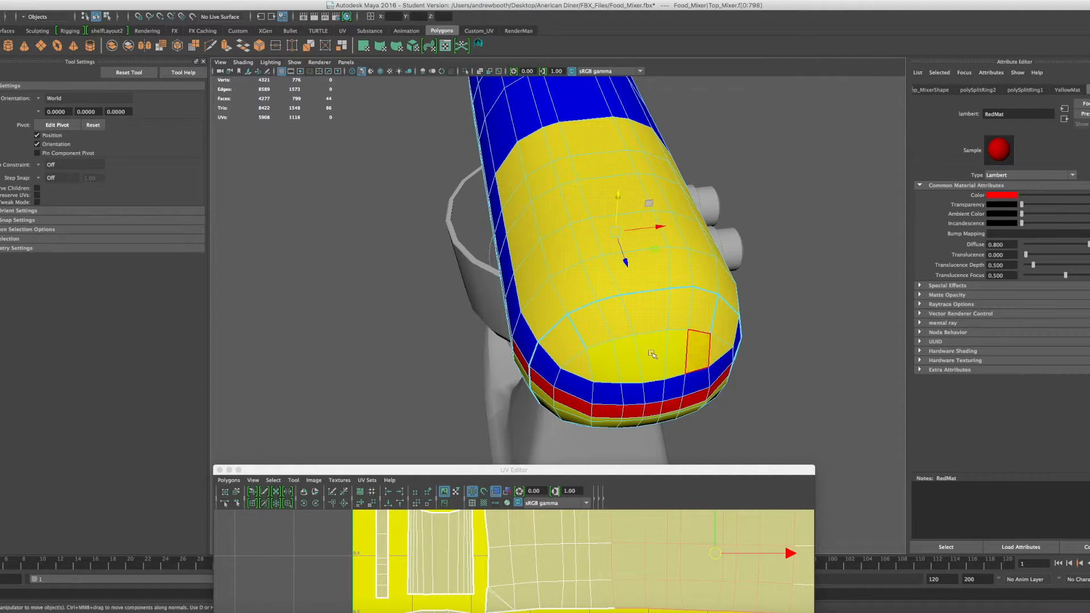
Step: Add the lowest row of yellow faces above the blue band on the rounded rear end to the selection
left_click(610, 360, "shift")
left_click(632, 360, "shift")
left_click(657, 358, "shift")
left_click(672, 357, "shift")
left_click(691, 352, "shift")
Step: Assign the existing material BLUEMAT to the selected yellow faces on the rear upper body
left_click_drag(724, 323, 602, 267, "alt")
scroll(615, 278, "up", 4)
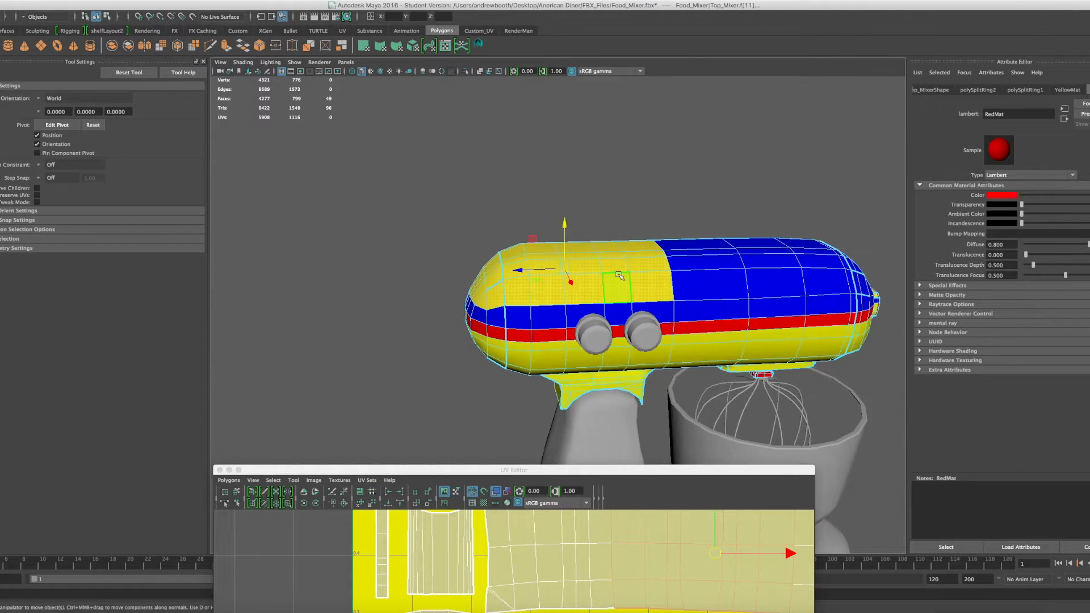
right_click(614, 265)
mouse_move(633, 514)
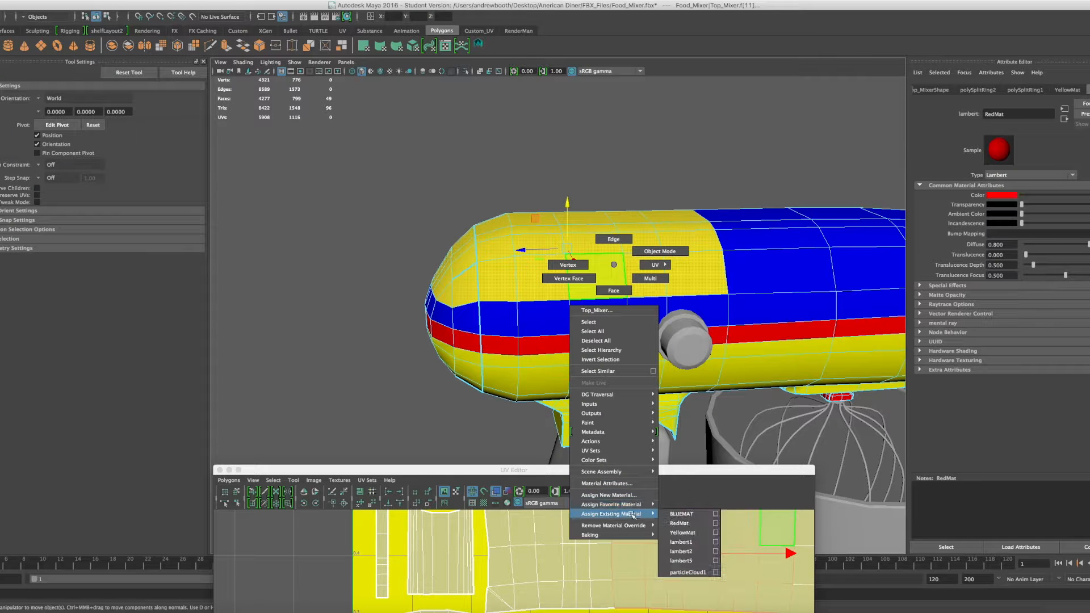
left_click(702, 514)
scroll(733, 402, "down", 5)
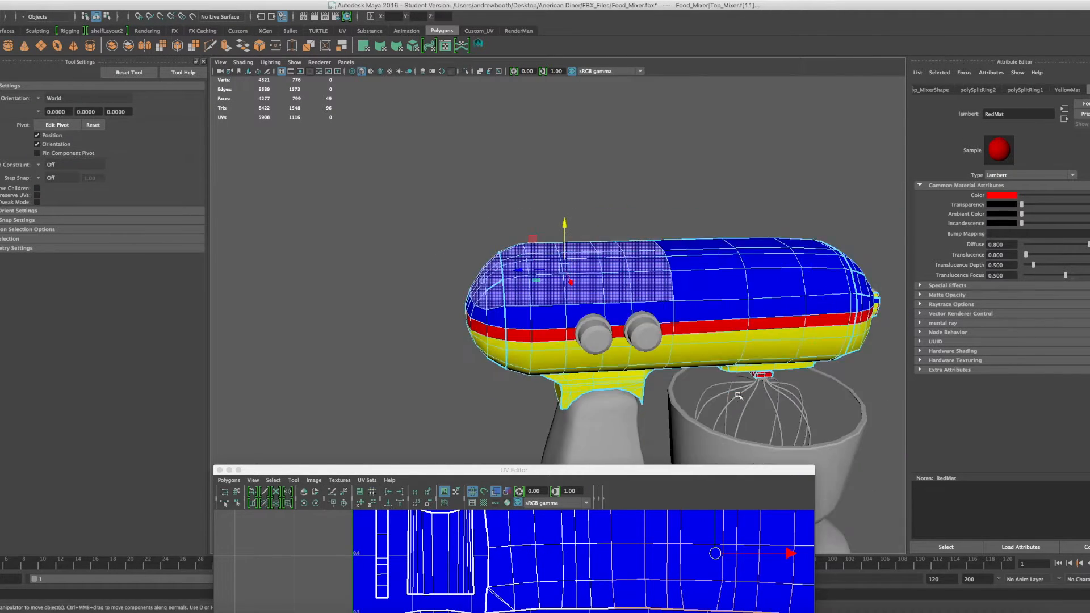
Step: Select the stray blue side faces on the front nose cap's rim and assign YellowMat to them
left_click_drag(800, 296, 733, 321, "alt")
scroll(733, 321, "up", 8)
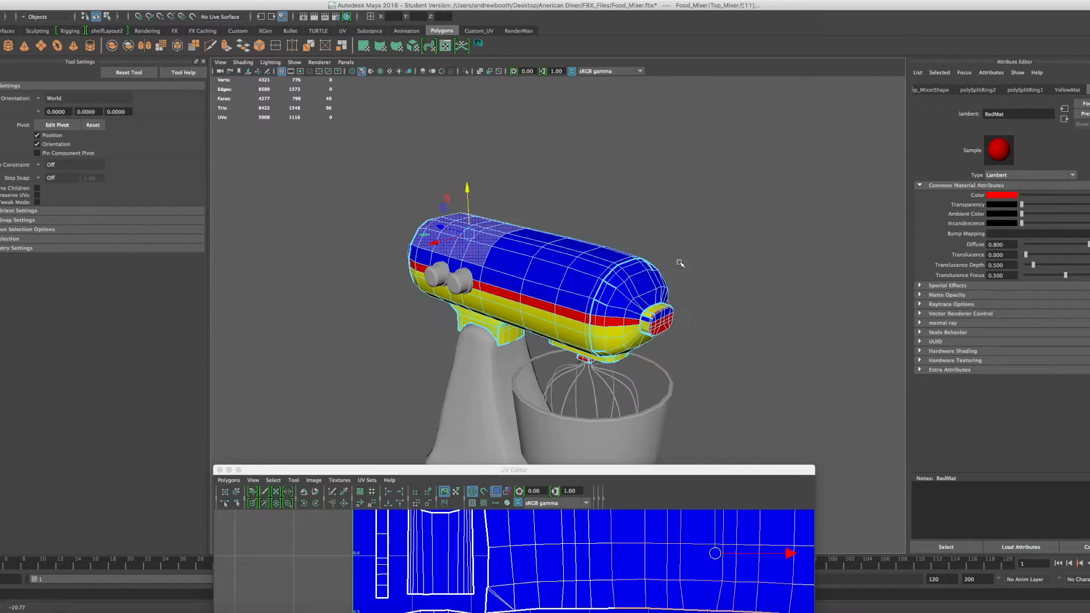
left_click(606, 387)
left_click(567, 395)
left_click_drag(704, 391, 611, 354, "alt")
scroll(611, 355, "down", 3)
middle_click_drag(610, 354, 716, 370, "alt")
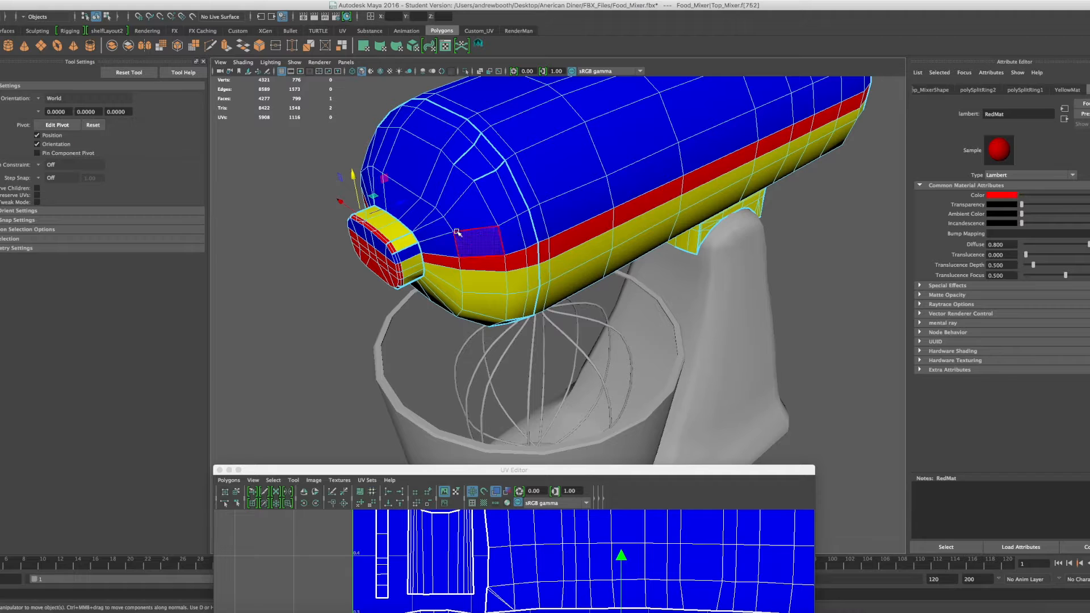
left_click(408, 253, "shift")
right_click(397, 234)
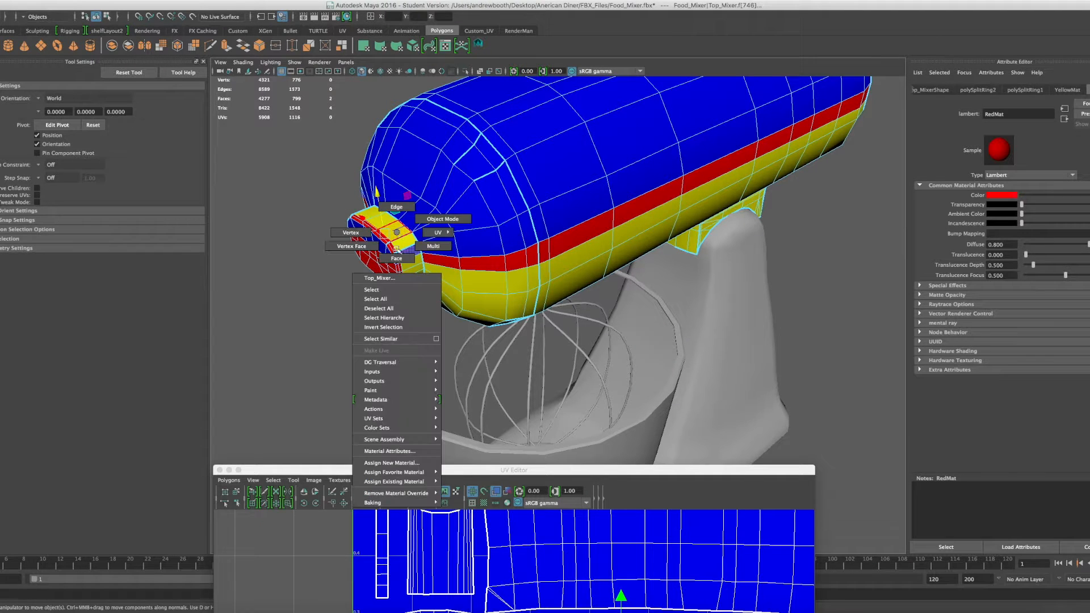
mouse_move(411, 482)
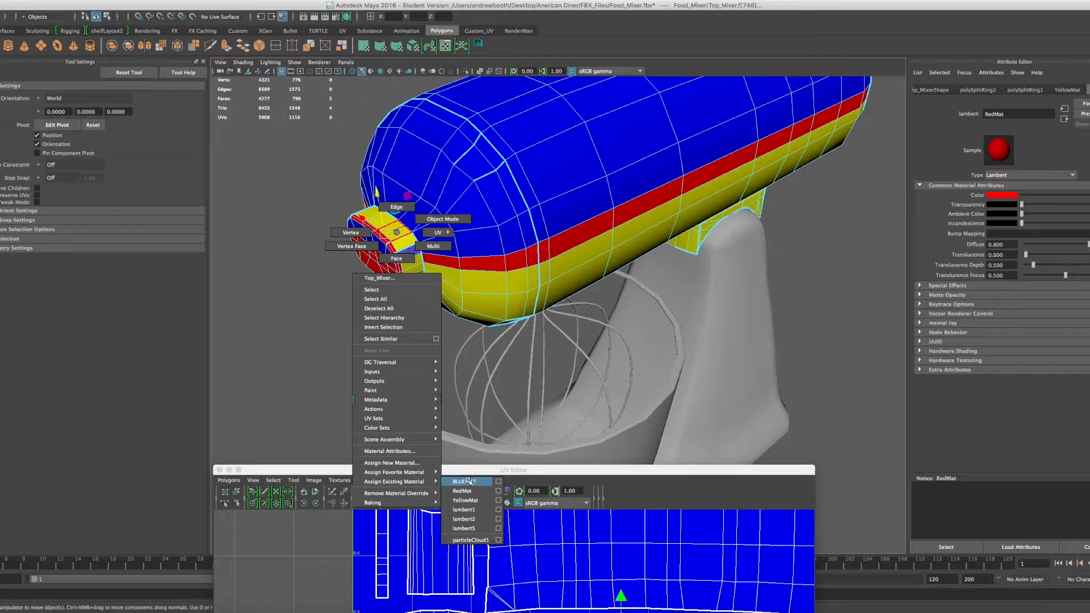
left_click(465, 499)
Step: Select the row of blue faces across the nose cap's front and assign RedMat to it
left_click_drag(437, 245, 587, 293, "alt")
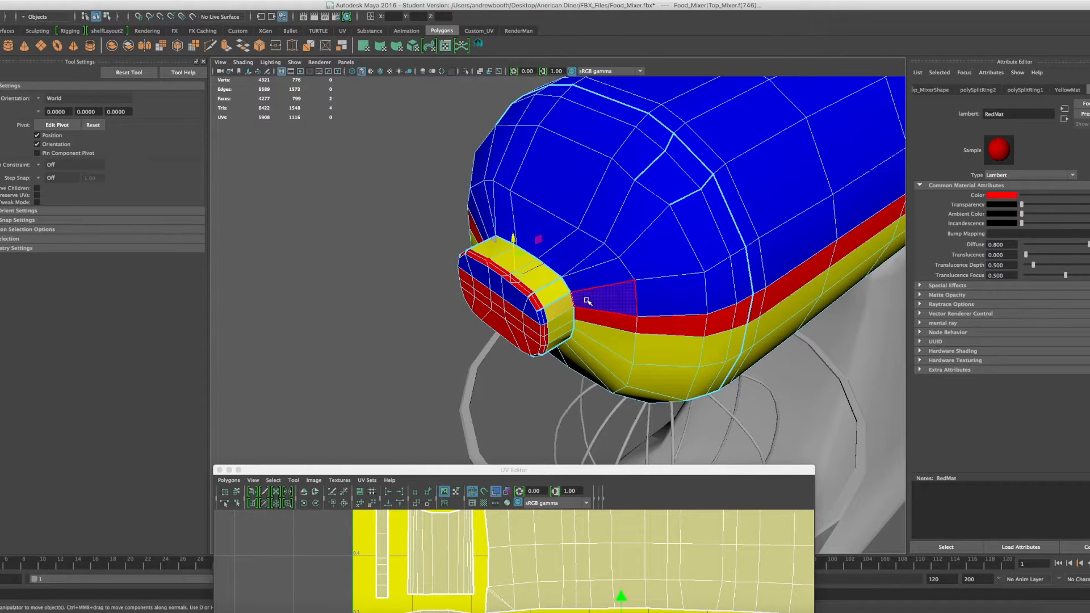
left_click(542, 316)
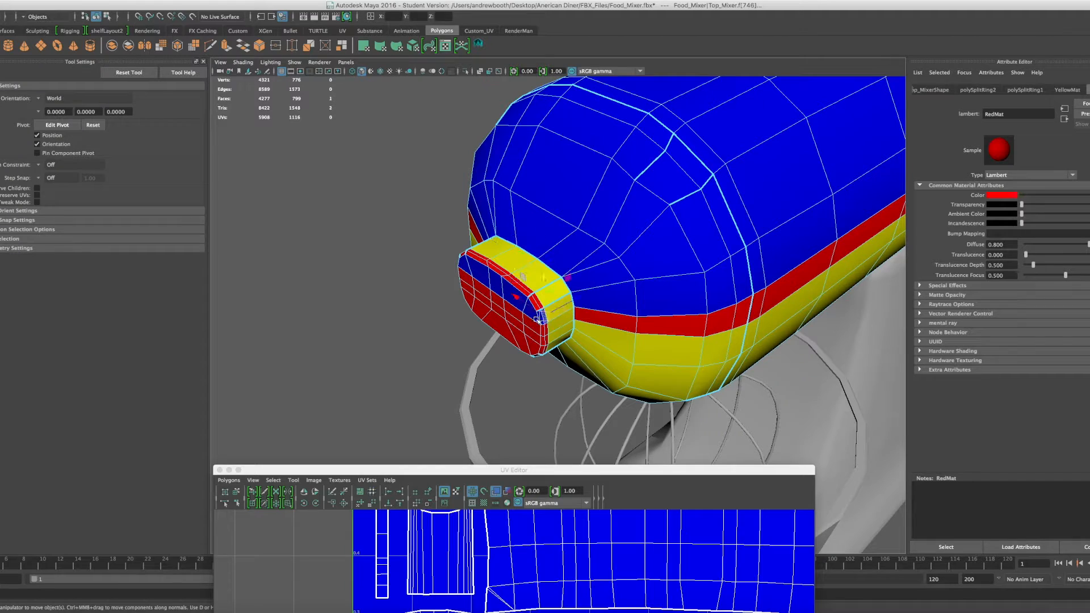
left_click_drag(442, 282, 546, 281, "alt")
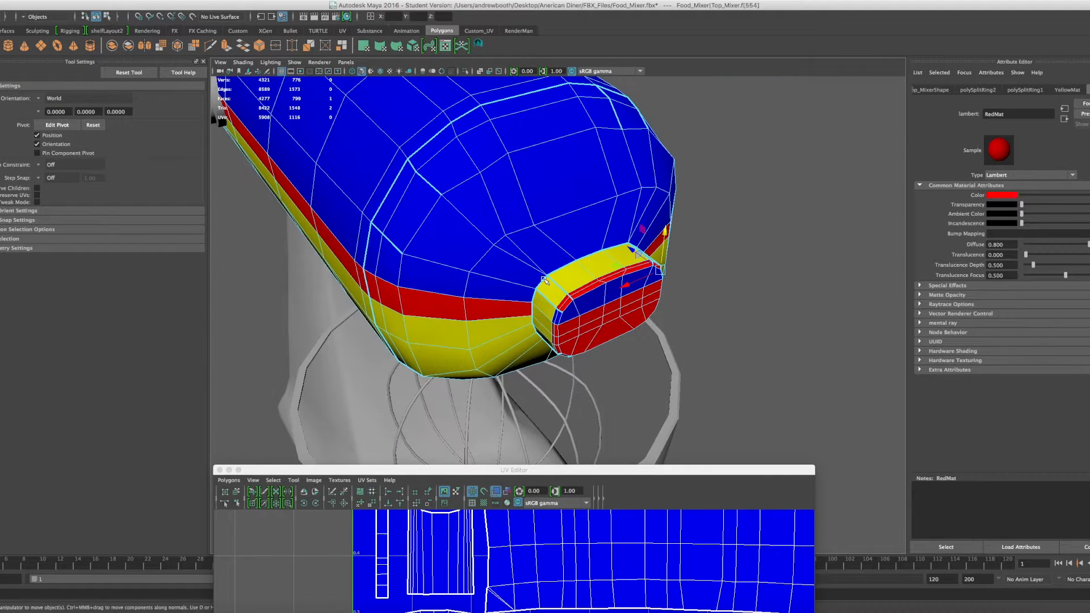
double_click(557, 318, "shift")
scroll(566, 344, "up", 5)
left_click_drag(531, 323, 568, 213, "alt")
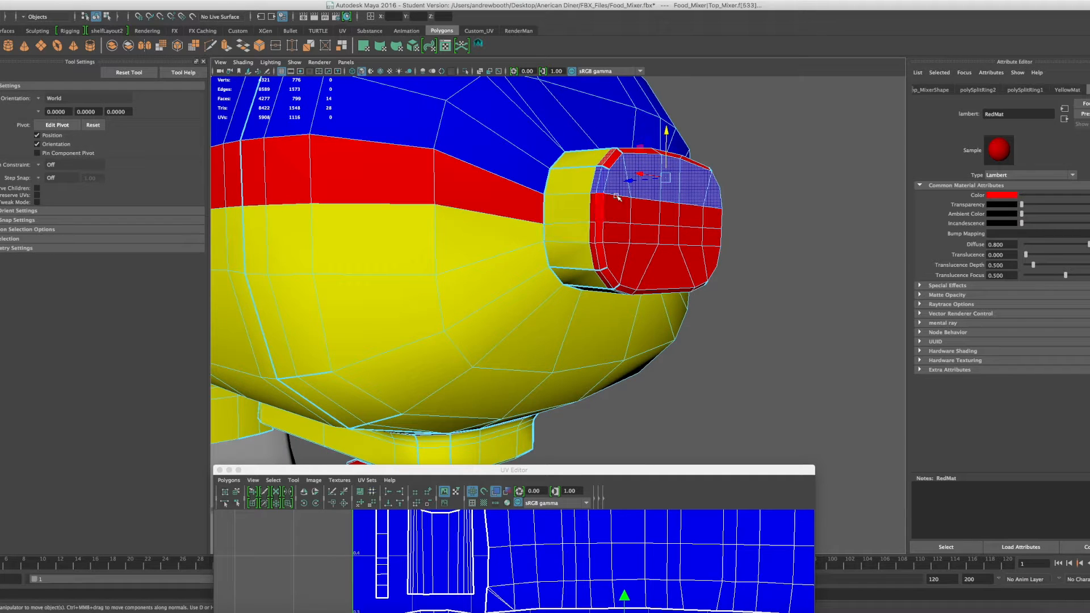
right_click_drag(626, 182, 685, 438)
scroll(689, 342, "down", 4)
Step: Return to Object Mode, enlarge the view of the UV Editor window and select the whole mixer head
right_click_drag(595, 183, 628, 153)
scroll(625, 242, "down", 5)
left_click_drag(462, 259, 440, 305, "alt")
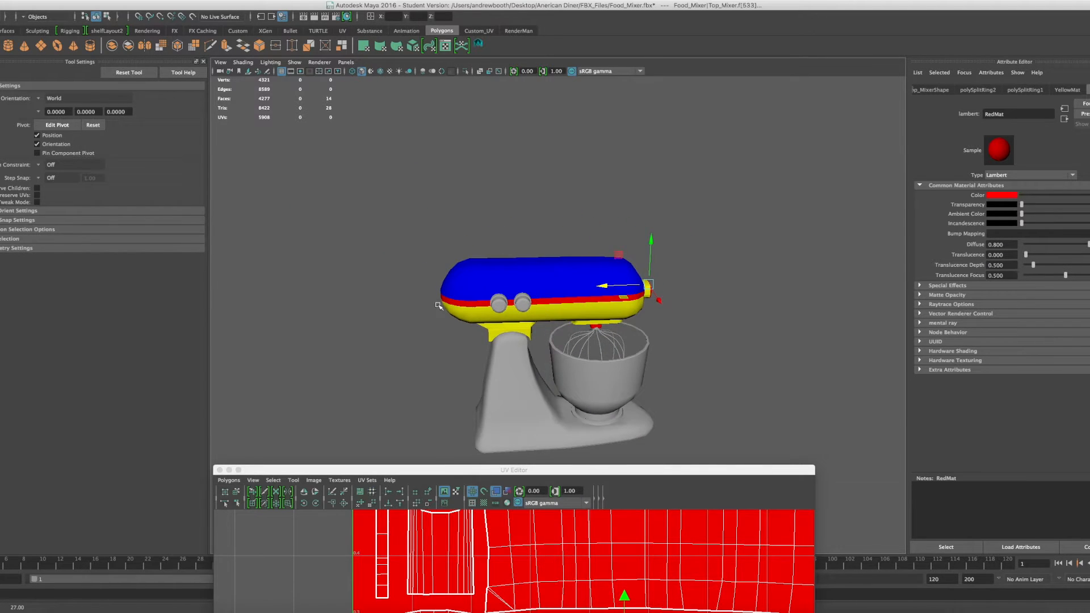
scroll(450, 299, "up", 5)
left_click_drag(621, 466, 707, 371)
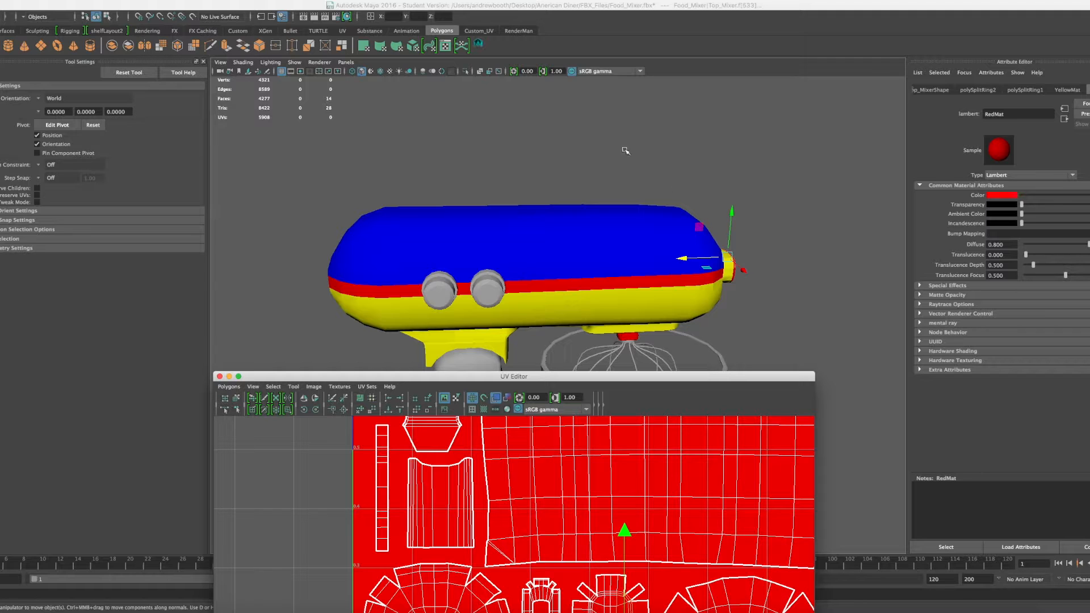
right_click_drag(559, 273, 578, 236)
left_click(578, 235)
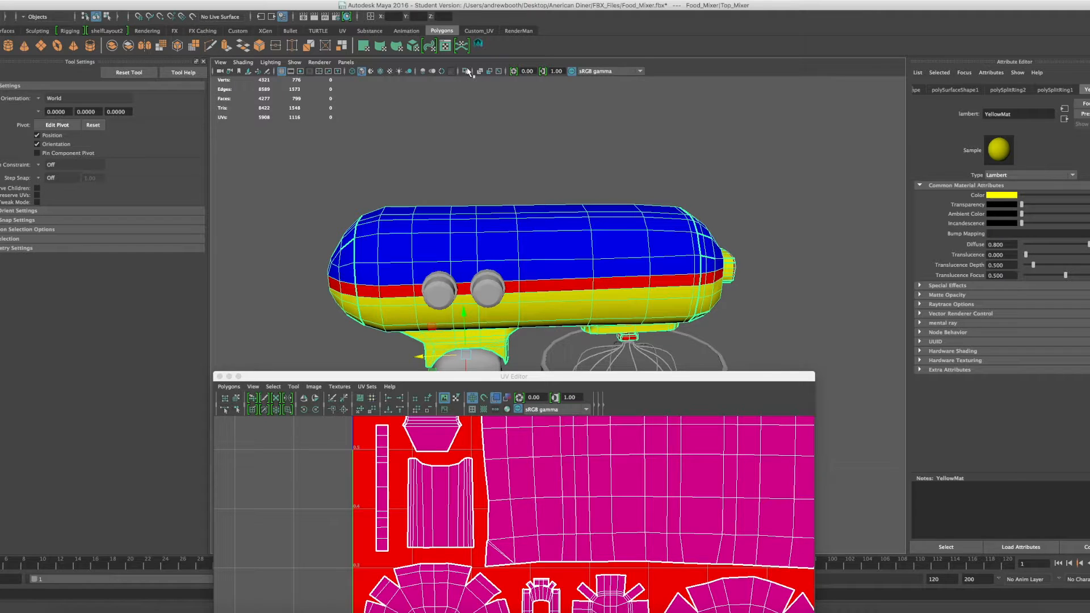
Step: Open Transfer Maps for the selected mixer head
left_click(196, 1)
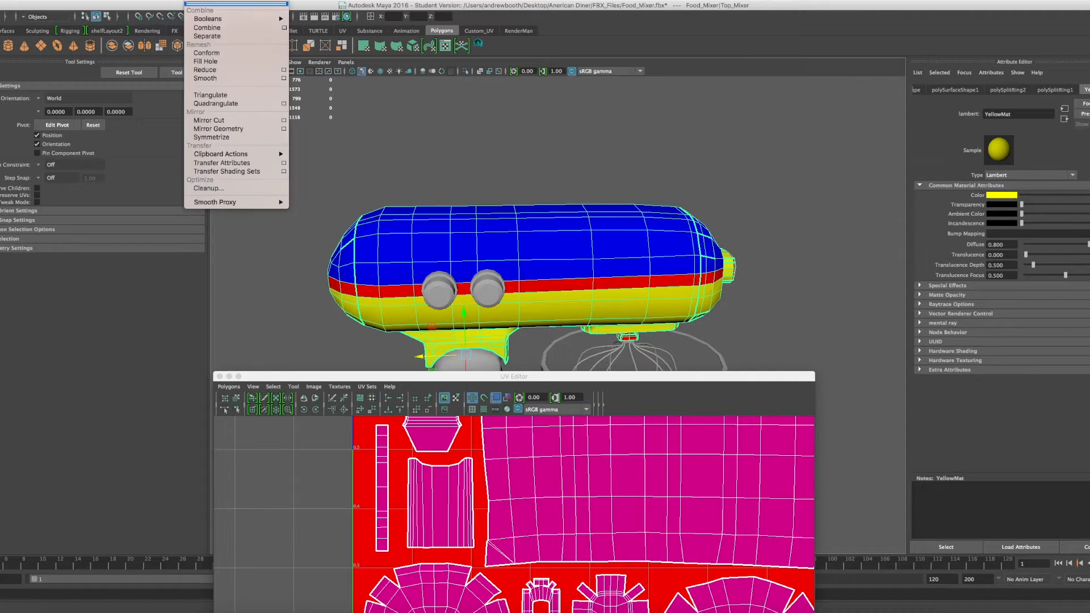
mouse_move(132, 1)
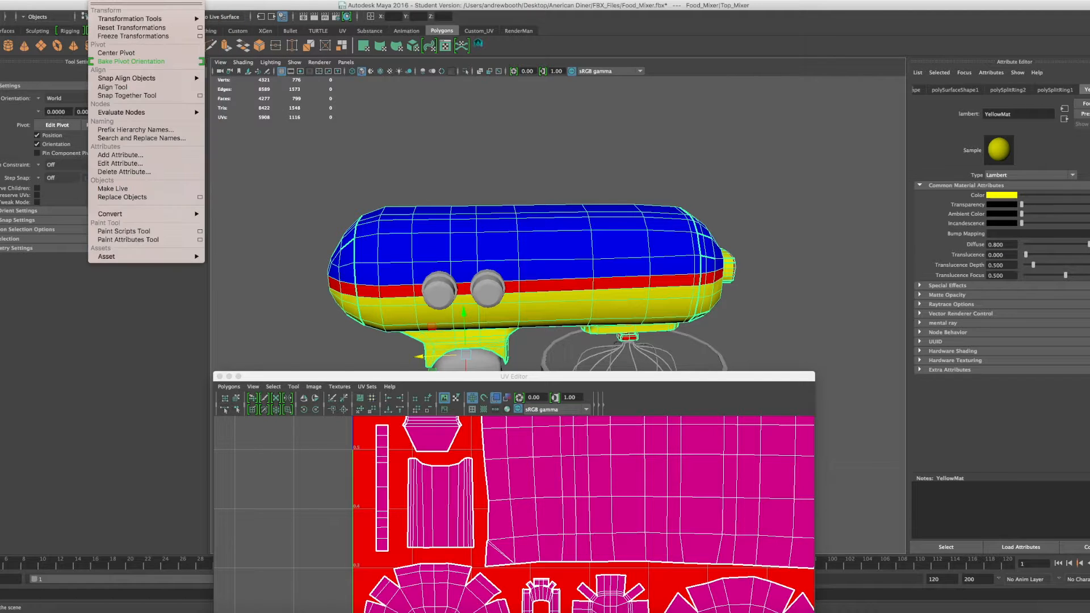
left_click(102, 1)
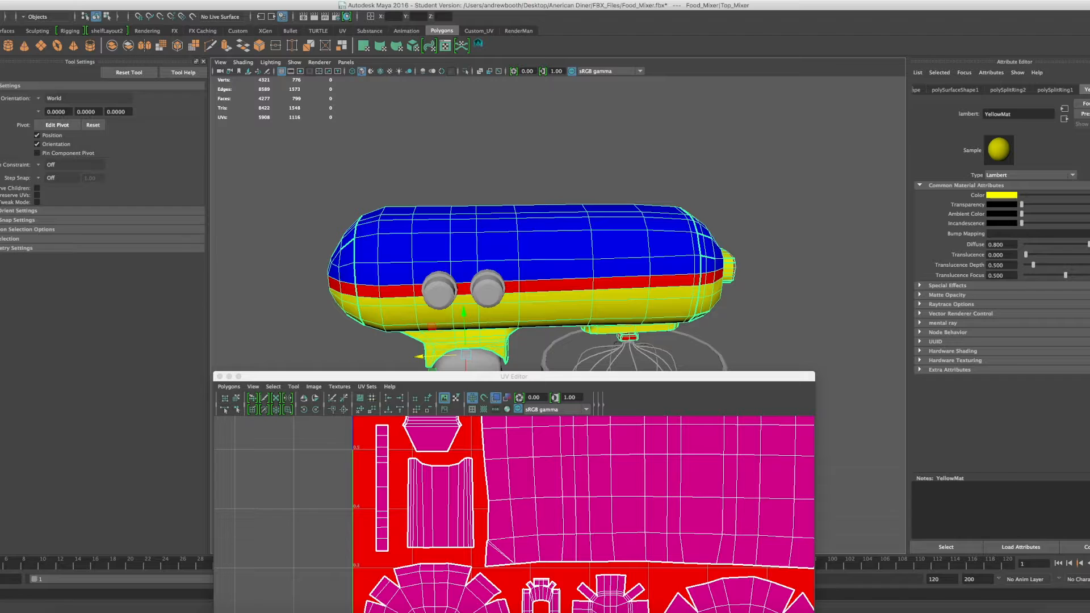
left_click(161, 0)
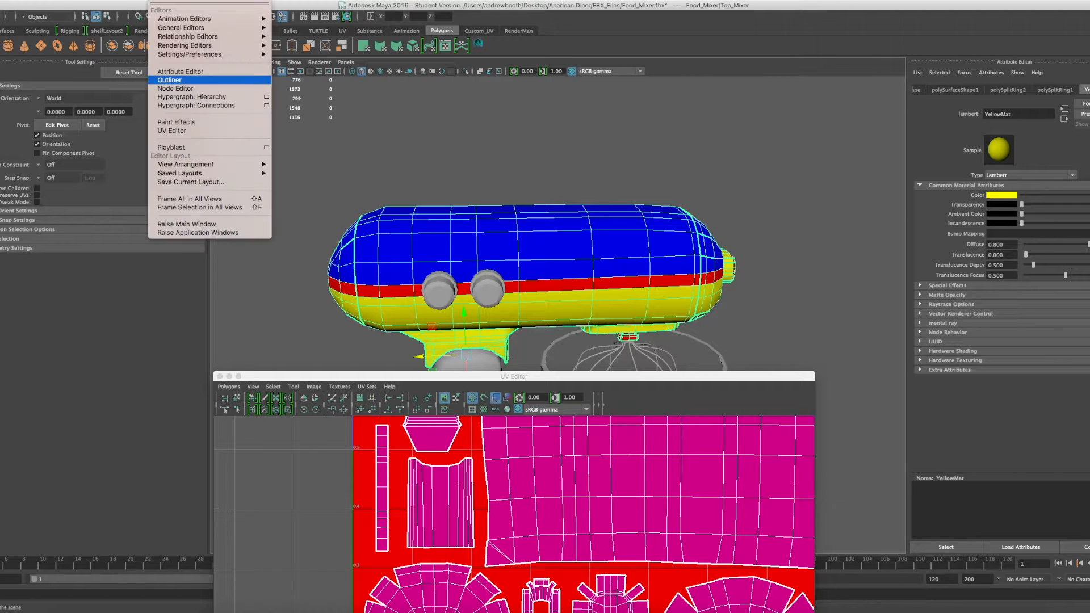
mouse_move(213, 0)
left_click(221, 90)
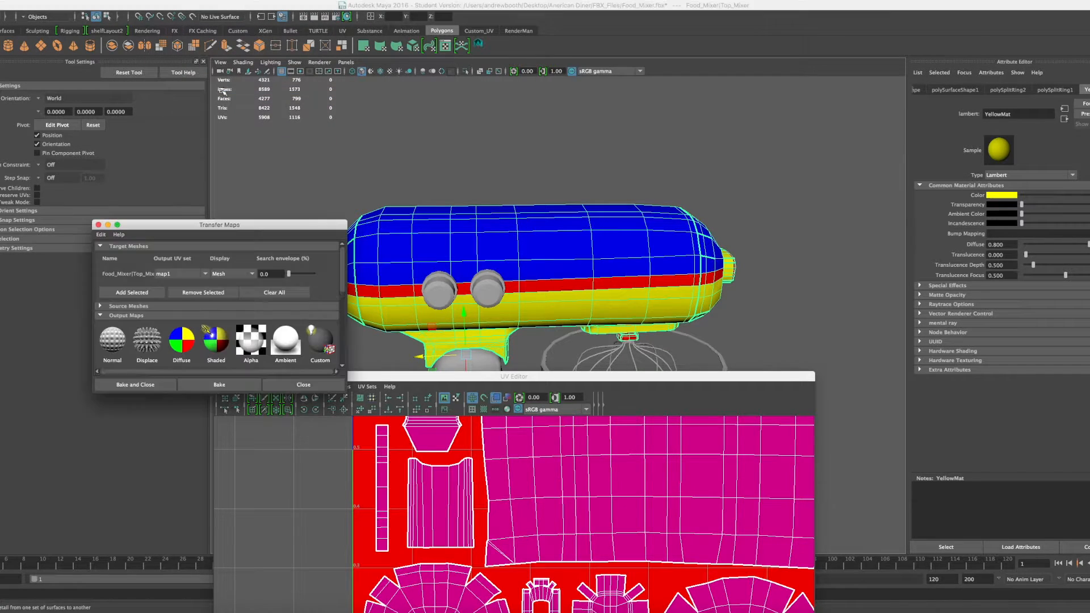
Step: Remove the mixer head from the target meshes and add it as the source mesh in Transfer Maps
left_click(165, 275)
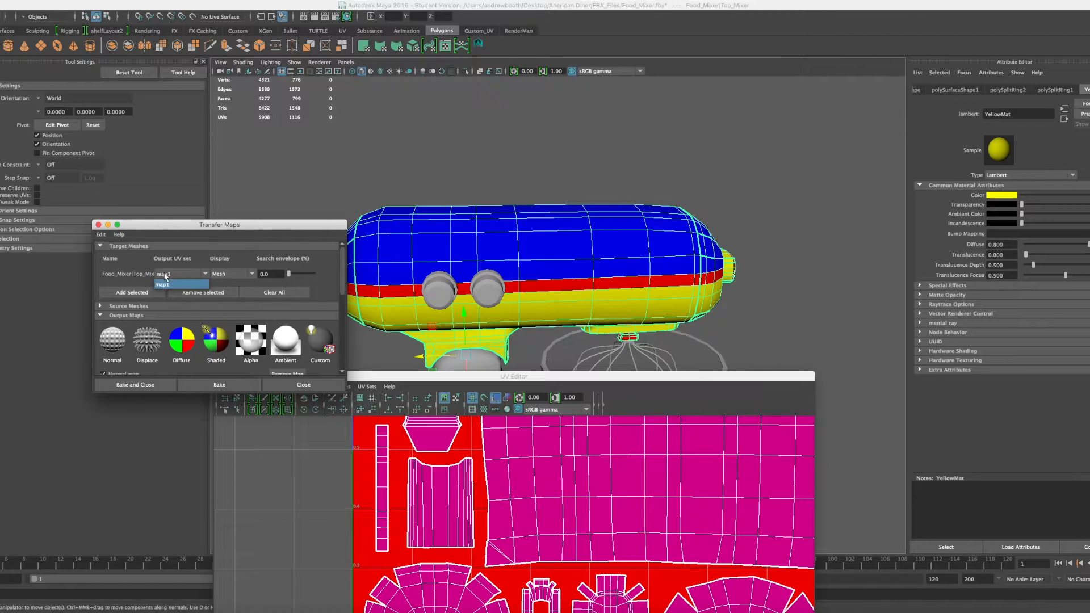
left_click(163, 284)
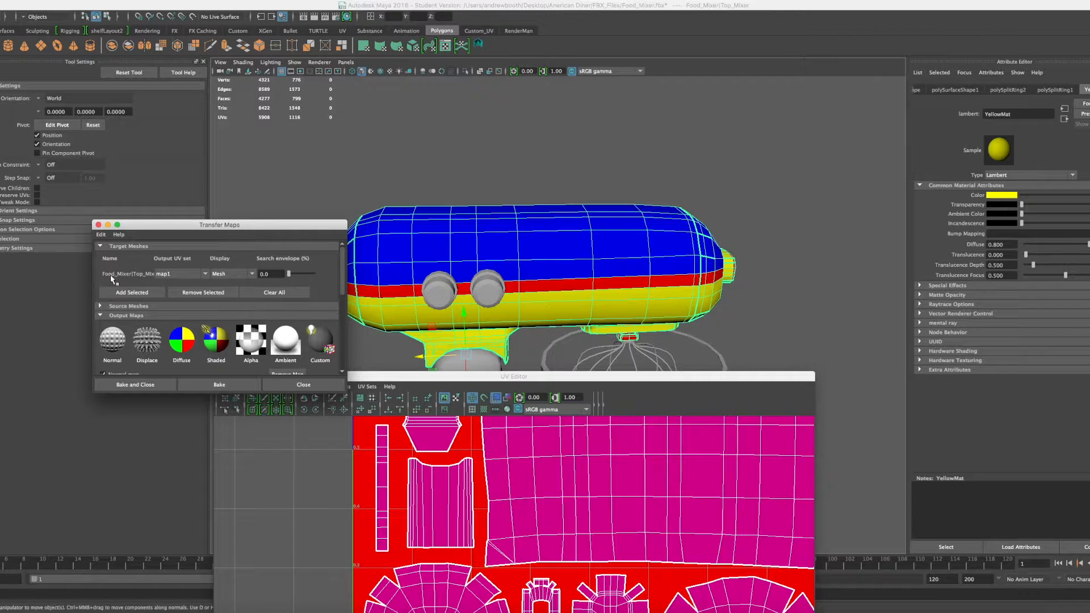
left_click(186, 291)
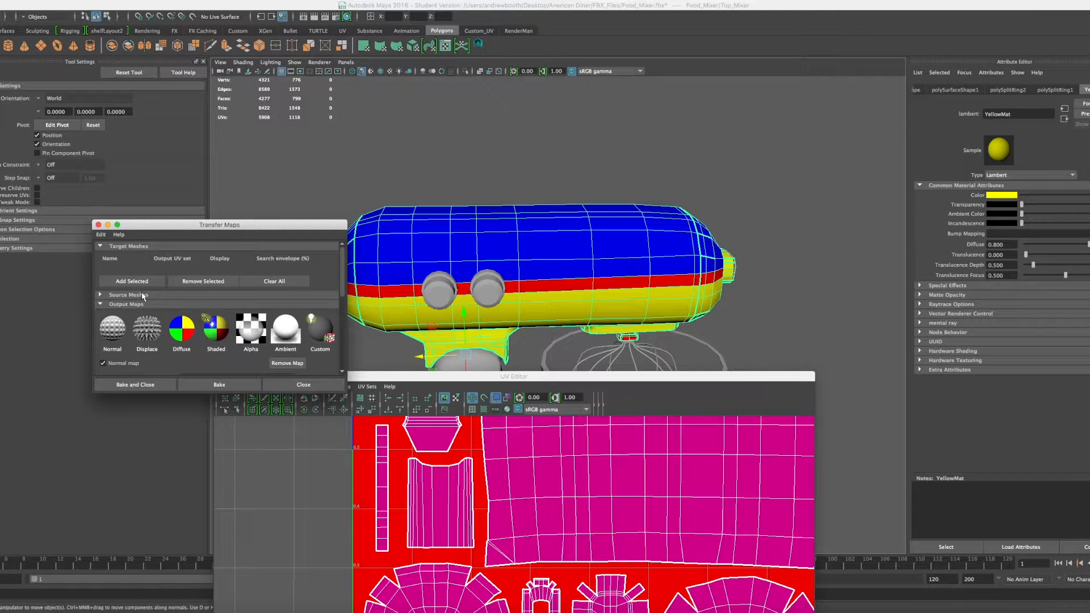
left_click(101, 295)
left_click(122, 337)
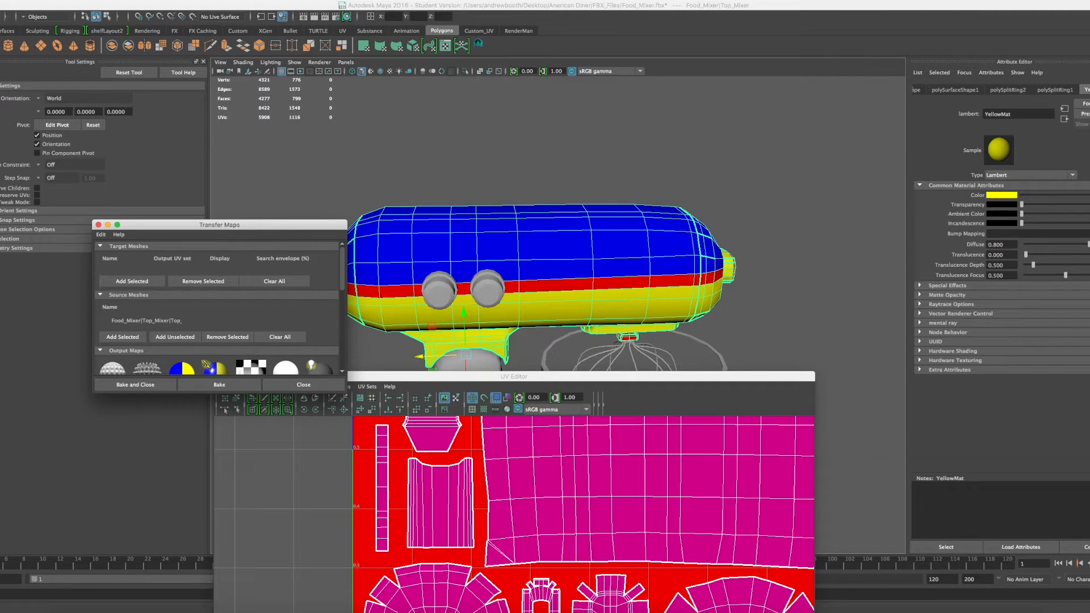
Step: Show the display layers and turn on the visibility of the food mixer layer
key("ctrl+a")
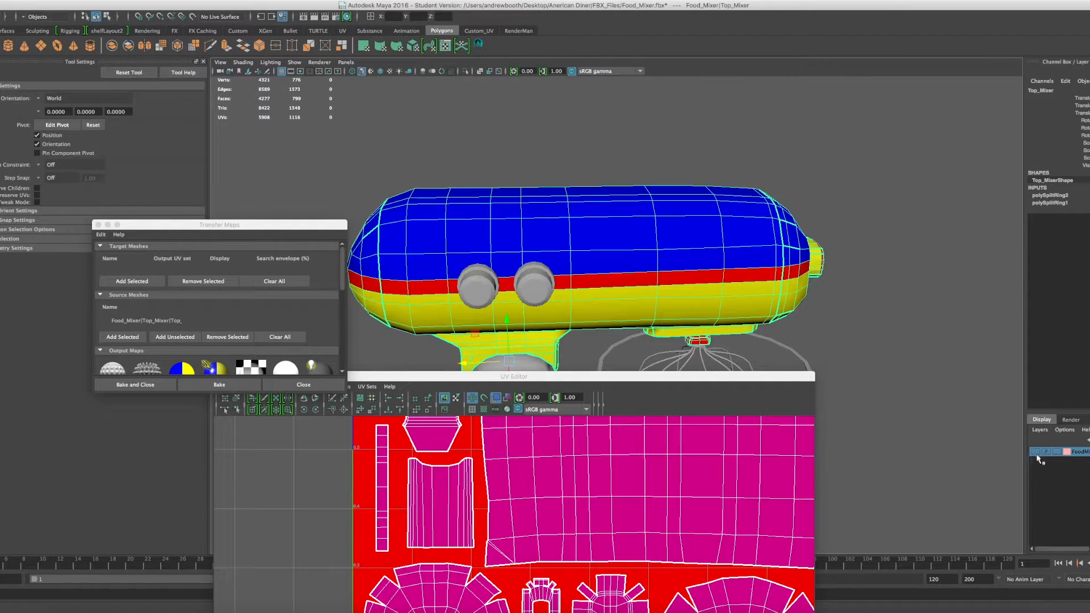
scroll(917, 204, "down", 2)
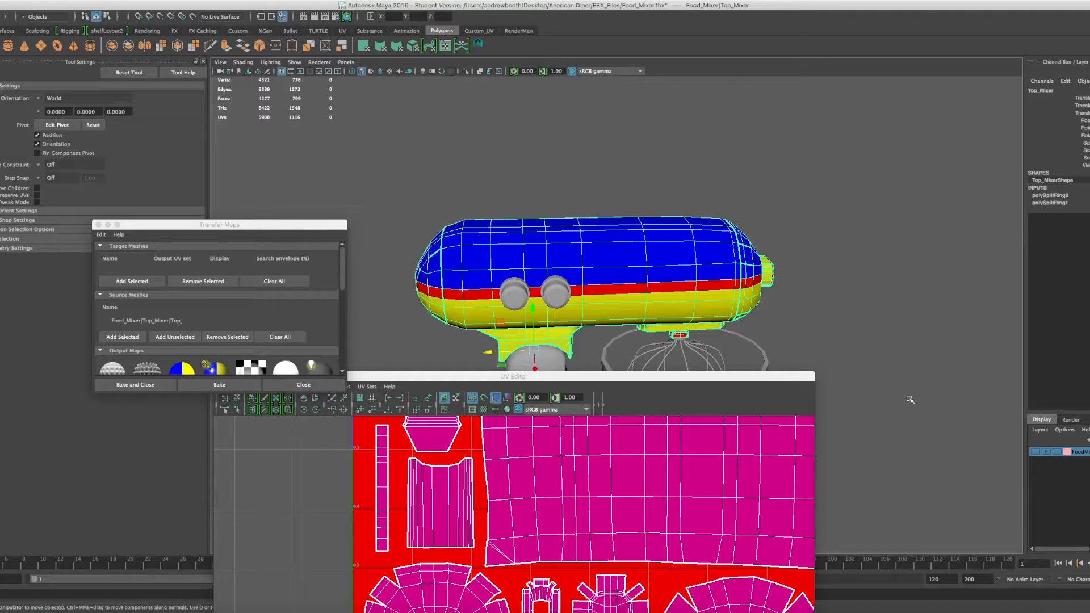
left_click(1034, 453)
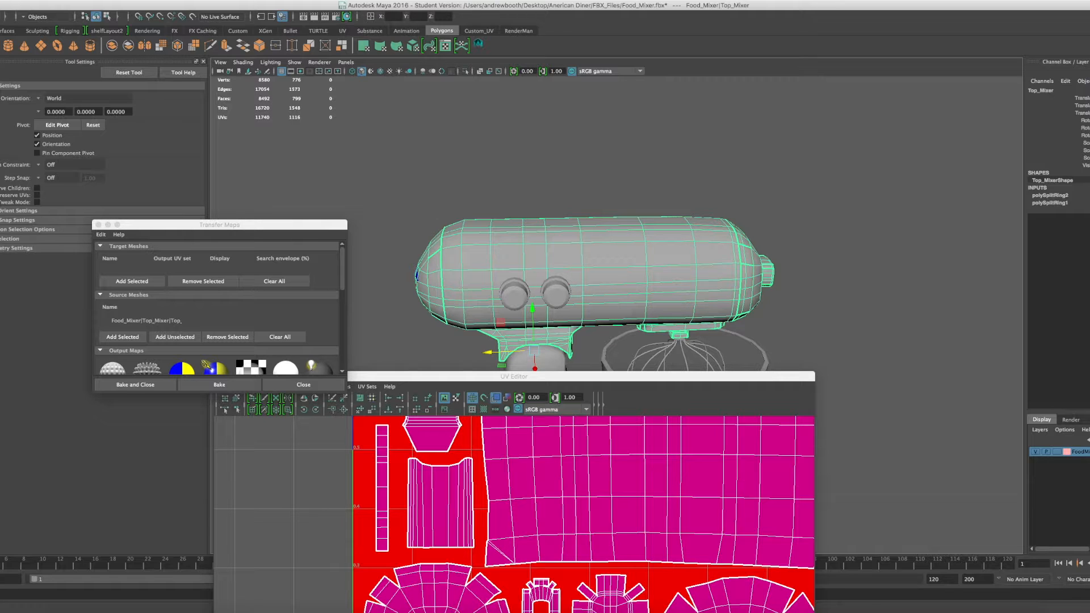
Step: Open the Outliner, expand Food_Mixer1 and its Top_Mixer group, and select that Top_Mixer
left_click(294, 0)
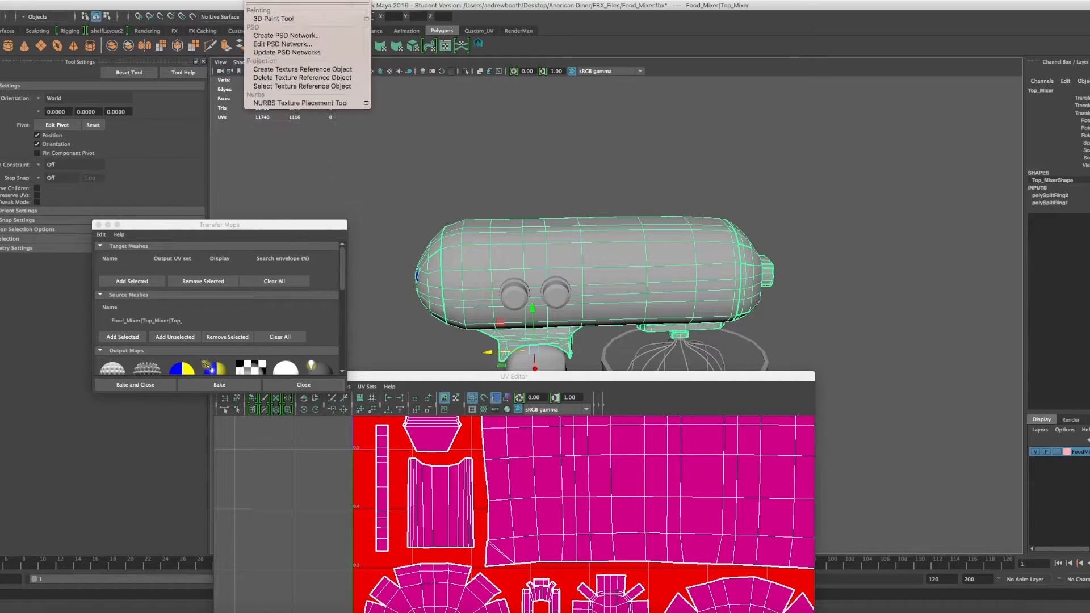
mouse_move(165, 1)
left_click(170, 79)
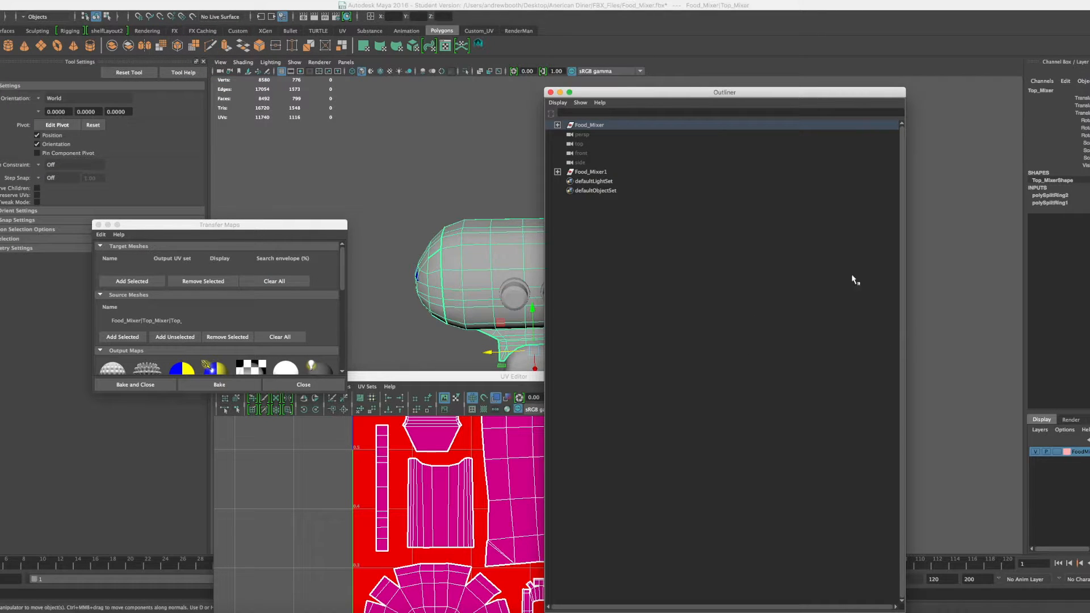
left_click(558, 172)
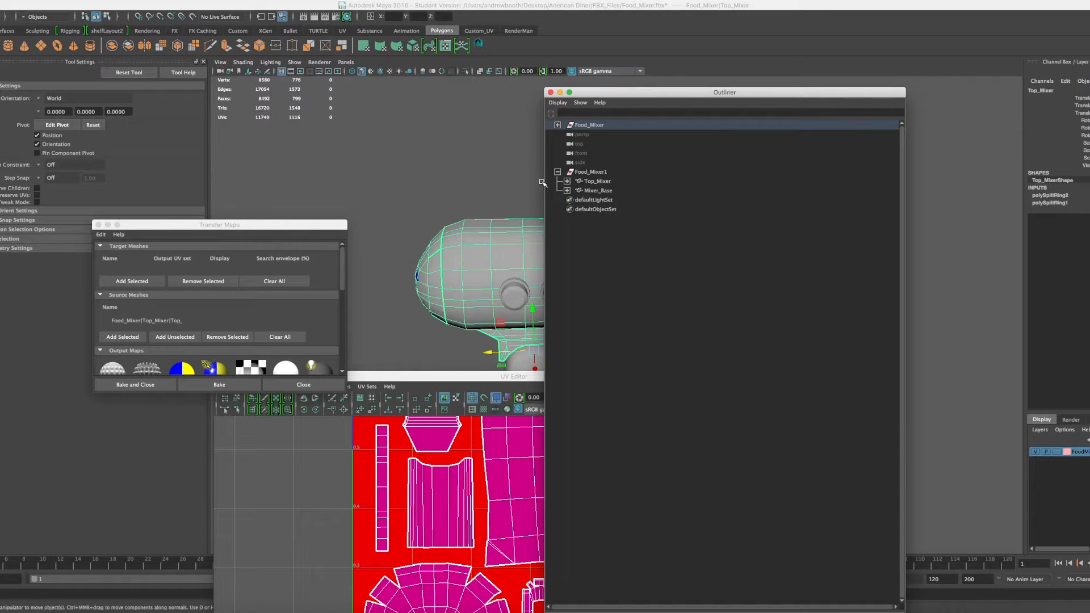
left_click(566, 181)
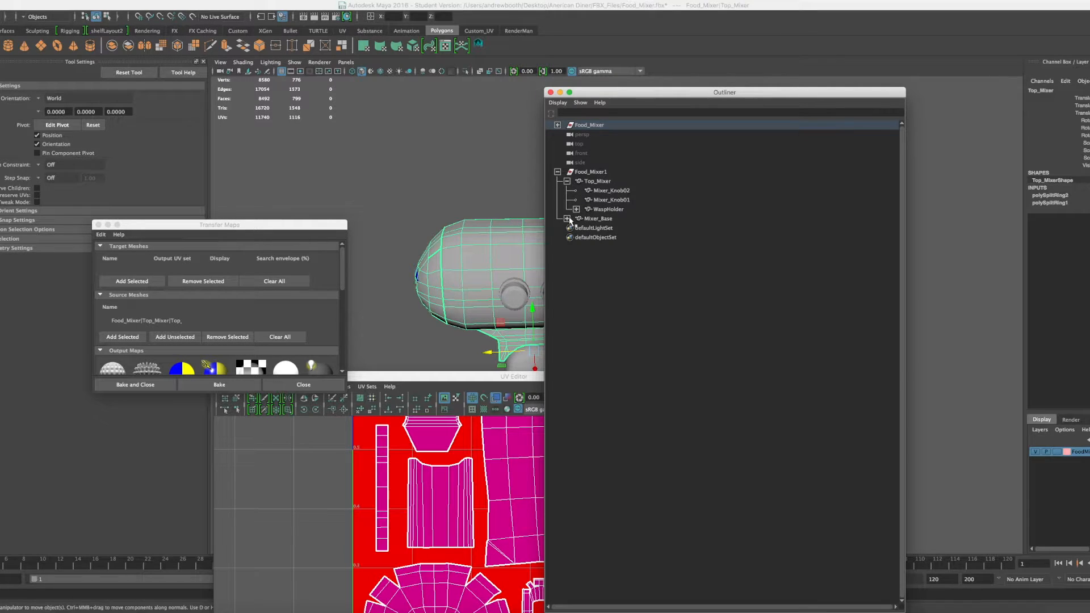
left_click(597, 181)
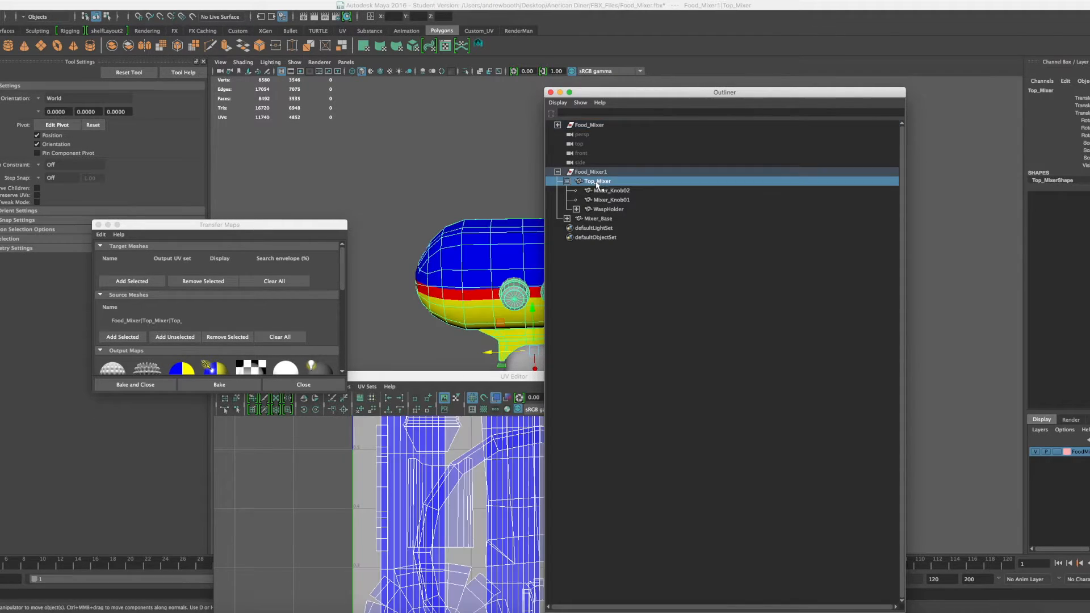
Step: Add the selected Top_Mixer meshes of Food_Mixer1 as the target meshes in Transfer Maps
left_click(117, 284)
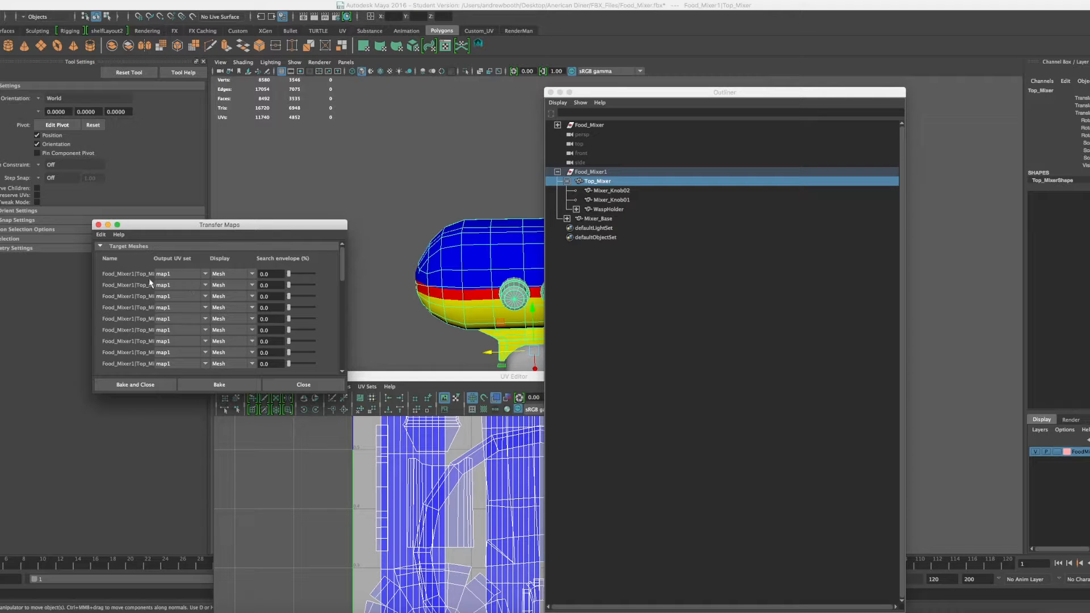
scroll(137, 290, "down", 3)
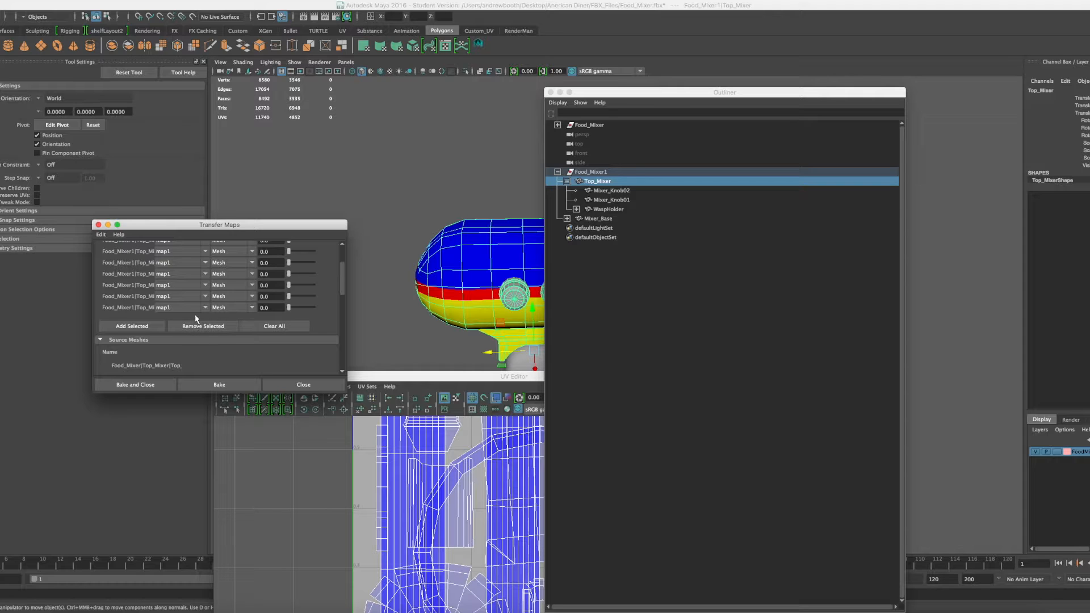
scroll(177, 306, "up", 3)
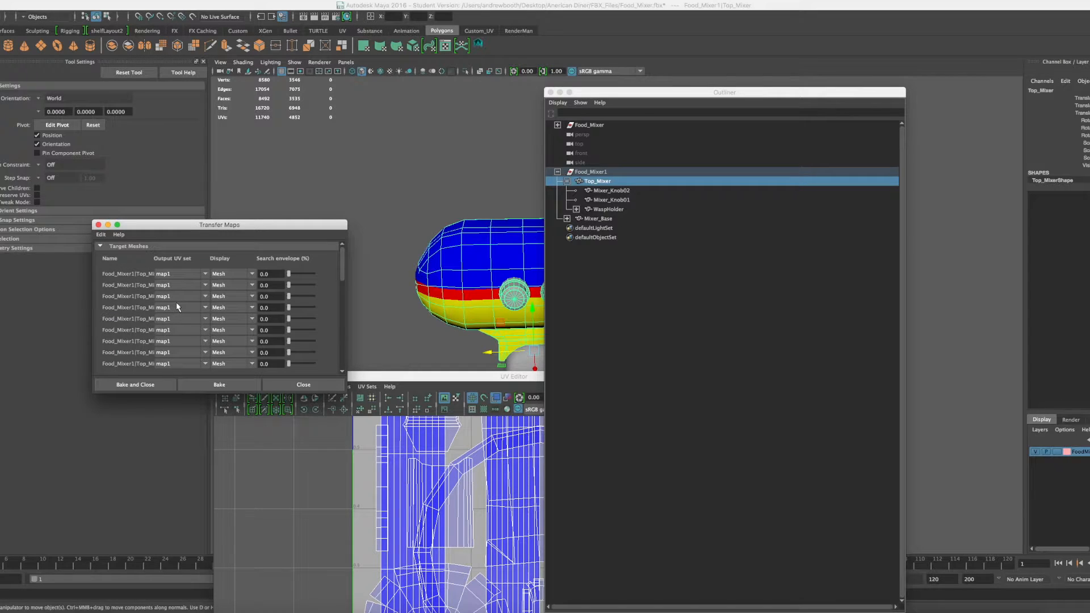
scroll(182, 304, "down", 4)
scroll(224, 292, "down", 4)
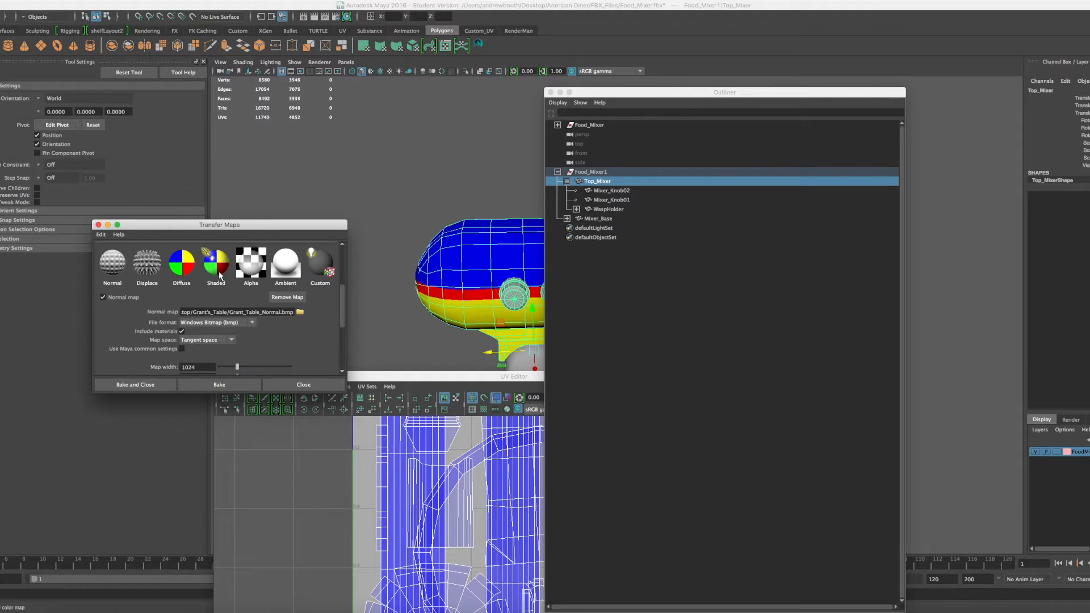
Step: Move Mixer_Knob02, WaspHolder and Mixer_Knob01 out of Top_Mixer so they sit directly under the Food_Mixer1 group in the Outliner
scroll(238, 309, "up", 3)
scroll(238, 310, "up", 1)
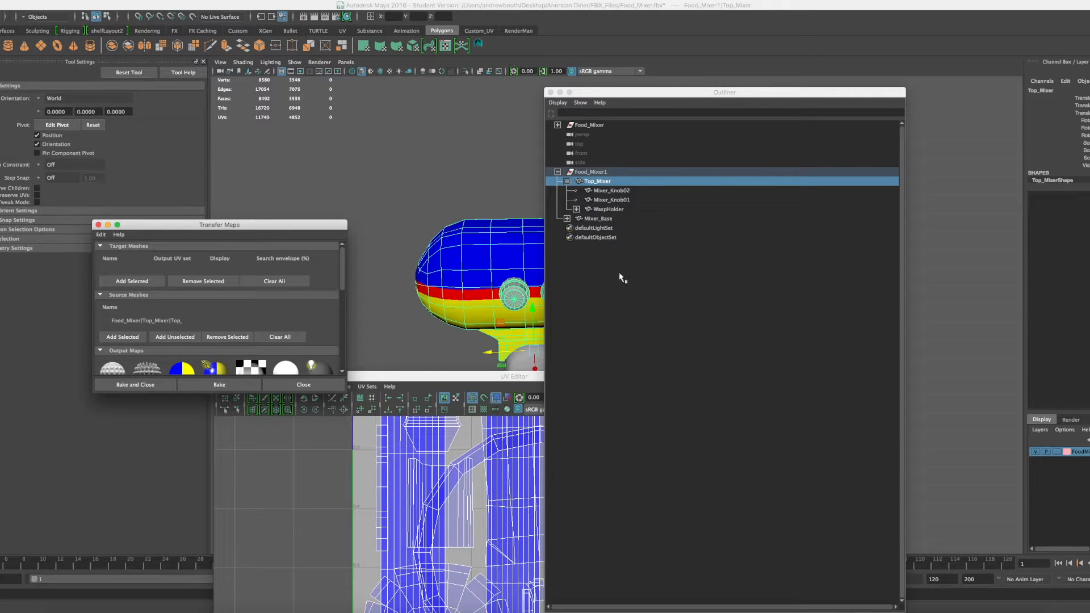
left_click(567, 182)
left_click(567, 181)
left_click(566, 181)
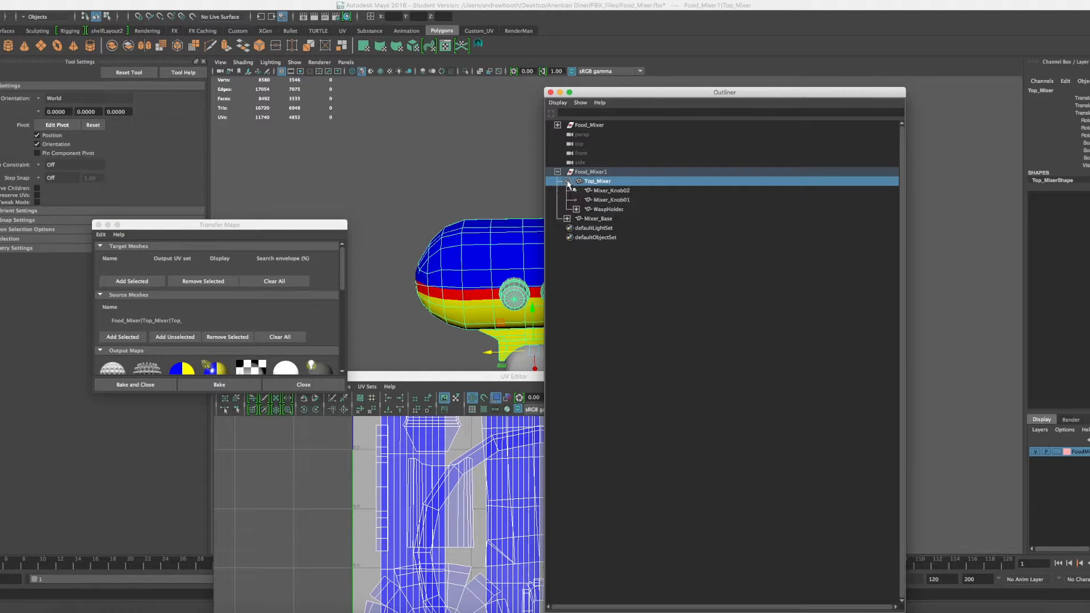
left_click(607, 191)
middle_click_drag(606, 190, 580, 175)
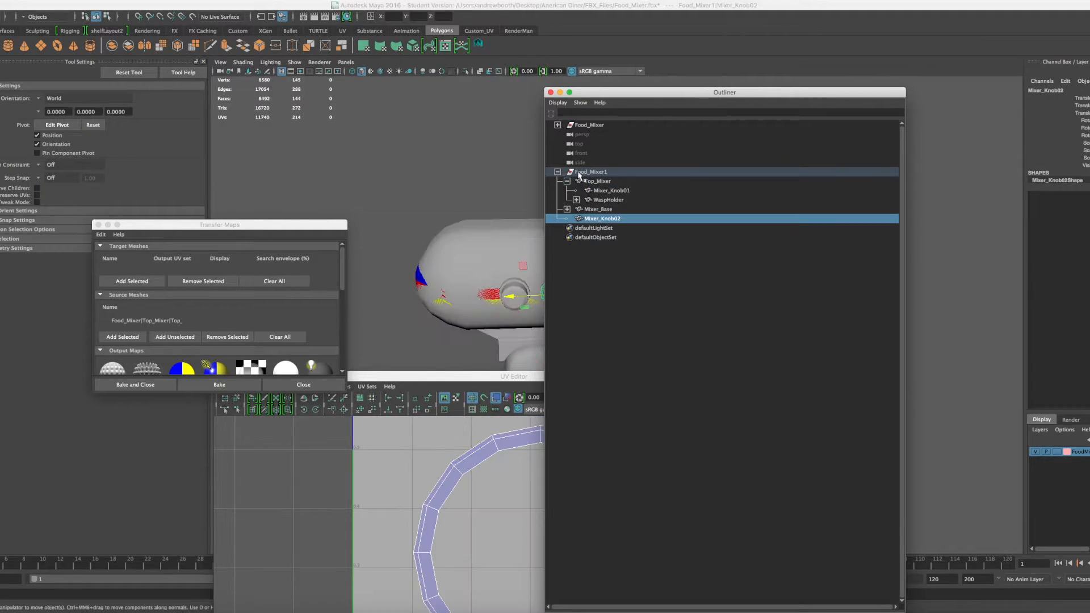
left_click(601, 201)
middle_click_drag(601, 202, 584, 174)
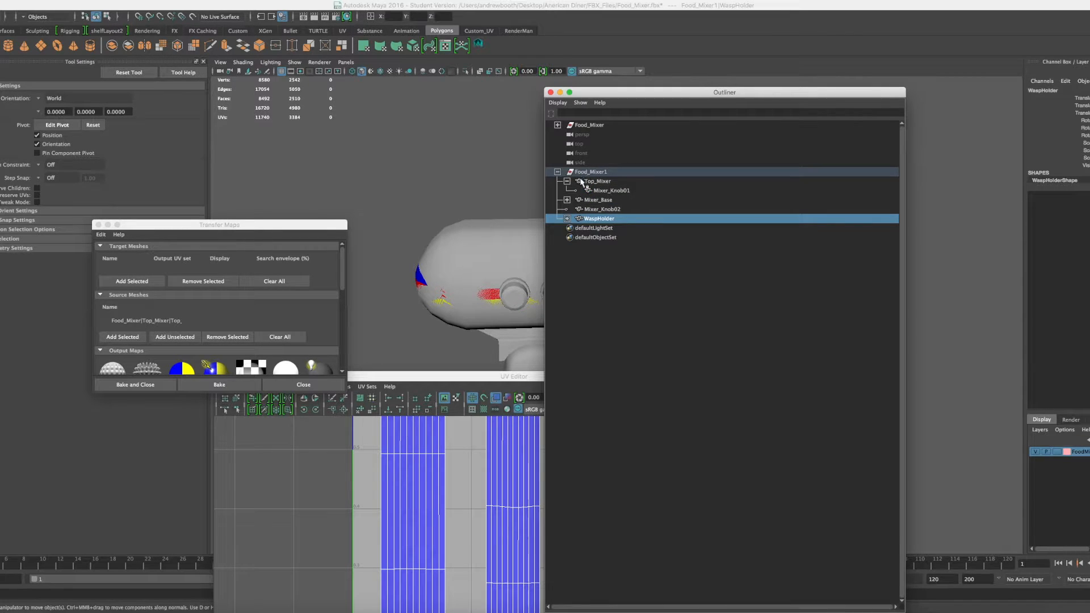
left_click(602, 191)
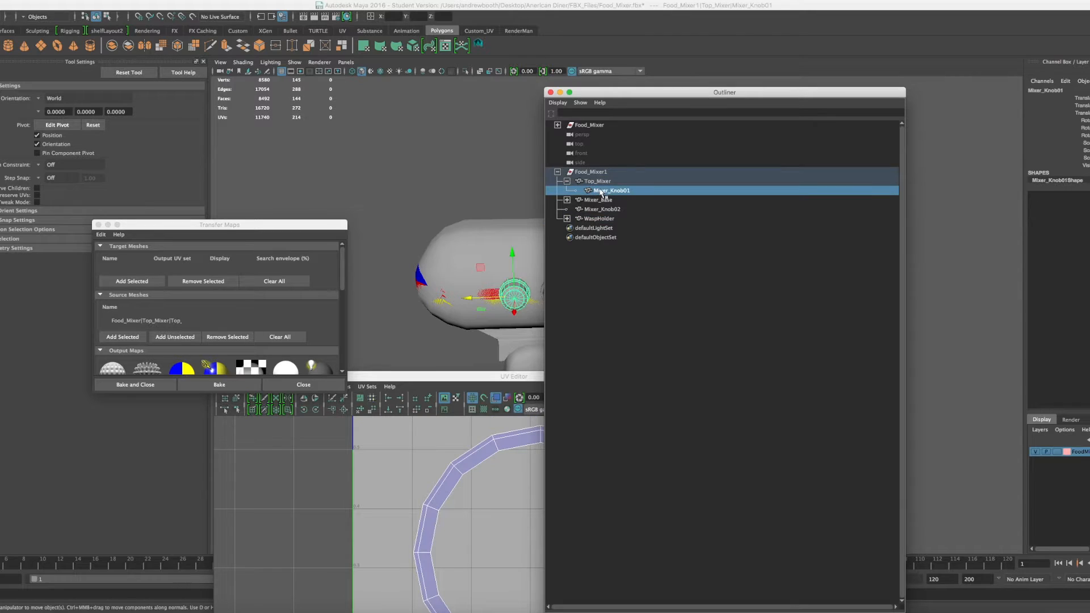
middle_click_drag(602, 192, 588, 172)
Step: Select Food_Mixer1's Top_Mixer, add it as the target mesh in Transfer Maps, and collapse the Food_Mixer1 group
double_click(596, 182)
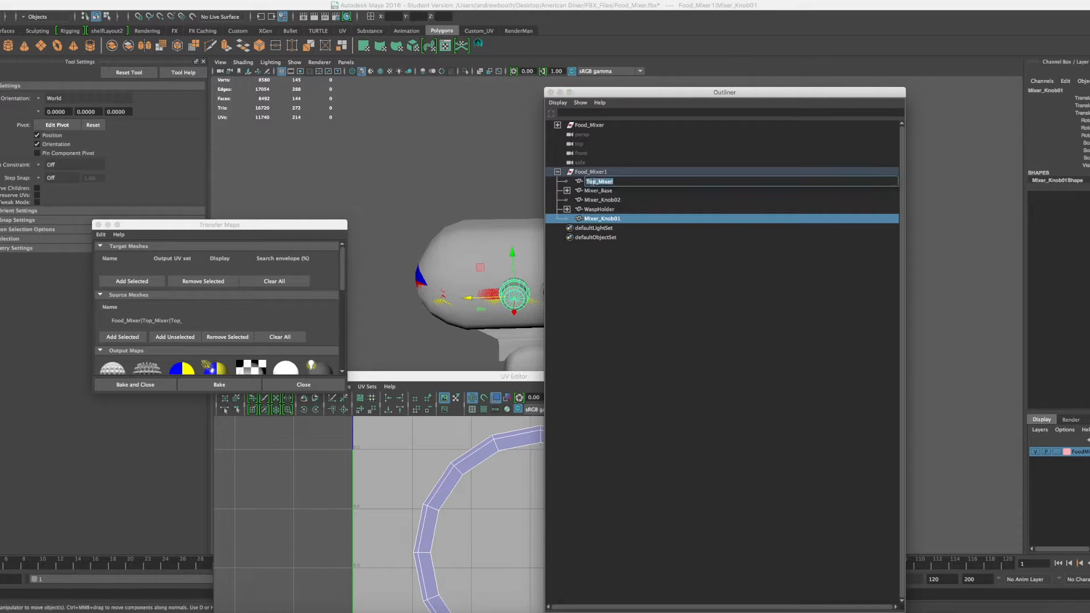
left_click(599, 182)
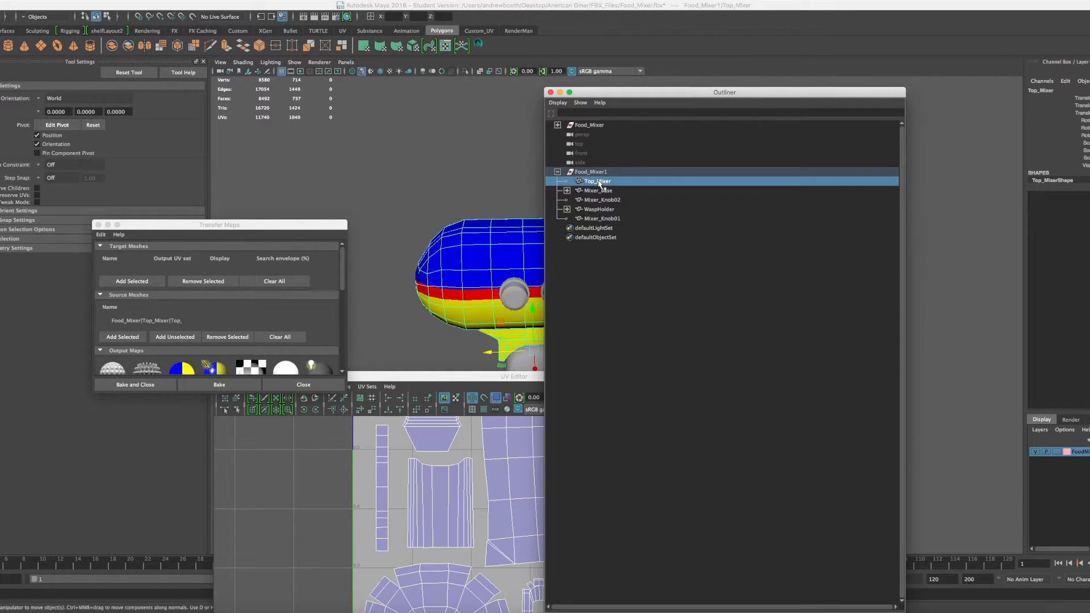
left_click(146, 281)
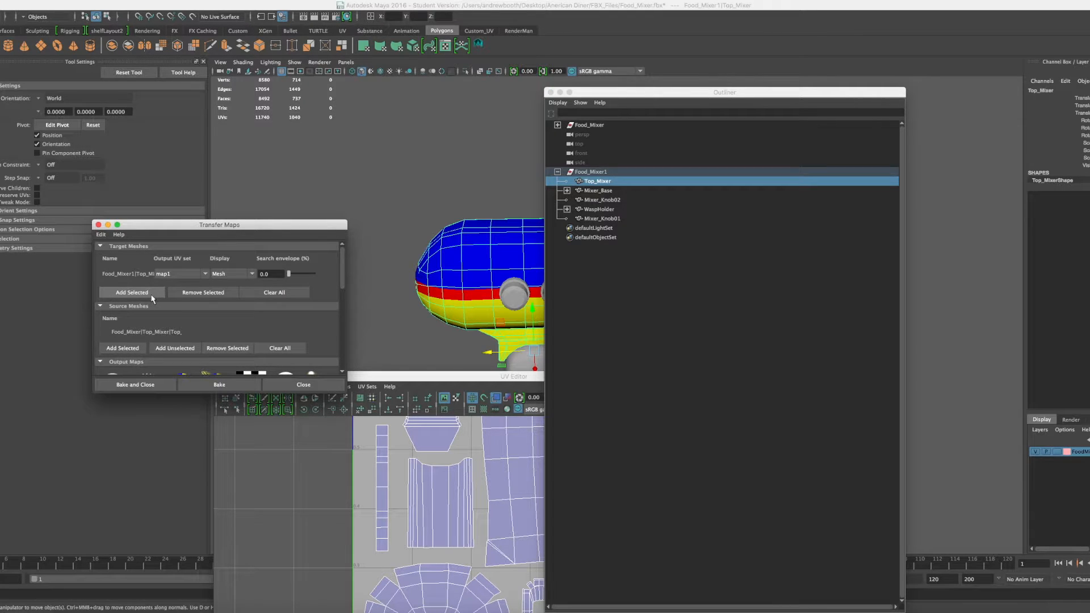
left_click(558, 172)
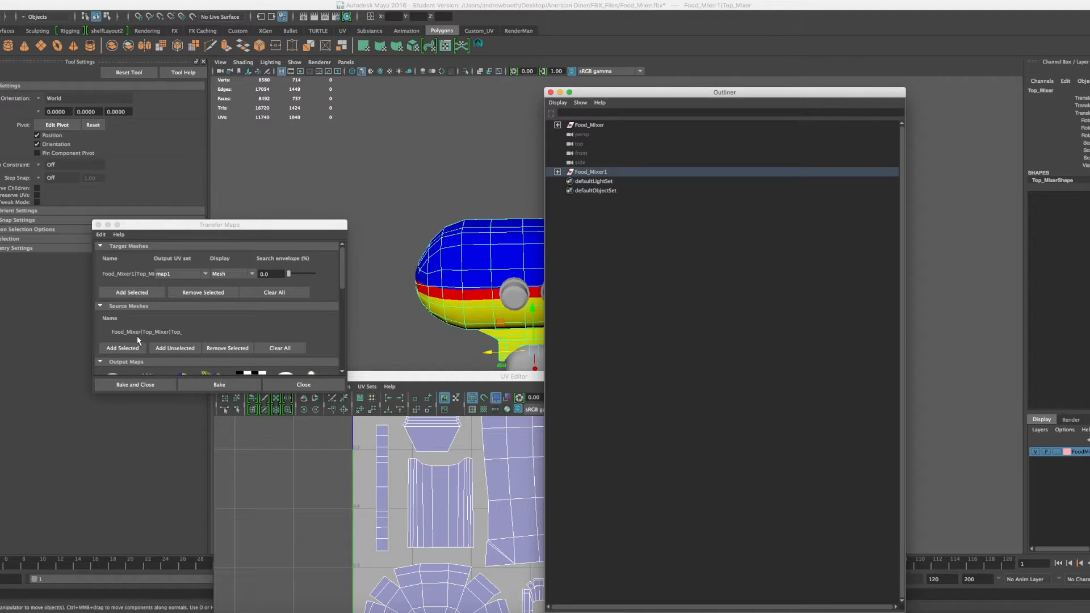
scroll(138, 336, "down", 3)
scroll(138, 340, "up", 3)
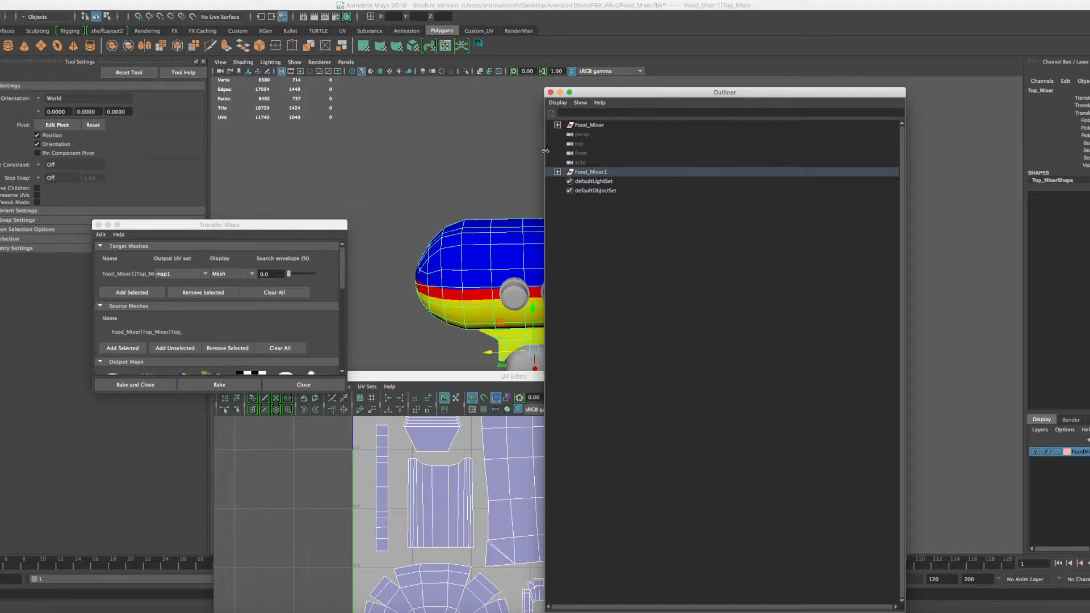
Step: Expand the Food_Mixer group, select its Mixer_Base and hide the food mixer display layer
left_click(558, 125)
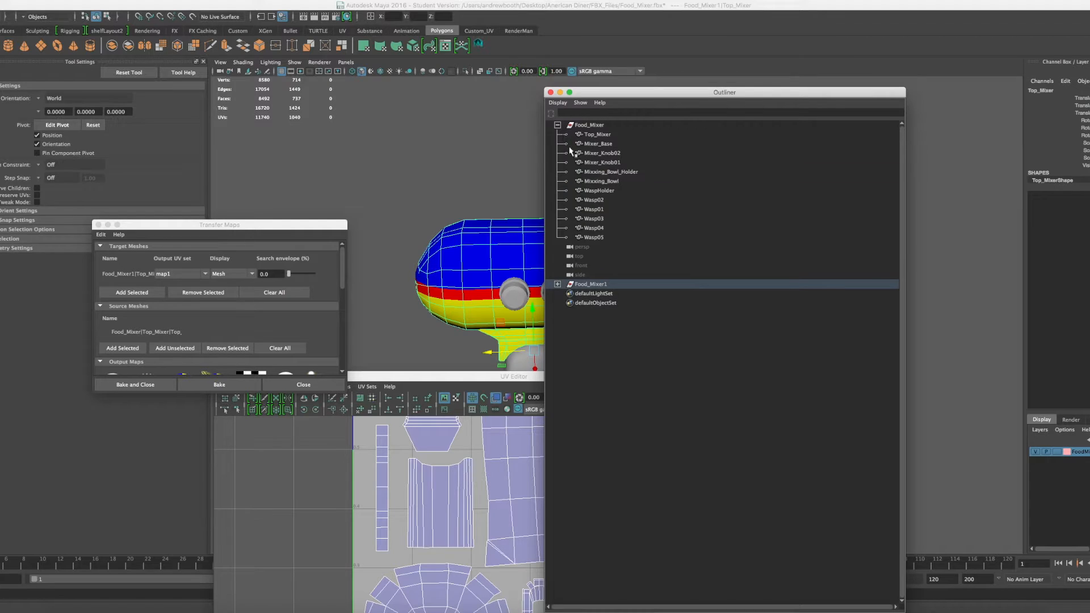
left_click(593, 145)
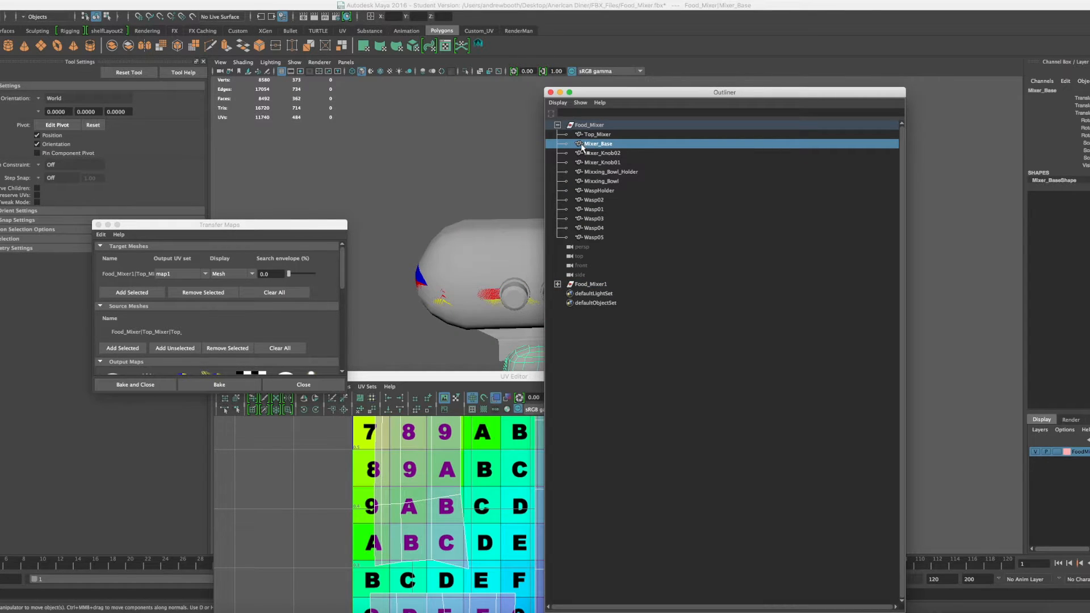
left_click(1035, 452)
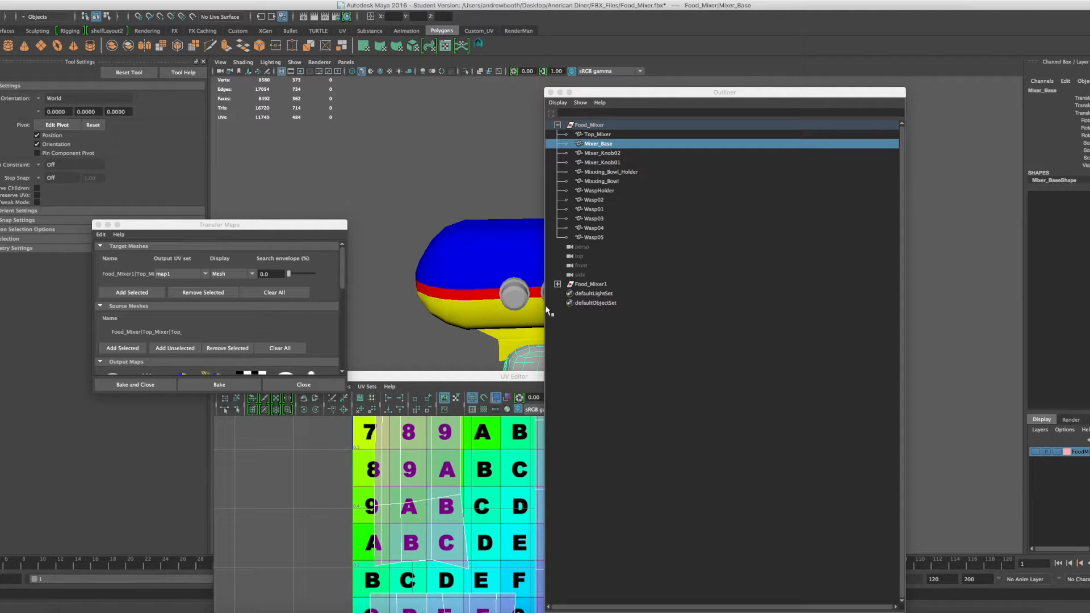
Step: Expand Food_Mixer1, select its Top_Mixer and remove that mesh from the target meshes in Transfer Maps
left_click(580, 285)
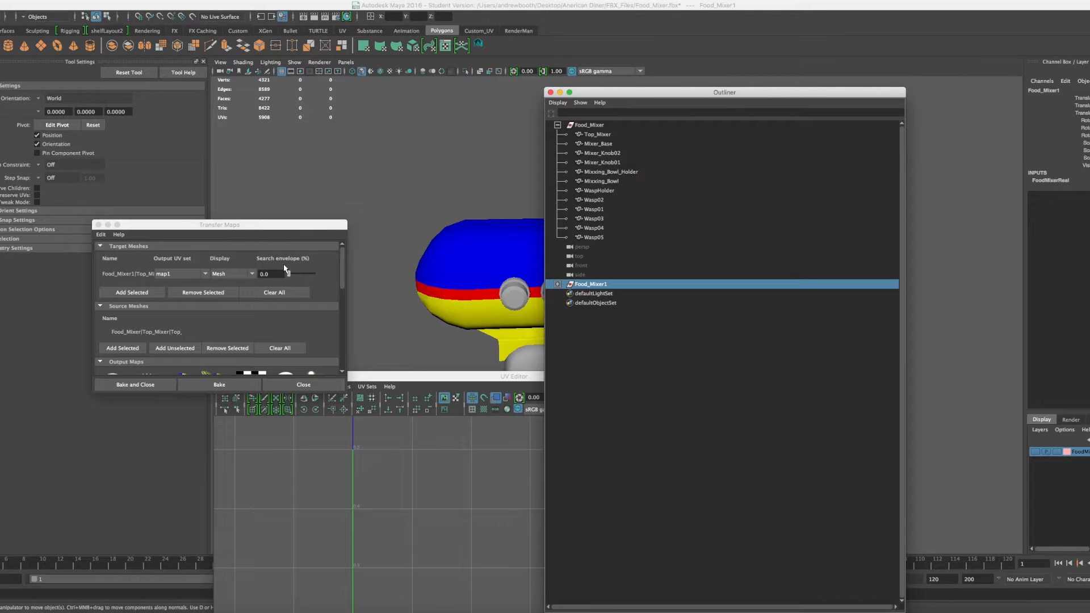
left_click(203, 293)
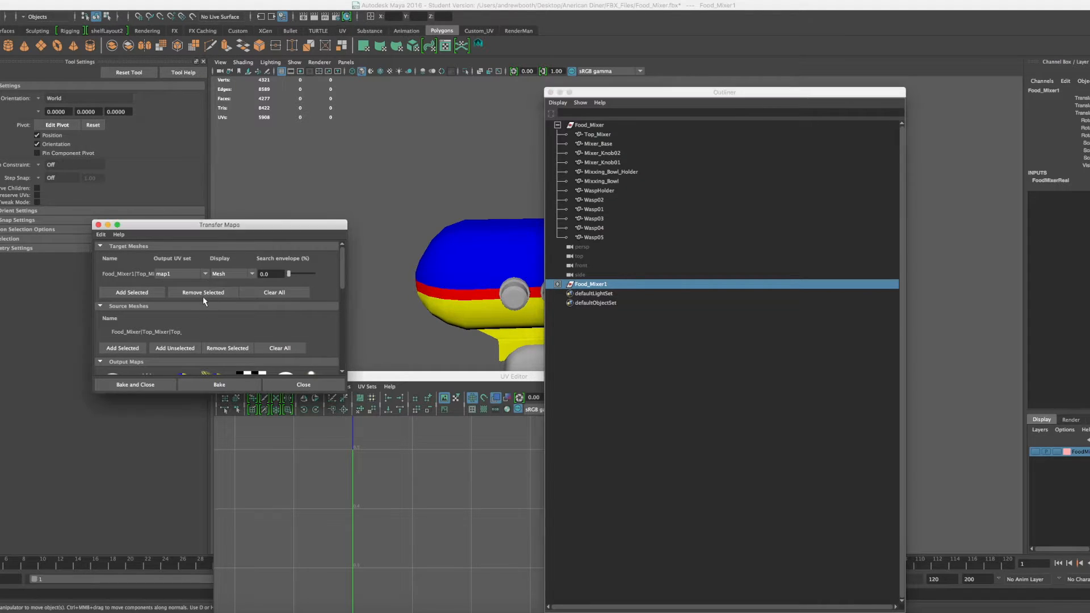
left_click(557, 285)
left_click(610, 295)
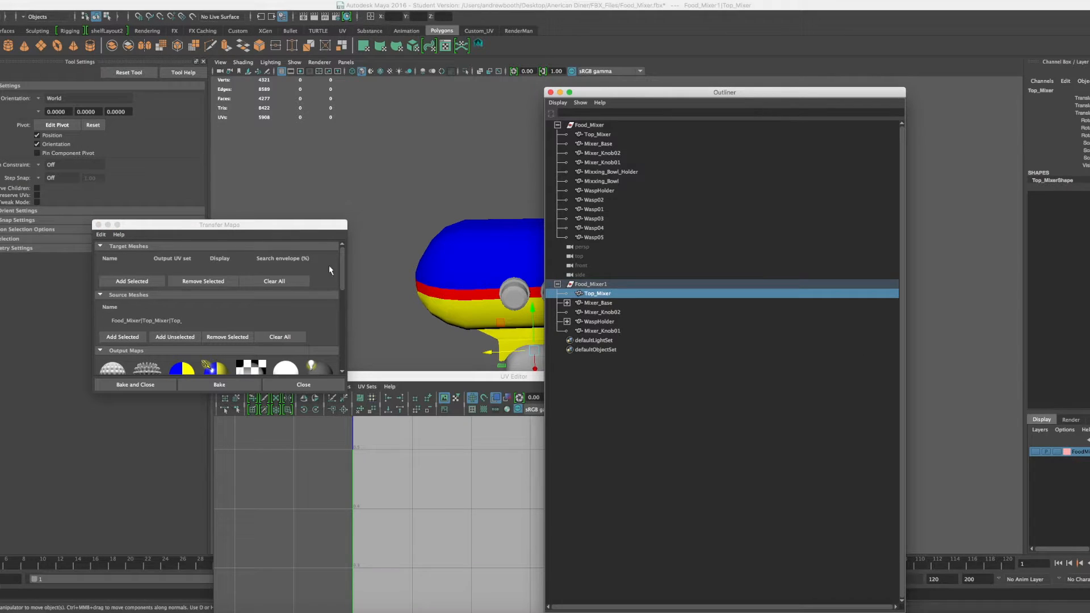
Step: Clear the source mesh list in Transfer Maps and add Food_Mixer1's Top_Mixer as the only source mesh
left_click(130, 336)
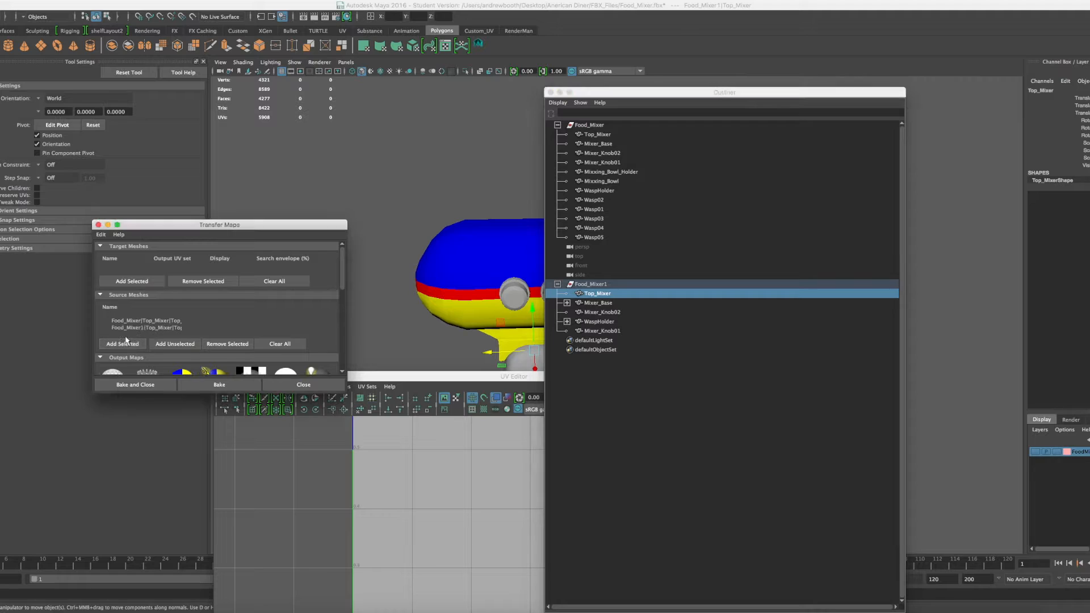
left_click(237, 341)
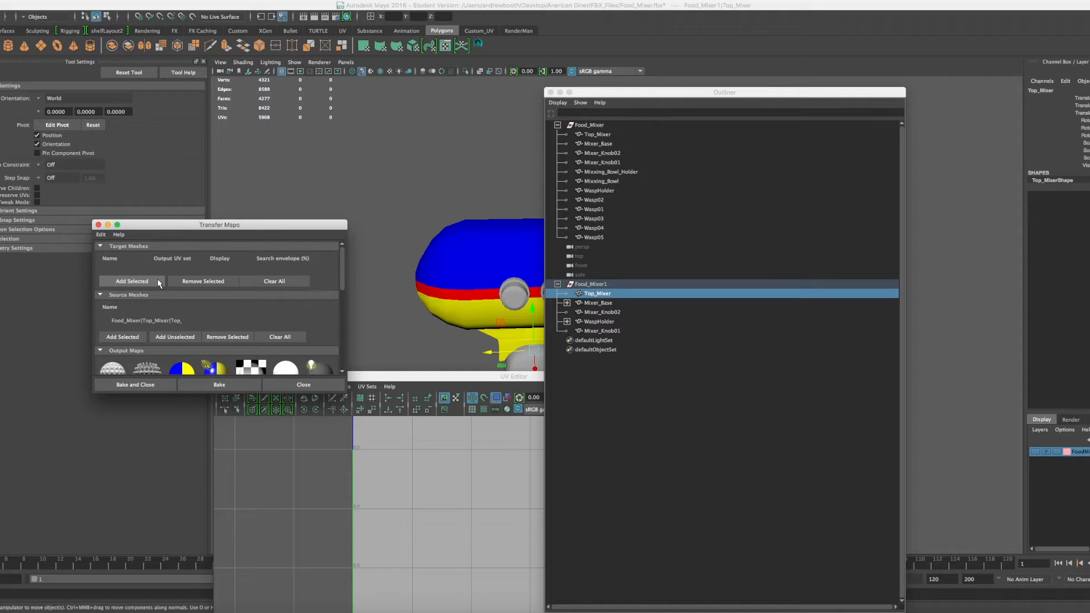
left_click(119, 337)
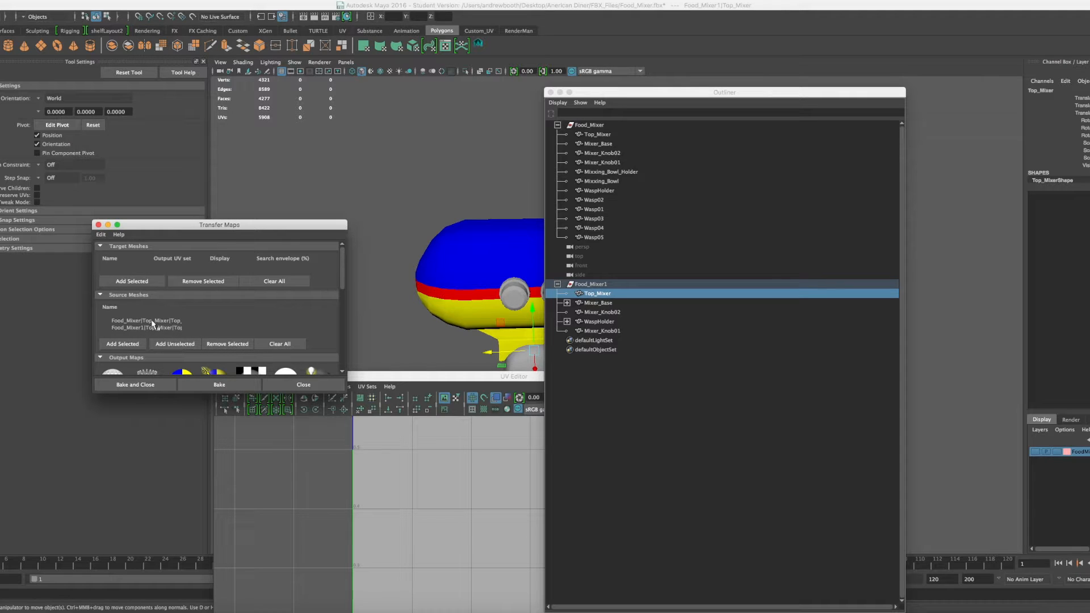
left_click(264, 345)
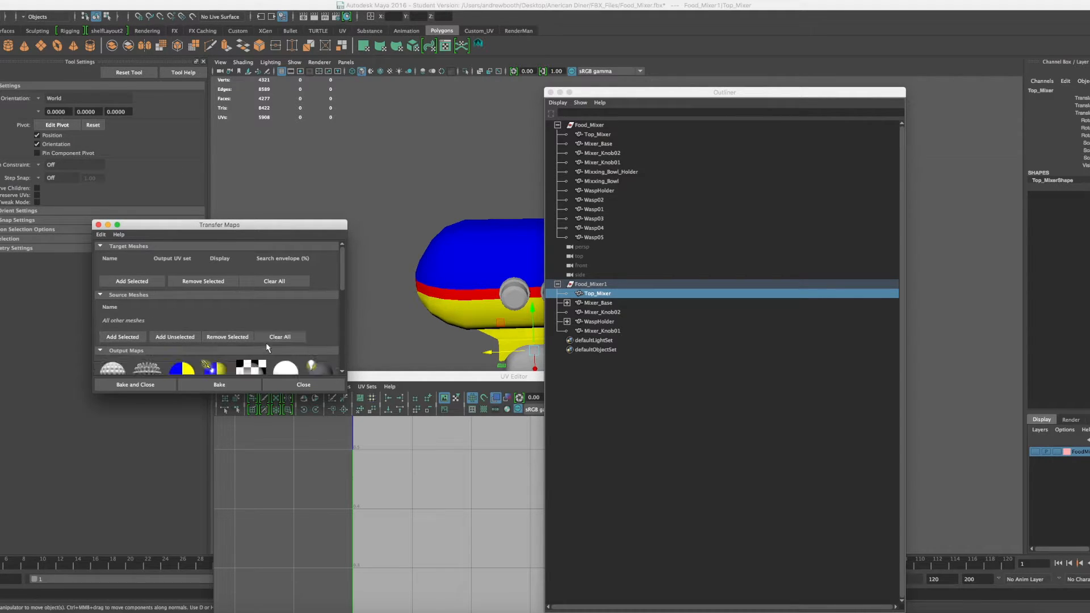
left_click(122, 335)
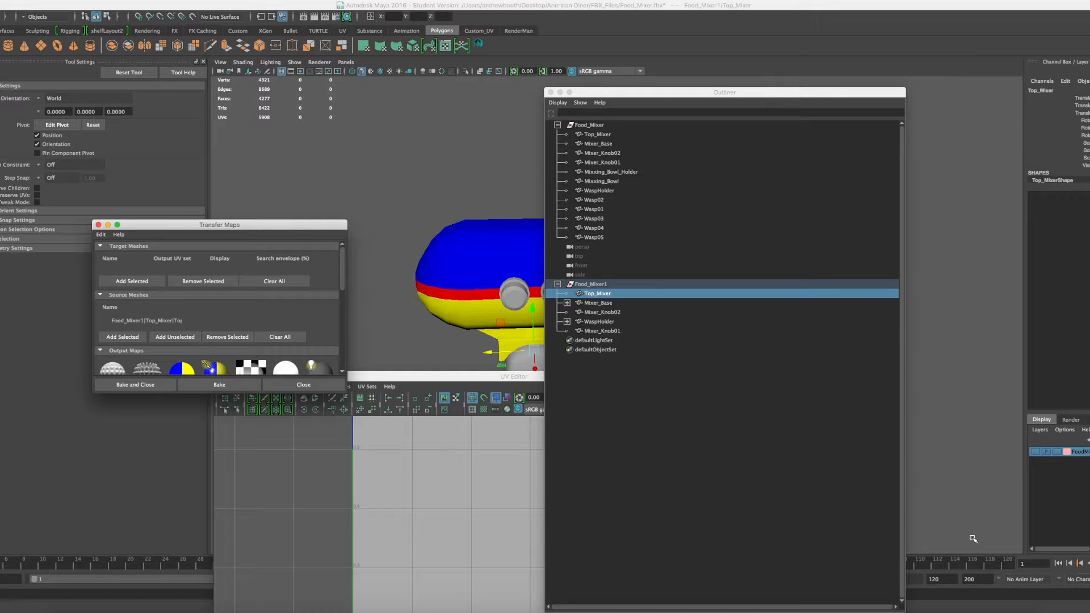
Step: Turn the food mixer layer's visibility back on and add Food_Mixer's Top_Mixer as the target mesh in Transfer Maps
left_click(1036, 452)
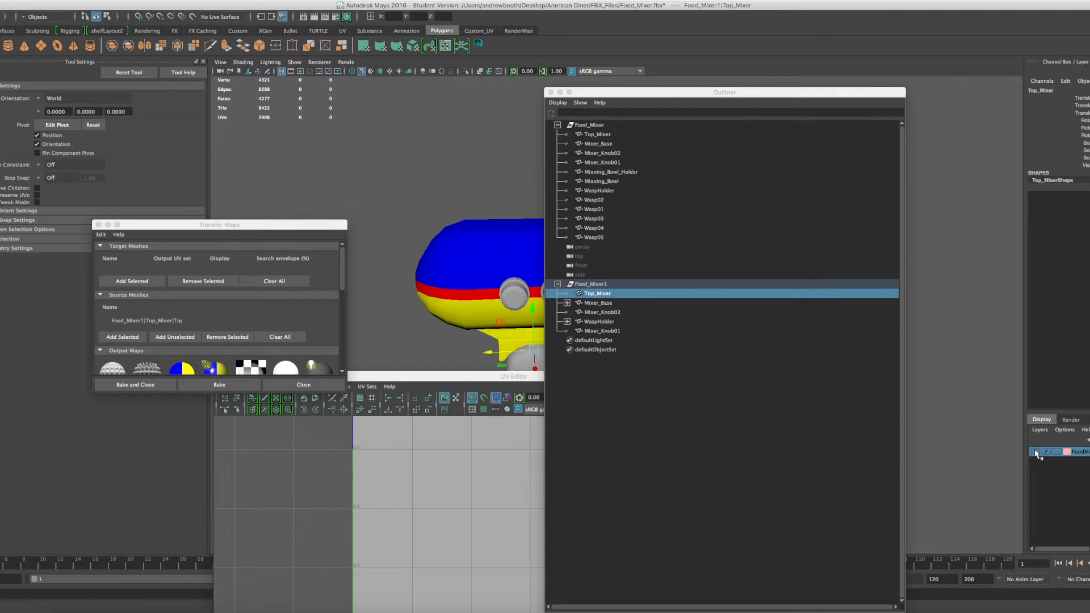
left_click(1035, 453)
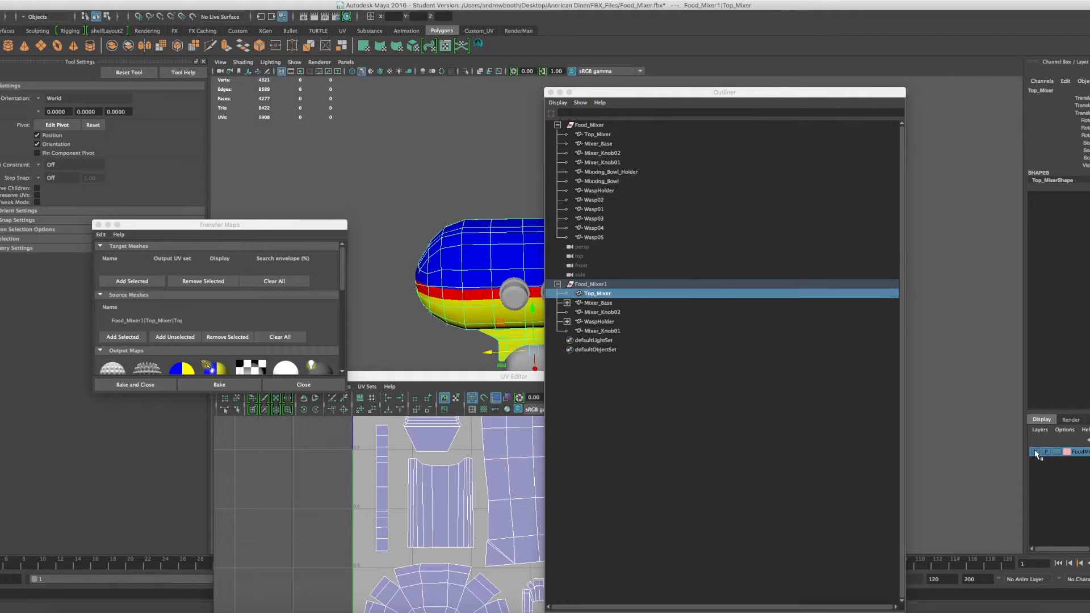
left_click(560, 264)
key("ctrl+a")
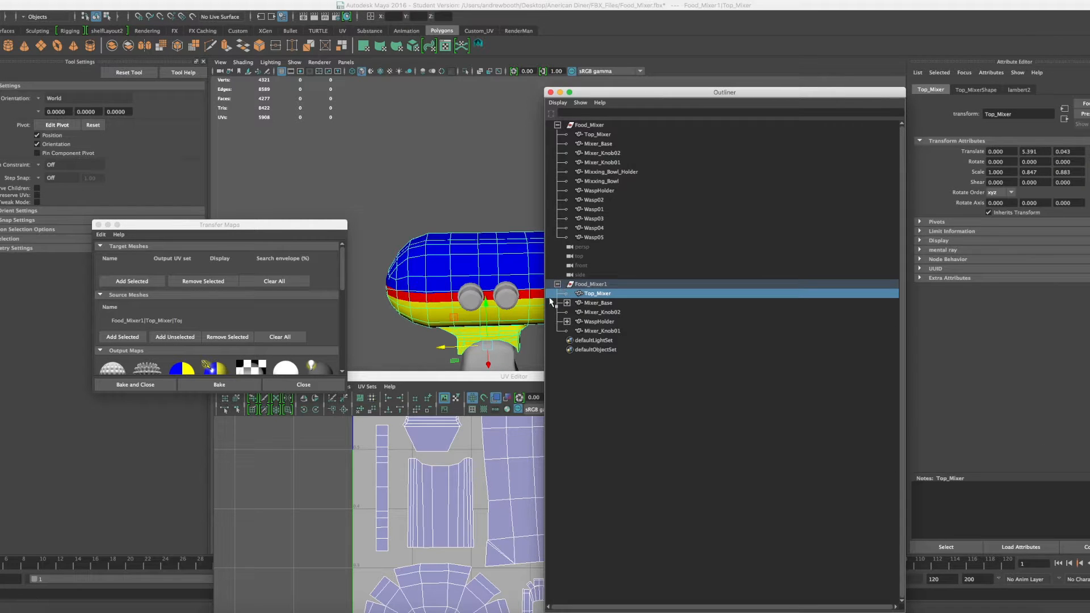
left_click(584, 136)
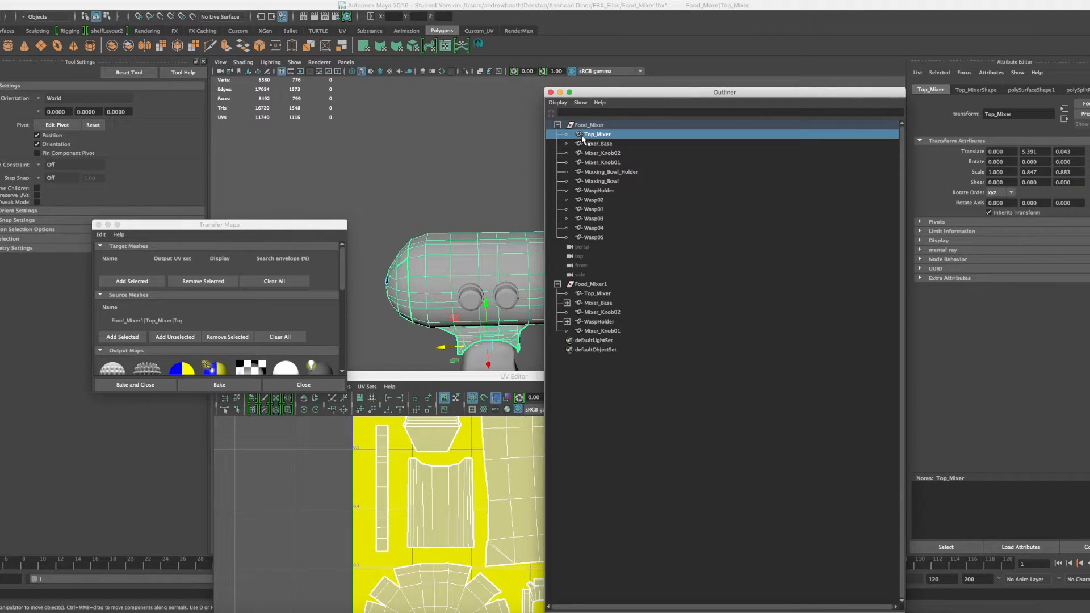
left_click(121, 282)
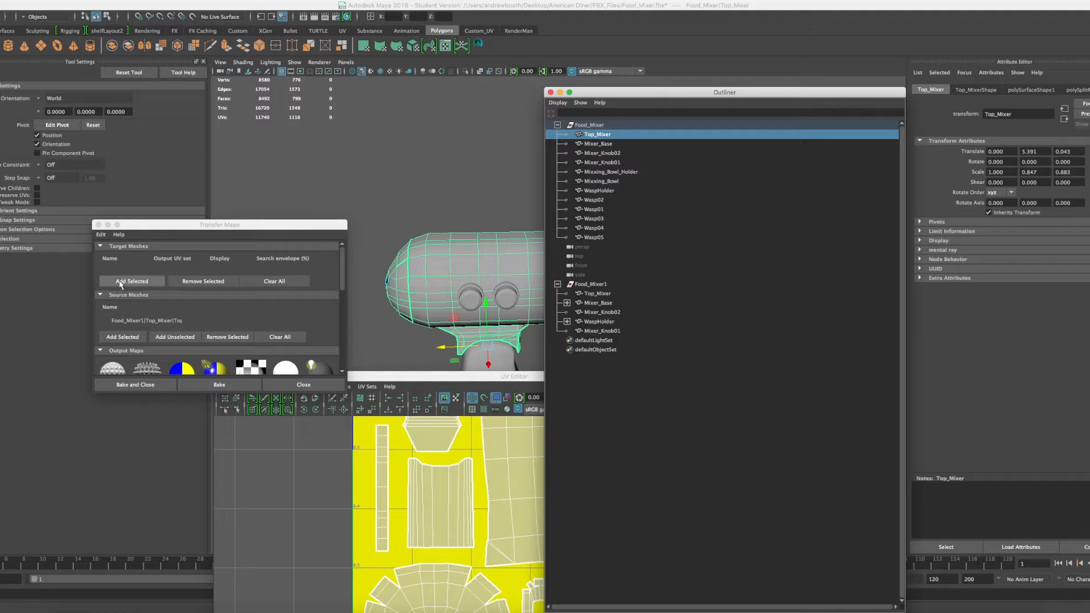
Step: Add a new Diffuse output map and remove the normal map and the disabled diffuse color map
scroll(118, 307, "down", 3)
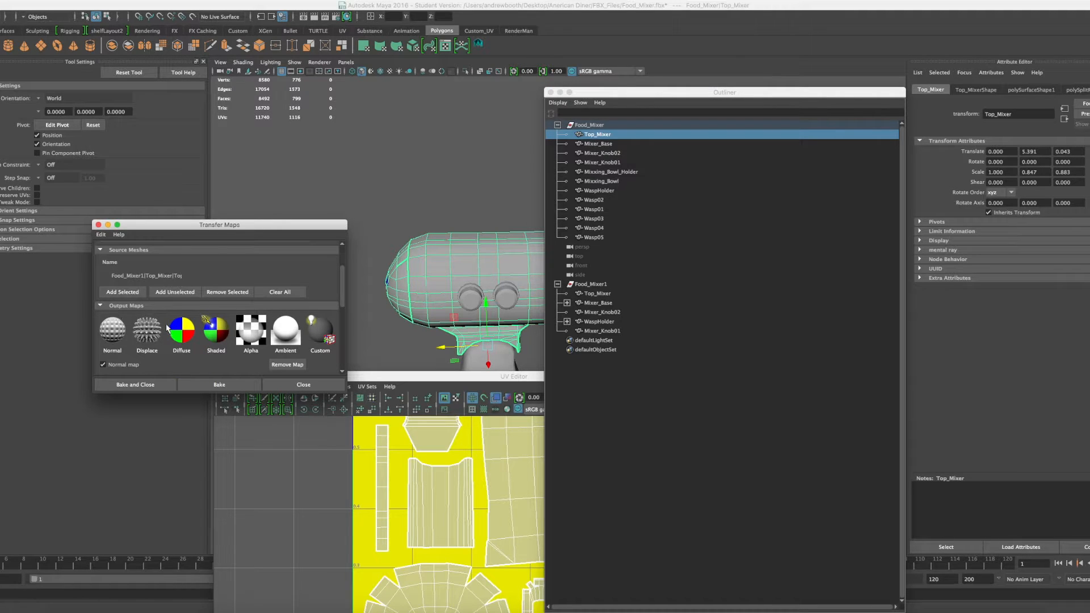
left_click(179, 345)
scroll(178, 348, "down", 4)
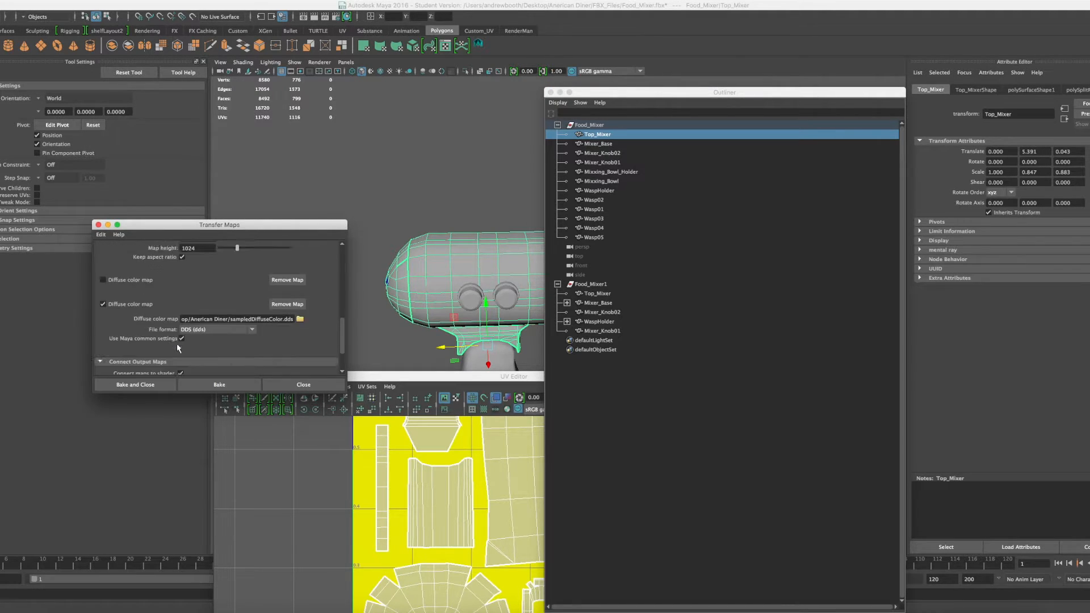
scroll(176, 343, "up", 5)
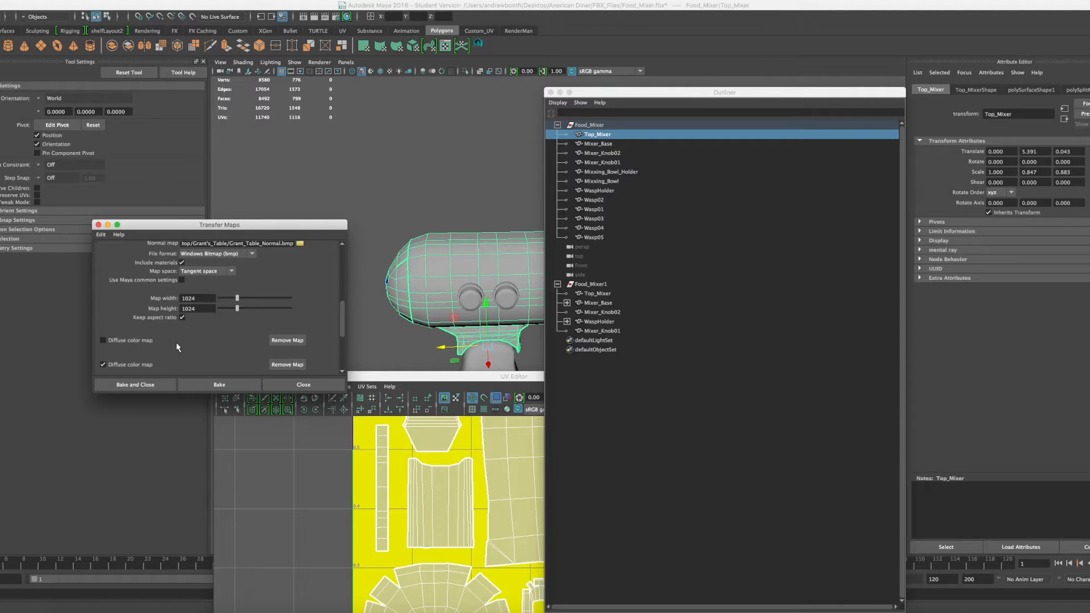
left_click(287, 285)
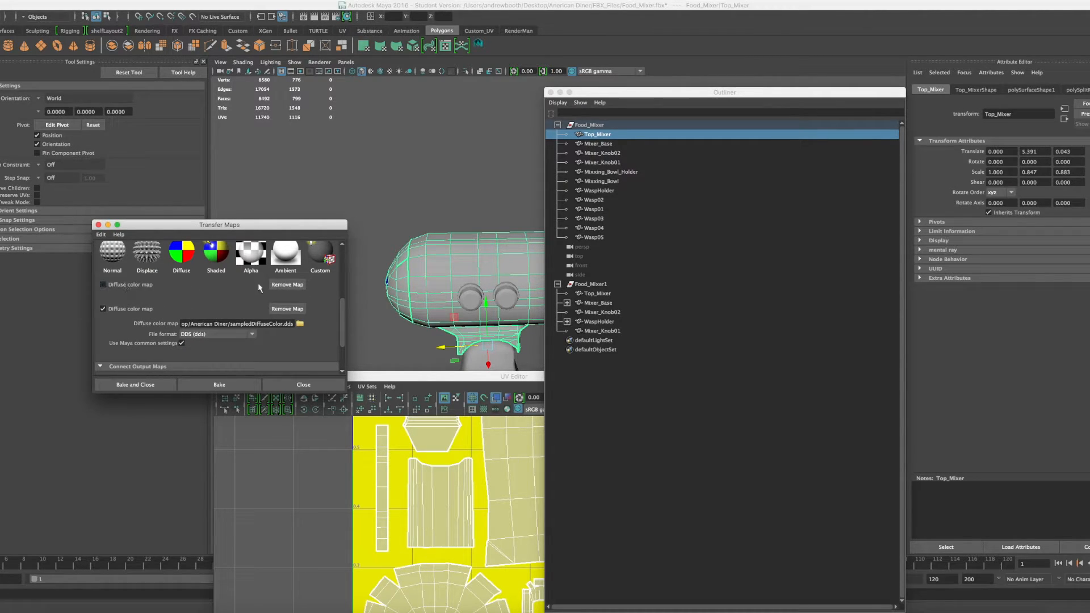
left_click(287, 285)
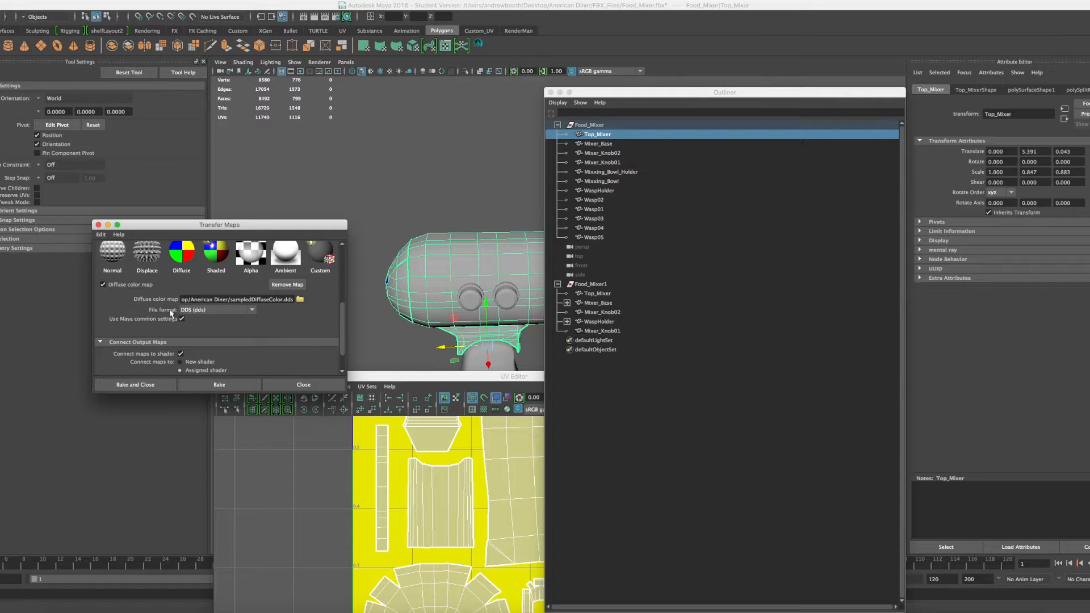
Step: Set the diffuse color map's file format to PNG (png)
scroll(171, 313, "down", 2)
left_click(193, 283)
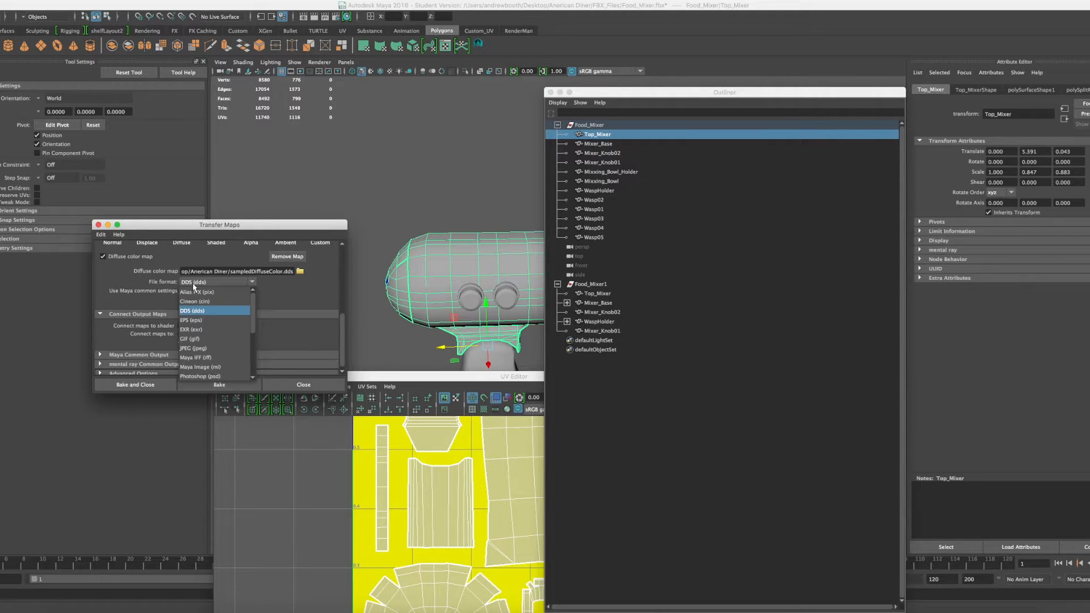
scroll(192, 330, "down", 1)
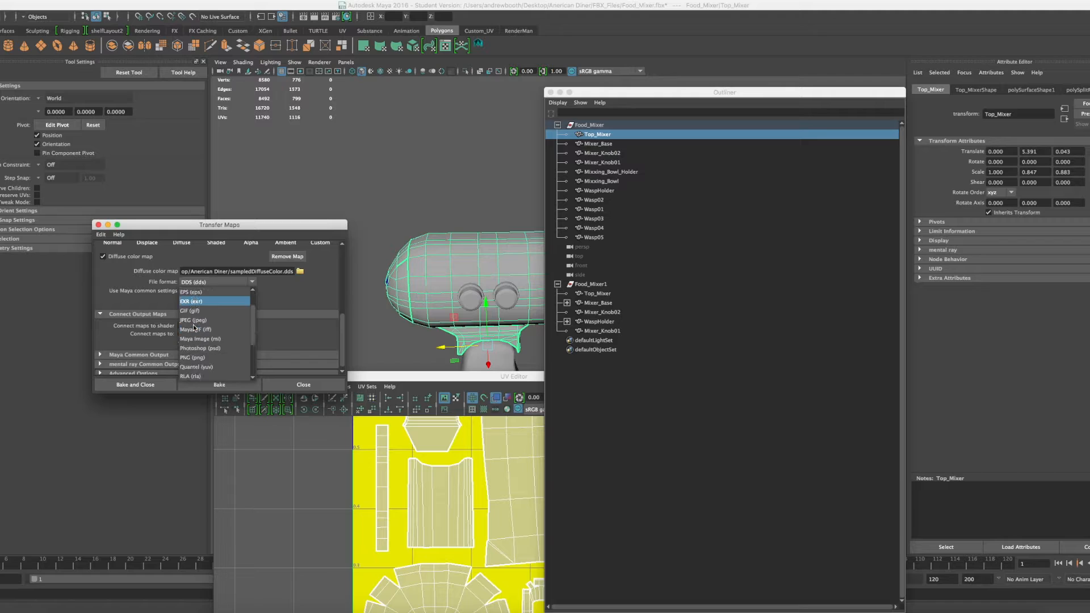
left_click(191, 358)
Step: Expand the Maya Common Output settings and bake the PNG diffuse color map onto Food_Mixer's Top_Mixer
scroll(154, 348, "down", 1)
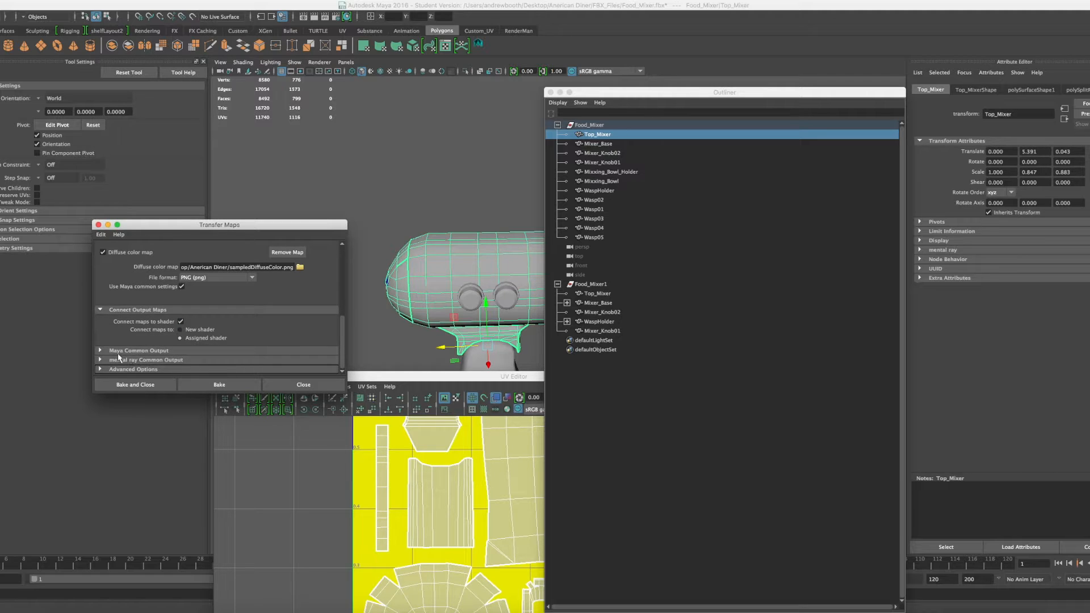
left_click(108, 352)
scroll(123, 362, "down", 3)
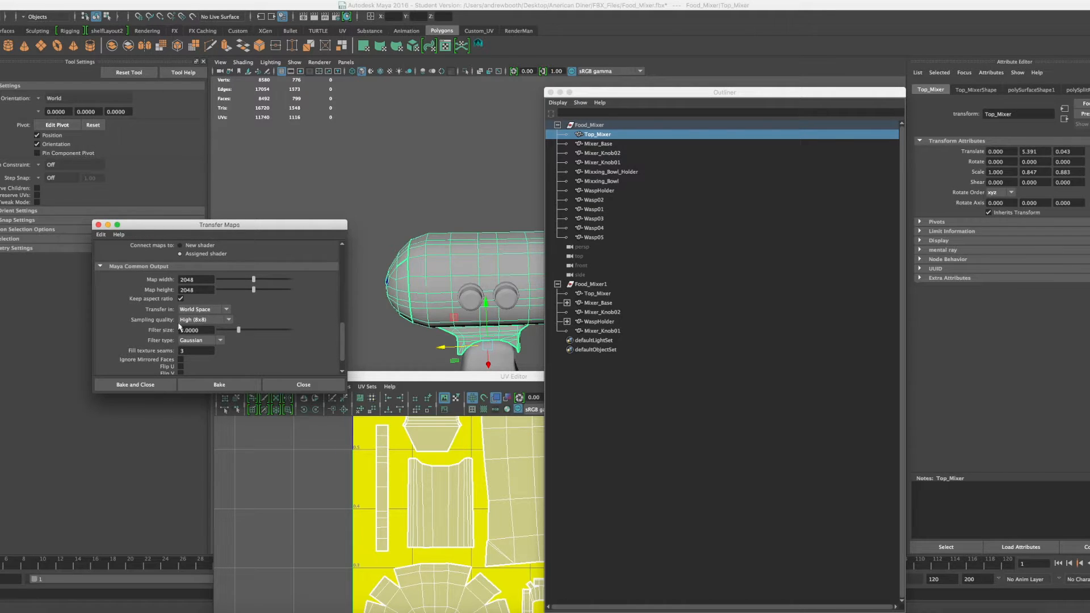
scroll(131, 347, "down", 1)
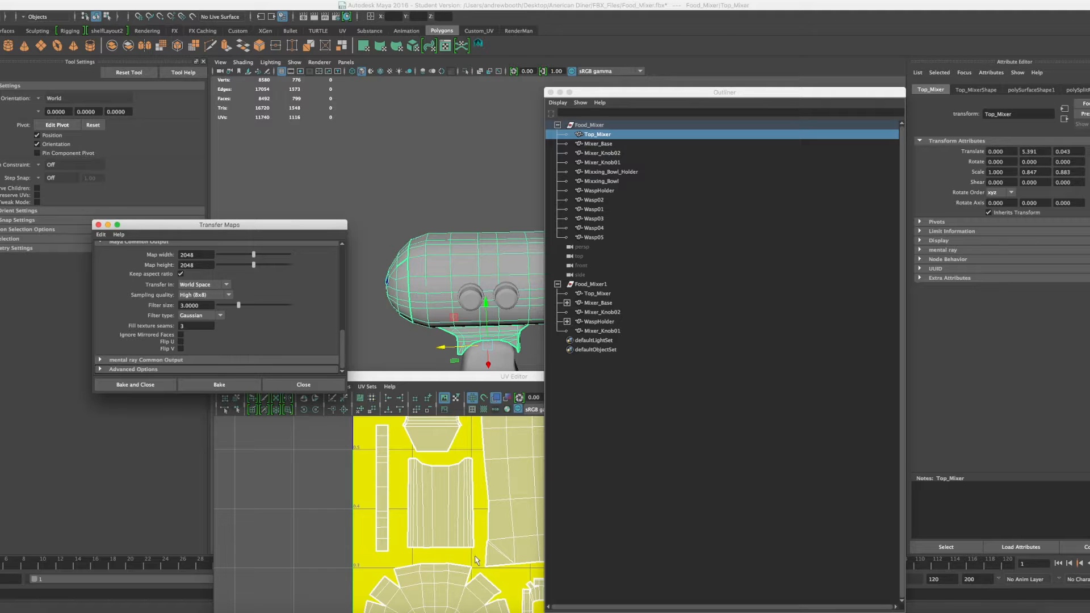
scroll(471, 493, "down", 5)
middle_click_drag(471, 493, 436, 566, "alt")
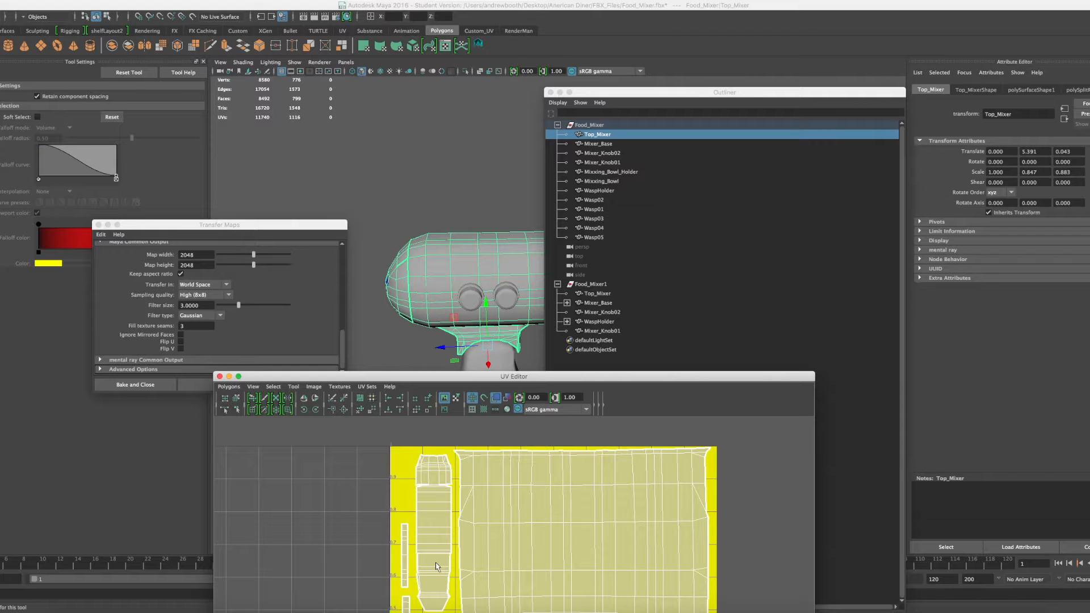
left_click(218, 332)
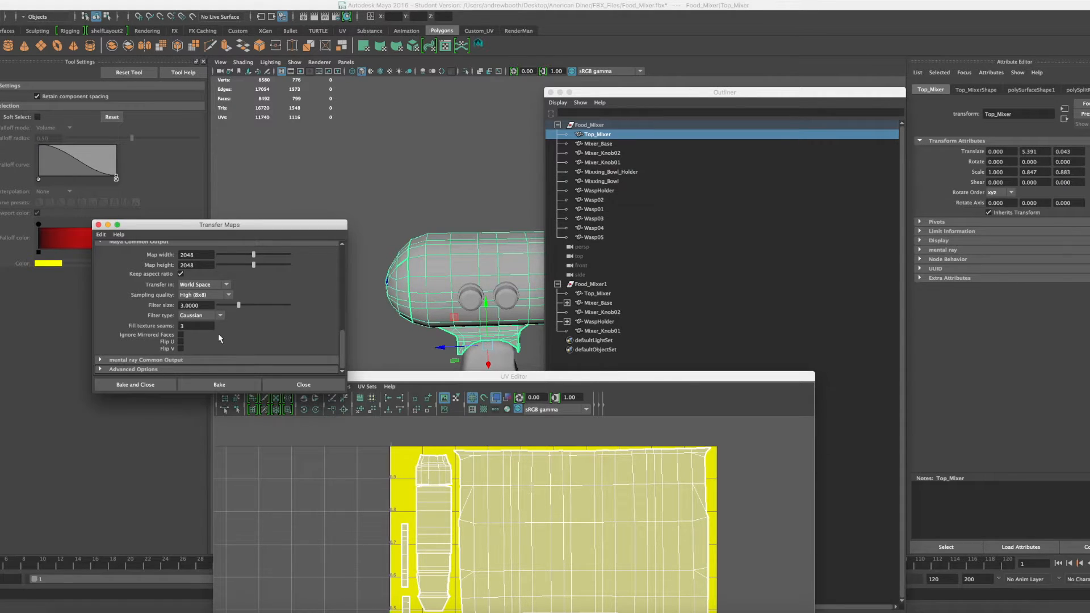
left_click(200, 387)
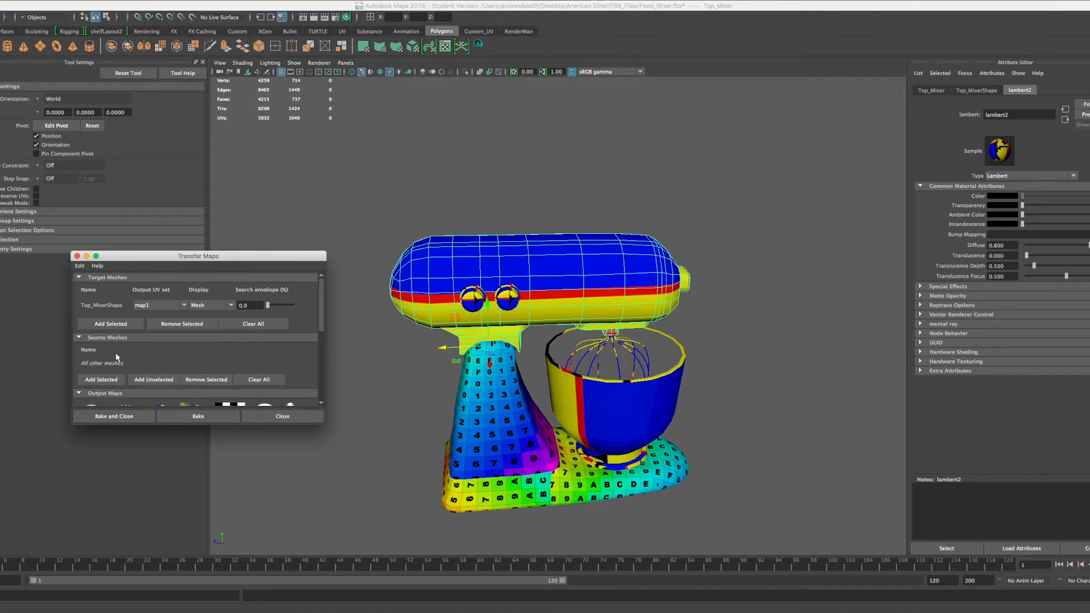
Step: Check the diffuse color map output settings, inspect the baked FoodMixer_ColorID.jpg image and close its preview
scroll(116, 352, "down", 8)
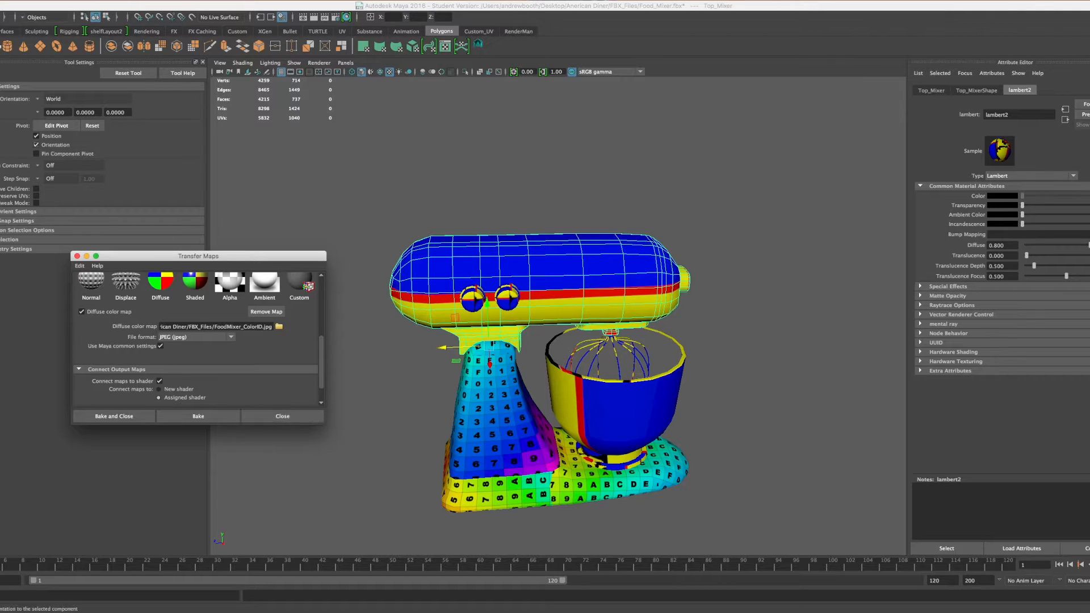
left_click_drag(983, 41, 723, 46)
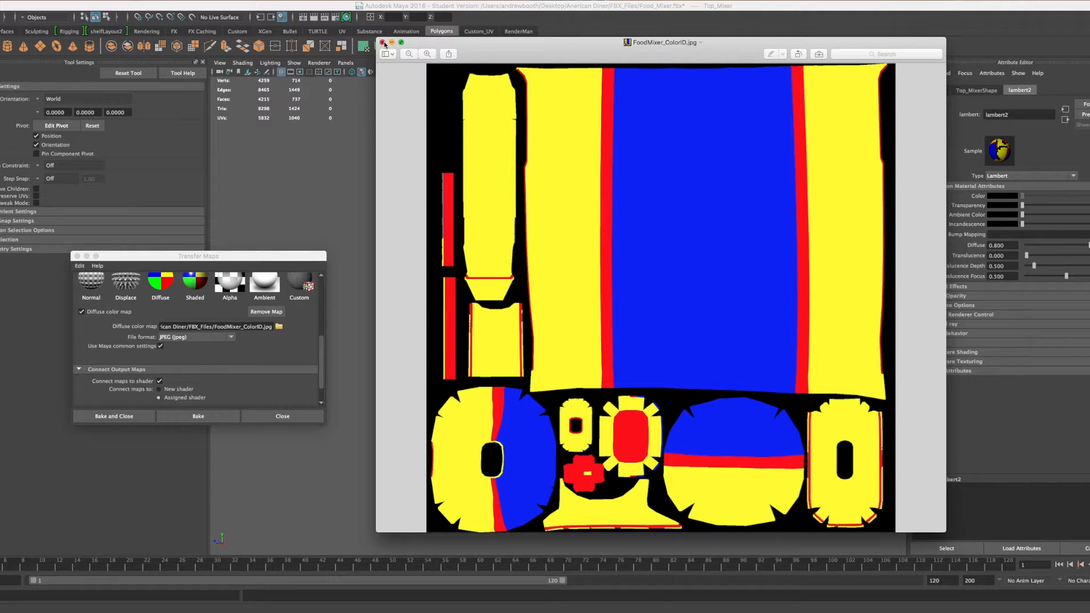
left_click_drag(382, 50, 642, 192)
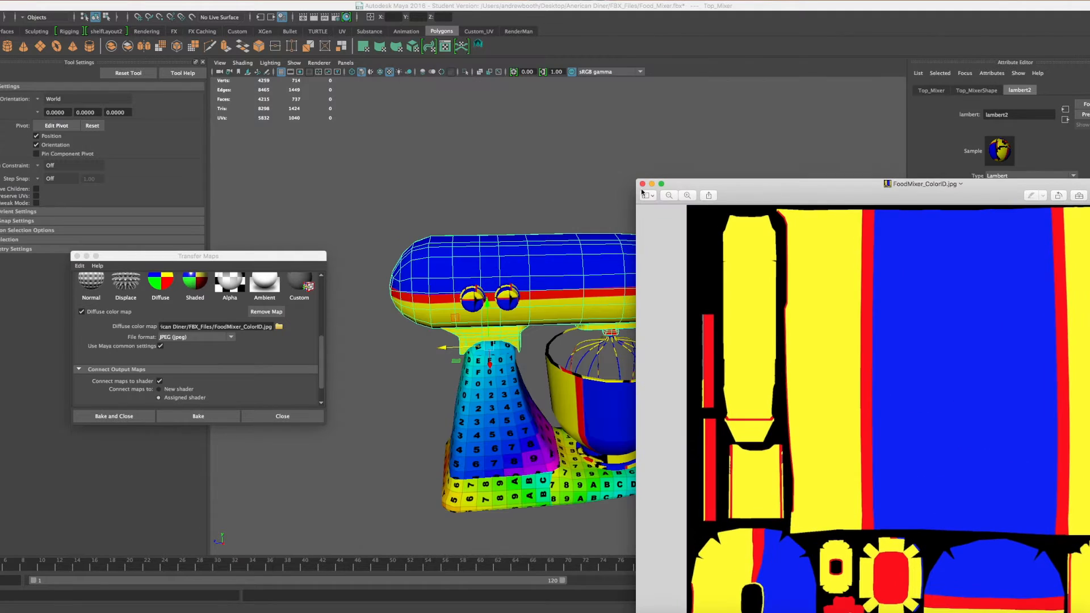
left_click(643, 185)
Step: Bring up Transfer Maps again, look up FoodMixer_ColorID.jpg in Finder and close the Finder window
left_click(122, 1)
left_click(250, 130)
left_click(210, 1)
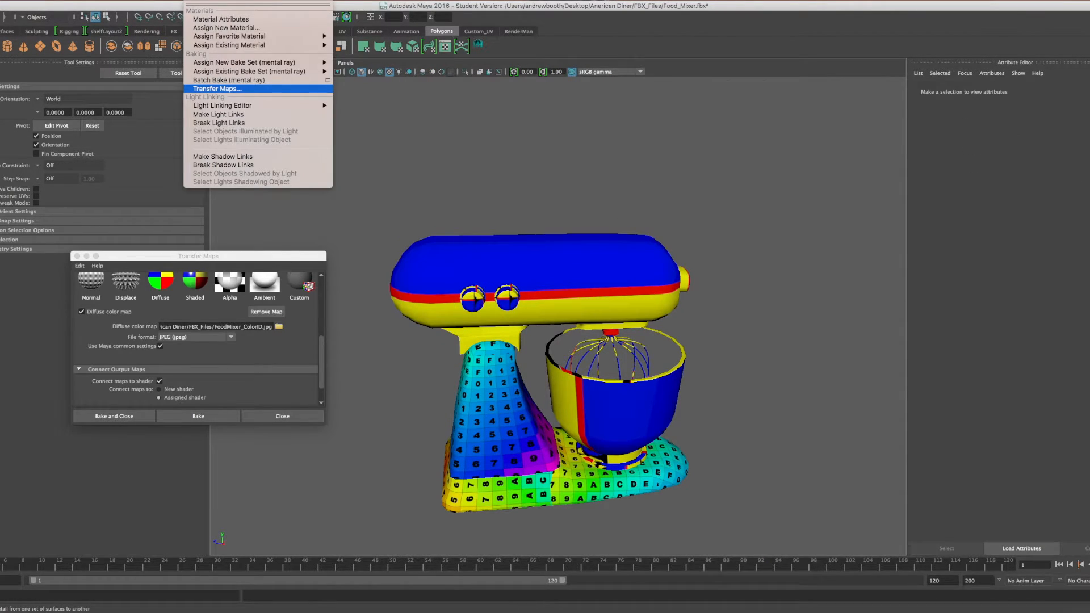
left_click(218, 88)
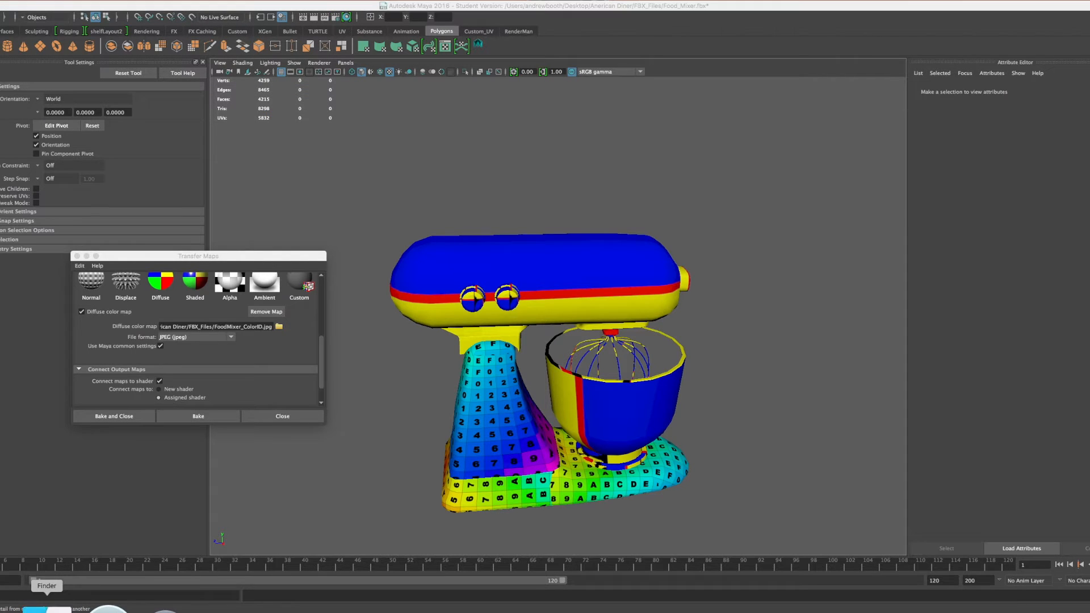
left_click(47, 607)
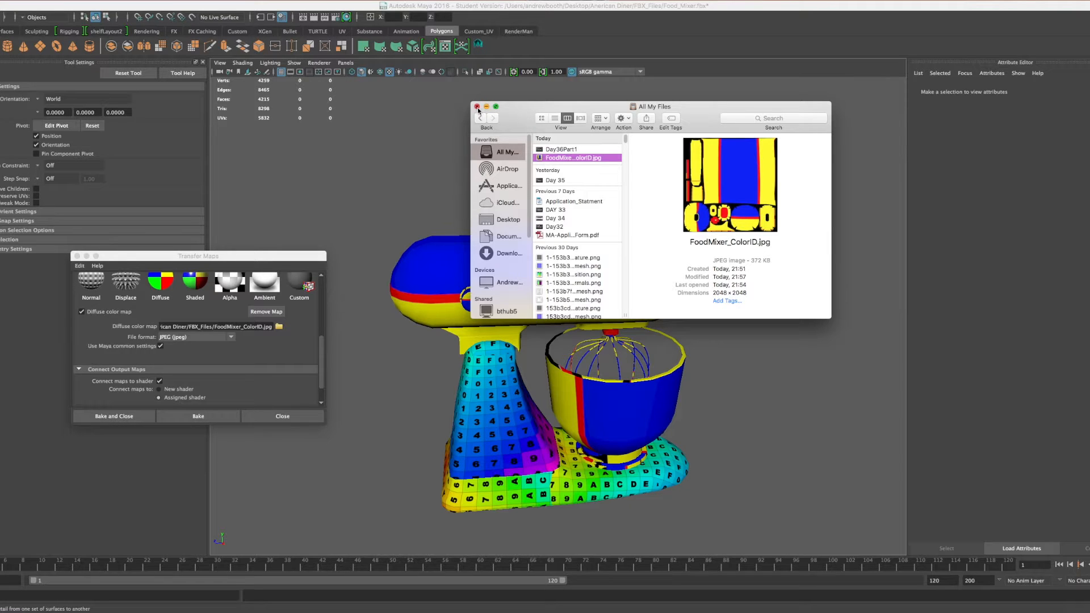
left_click_drag(623, 107, 879, 237)
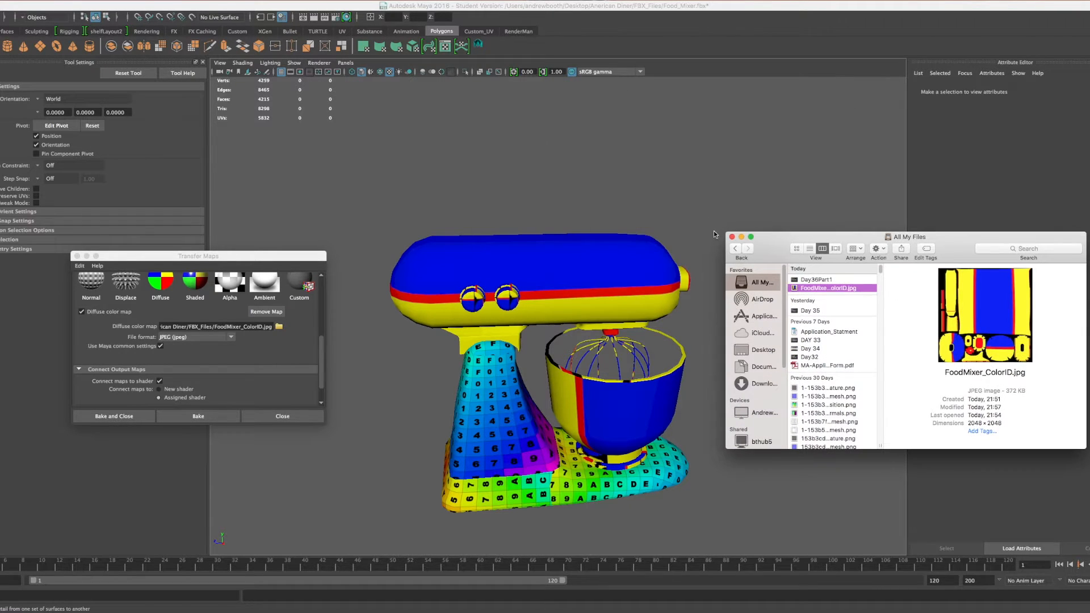
left_click(732, 236)
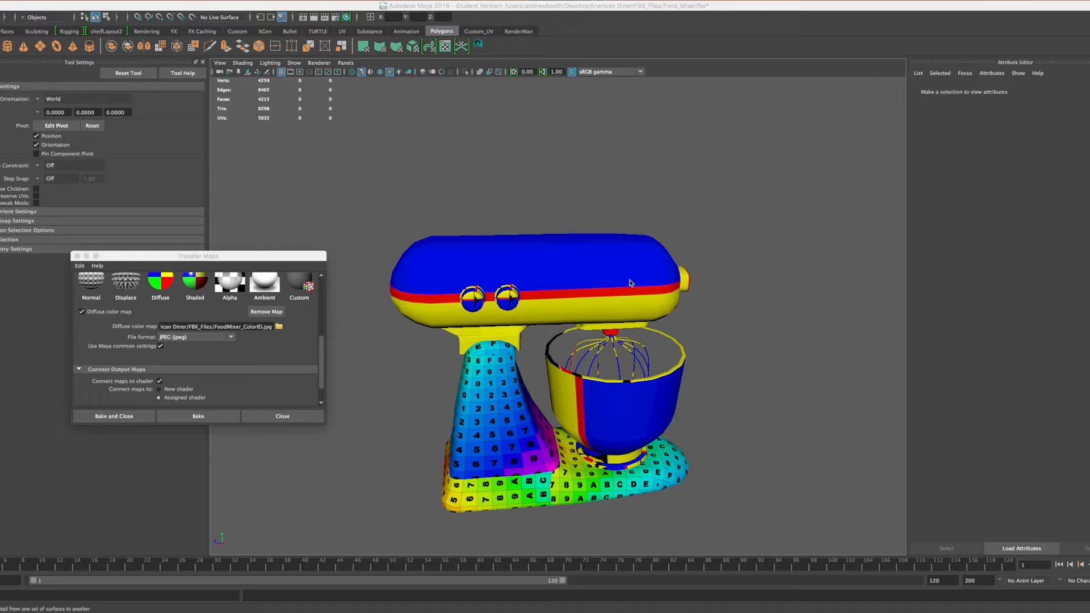
Step: Assign a new Lambert material to the Top_Mixer mesh and rename the material
left_click(588, 257)
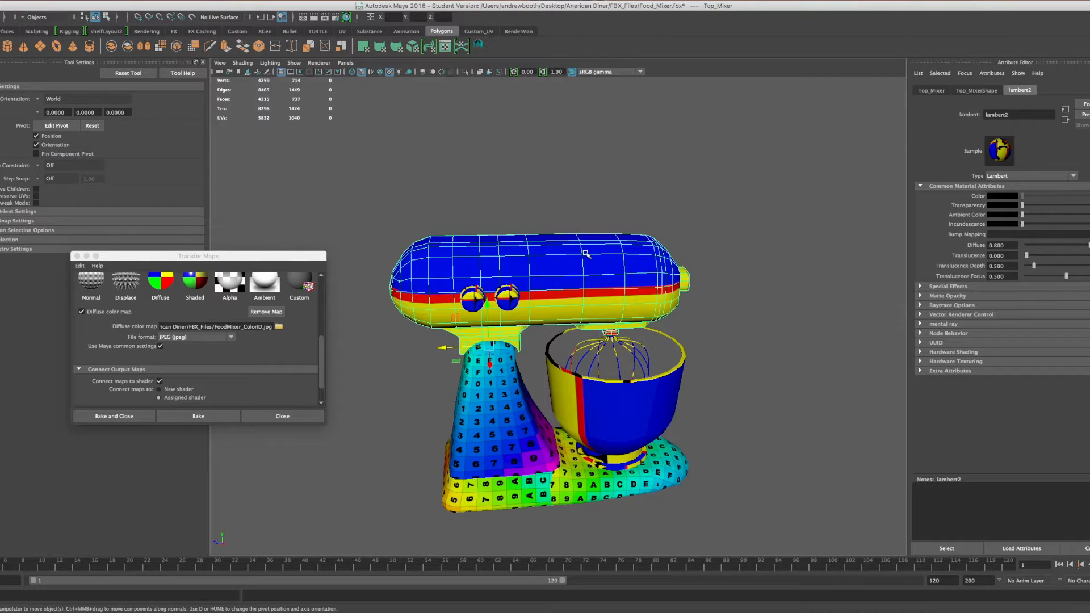
right_click(601, 264)
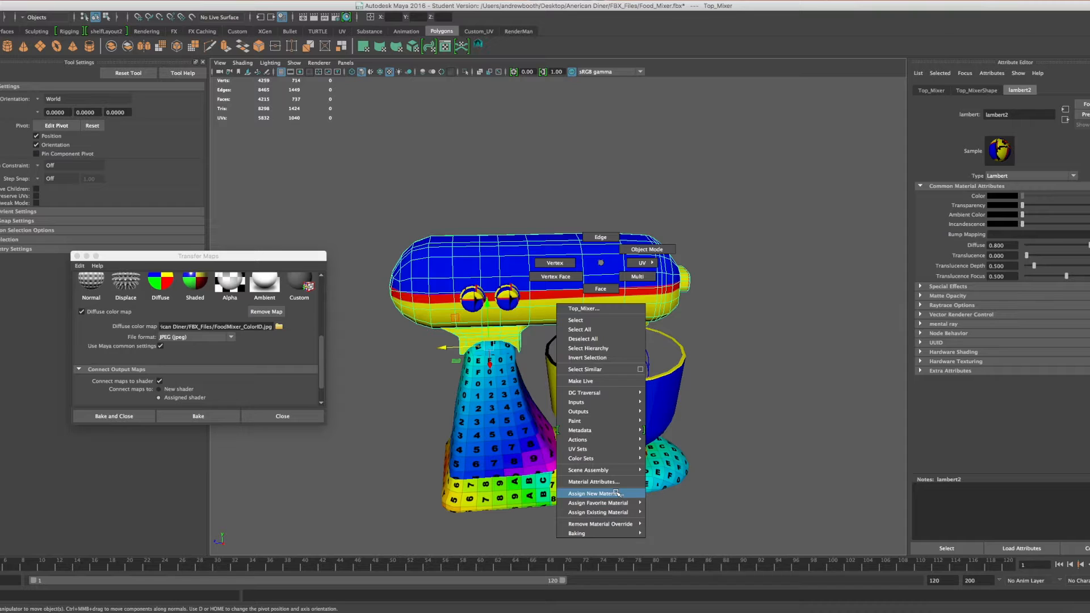
mouse_move(616, 493)
left_click(673, 511)
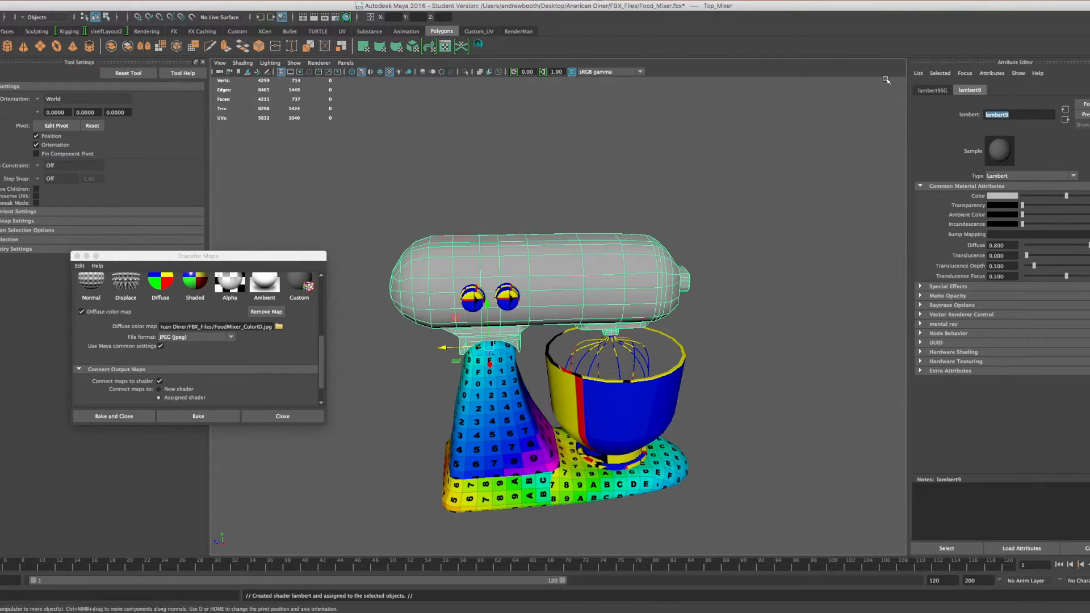
type("T")
Step: Assign a new Lambert material to the mixing bowl and name it MixerBowlMat
left_click(631, 434)
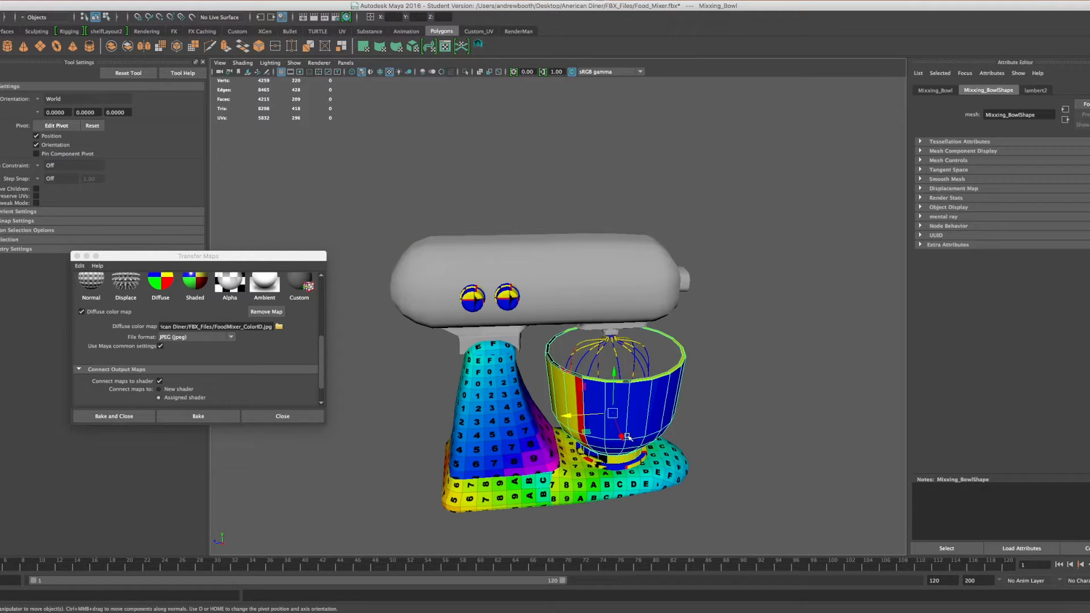
right_click(625, 433)
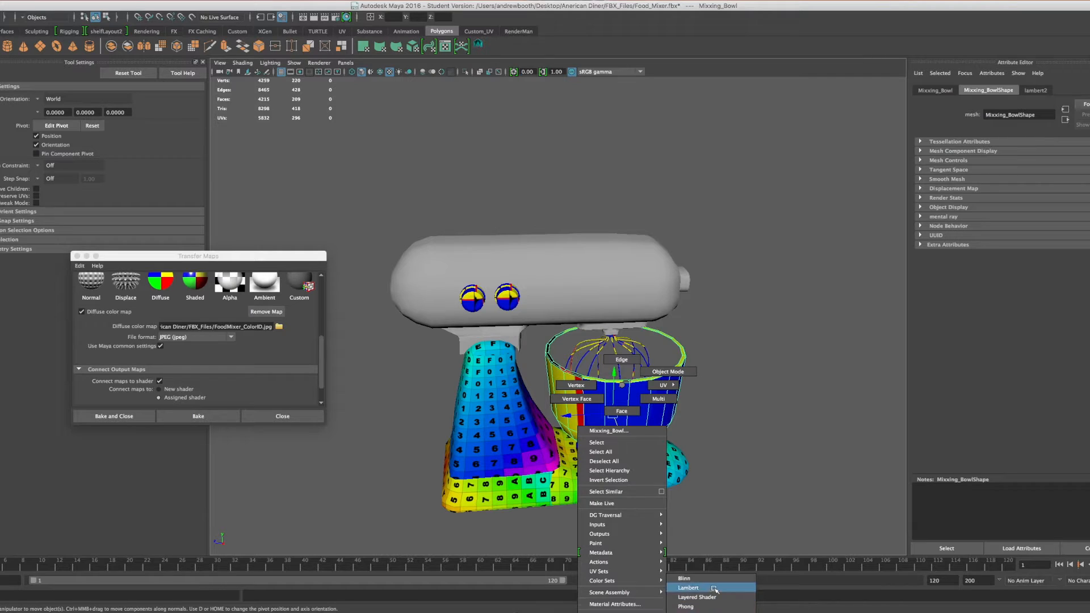
left_click(714, 590)
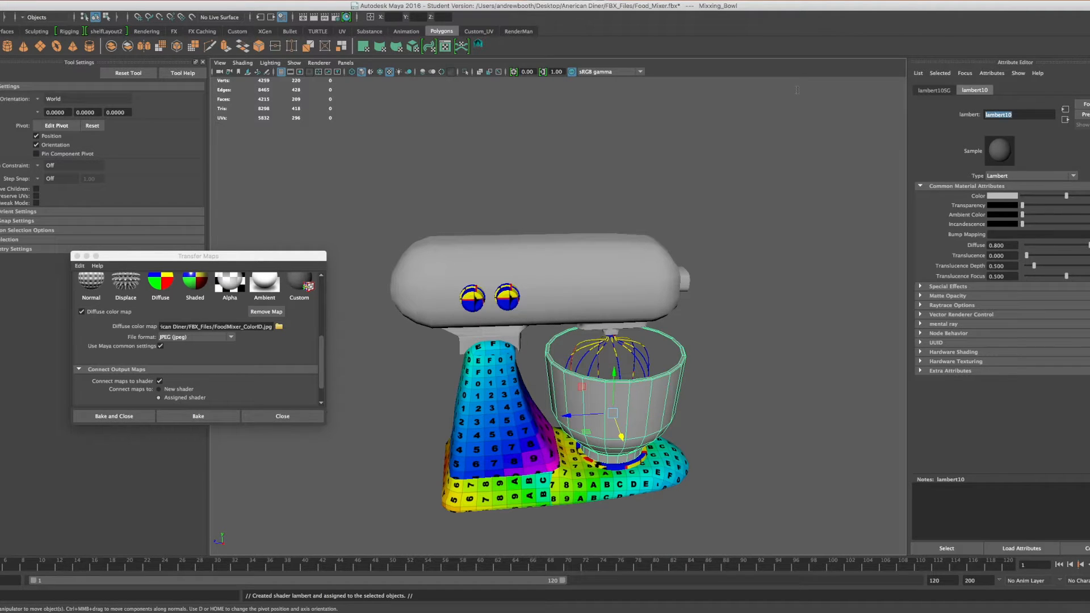
type("MixerBowlMat")
Step: Assign a new Lambert material to the mixer base and name it Mixer_Base
left_click(499, 457)
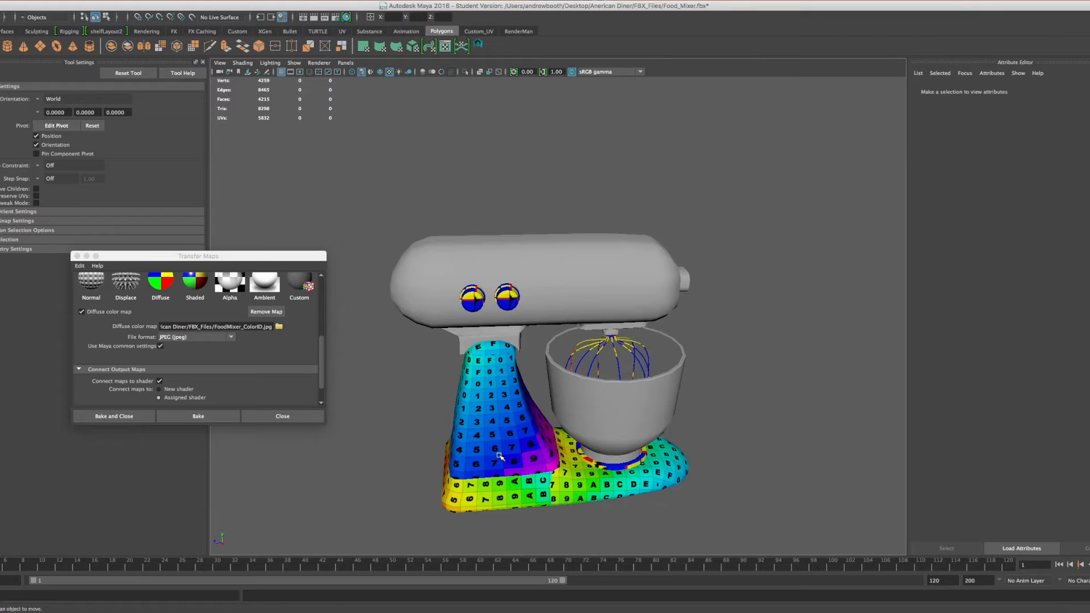
right_click(564, 478)
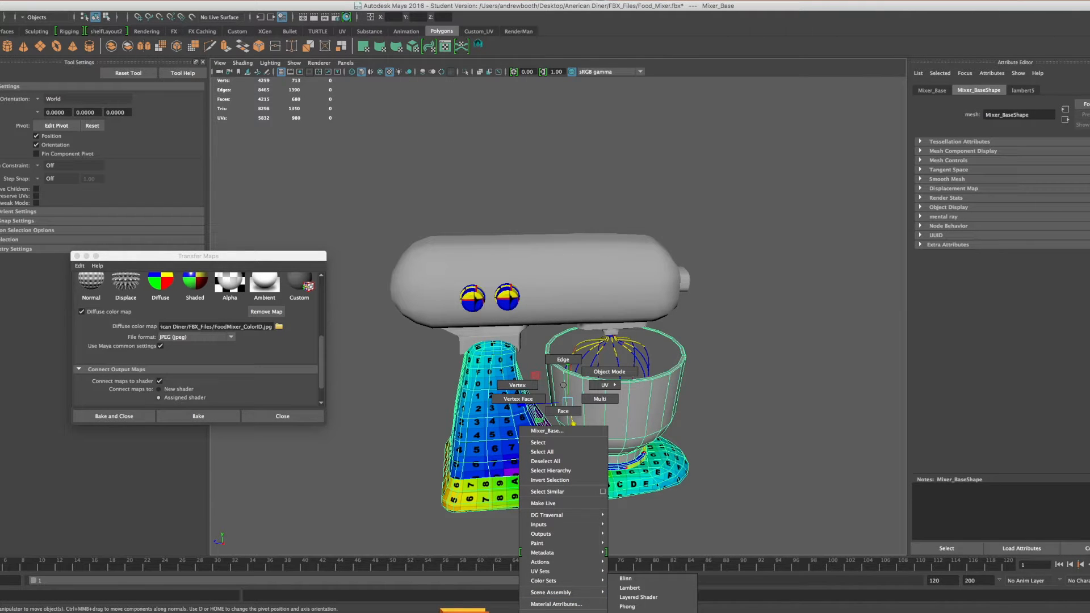
mouse_move(568, 612)
left_click(629, 588)
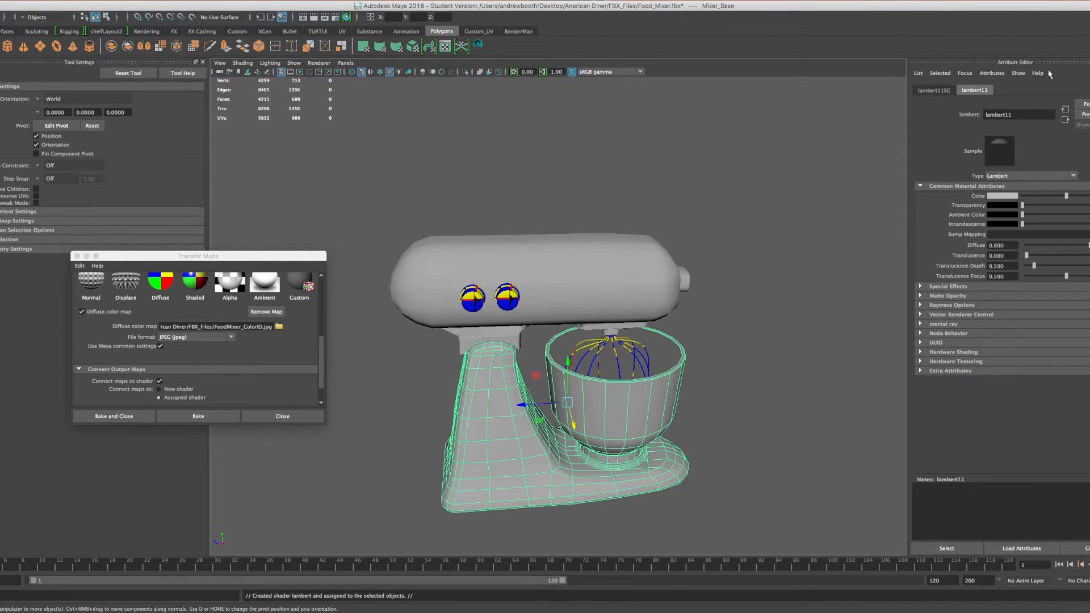
double_click(1015, 112)
type("Mixer_Base")
key("Return")
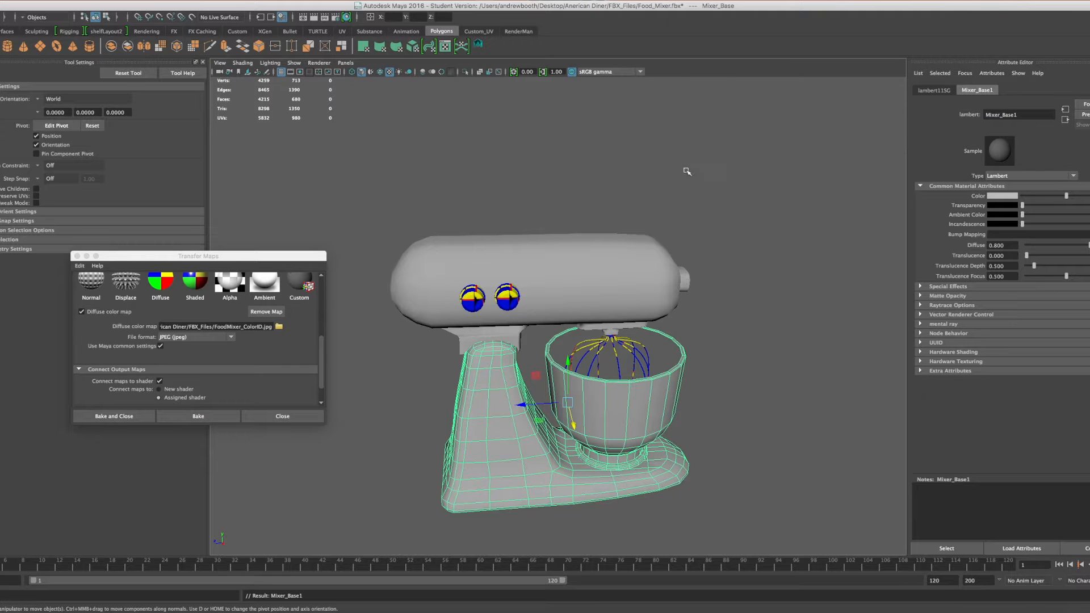
Step: Assign one new Lambert material to both mixer knobs and name it MixerKob
left_click(509, 301)
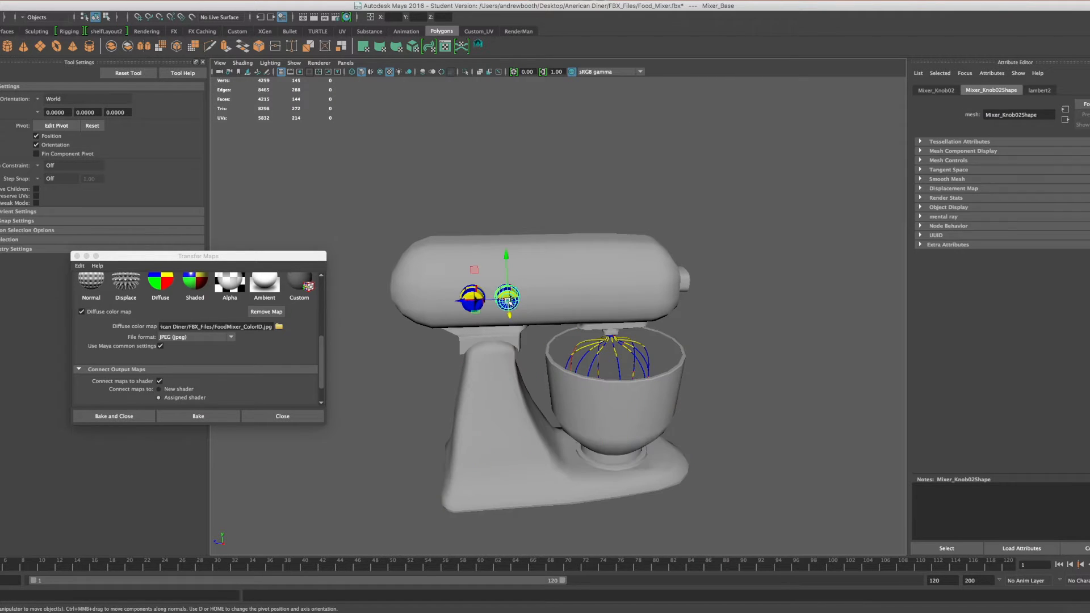
left_click(470, 300, "shift")
scroll(471, 298, "up", 4)
right_click_drag(479, 291, 545, 541)
left_click_drag(1016, 110, 940, 107)
type("MixerKob")
key("Return")
scroll(684, 369, "up", 3)
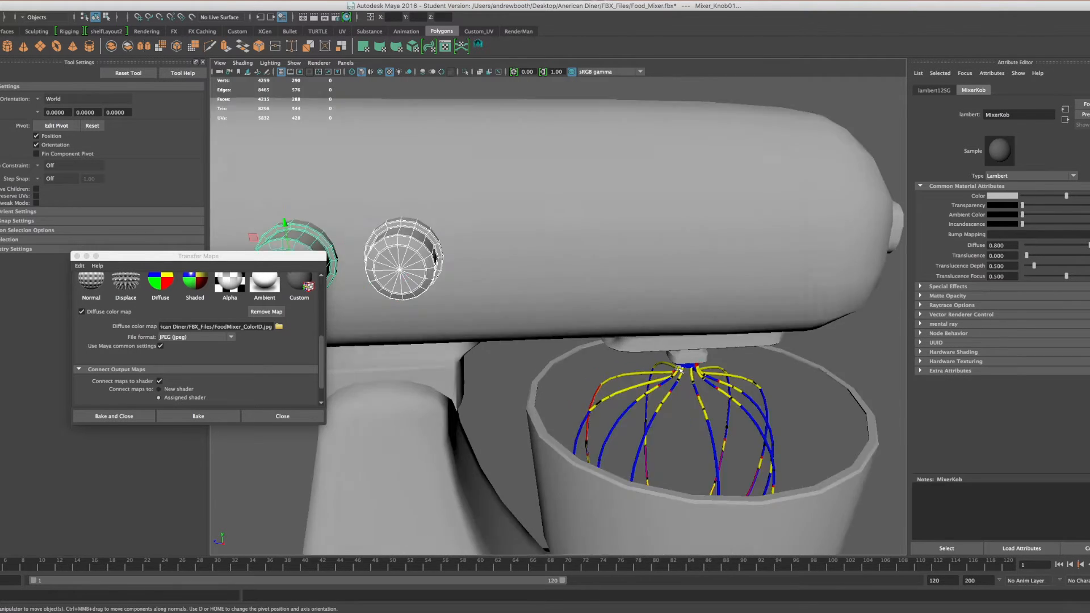
Step: Parent Mixer_Knob02, Mixer_Knob01 and WaspHolder under Food_Mixer1's Top_Mixer and expand WaspHolder's hierarchy
left_click(162, 1)
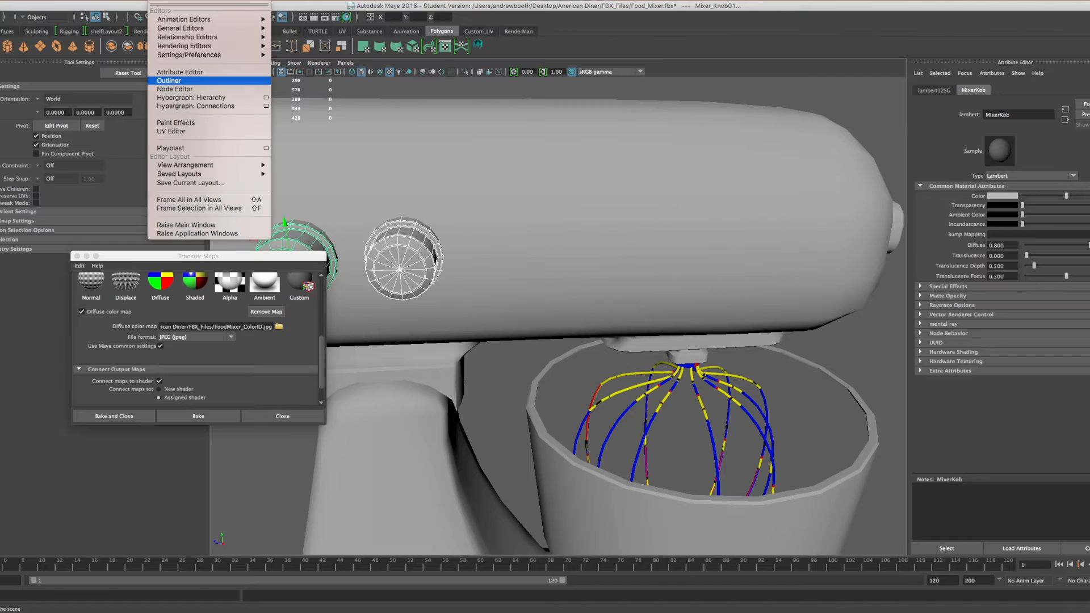
left_click(172, 81)
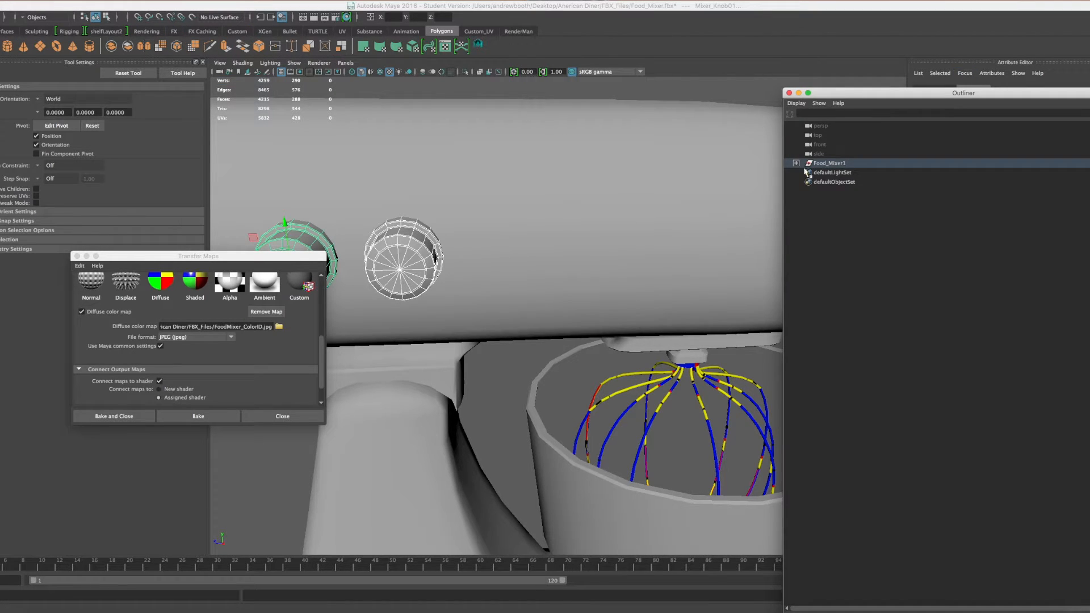
left_click(796, 163)
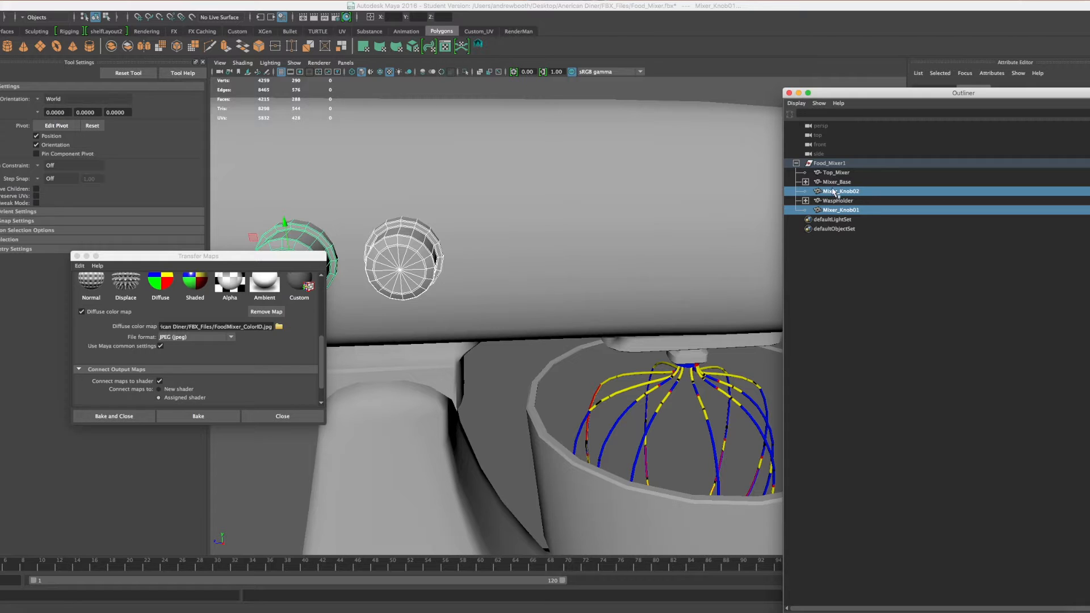
middle_click_drag(828, 192, 834, 174)
left_click(806, 172)
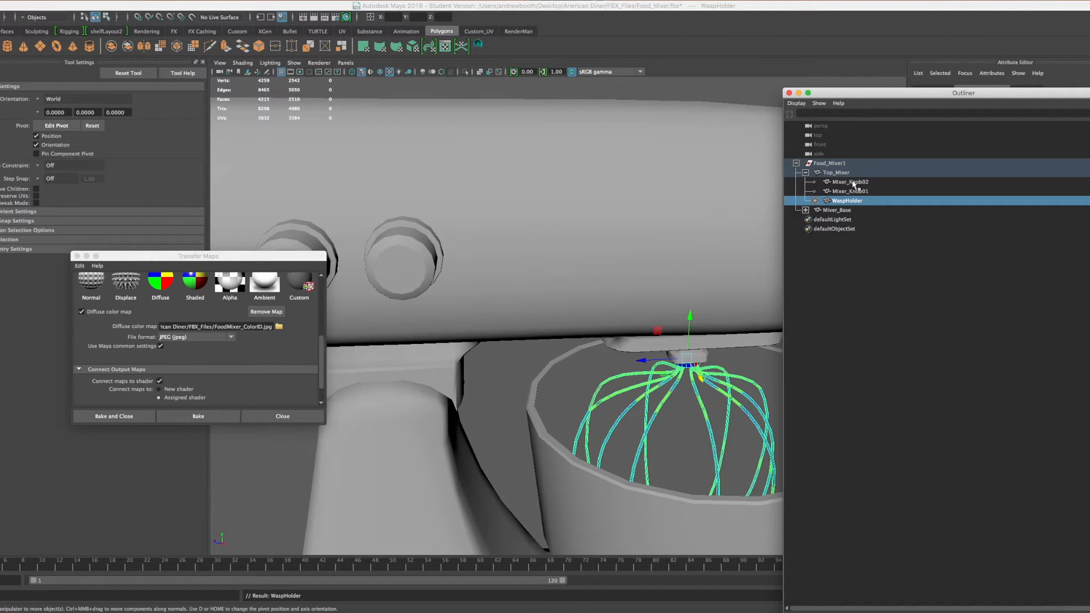
left_click(815, 200)
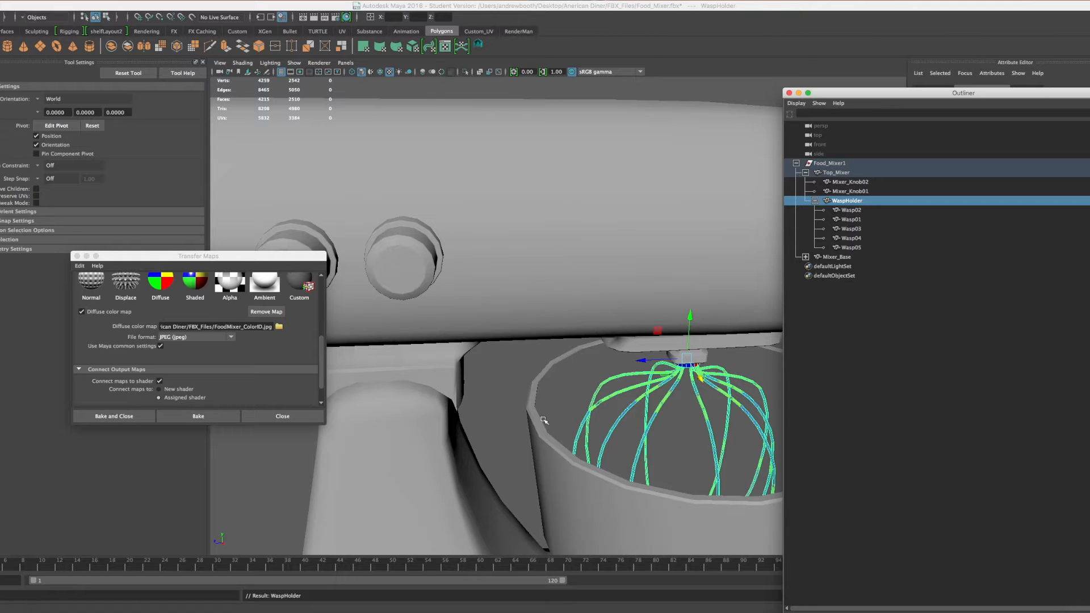
Step: Assign a new Lambert material to WaspHolder and name it WaspHolderMat
right_click(700, 379)
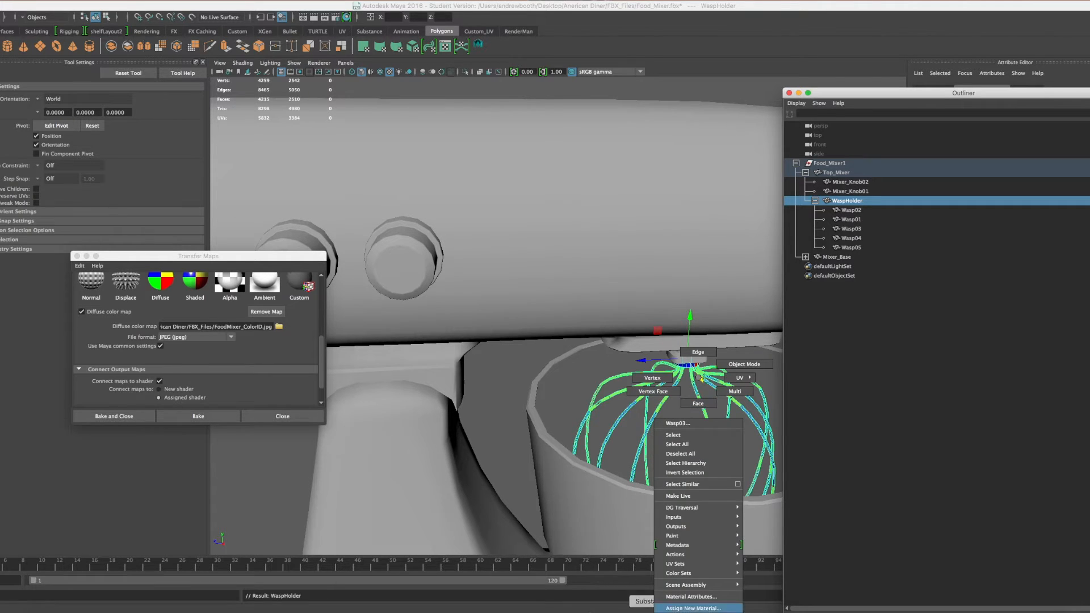
mouse_move(693, 612)
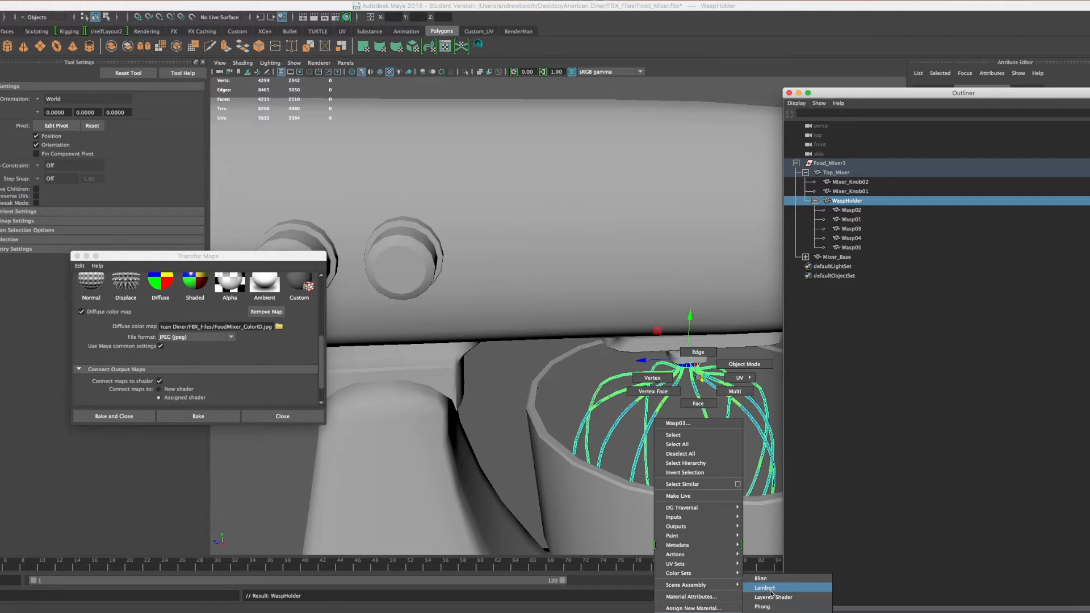
left_click(772, 588)
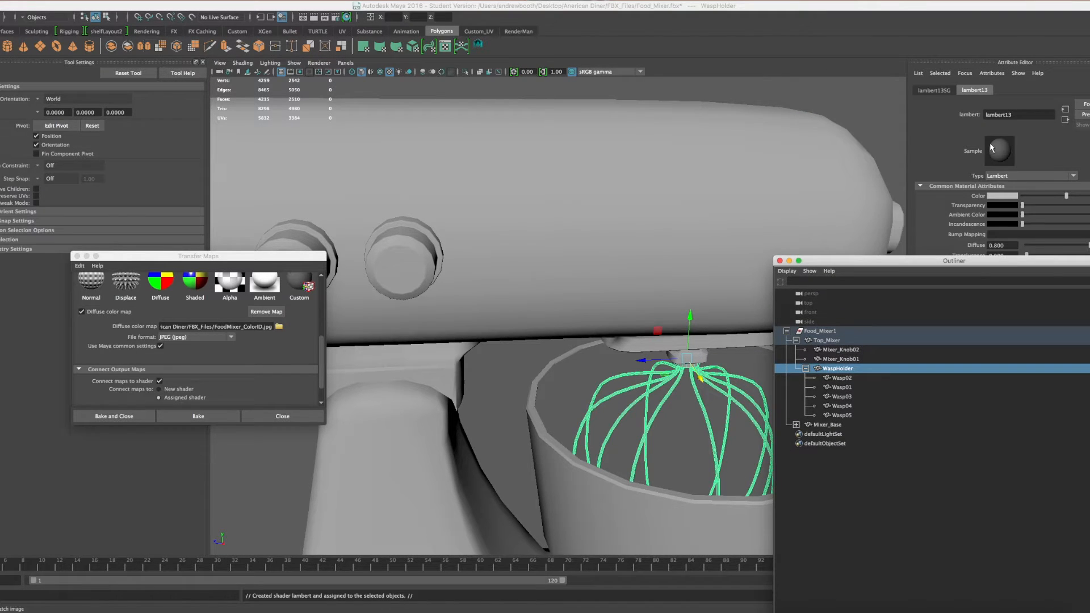
double_click(1029, 115)
type("E")
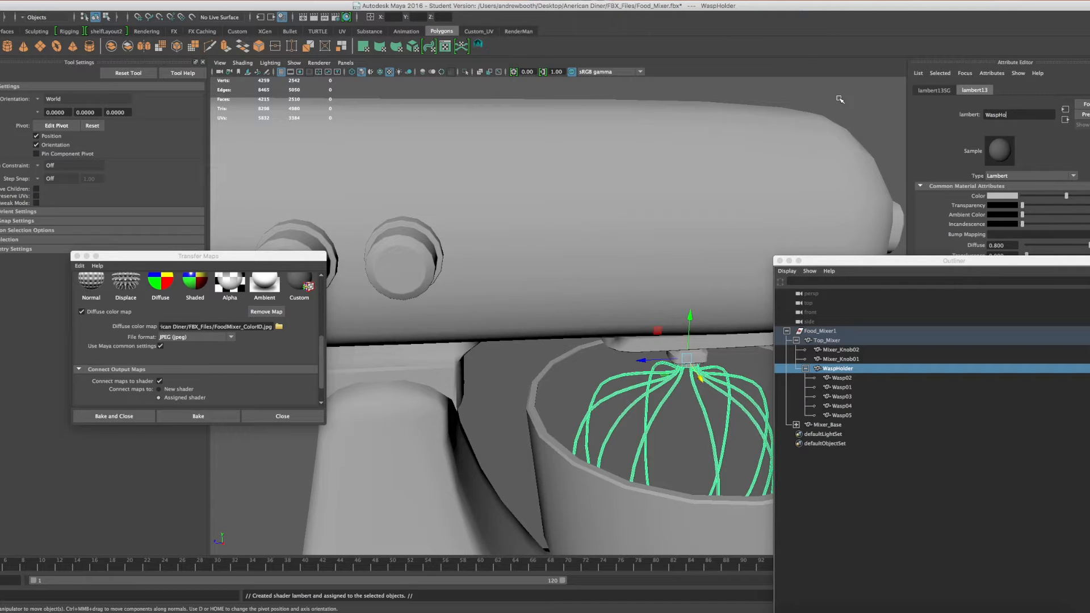
key("Return")
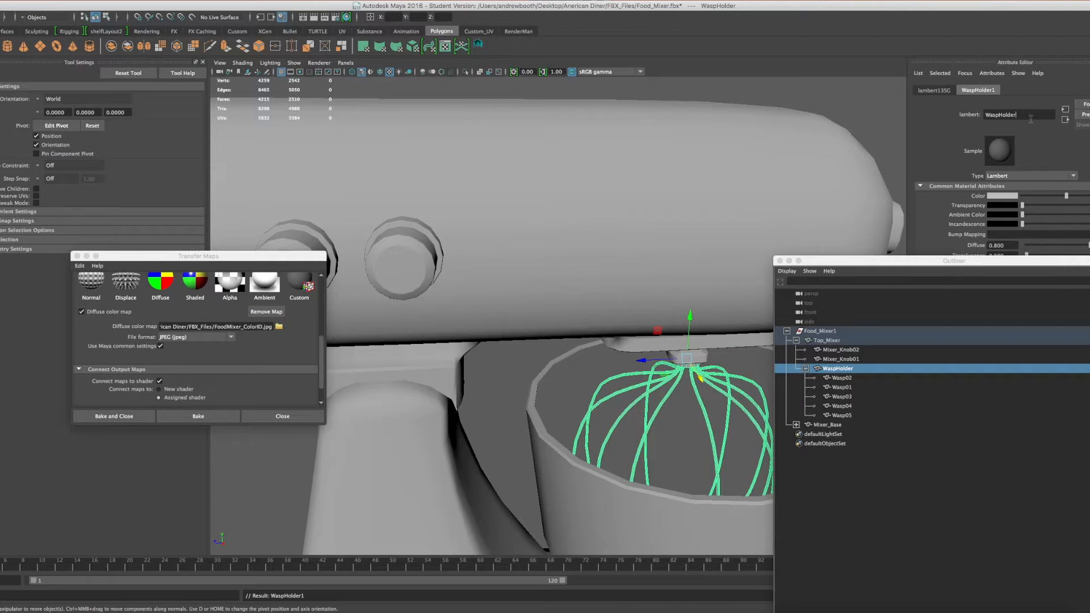
key("Return")
Step: Assign one new Lambert material to the five whisk wires, Wasp01 to Wasp05, and name it WaspMat
left_click(842, 415)
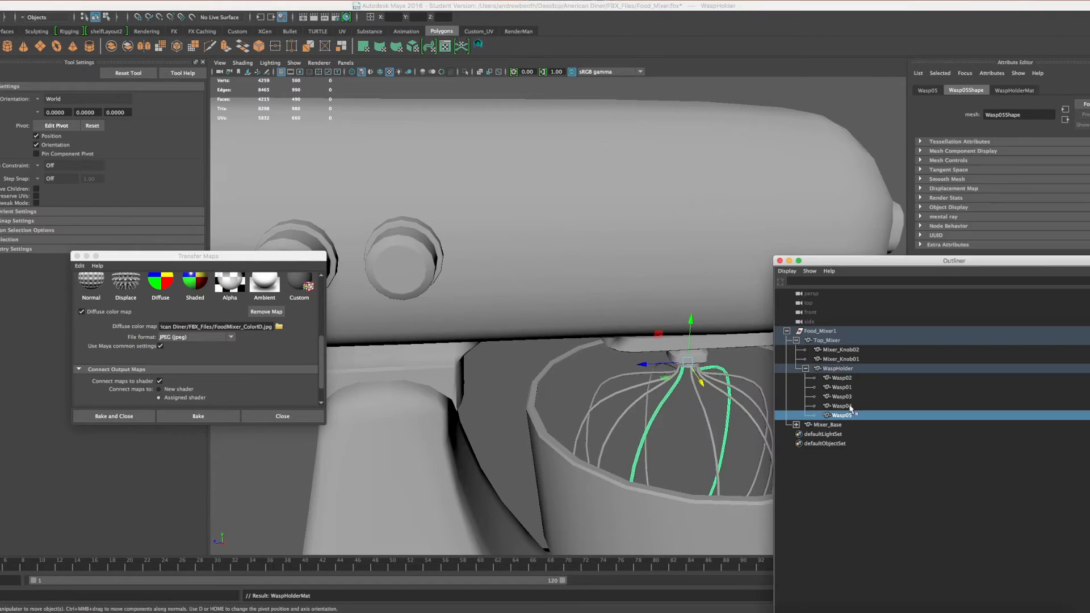
left_click(843, 378, "shift")
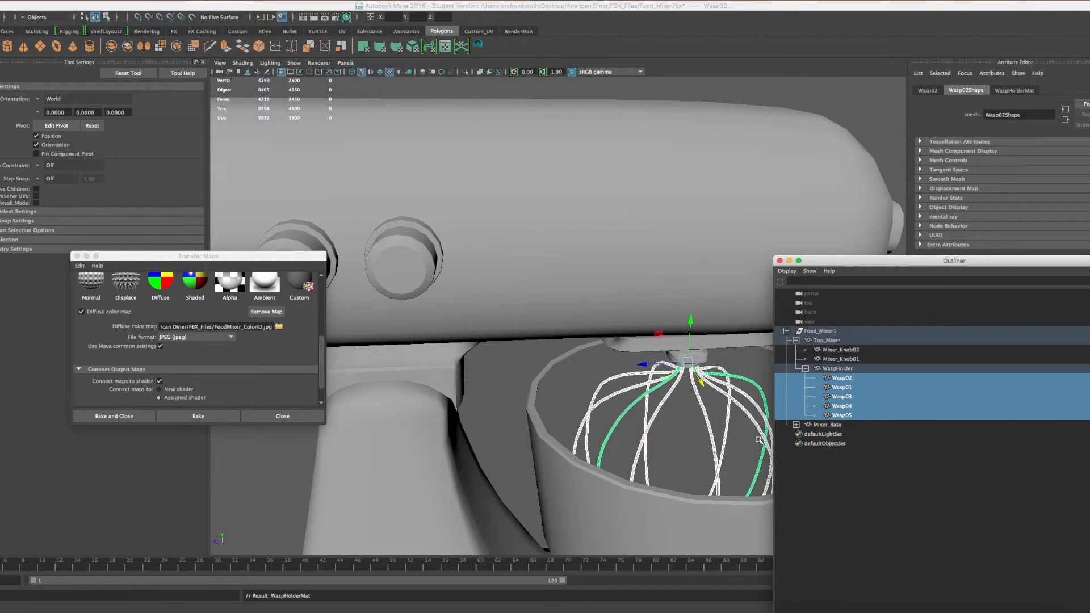
right_click(727, 402)
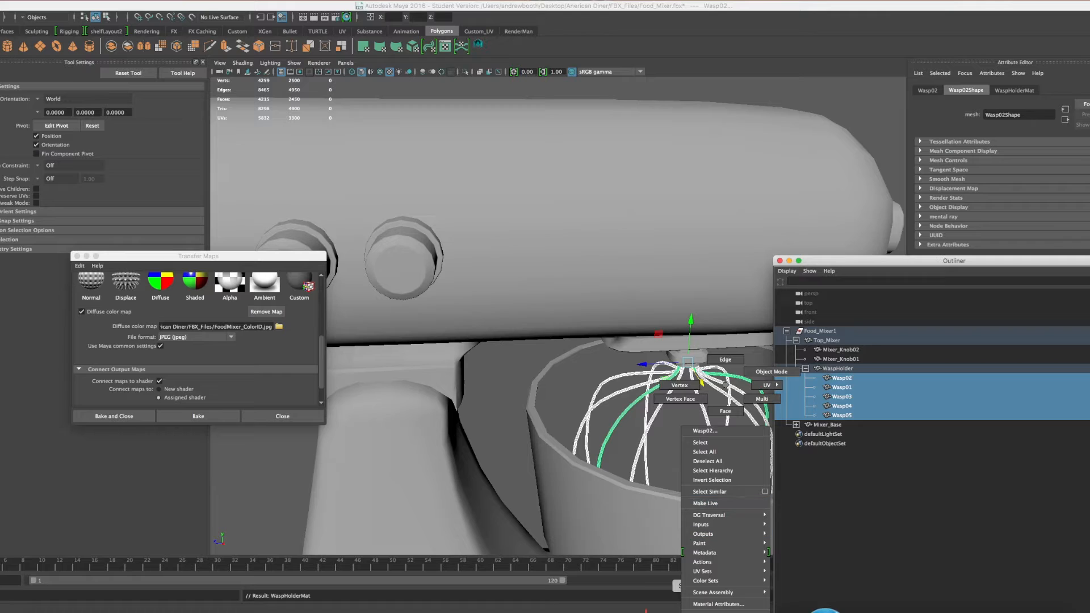
mouse_move(733, 612)
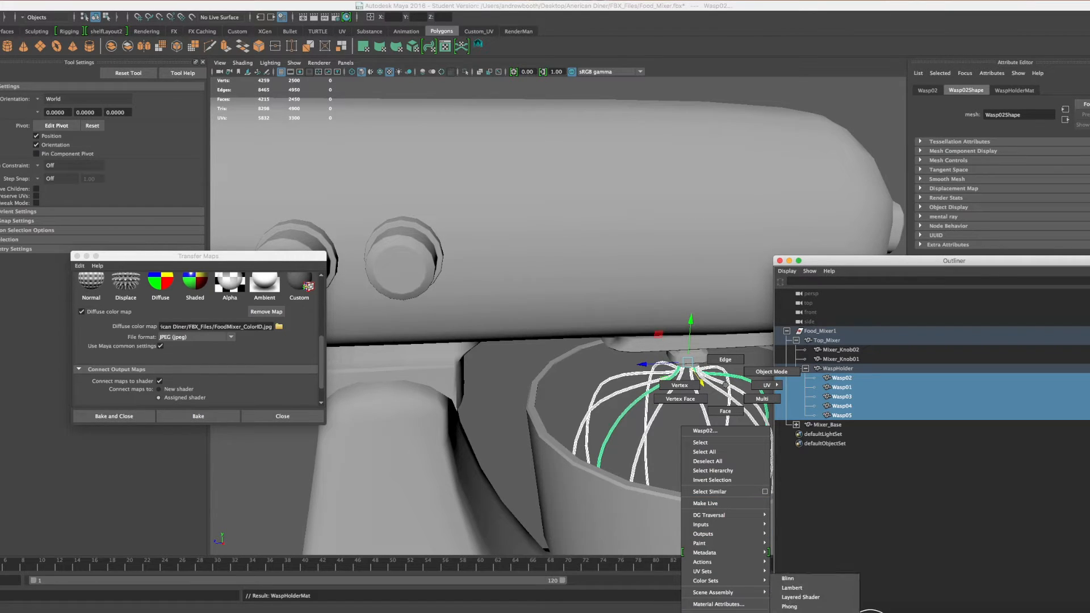
left_click(792, 588)
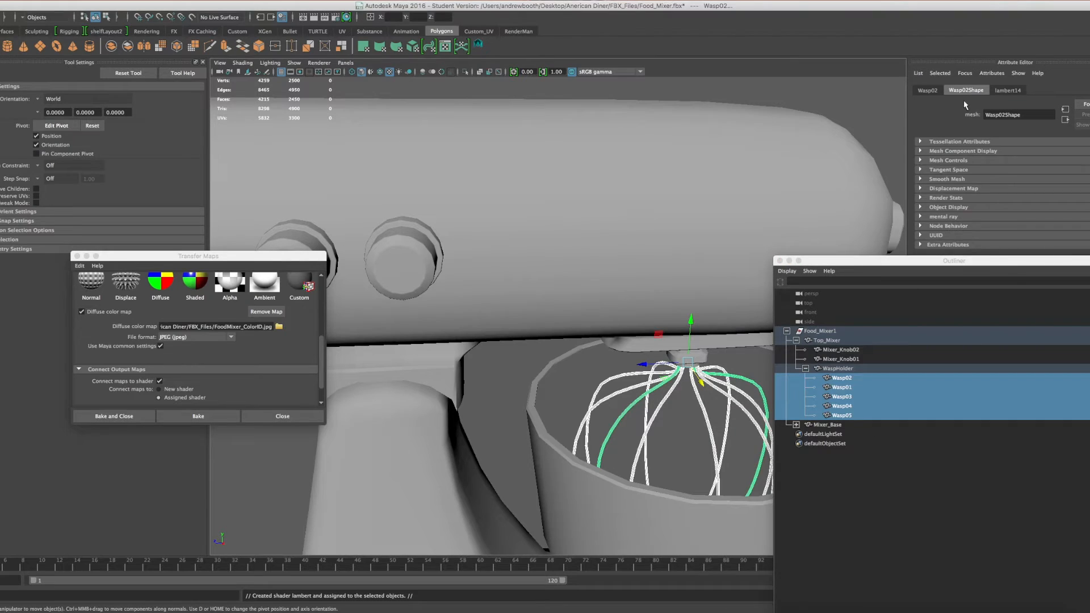
left_click_drag(1017, 116, 974, 115)
type("Wasp")
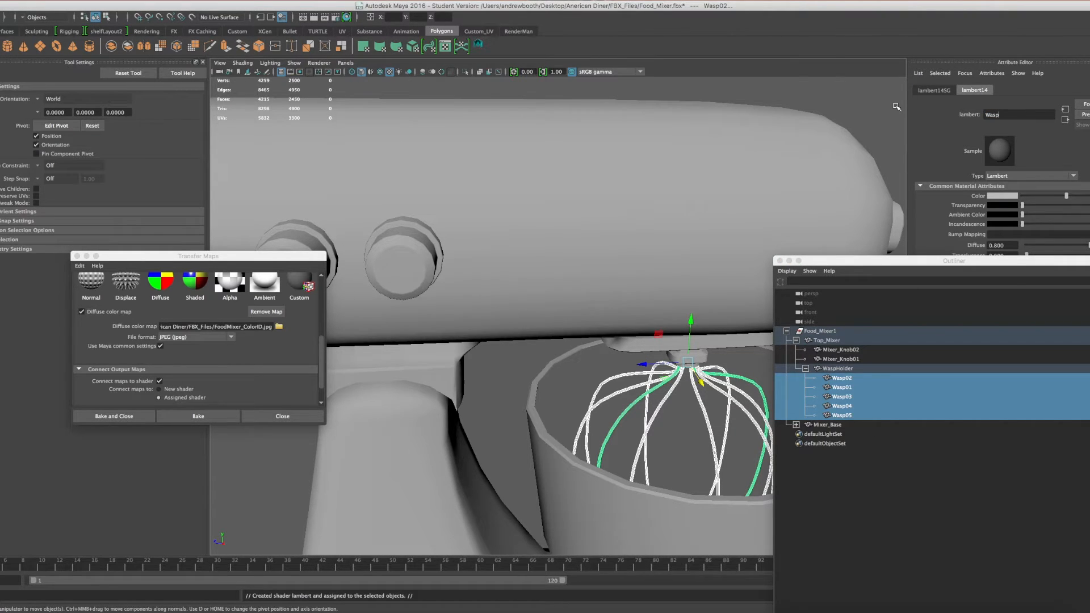
key("Return")
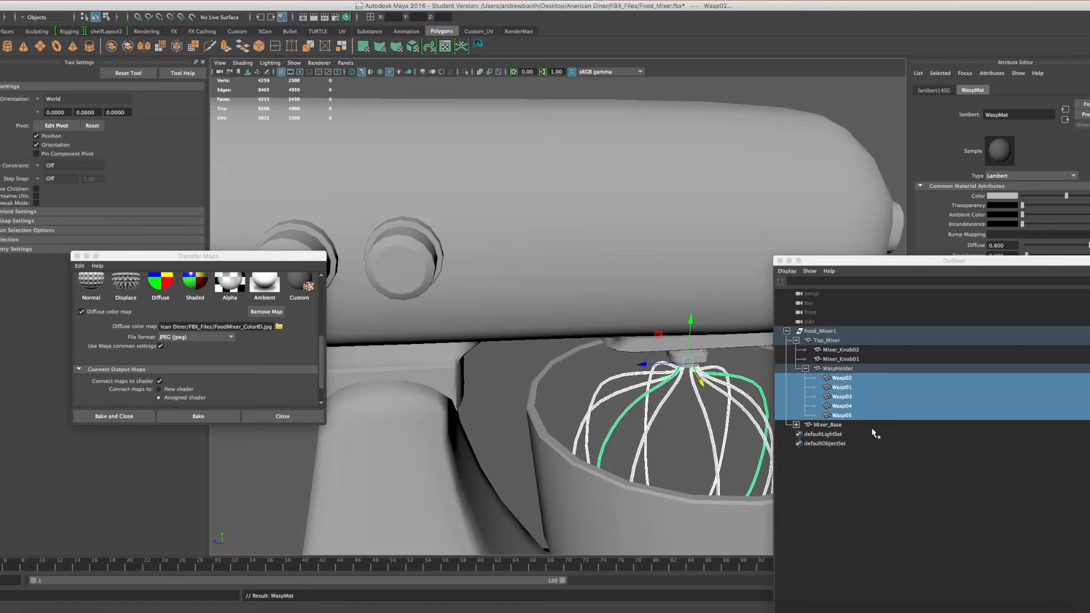
left_click(912, 558)
key("a")
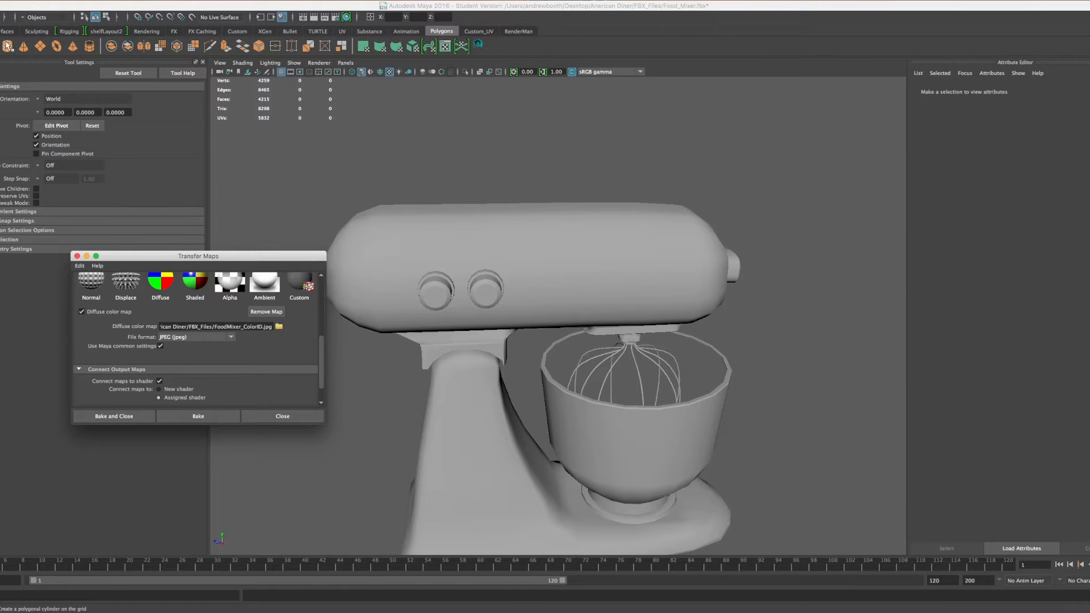
left_click(146, 146)
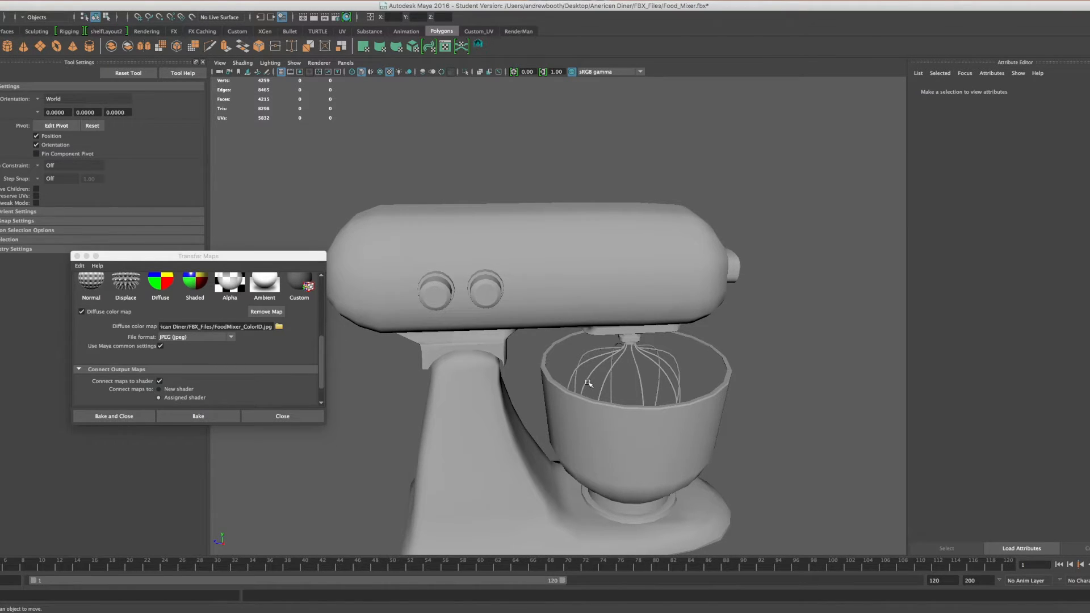
scroll(589, 384, "down", 5)
right_click_drag(589, 383, 615, 393, "shift")
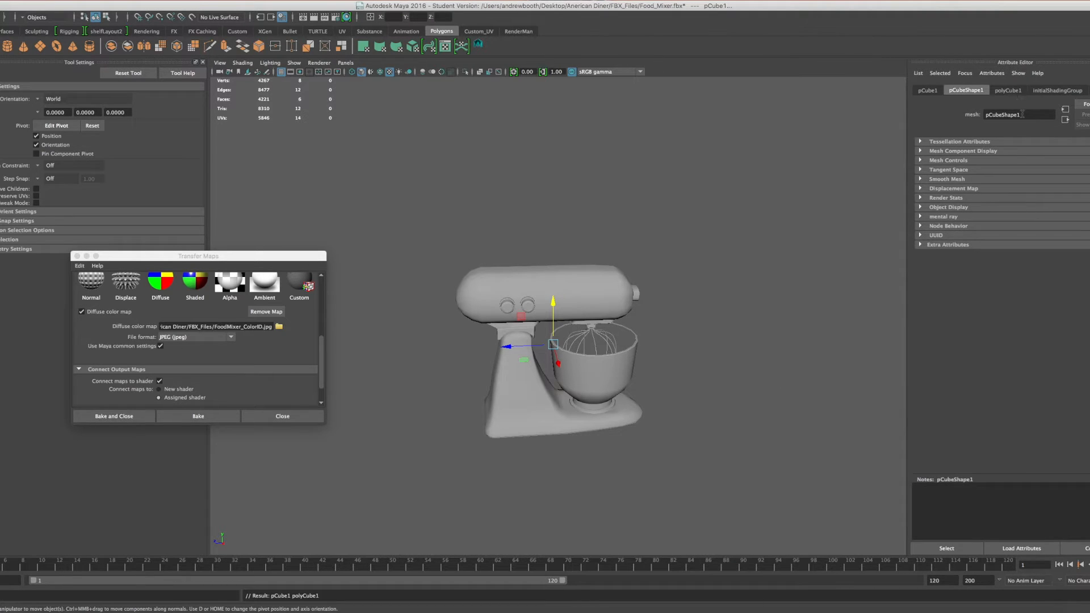
left_click(1020, 91)
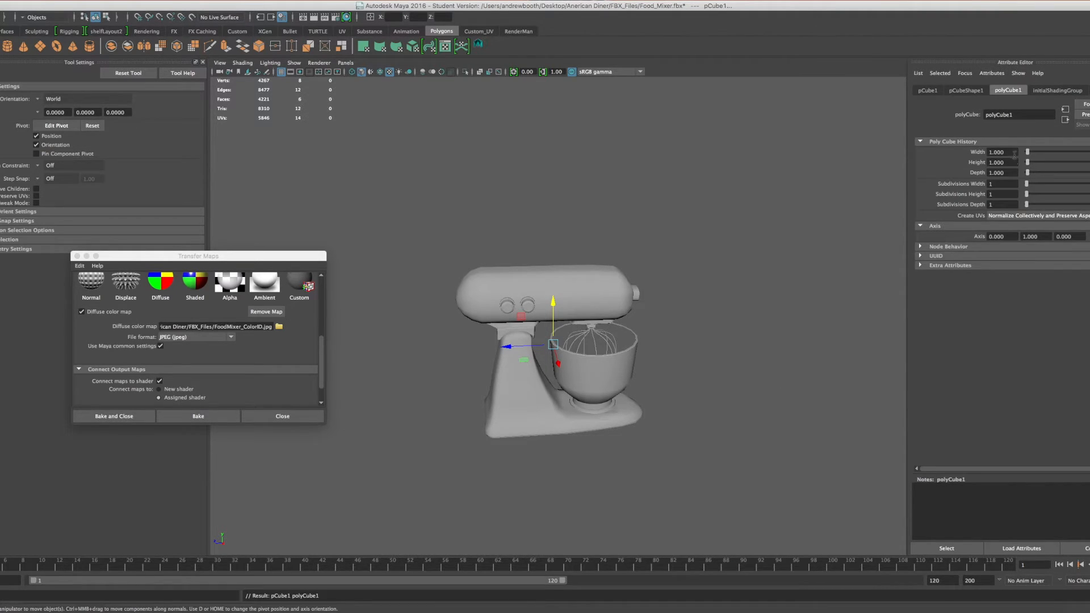
type("10")
key("Return")
key("Tab")
type("12")
key("Return")
left_click(1004, 173)
double_click(1003, 172)
type("10")
key("Return")
key("Delete")
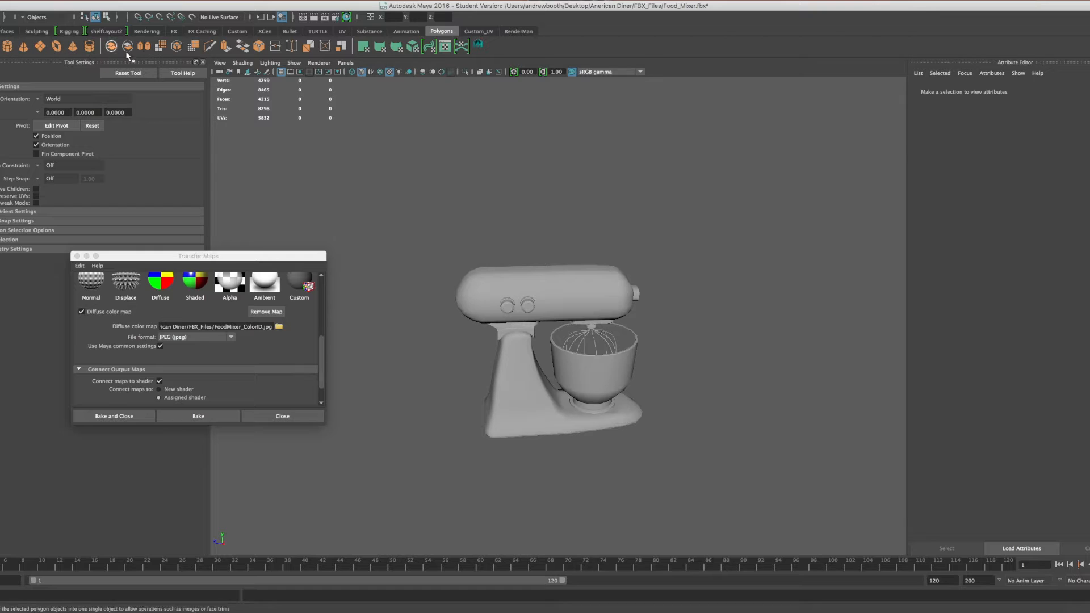
Step: Create a polygon plane and name it Floor
left_click(42, 48)
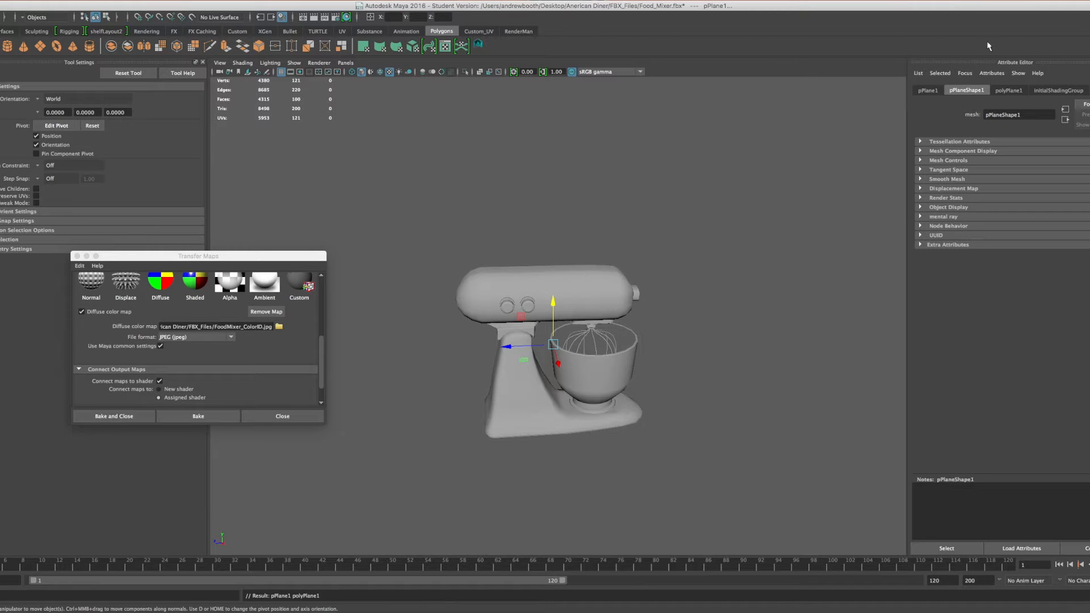
left_click(1014, 92)
double_click(1022, 115)
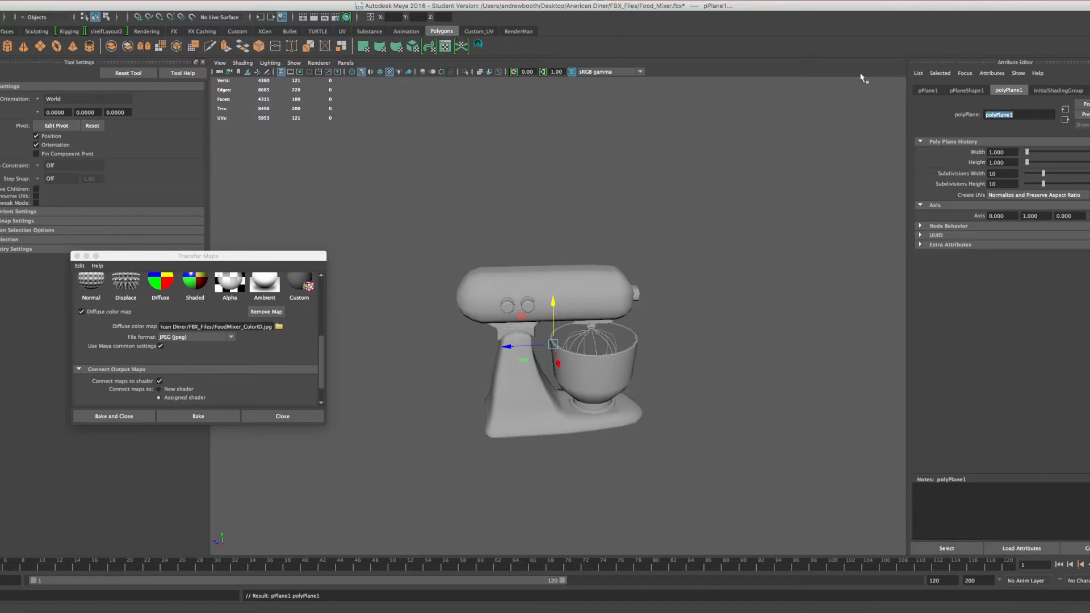
left_click(928, 90)
type("Floor")
key("Return")
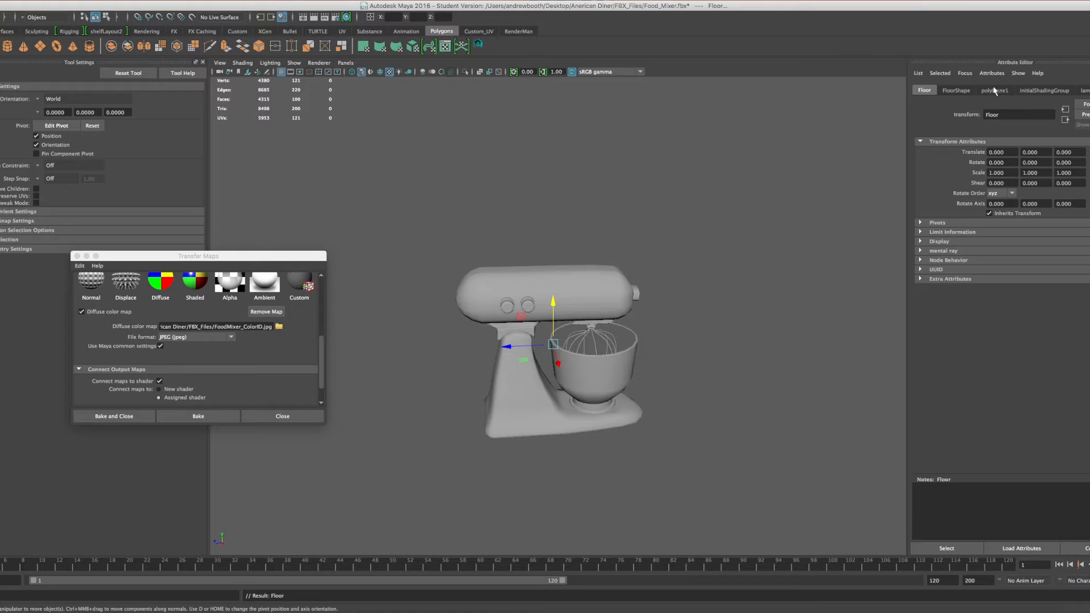
Step: Set the Floor plane's height to 20 and both its width and height subdivisions to 1
left_click(995, 90)
left_click_drag(1013, 152, 968, 152)
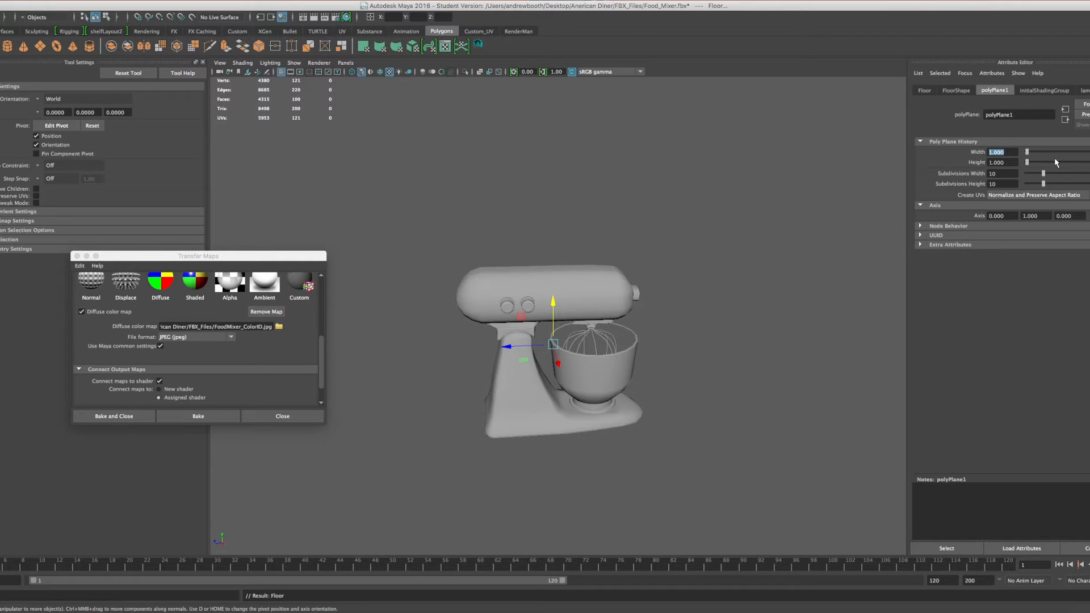
type("10")
key("Return")
left_click_drag(1008, 163, 942, 159)
type("20")
left_click(1006, 174)
key("BackSpace")
key("Return")
left_click(1006, 185)
key("Return")
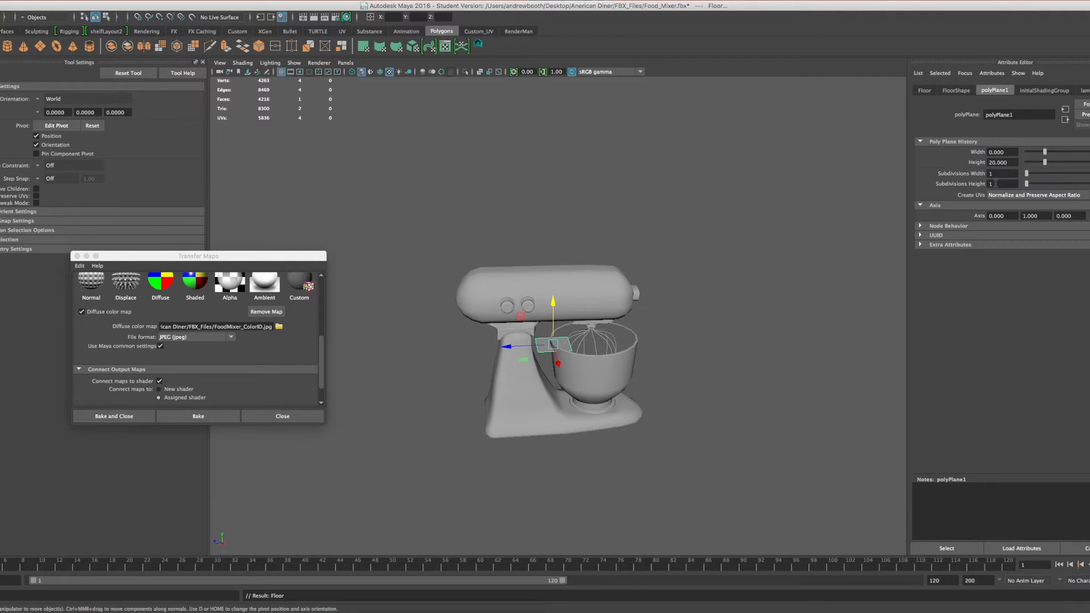
key("Return")
Step: Try a width and height of 100 for the Floor plane
double_click(1008, 151)
type("1")
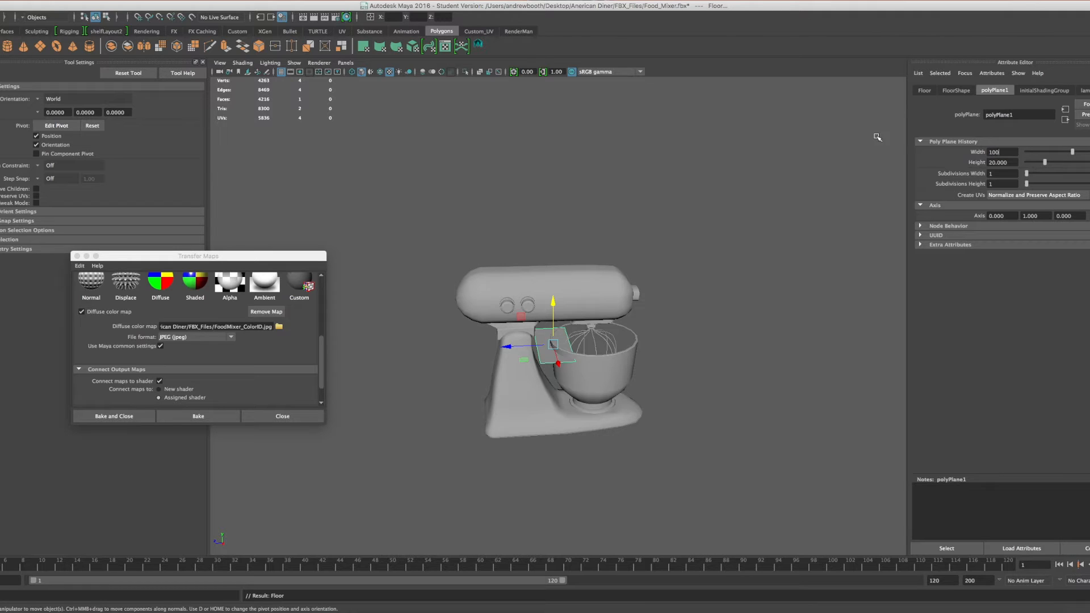
type("00")
key("Return")
double_click(1008, 163)
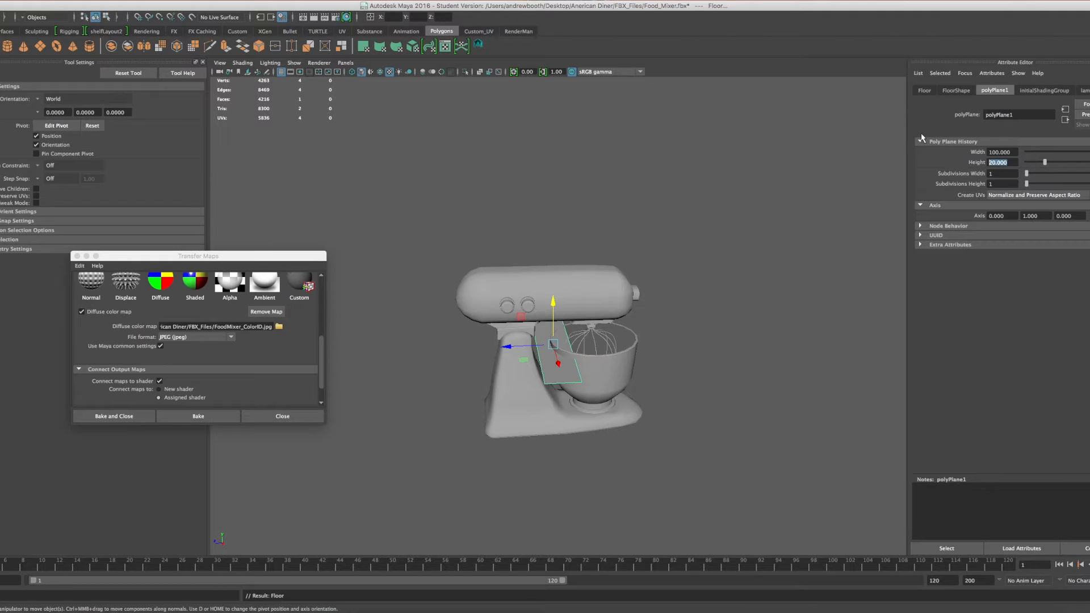
type("100")
key("Return")
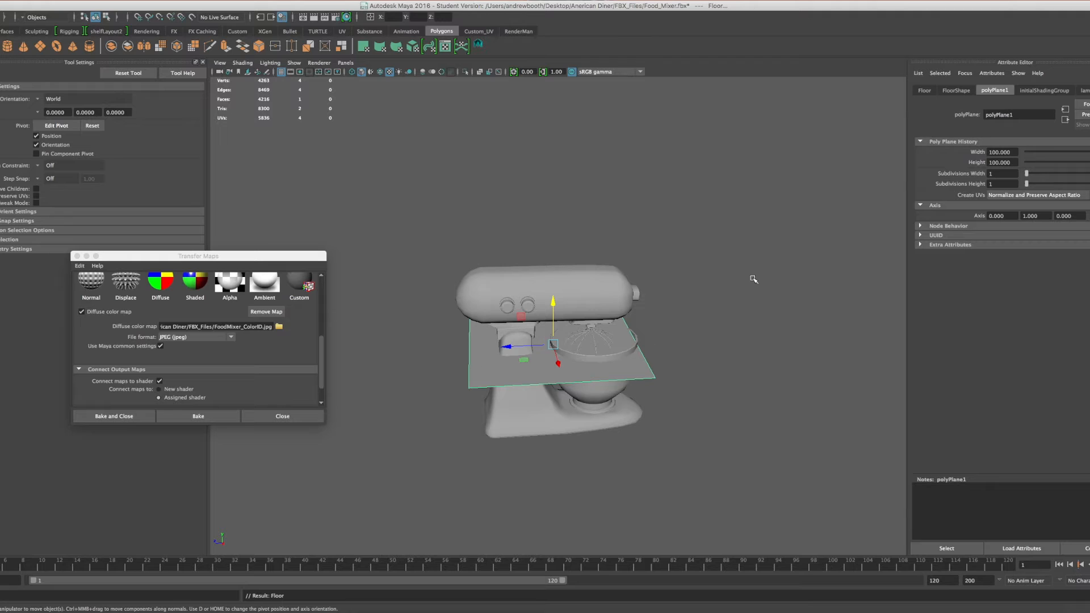
Step: Set the Floor plane's width and height to 200
double_click(1017, 152)
type("200")
key("Return")
double_click(1005, 162)
type("20")
key("Return")
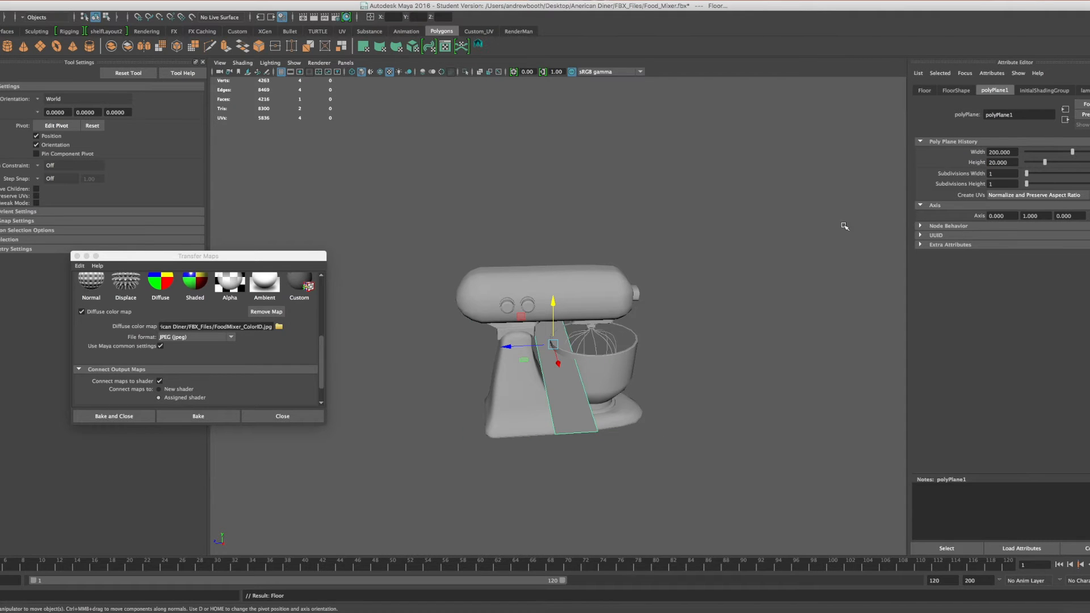
type("0")
key("Return")
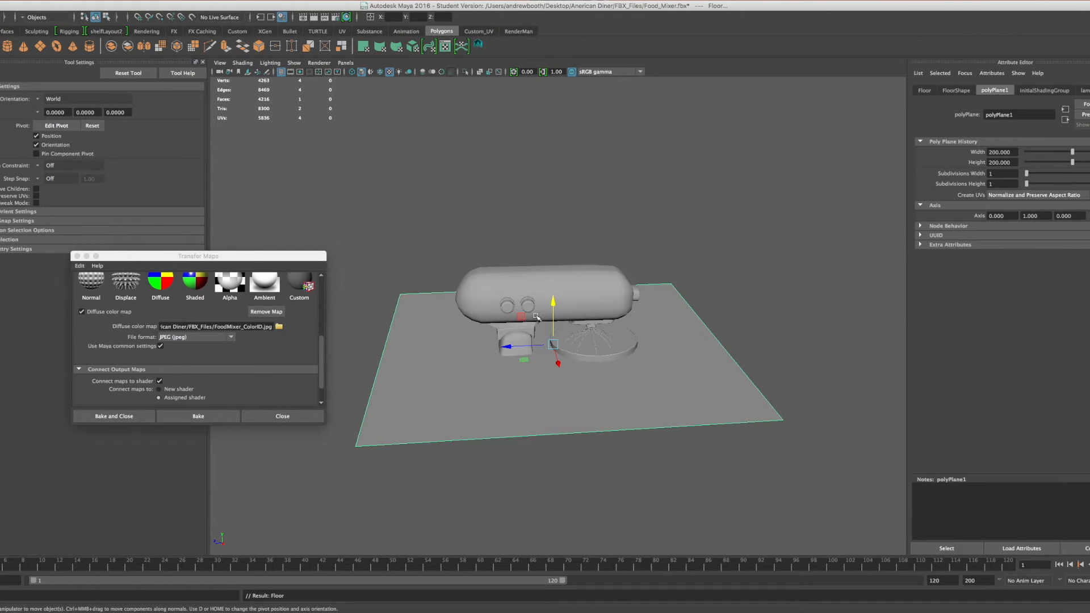
Step: Lower the Floor plane to the underside of the mixer base, fine-tuning its height in the front view
mouse_move(508, 375)
left_mouse_down("alt")
mouse_move(536, 341)
mouse_move(515, 372)
left_mouse_up("alt")
left_click_drag(552, 303, 539, 380)
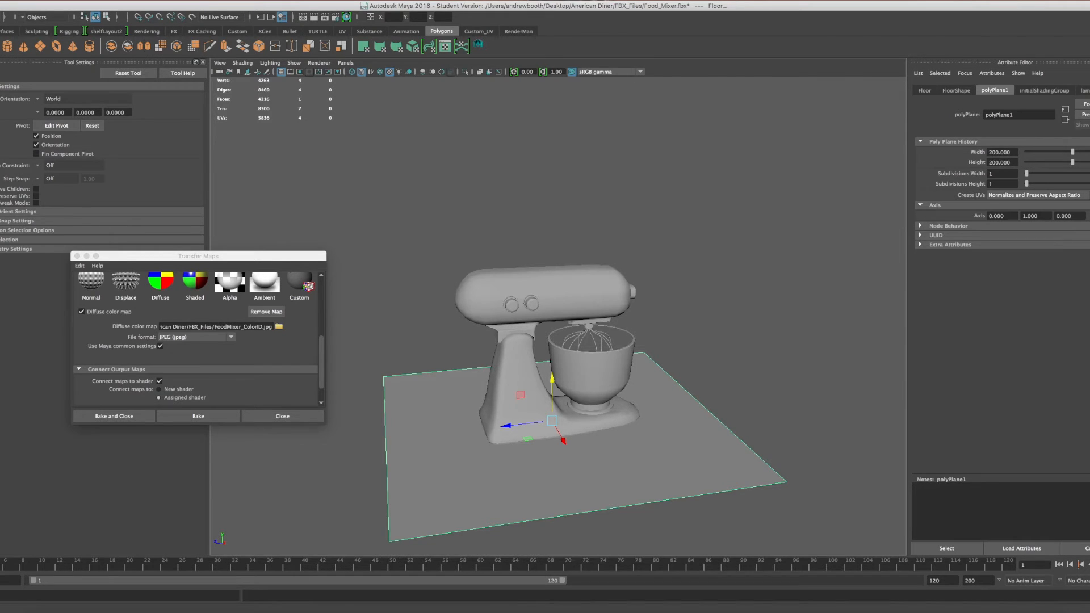
key("space")
scroll(386, 381, "down", 5)
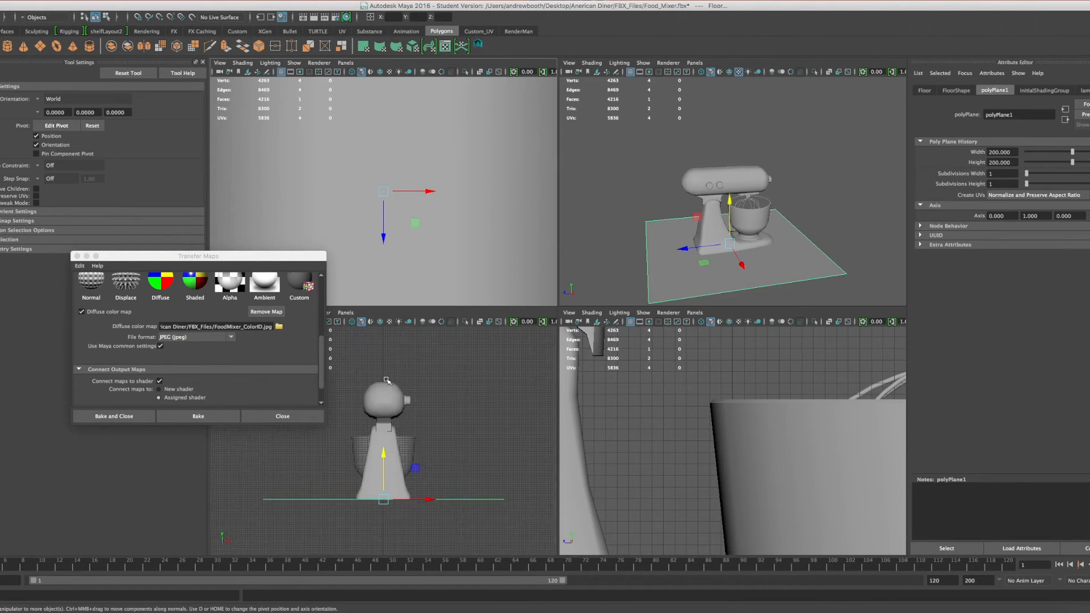
scroll(398, 473, "up", 5)
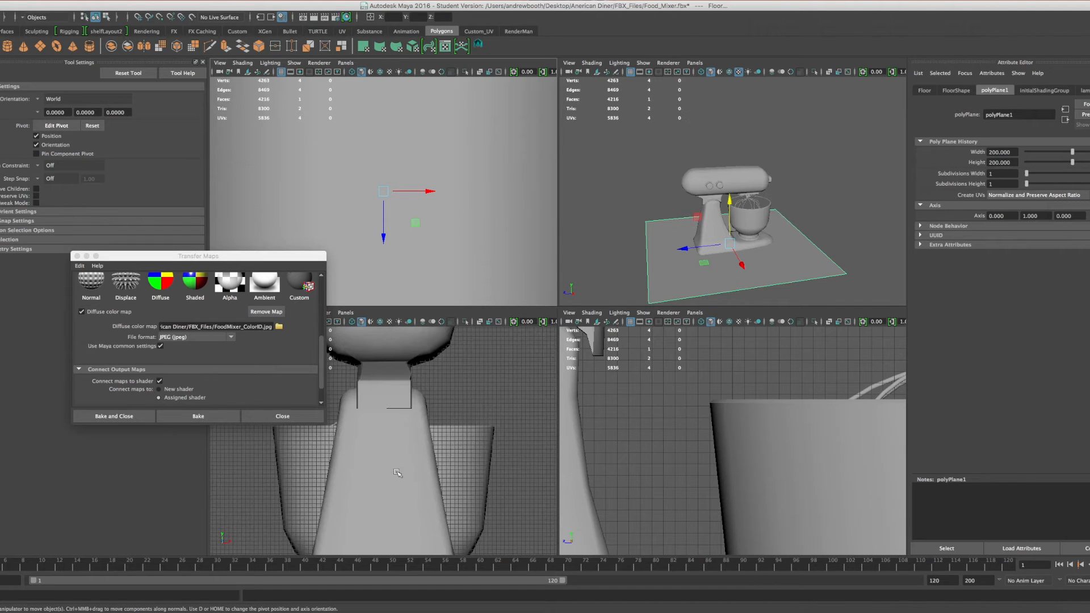
key("f")
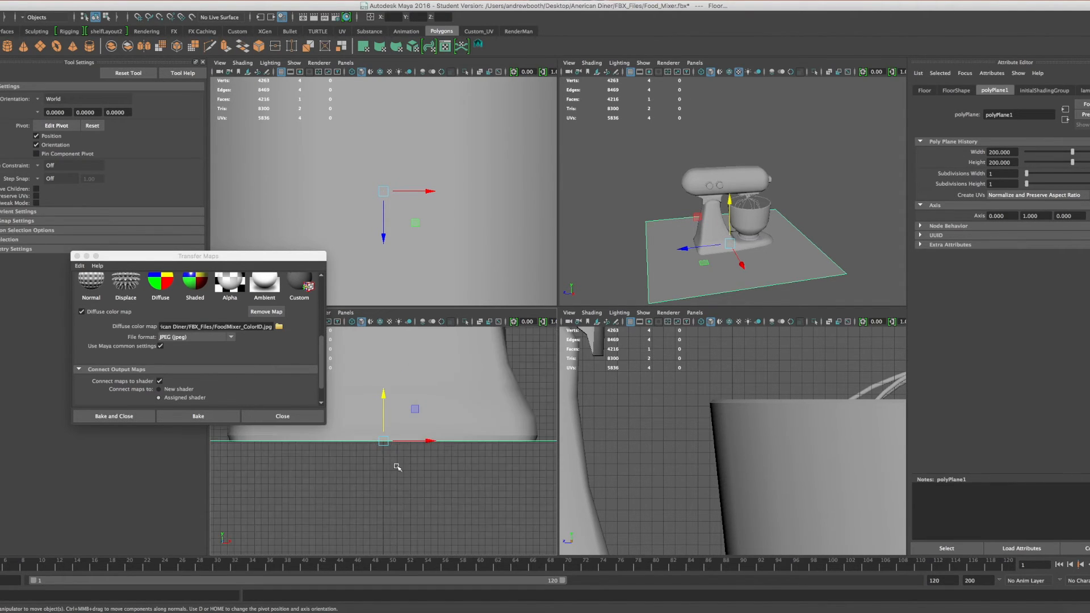
left_click_drag(384, 394, 385, 394)
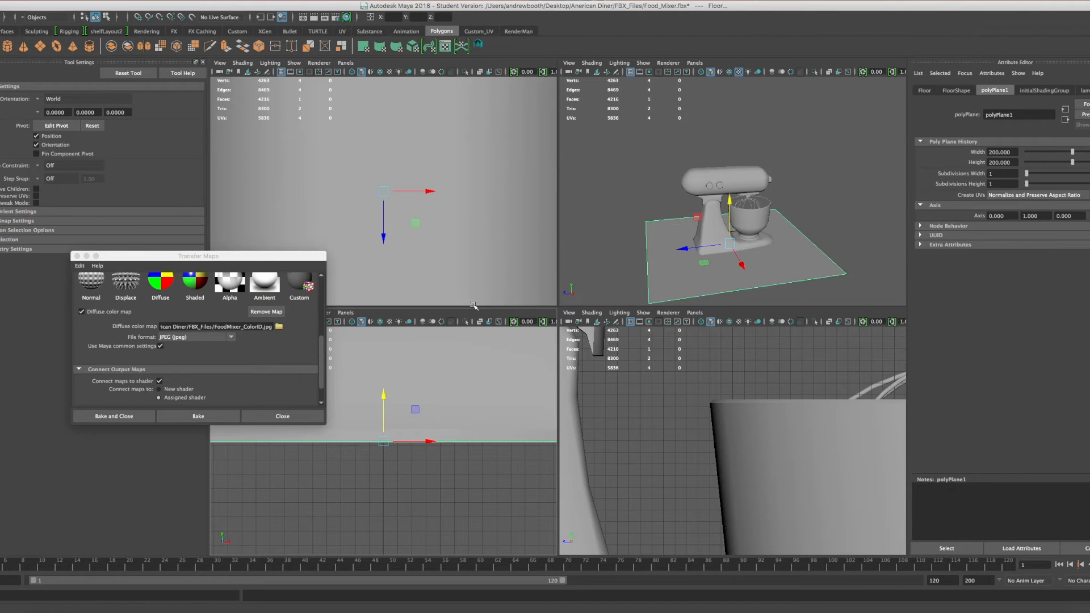
Step: Close the Transfer Maps window and enlarge the perspective view to show the mixer standing on the floor
left_click(275, 416)
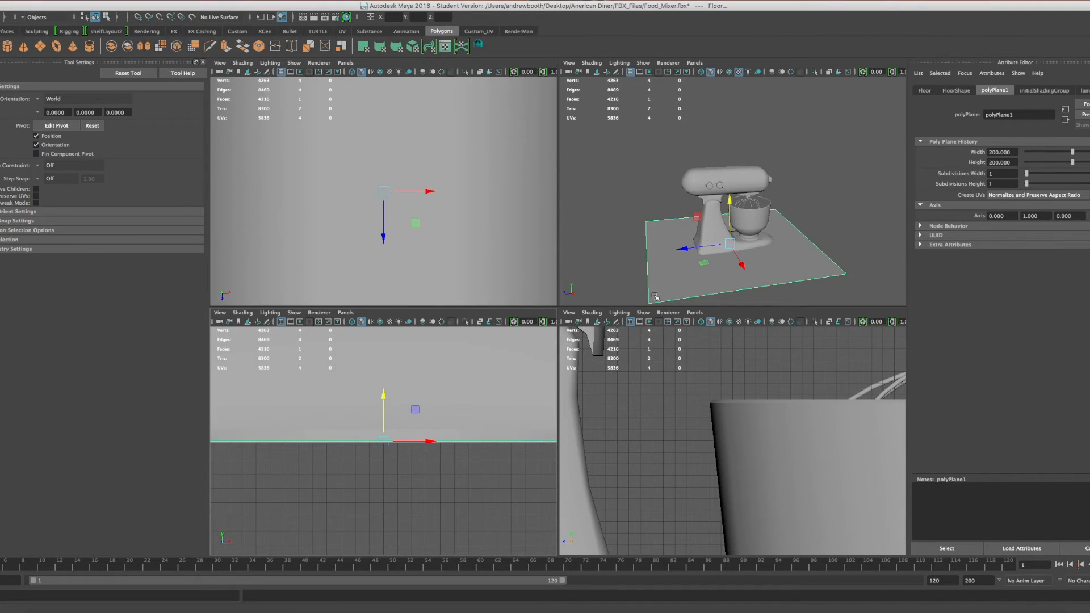
scroll(656, 270, "up", 2)
scroll(656, 269, "down", 5)
scroll(657, 249, "up", 5)
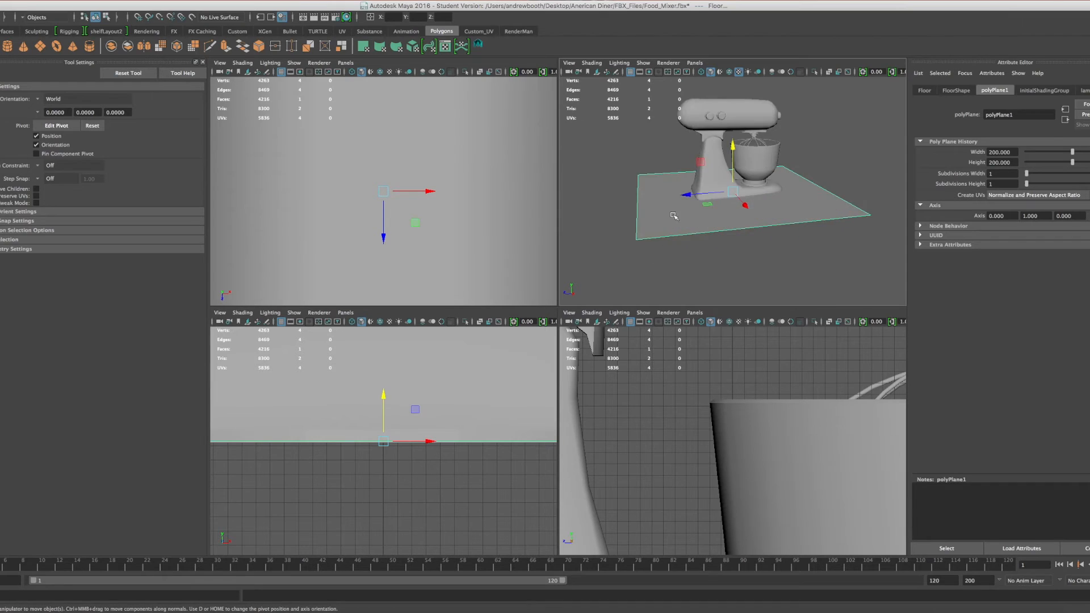
left_click_drag(680, 204, 681, 238, "alt")
key("space")
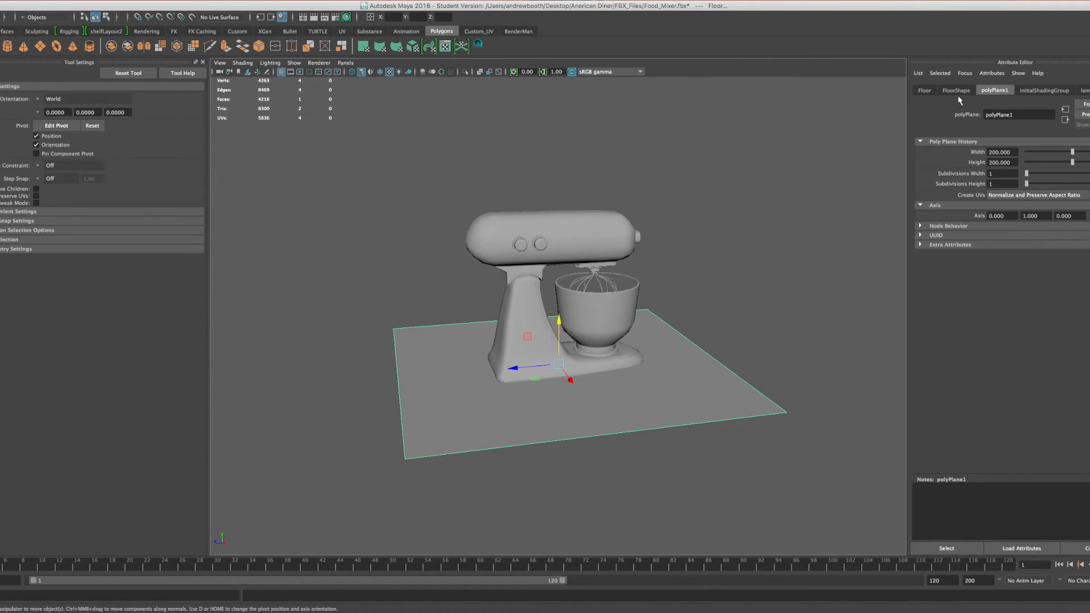
Step: Assign a new Lambert material to the Floor plane and name it FloorMat
right_click_drag(571, 384, 641, 590)
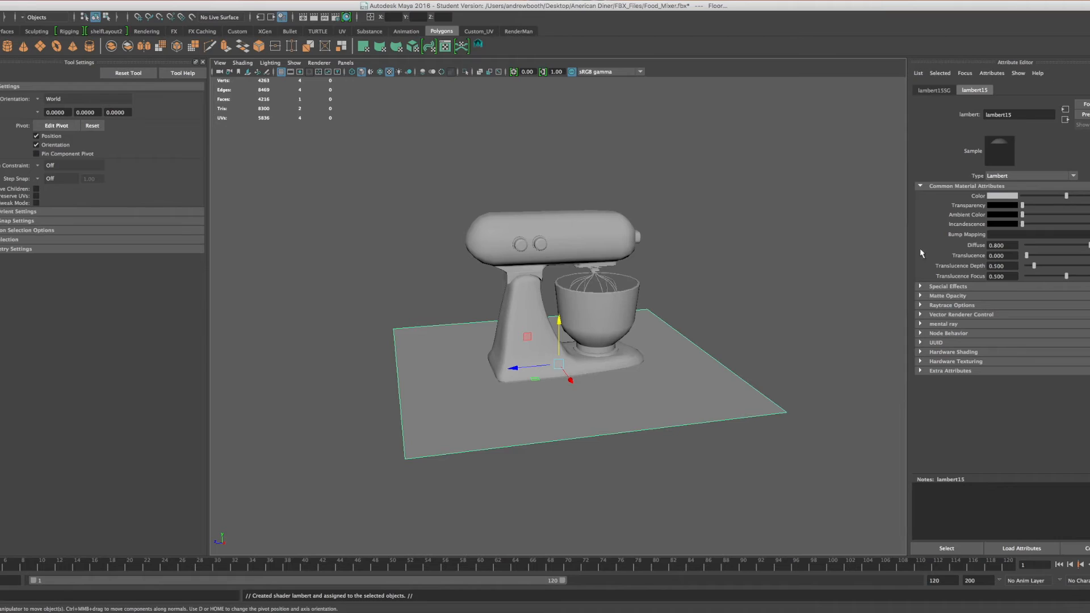
double_click(1019, 115)
type("FloorMat")
key("Return")
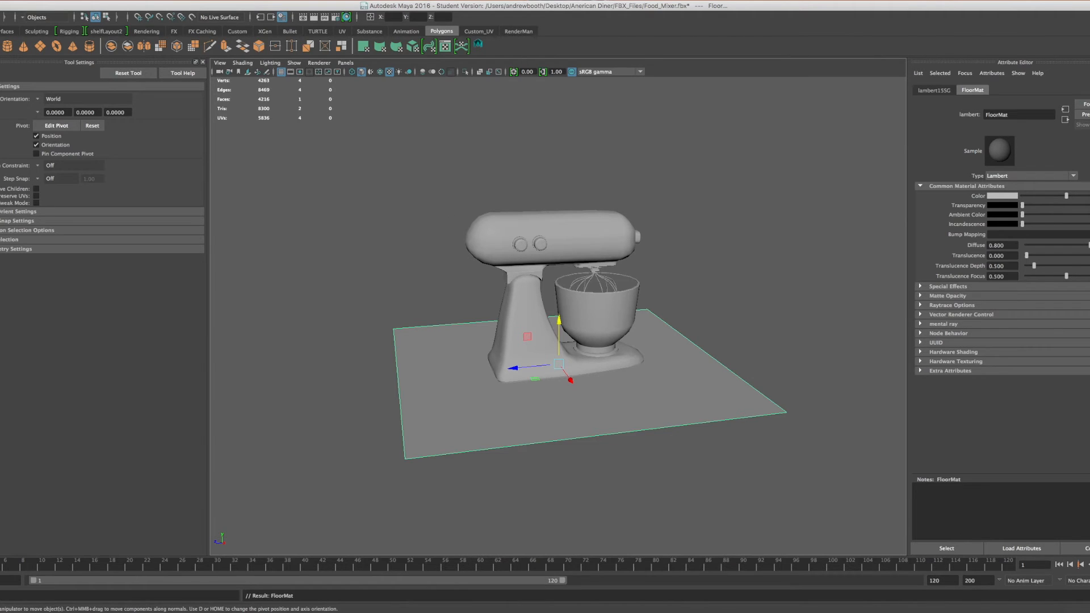
Step: Delete all unused material nodes from the scene through the Hypershade, then close it
left_click(165, 0)
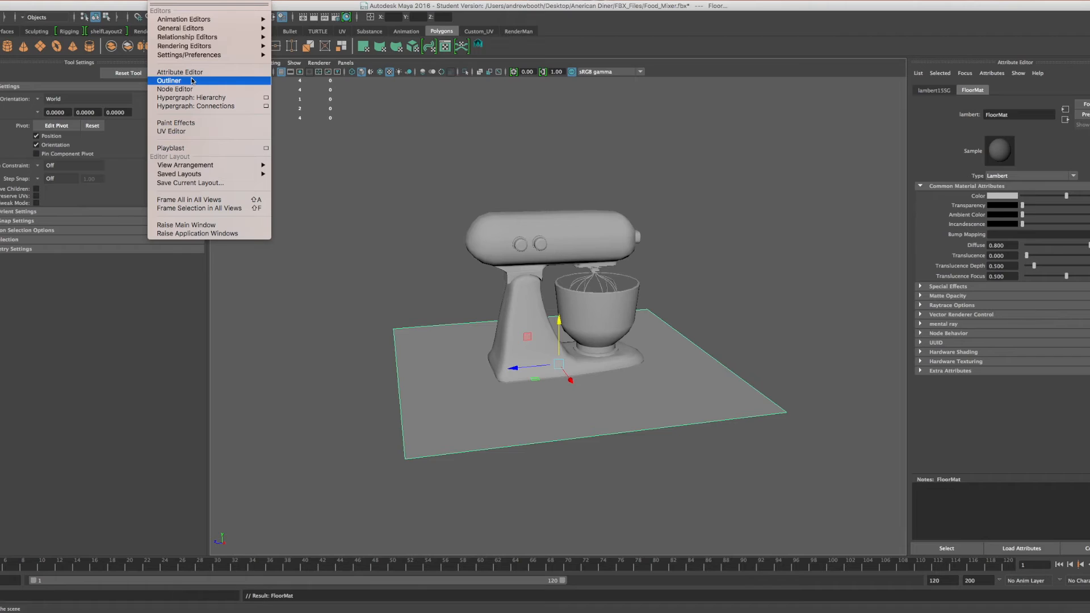
mouse_move(185, 41)
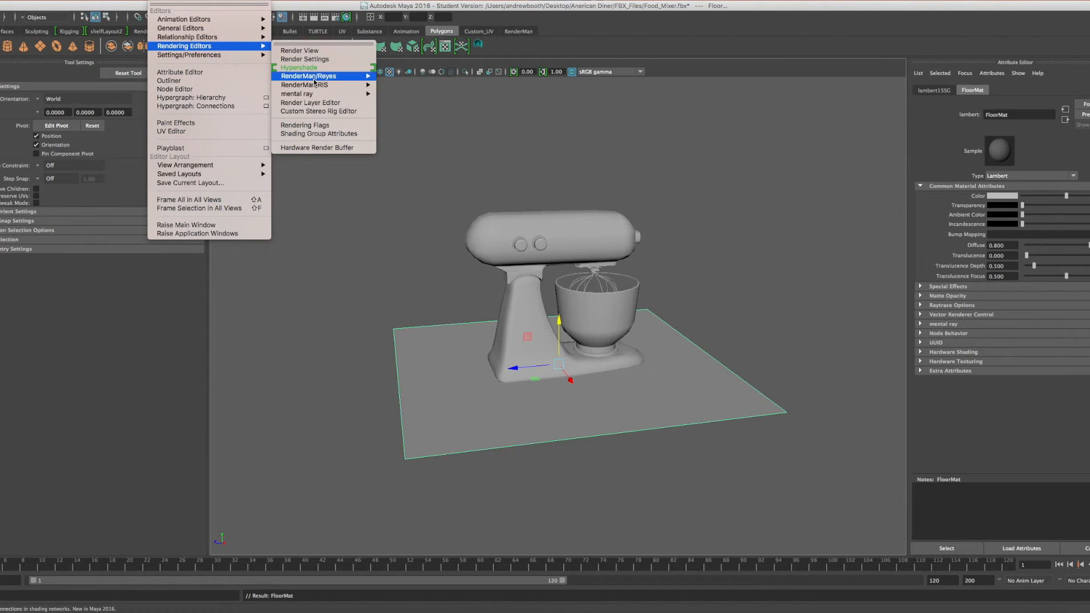
left_click(314, 72)
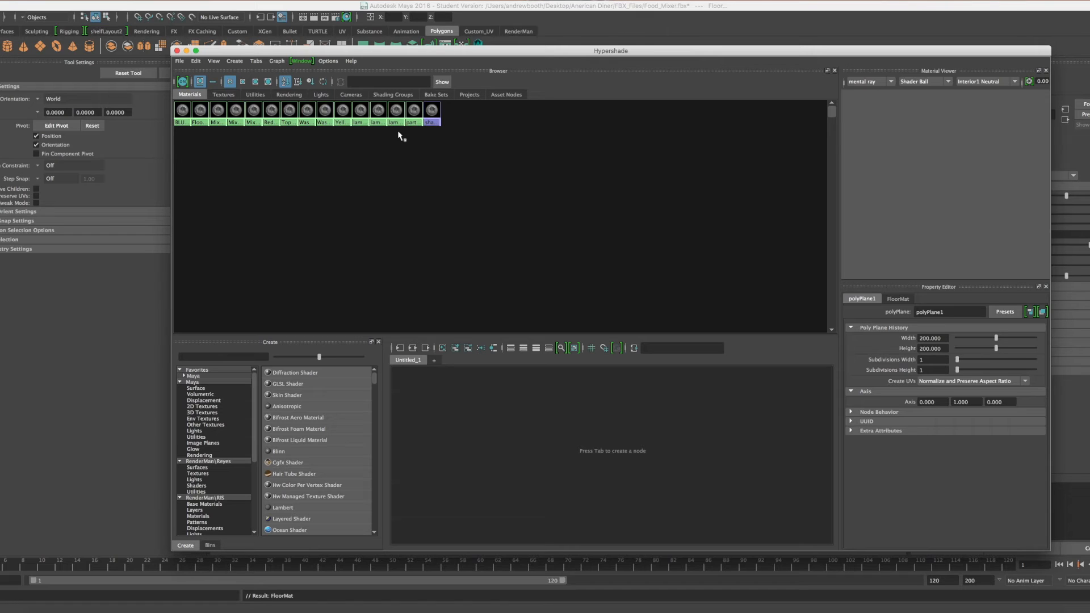
left_click_drag(466, 193, 170, 100)
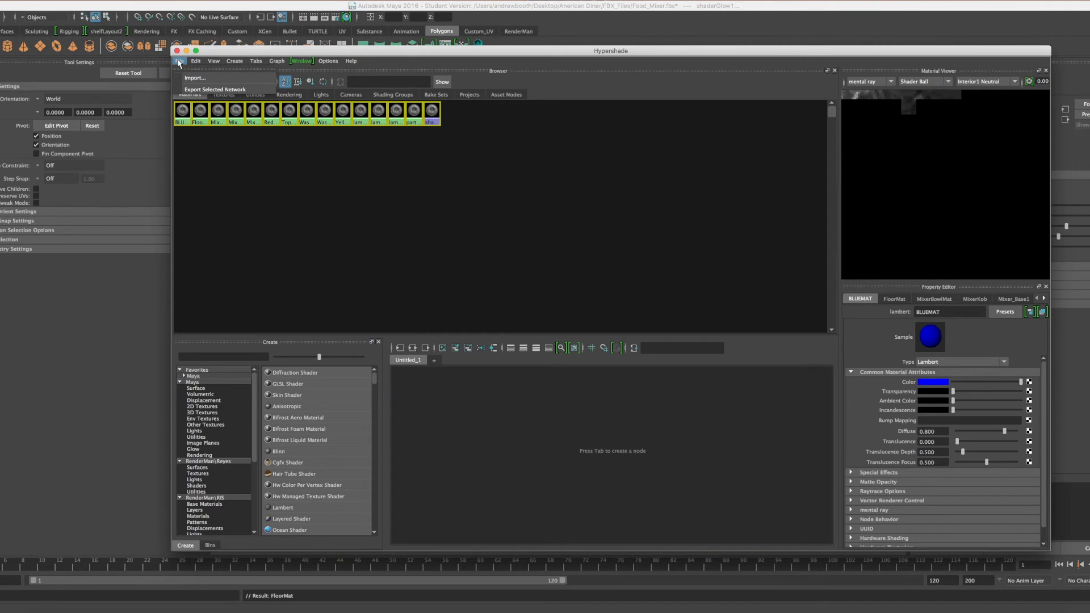
left_click(196, 60)
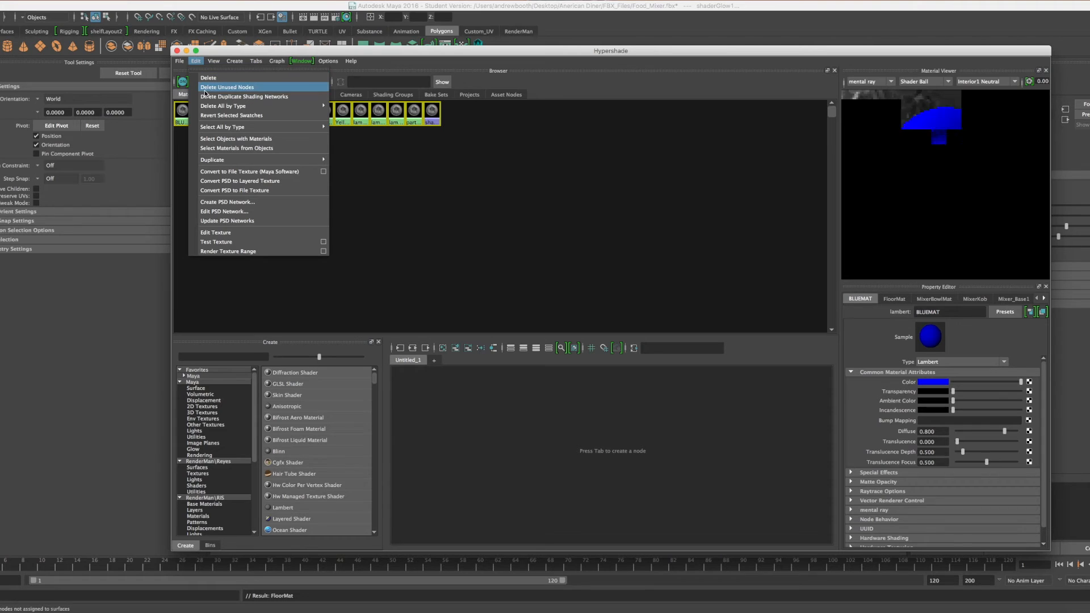
left_click(227, 87)
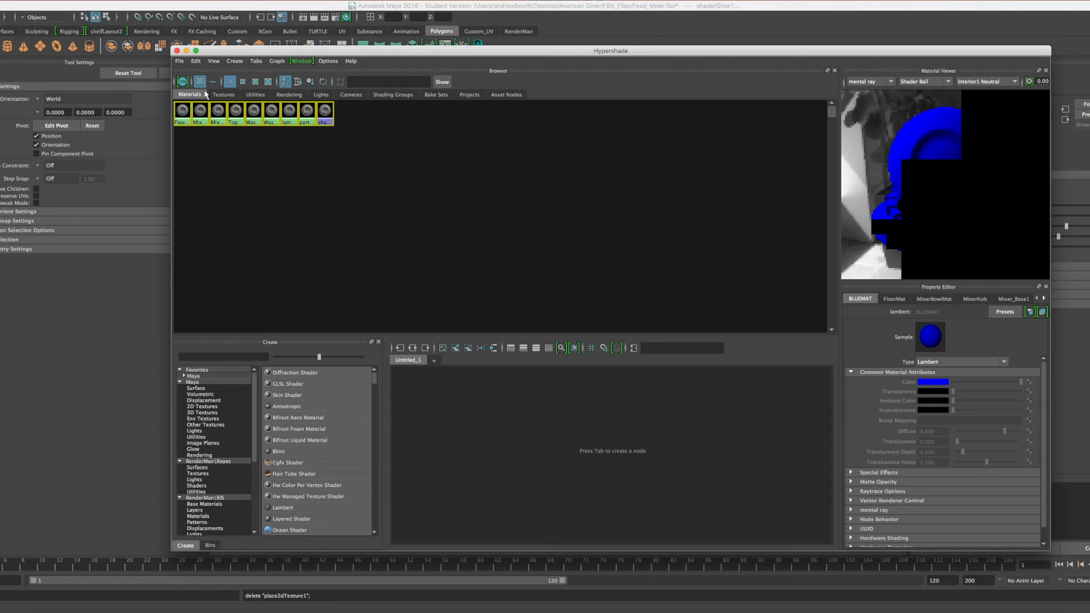
left_click(176, 51)
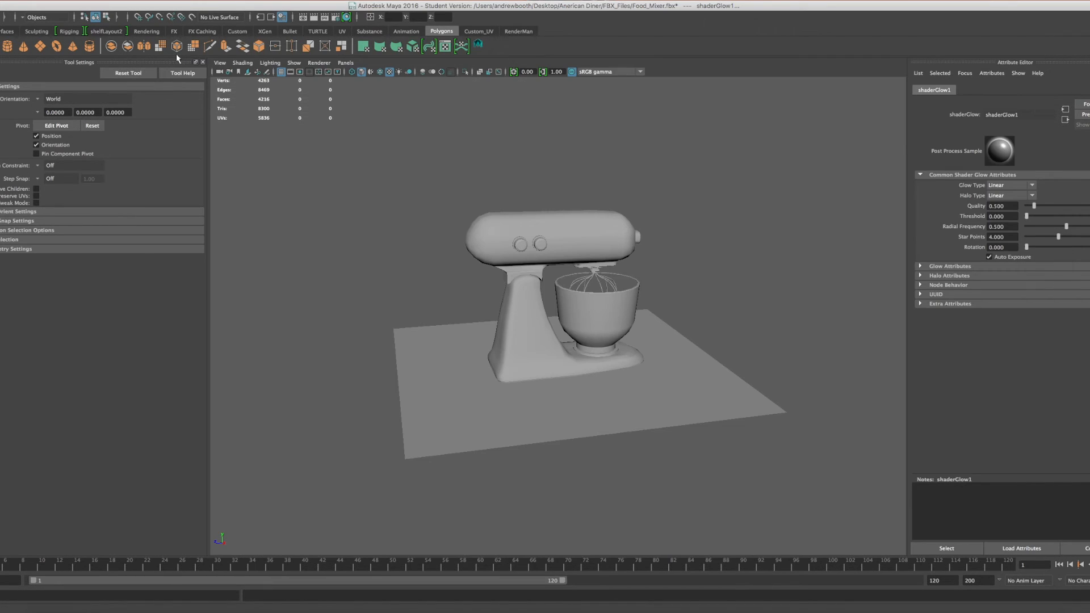
Step: Export the mixer and floor together as an FBX selection, overwriting Food_Mixer.fbx in the FBX_Files folder
left_click_drag(903, 138, 286, 548)
left_click(41, 0)
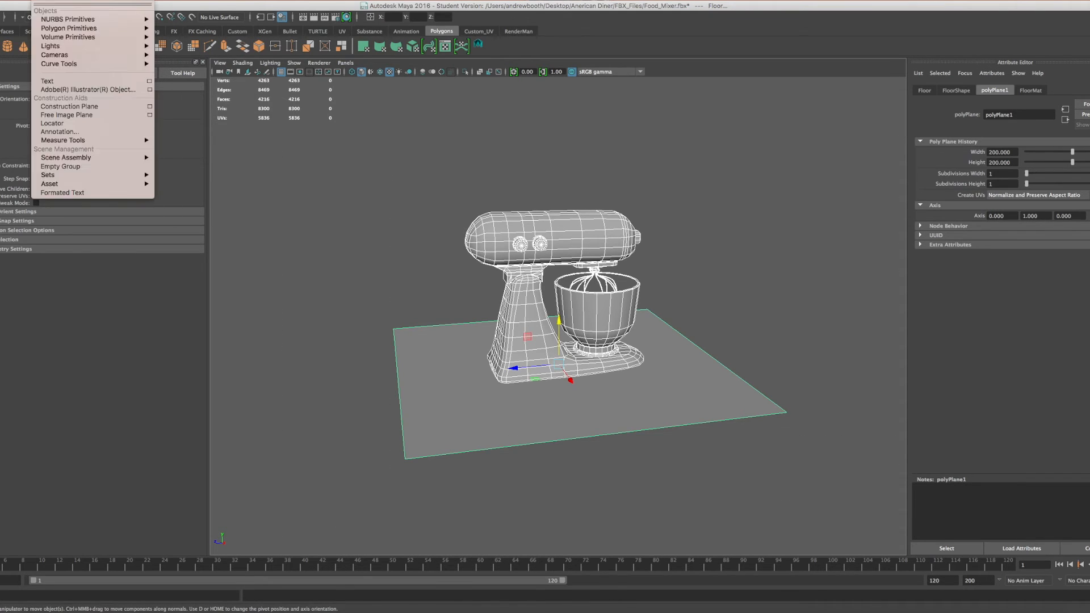
mouse_move(5, 0)
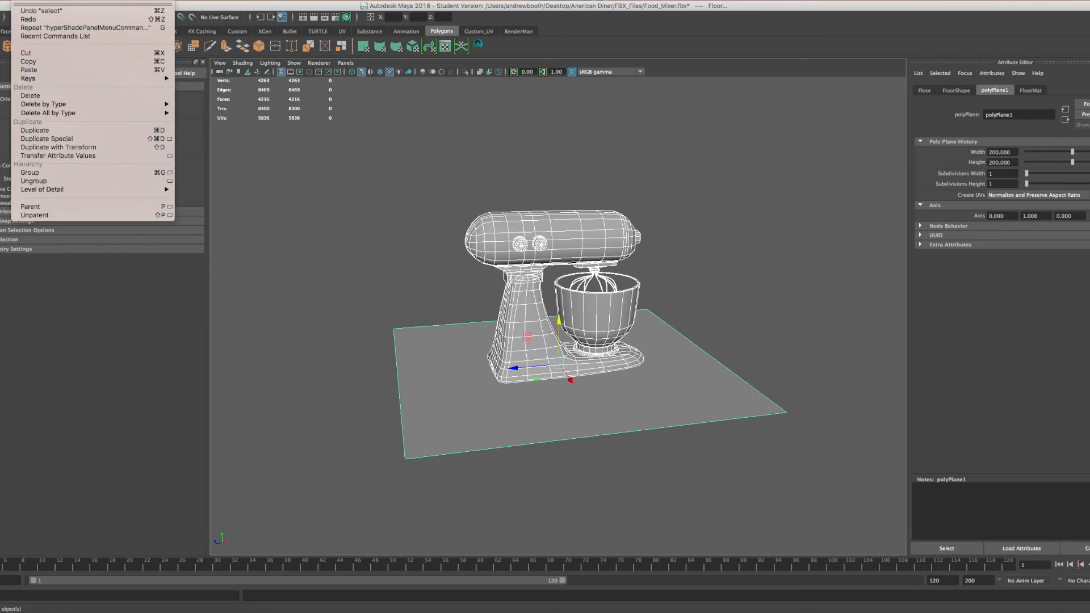
left_click(17, 134)
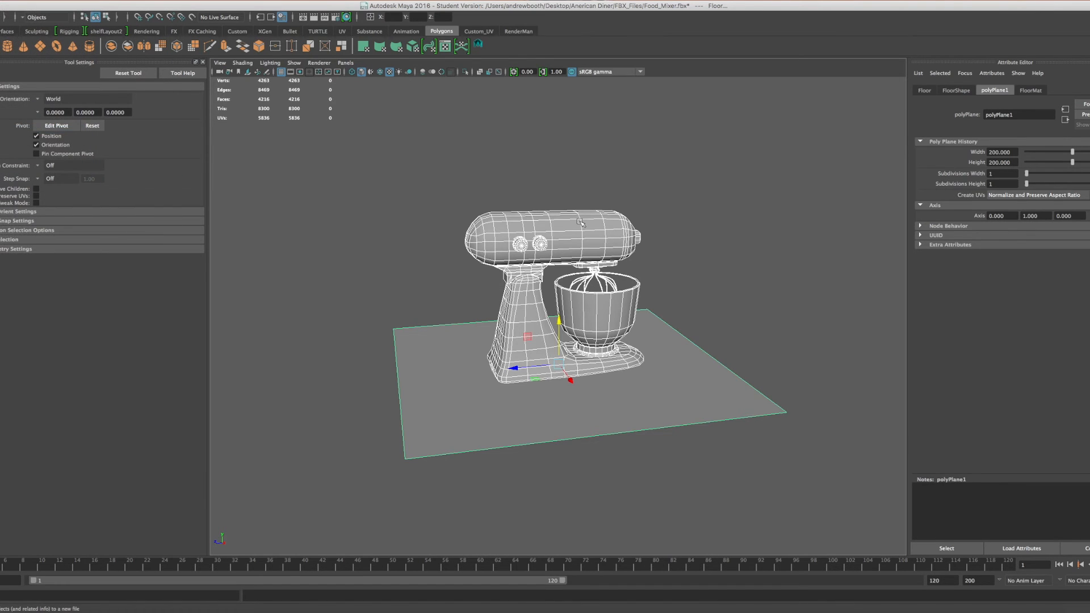
left_click(582, 189)
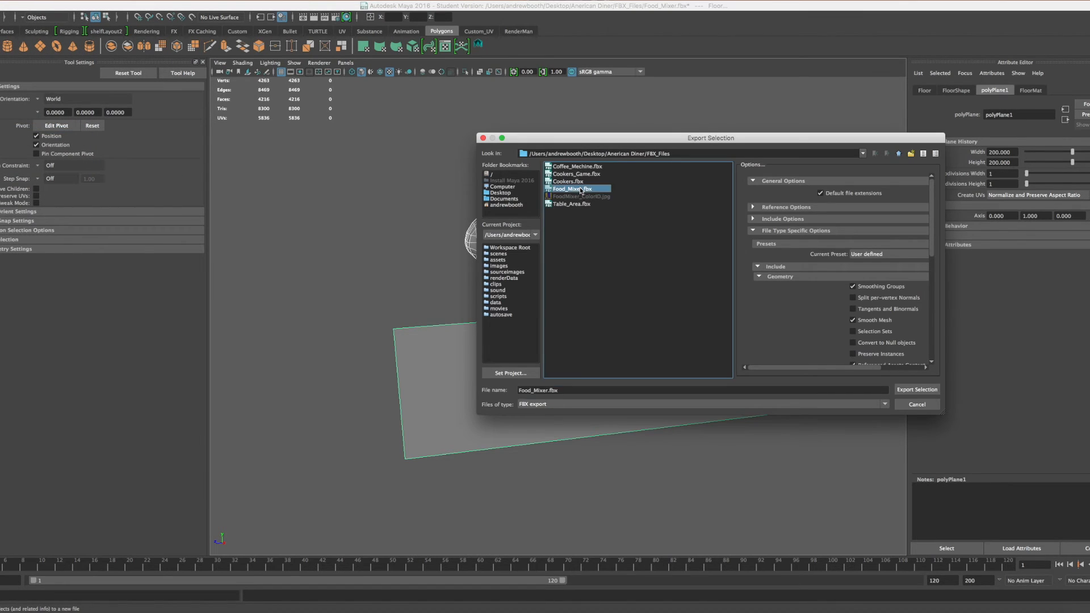
left_click(916, 390)
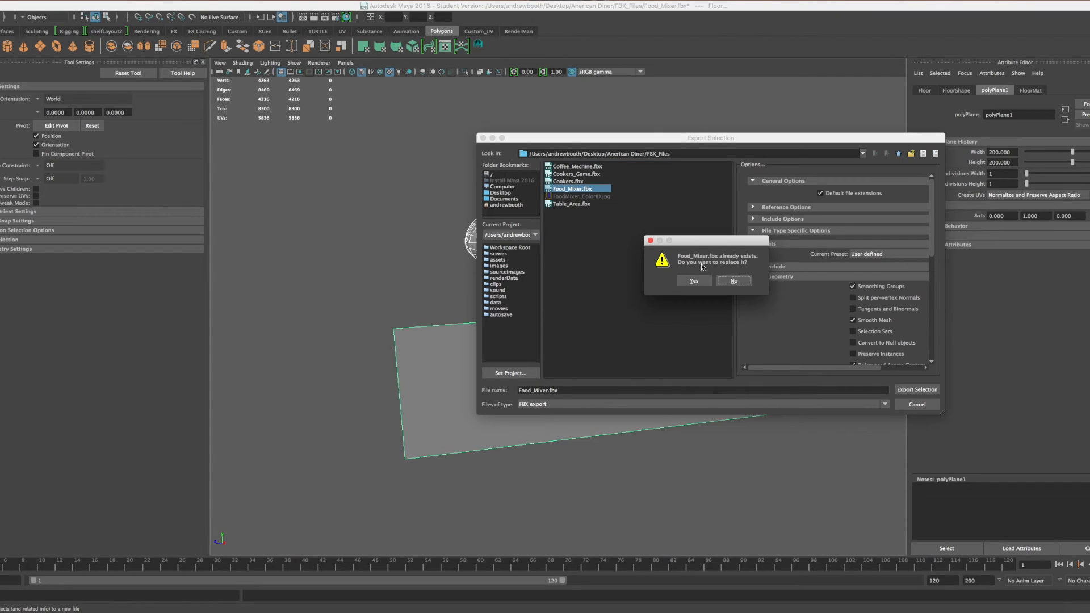
left_click(692, 279)
left_click(693, 280)
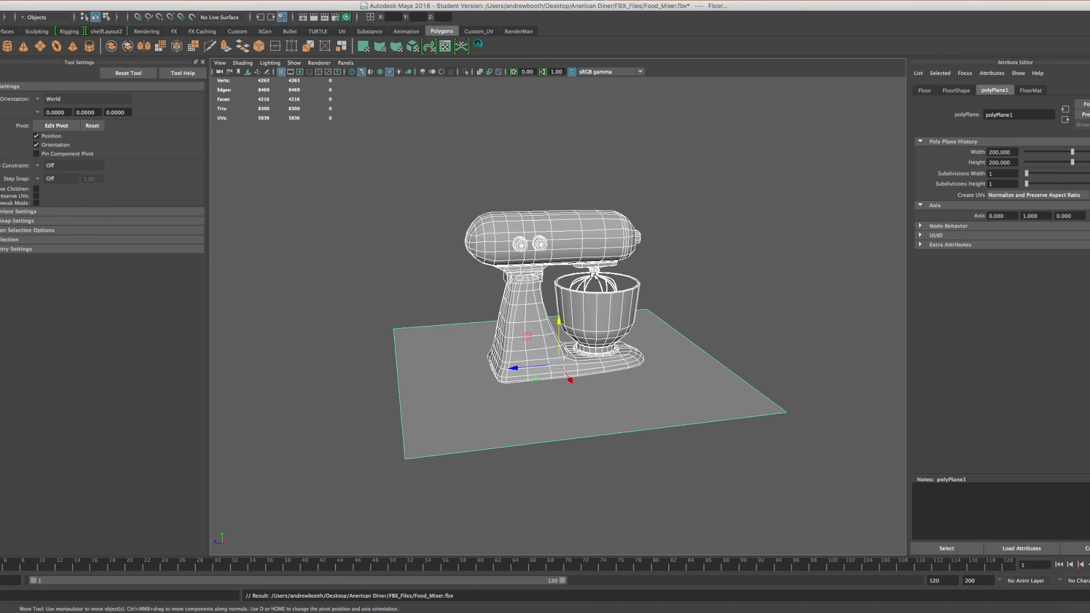
mouse_move(52, 611)
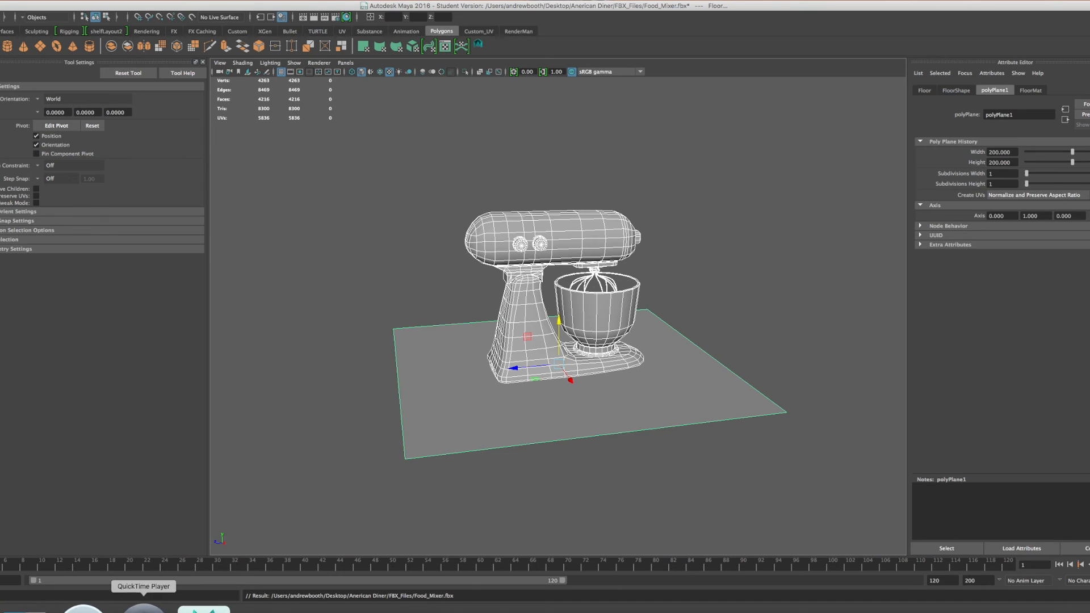